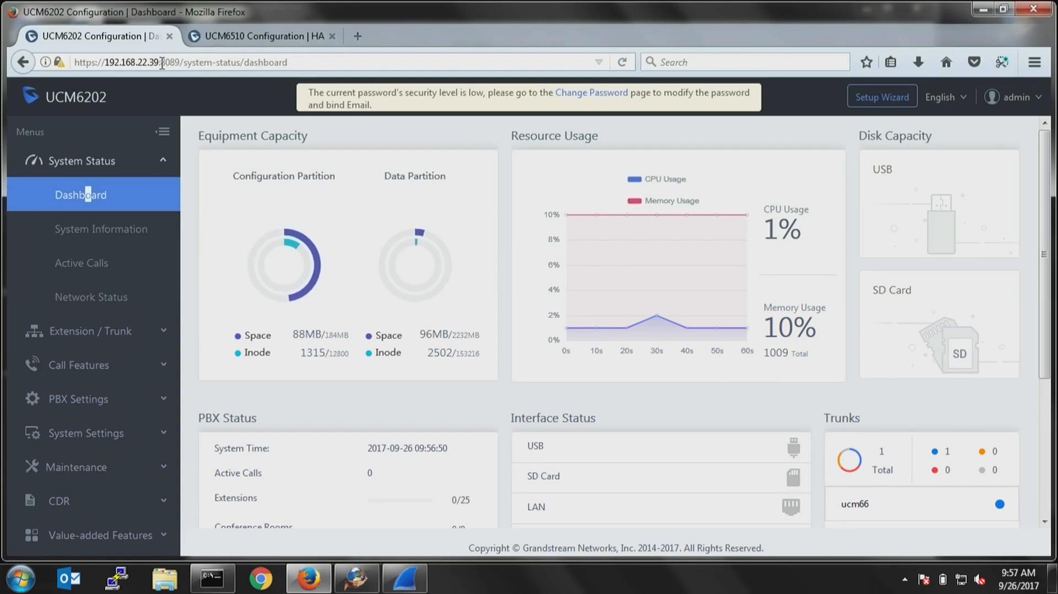
Load the UCM6202 web interface at 192.168.22.39:8089.
{"action": "left_click_drag", "start_coordinate": [160, 62], "coordinate": [105, 71]}
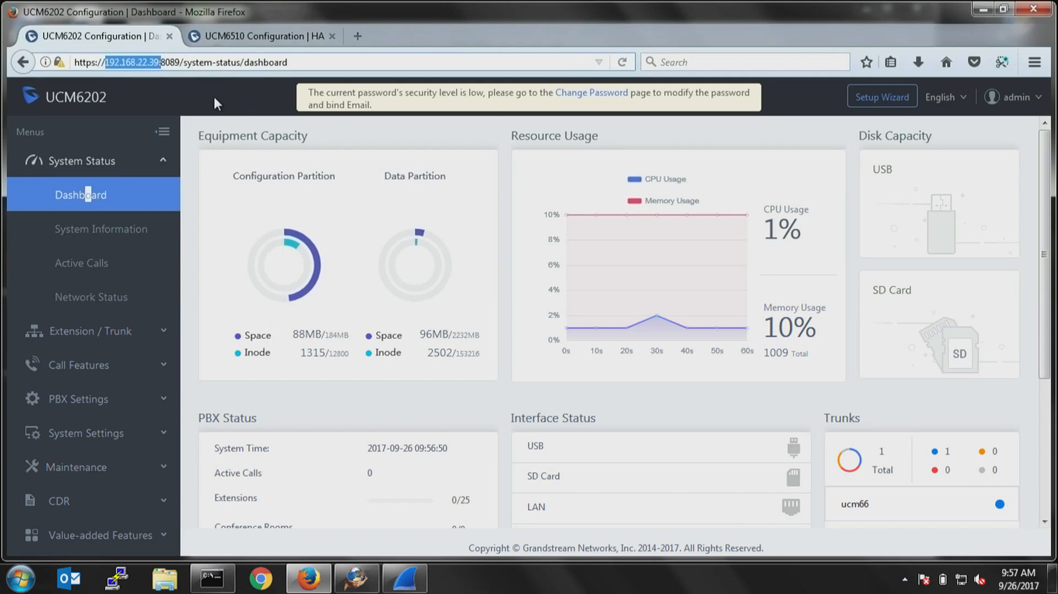
{"action": "left_click_drag", "start_coordinate": [292, 62], "coordinate": [51, 55]}
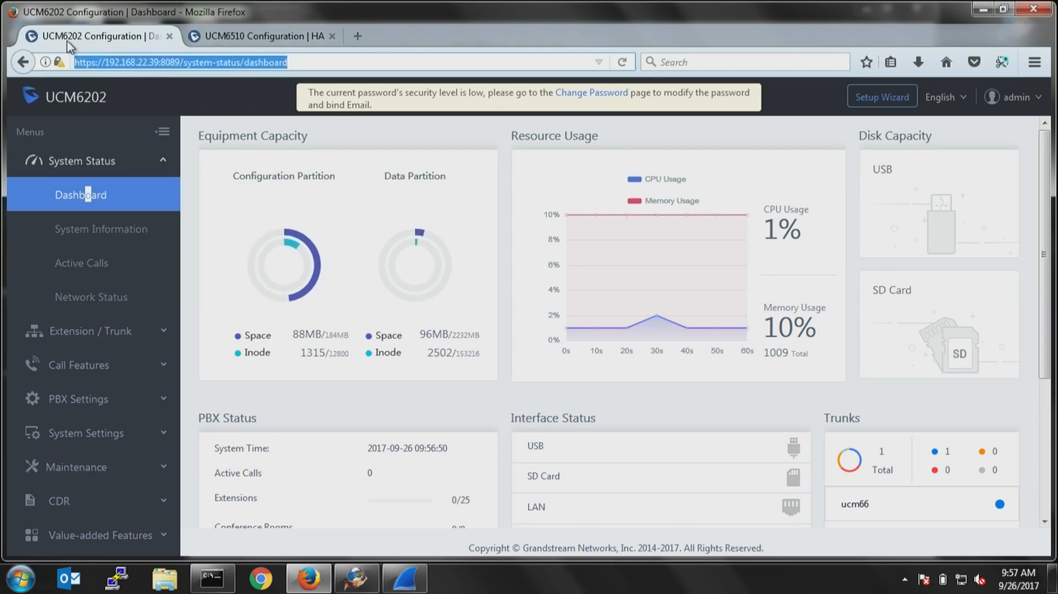
{"action": "type", "text": "192.168.22.39:8089"}
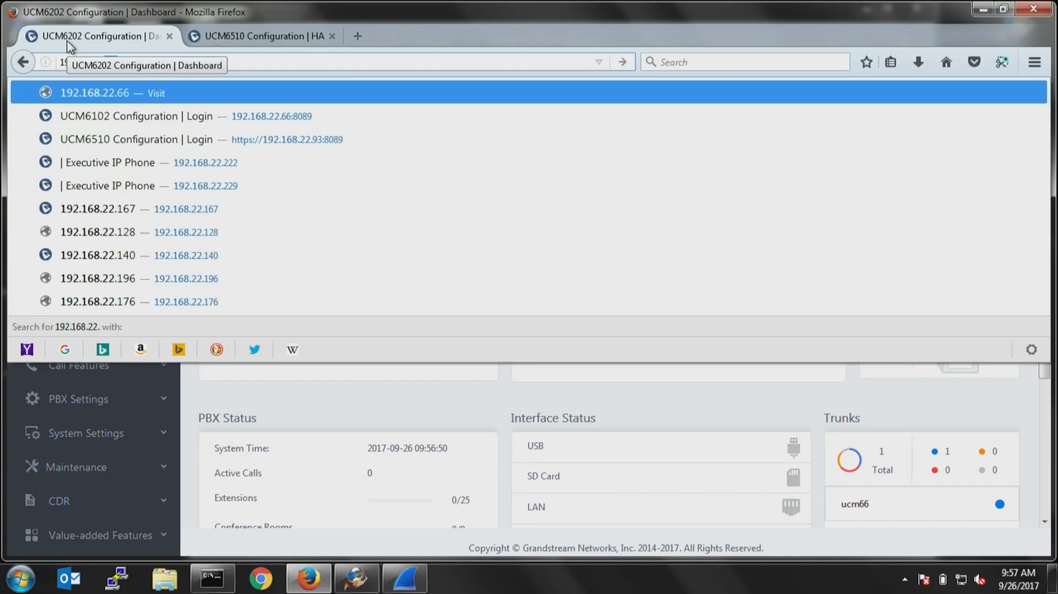
{"action": "key", "text": "Return"}
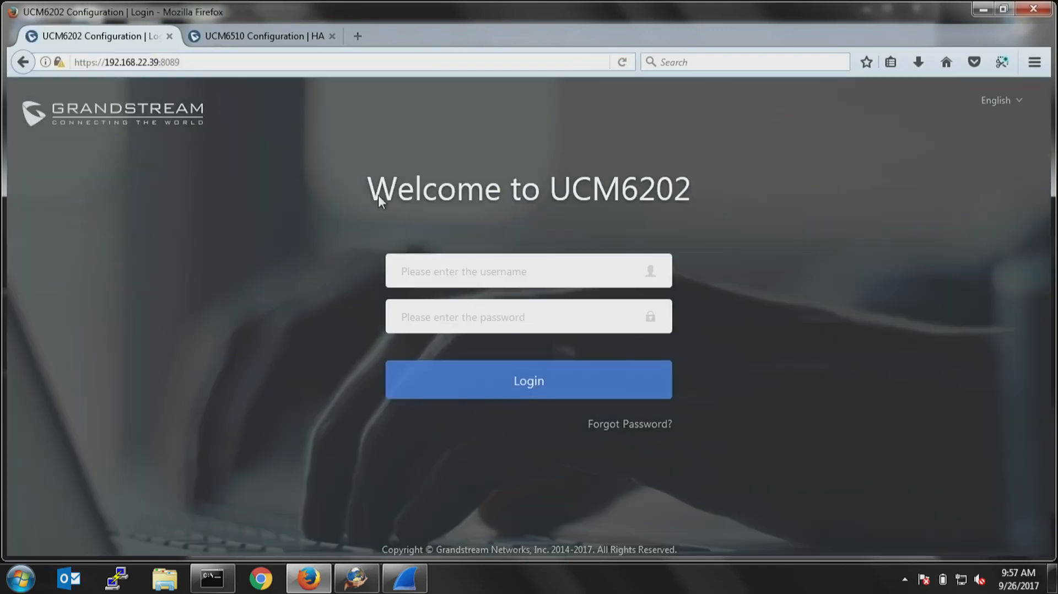
Log in to the UCM6202 with the username admin and the account password.
{"action": "left_click", "coordinate": [456, 273]}
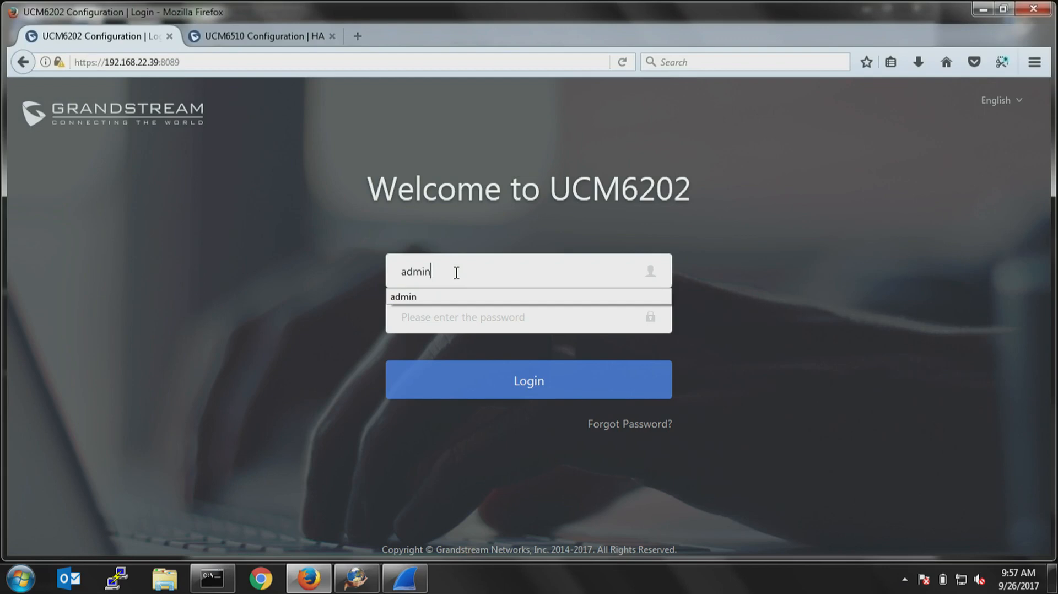
{"action": "key", "text": "Tab"}
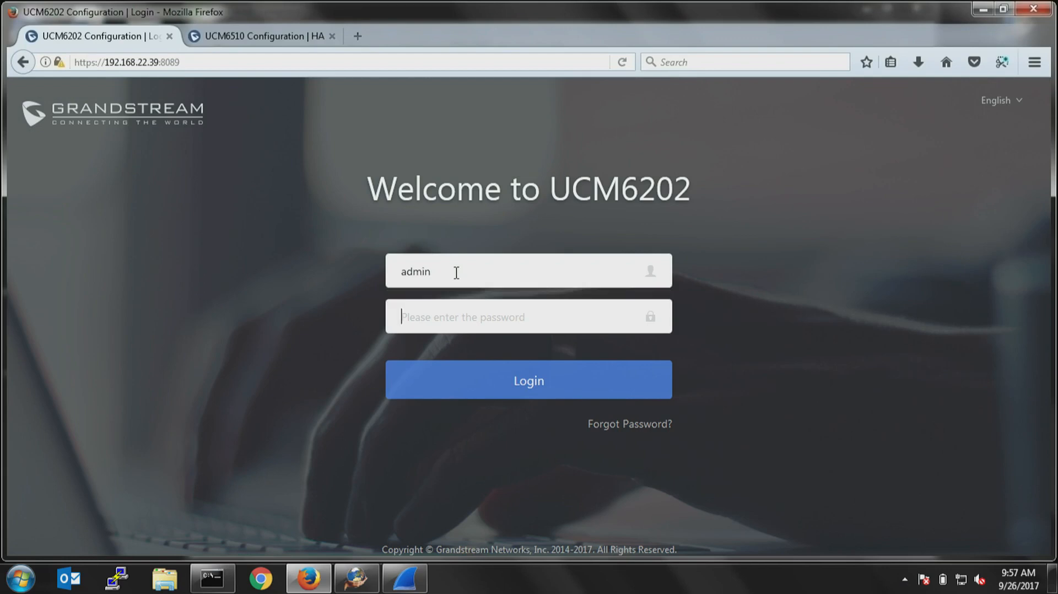
{"action": "left_click", "coordinate": [503, 386]}
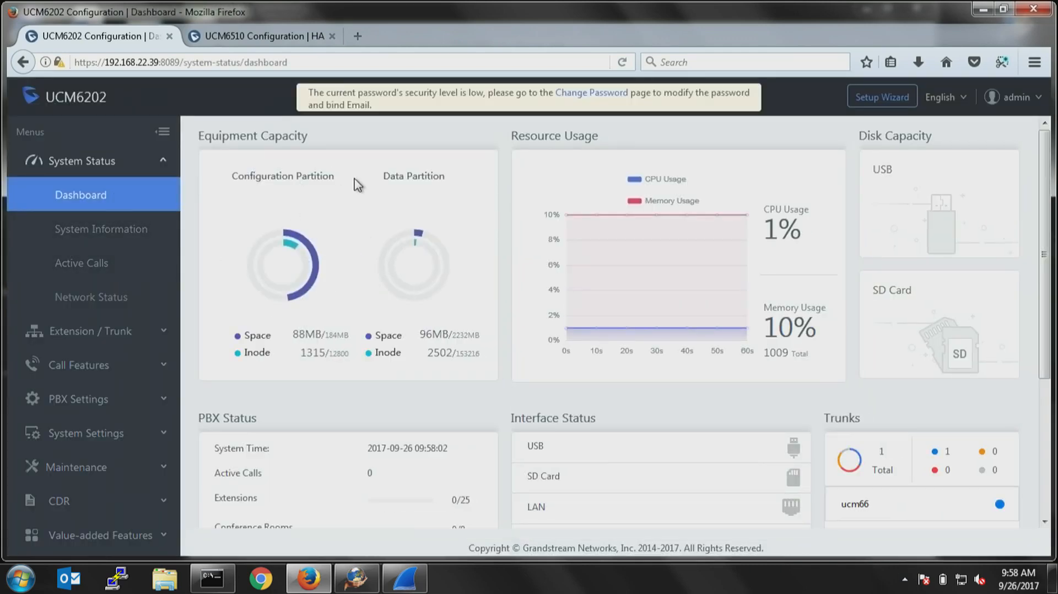
View the UCM6202's general system information, including the firmware version details.
{"action": "mouse_move", "coordinate": [675, 331]}
{"action": "left_click", "coordinate": [109, 232]}
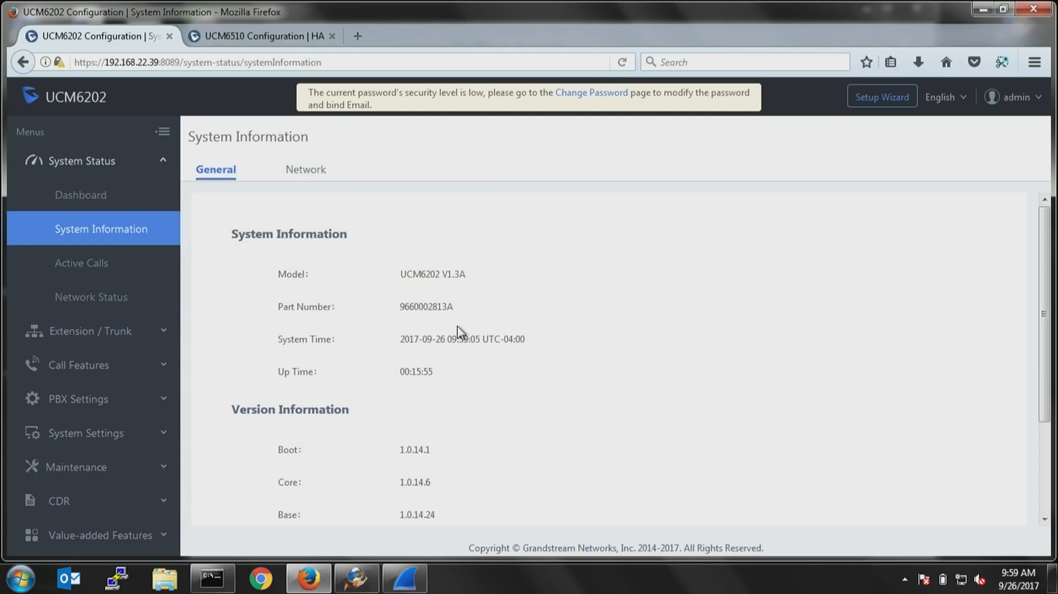
{"action": "scroll", "coordinate": [464, 347], "scroll_direction": "down", "scroll_amount": 3}
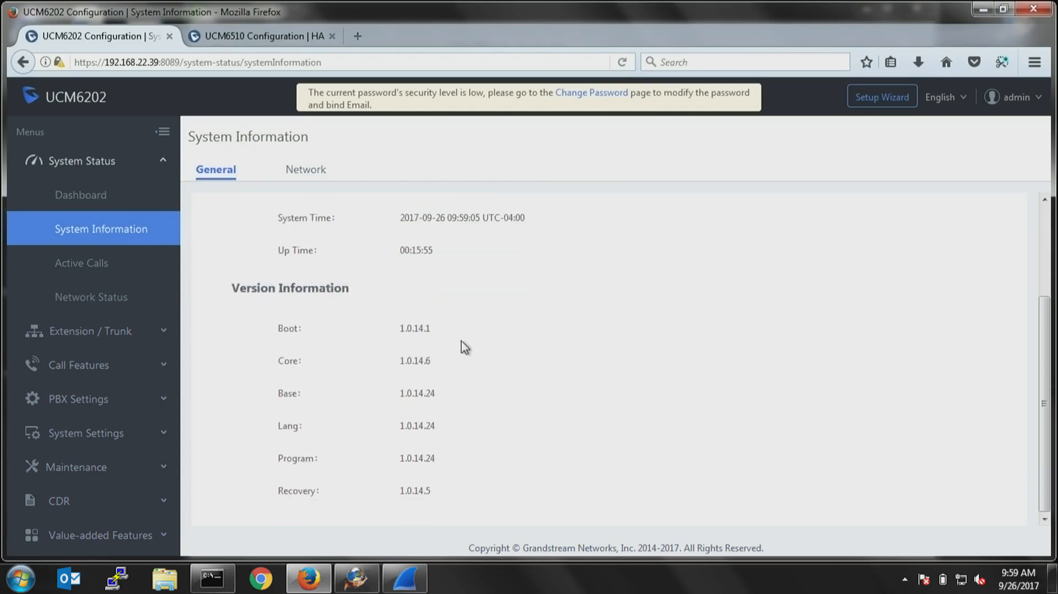
Open firmware.grandstream.com in a new browser tab and find the IP PBX Appliance firmware table.
{"action": "left_click", "coordinate": [361, 36]}
{"action": "type", "text": "firmware.grandstream.com/"}
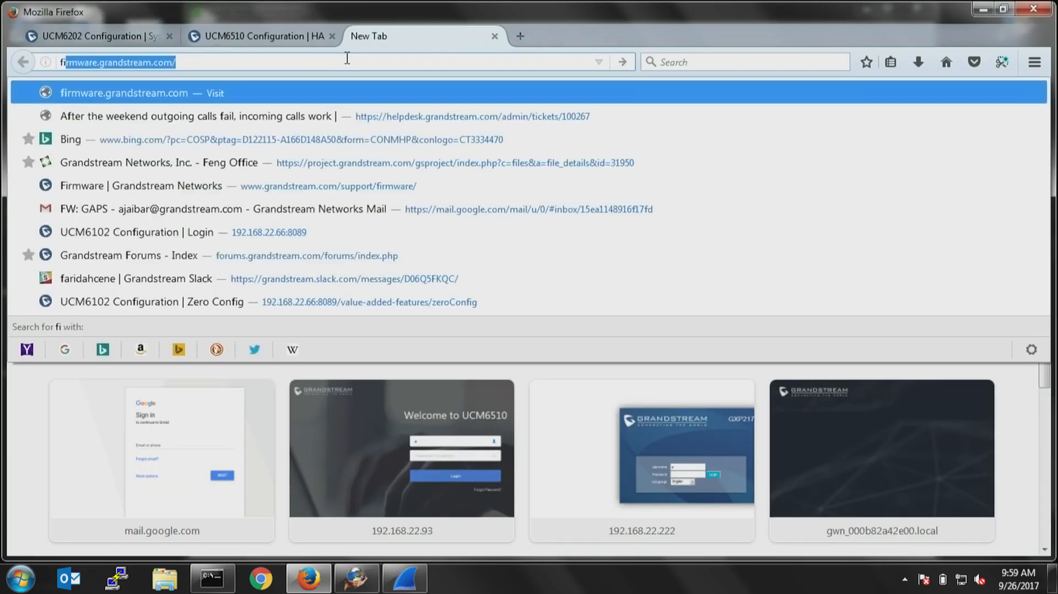
{"action": "key", "text": "Return"}
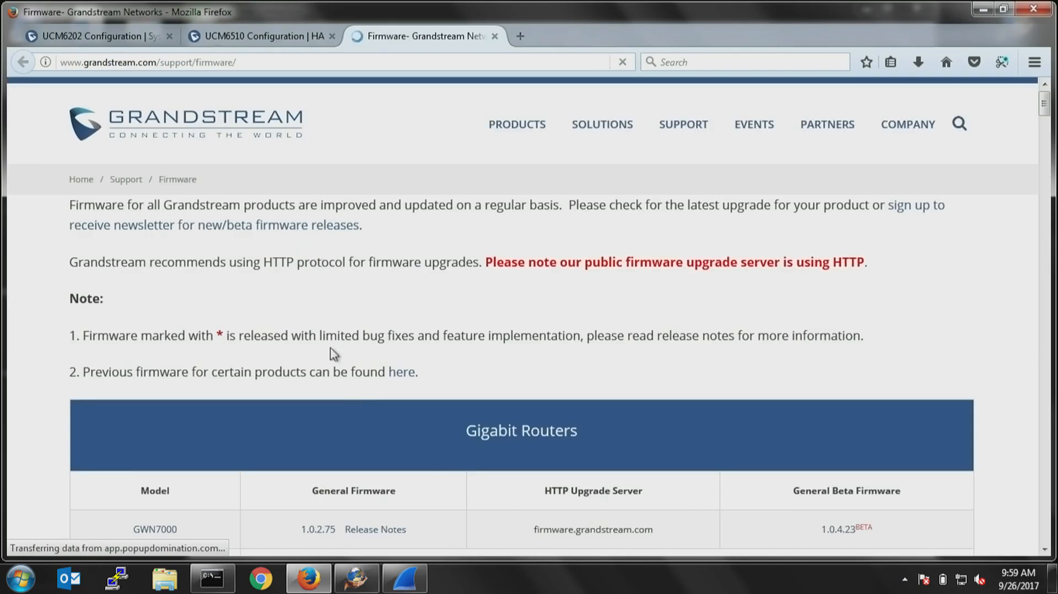
{"action": "scroll", "coordinate": [347, 375], "scroll_direction": "down", "scroll_amount": 15}
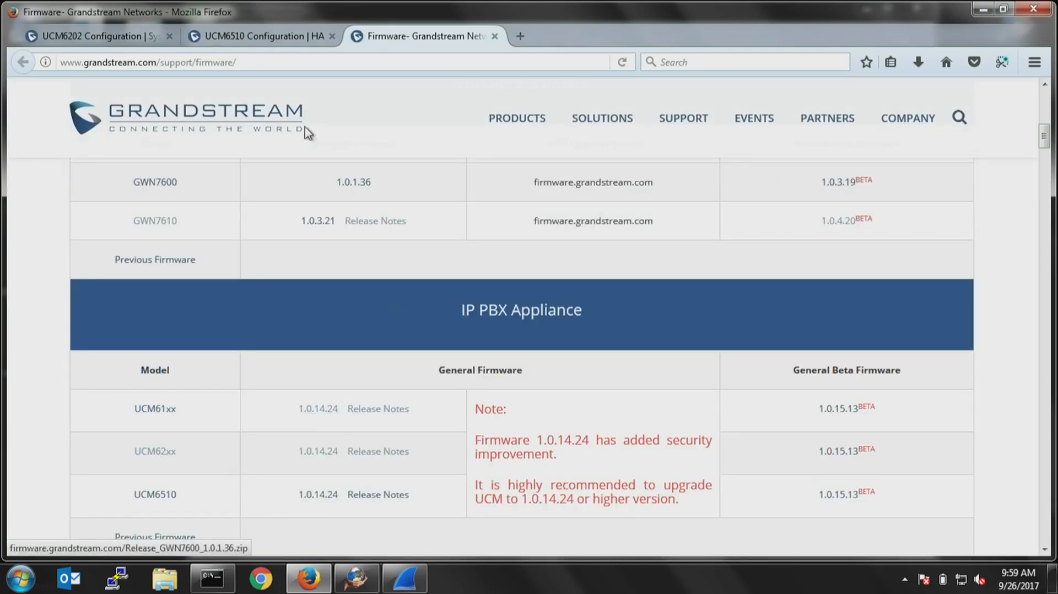
Return to the UCM6202 system information and check the Program version against the published firmware.
{"action": "left_click", "coordinate": [118, 40]}
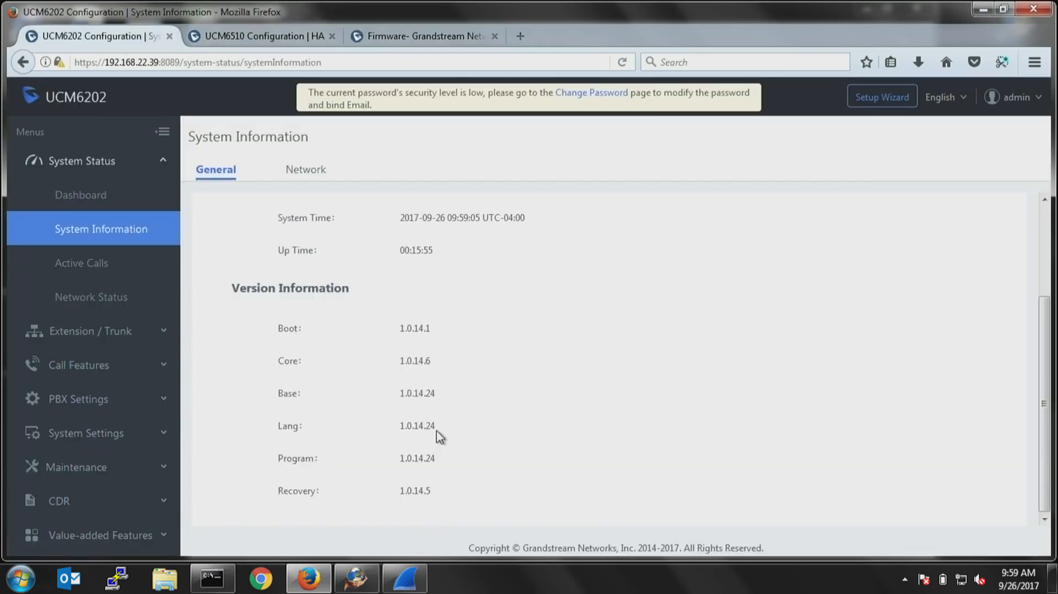
{"action": "left_click_drag", "start_coordinate": [431, 460], "coordinate": [400, 470]}
{"action": "left_click", "coordinate": [562, 420]}
Review the Active Calls page, and the internet connections and Unix domain sockets under Network Status.
{"action": "left_click", "coordinate": [90, 267]}
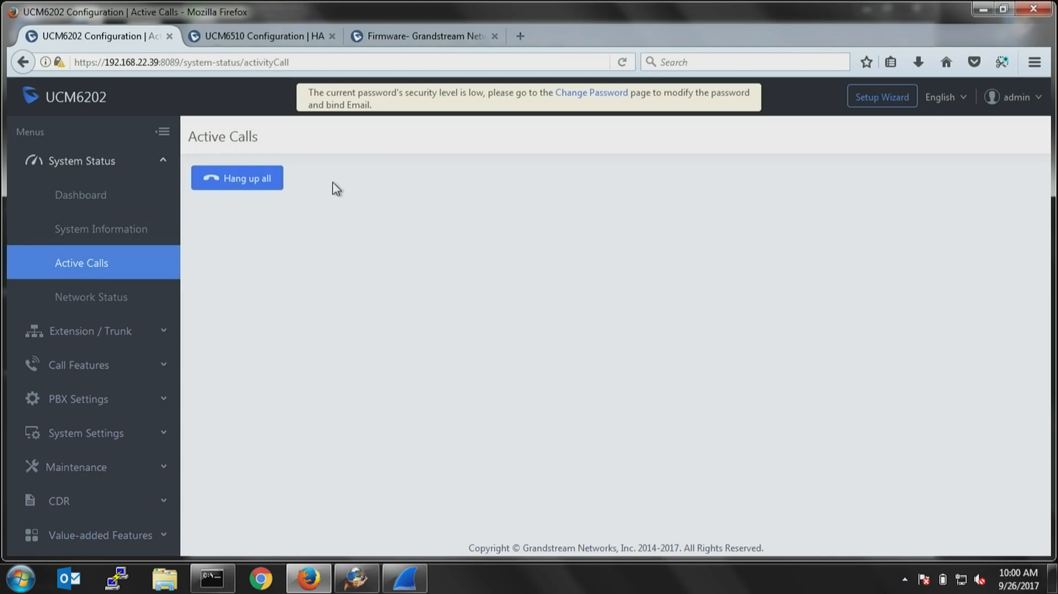
{"action": "left_click", "coordinate": [115, 299]}
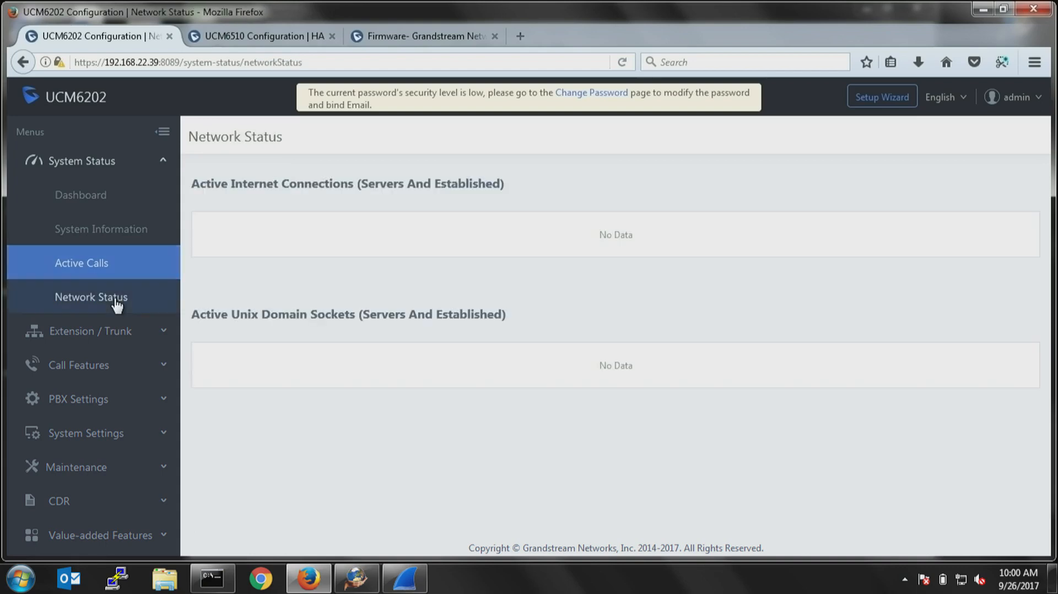
{"action": "scroll", "coordinate": [378, 306], "scroll_direction": "down", "scroll_amount": 5}
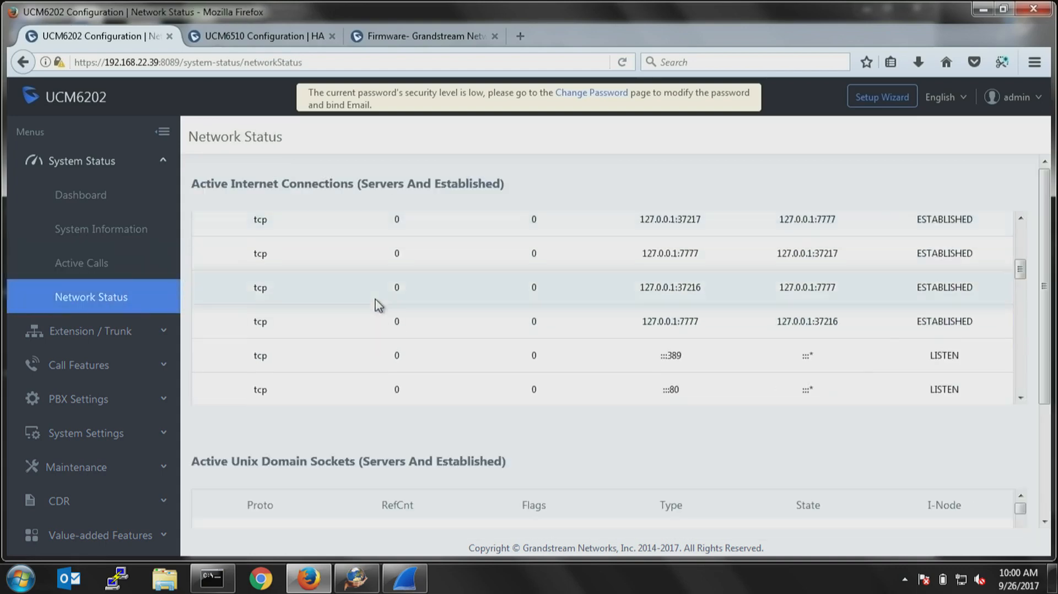
{"action": "scroll", "coordinate": [380, 306], "scroll_direction": "down", "scroll_amount": 10}
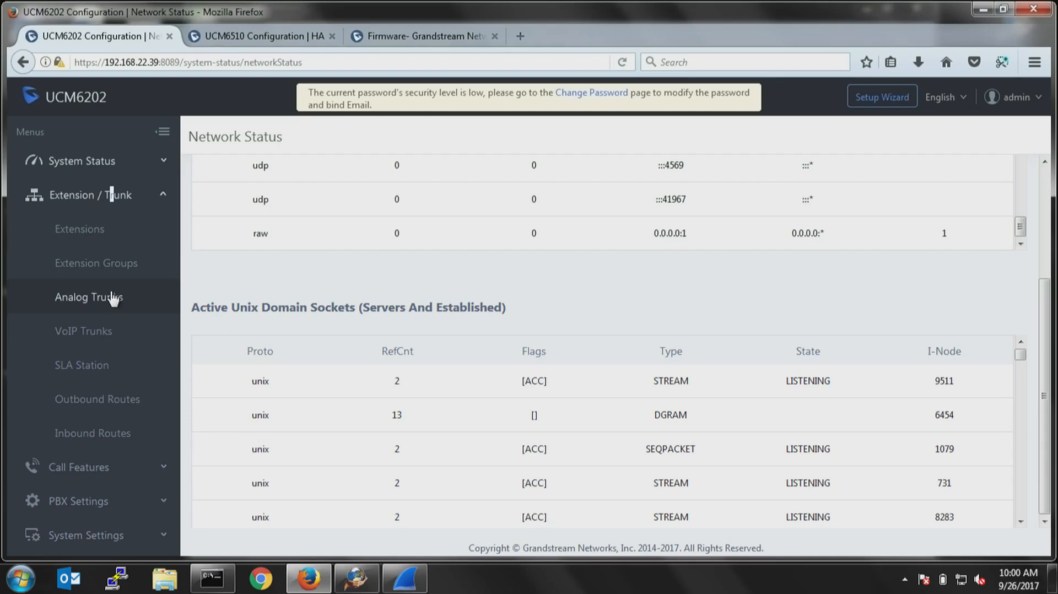
Start creating new extensions with the type SIP Extension and the add method Batch.
{"action": "left_click", "coordinate": [83, 235]}
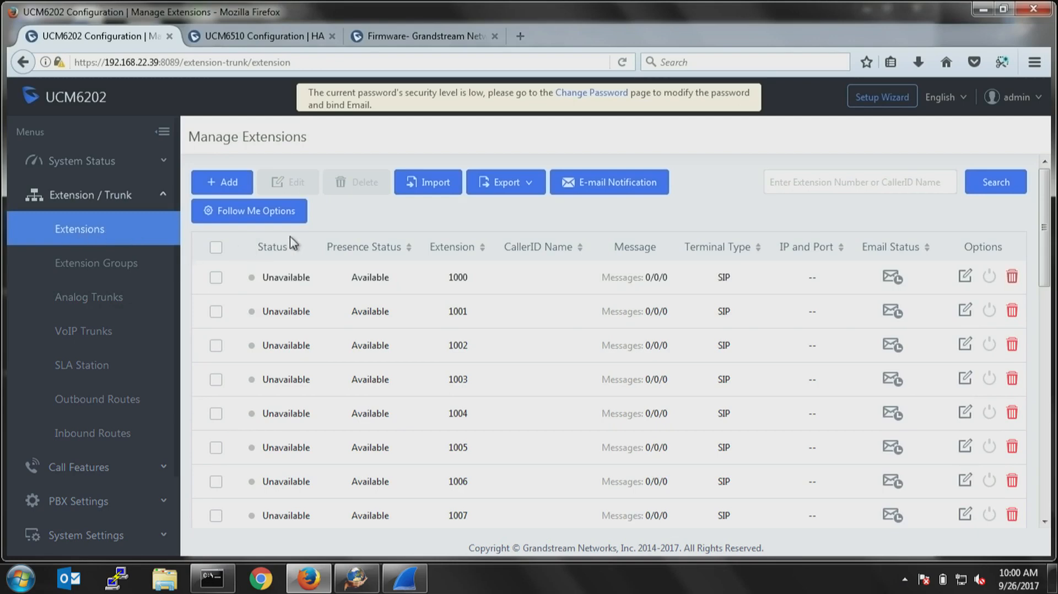
{"action": "left_click", "coordinate": [228, 186]}
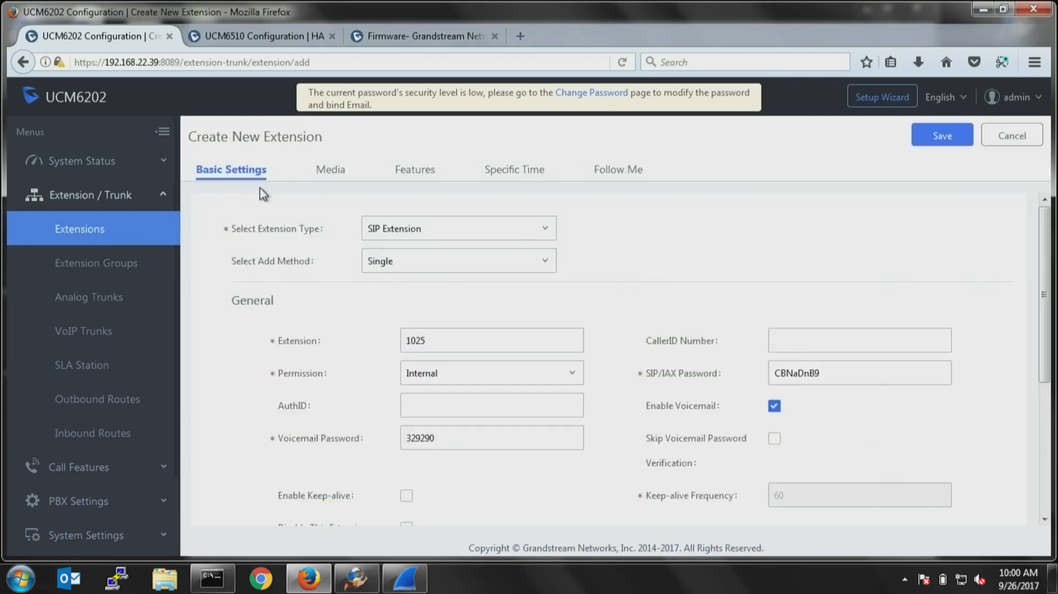
{"action": "left_click", "coordinate": [390, 228]}
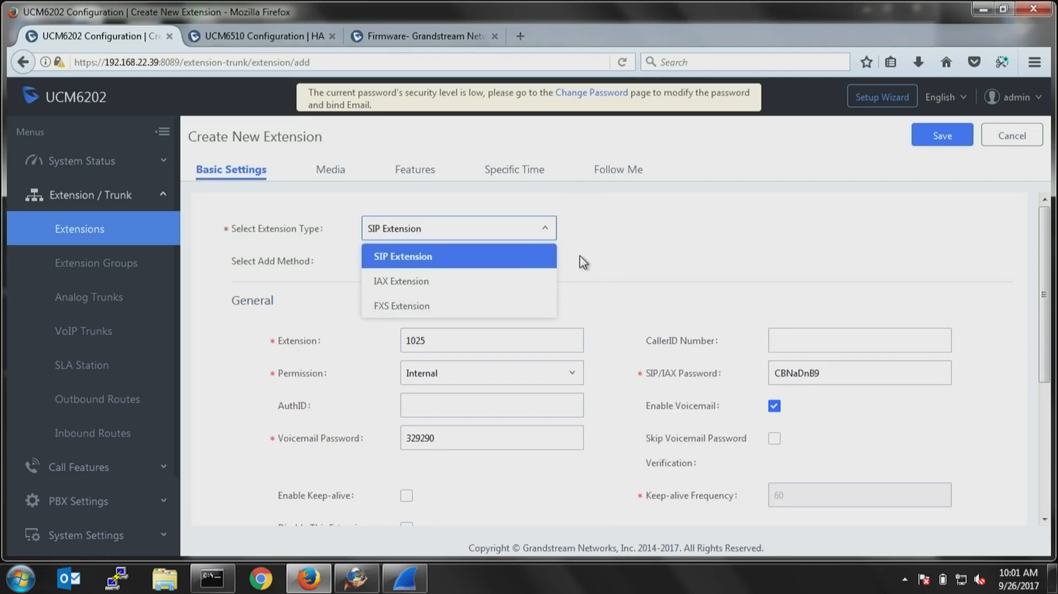
{"action": "left_click", "coordinate": [414, 265]}
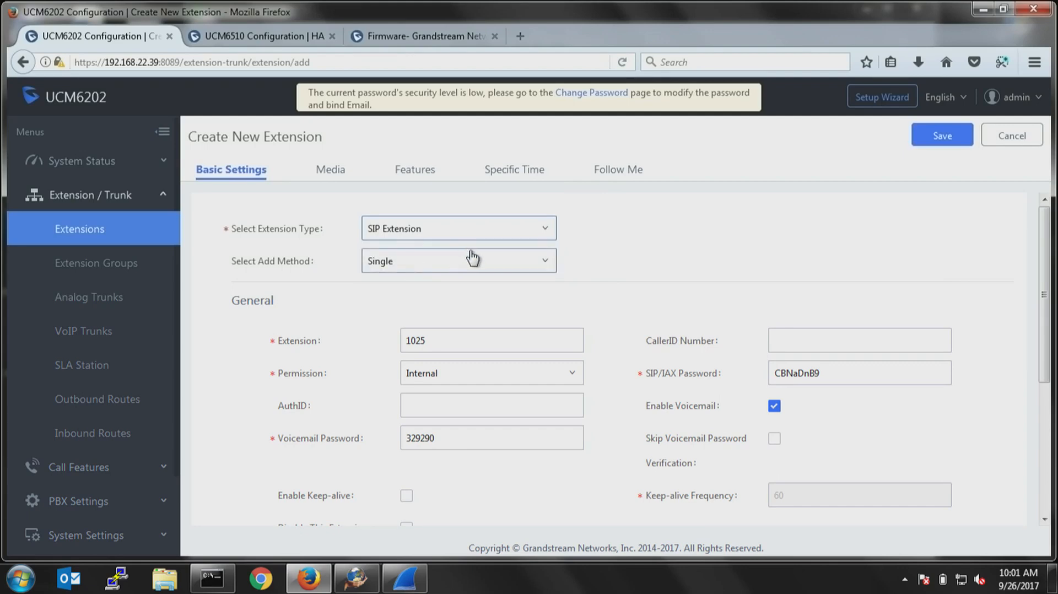
{"action": "left_click", "coordinate": [399, 265]}
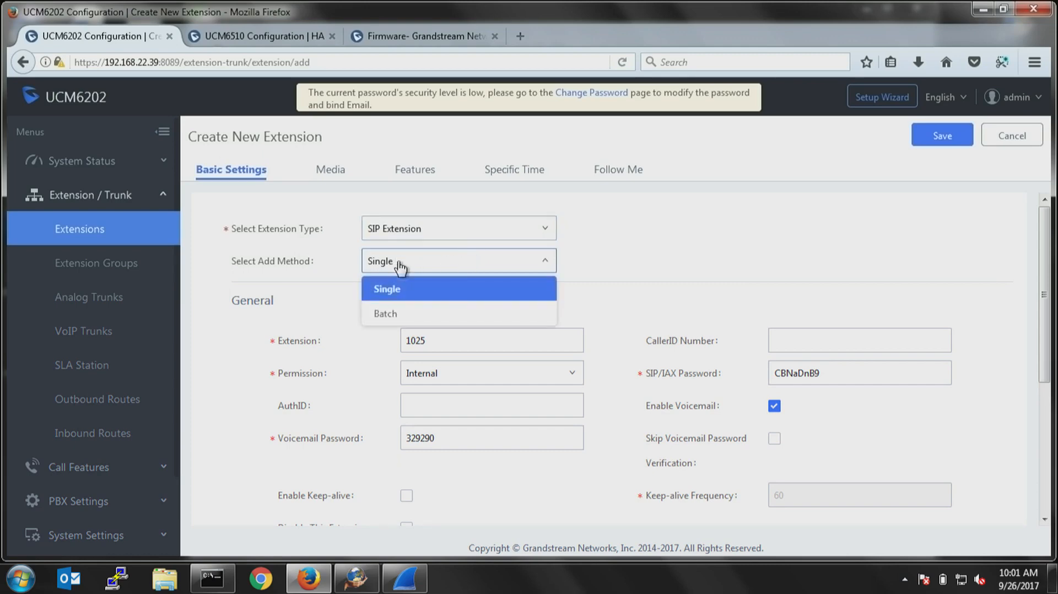
{"action": "left_click", "coordinate": [385, 313]}
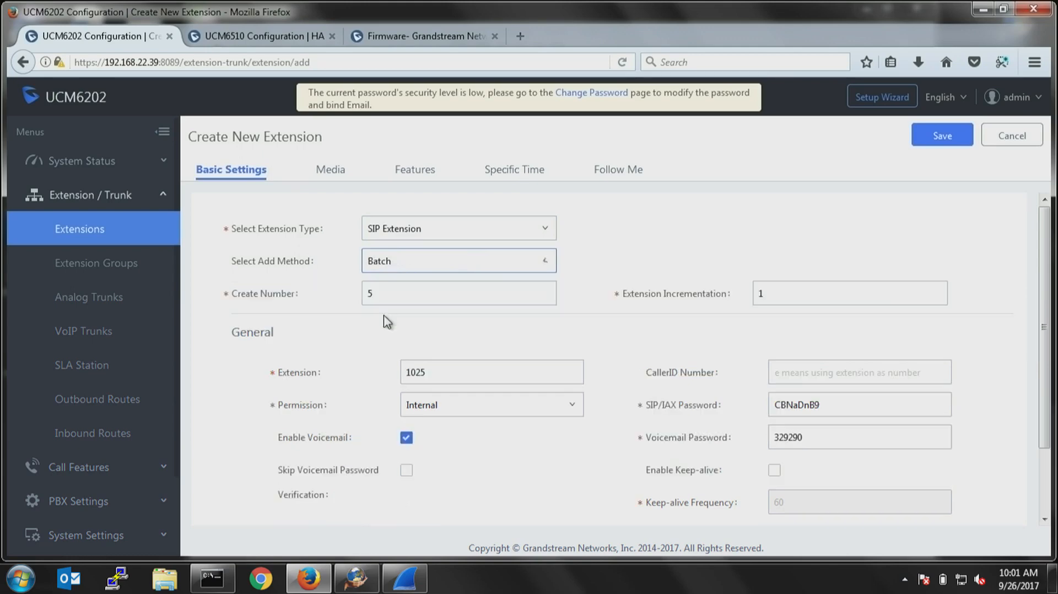
Set the number of extensions to create to 15 and check the extension increment and starting extension number.
{"action": "left_click_drag", "start_coordinate": [413, 293], "coordinate": [272, 297]}
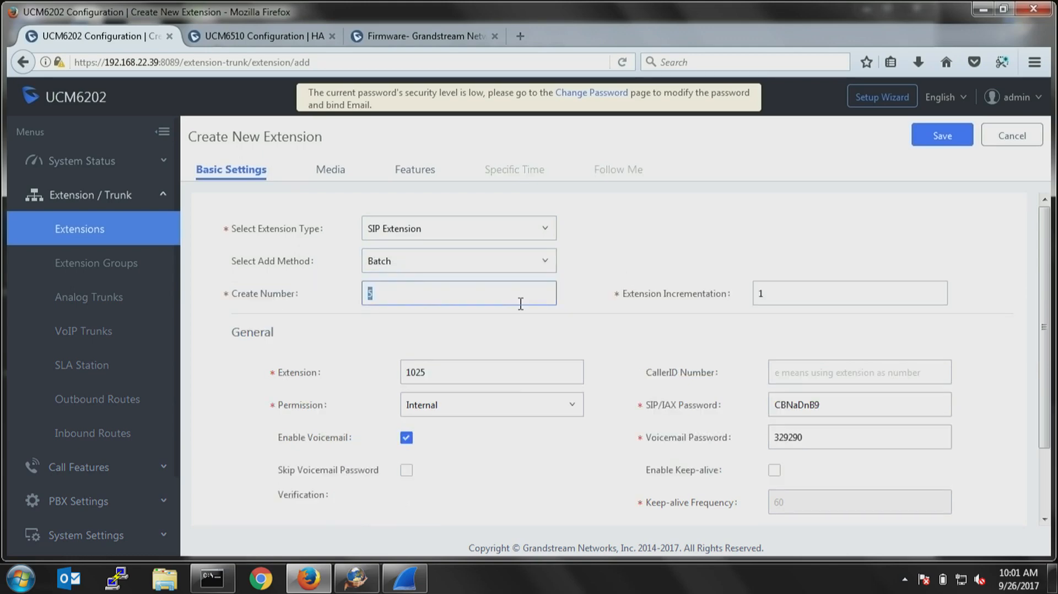
{"action": "type", "text": "15"}
{"action": "double_click", "coordinate": [762, 294]}
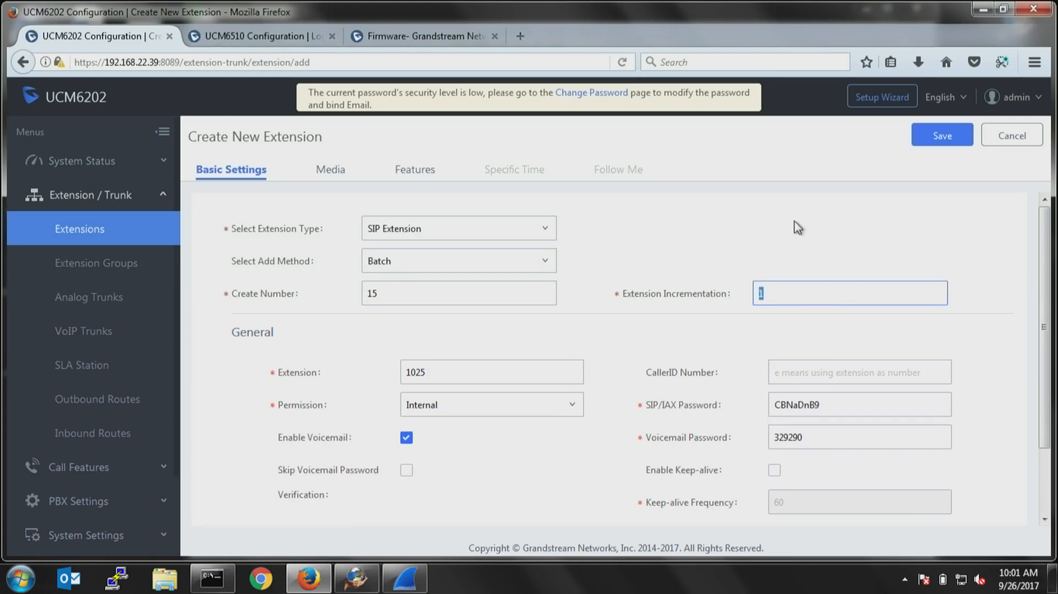
{"action": "double_click", "coordinate": [470, 373]}
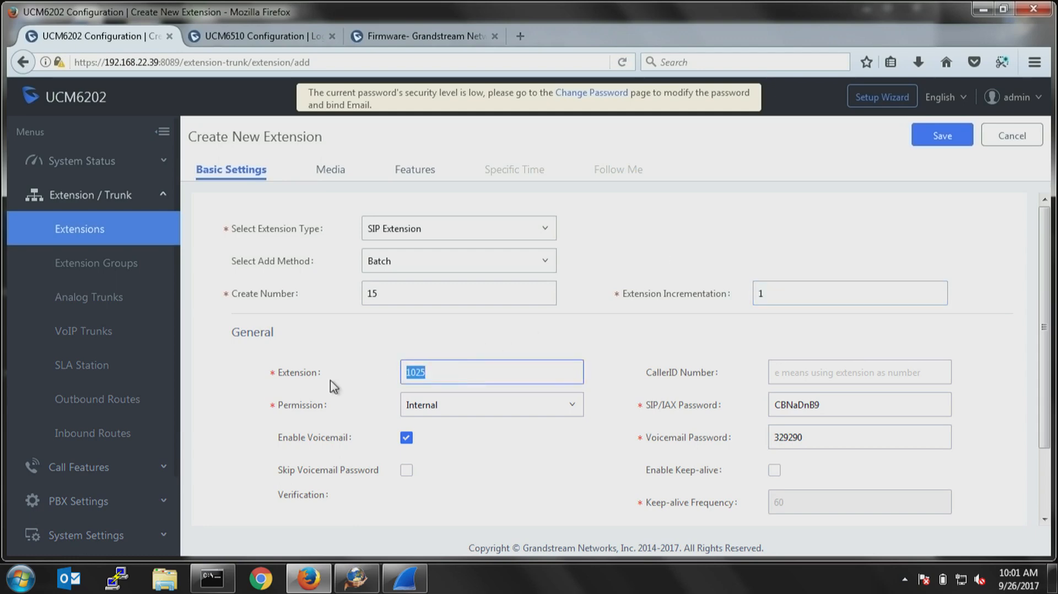
{"action": "scroll", "coordinate": [471, 338], "scroll_direction": "down", "scroll_amount": 3}
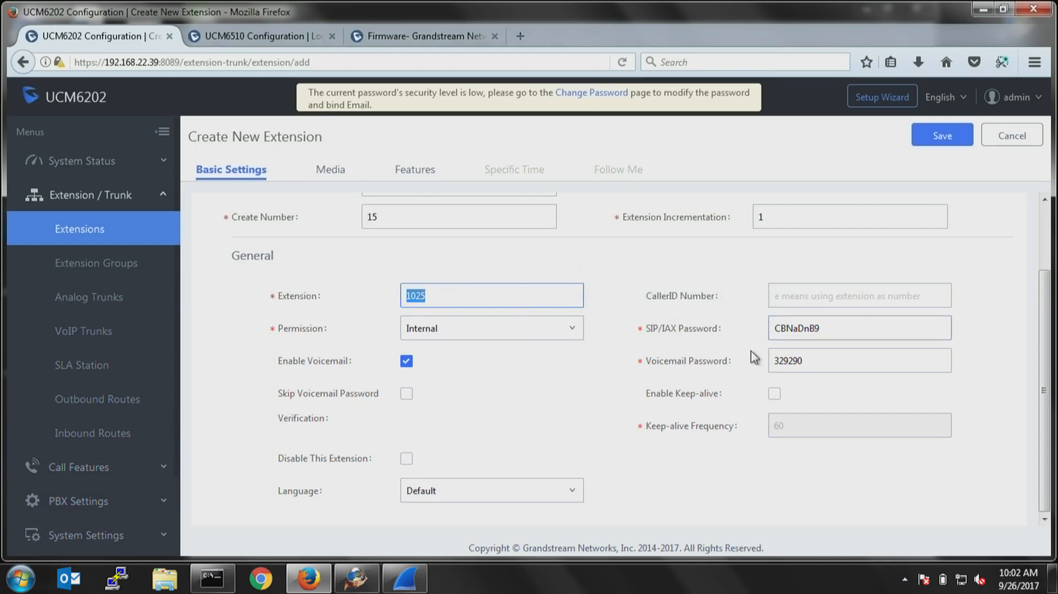
Fill in the CallerID number for the new batch of extensions with a phone number.
{"action": "left_click", "coordinate": [822, 301]}
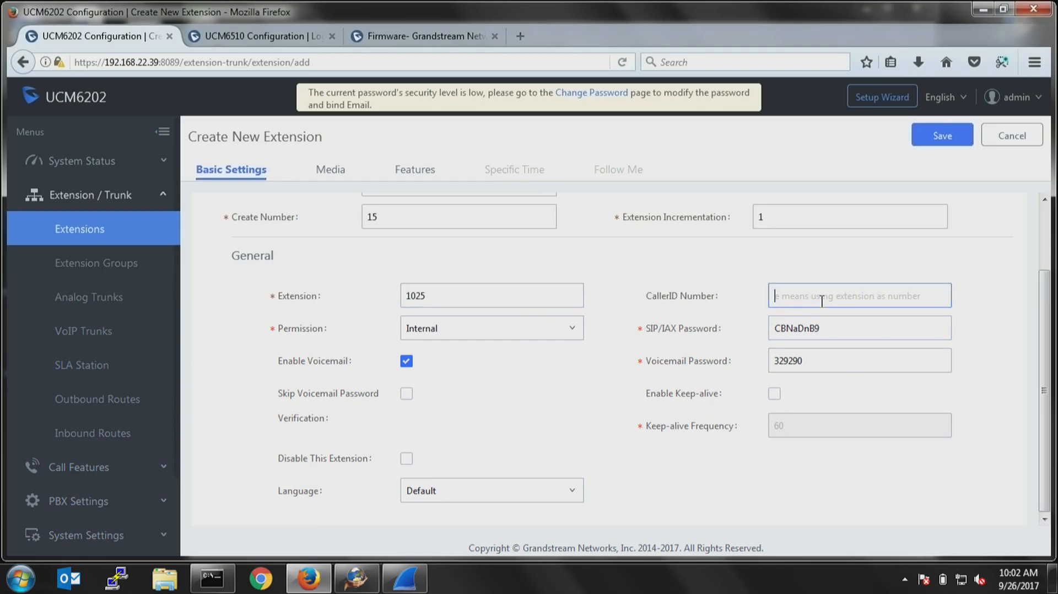
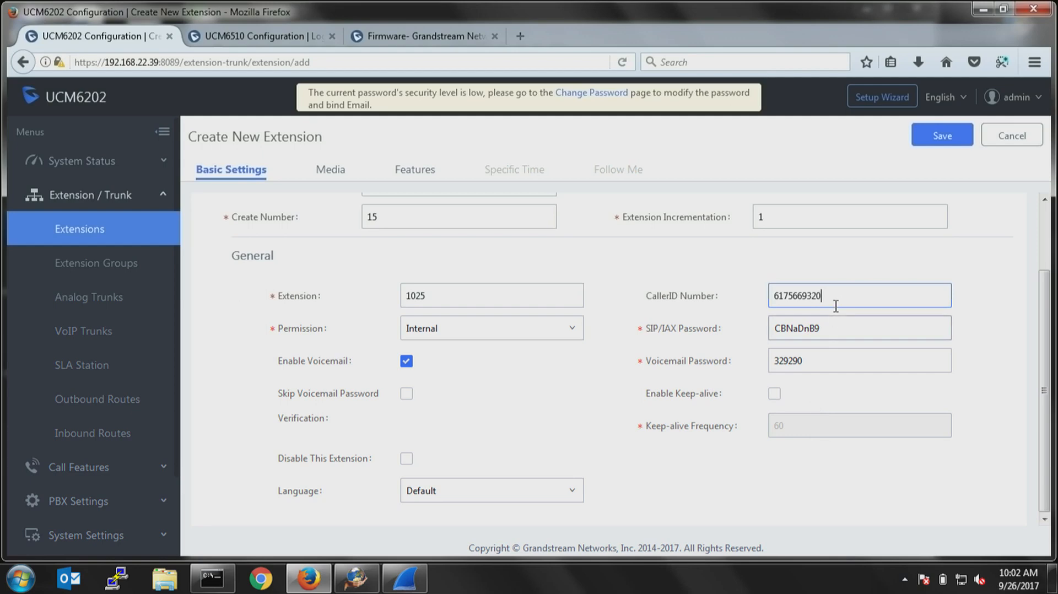
{"action": "left_click_drag", "start_coordinate": [826, 295], "coordinate": [773, 291]}
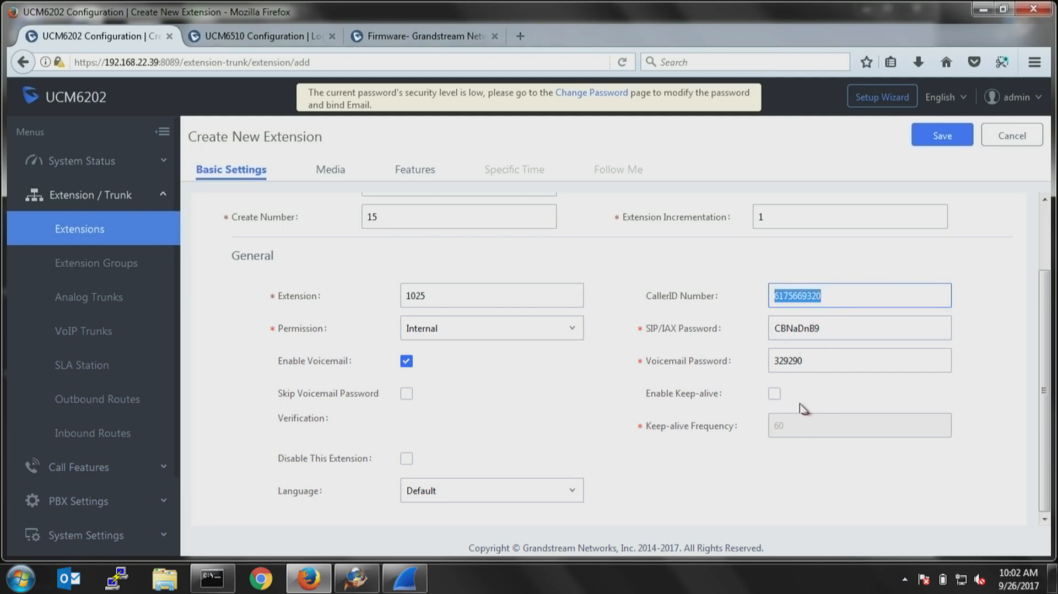
{"action": "left_click", "coordinate": [810, 487]}
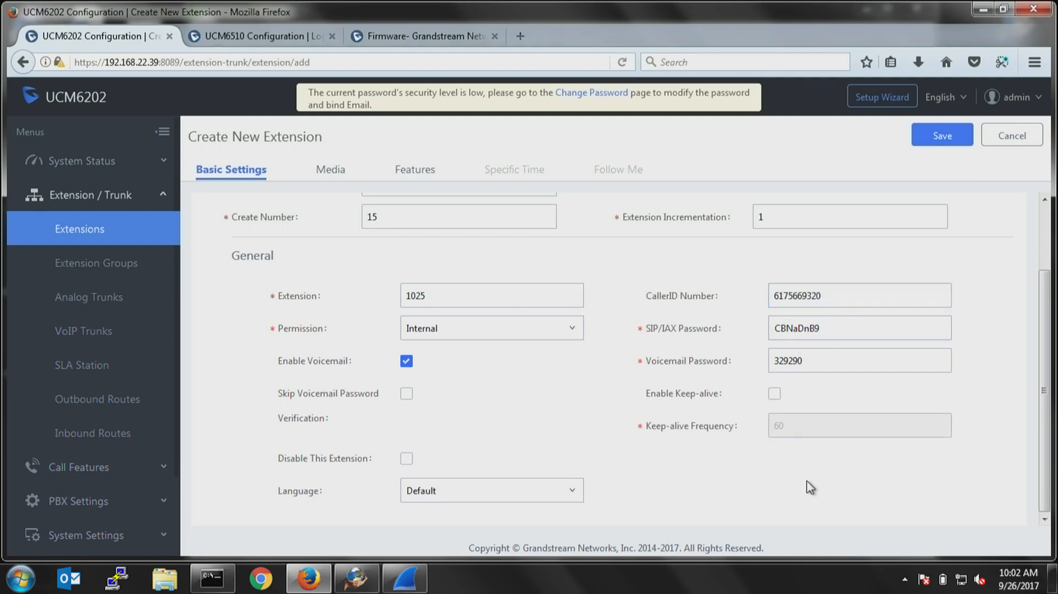
Set the new extensions' permission to National and replace the SIP/IAX password with one mixing letters, digits and a special character.
{"action": "left_click", "coordinate": [485, 329]}
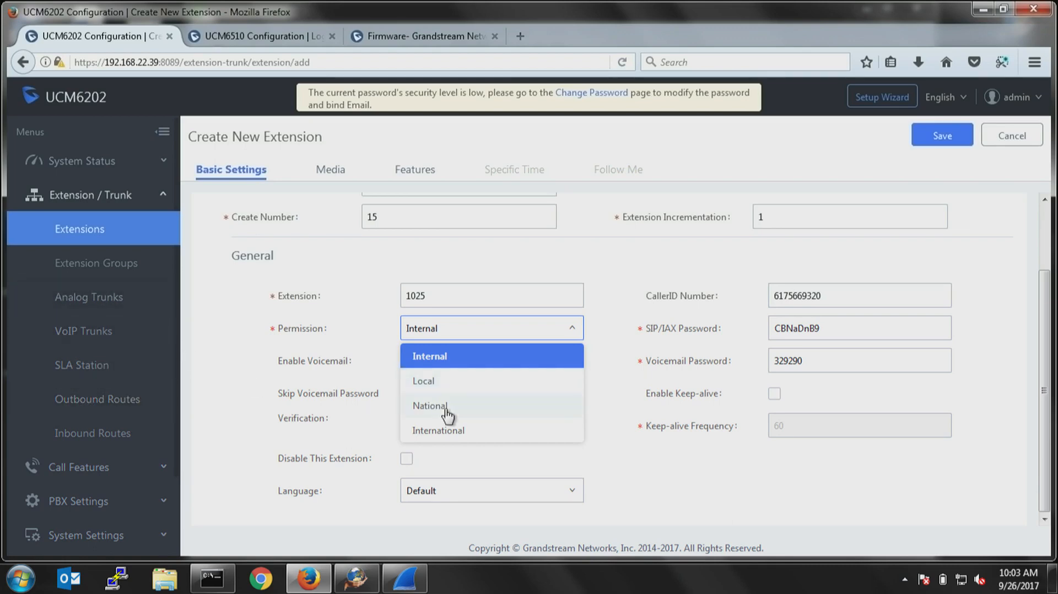
{"action": "left_click", "coordinate": [422, 405]}
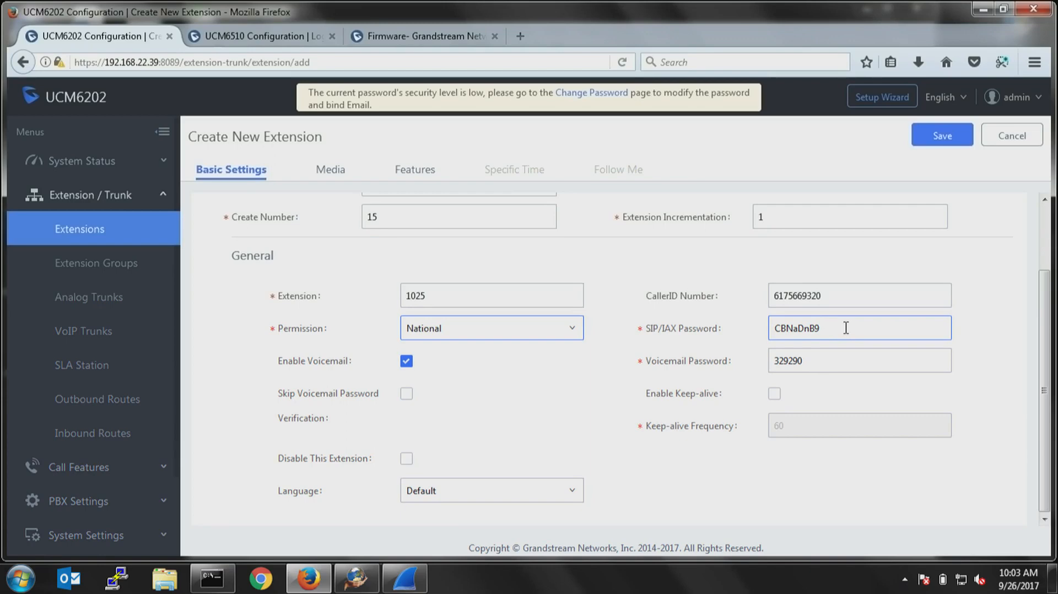
{"action": "left_click_drag", "start_coordinate": [846, 327], "coordinate": [774, 328]}
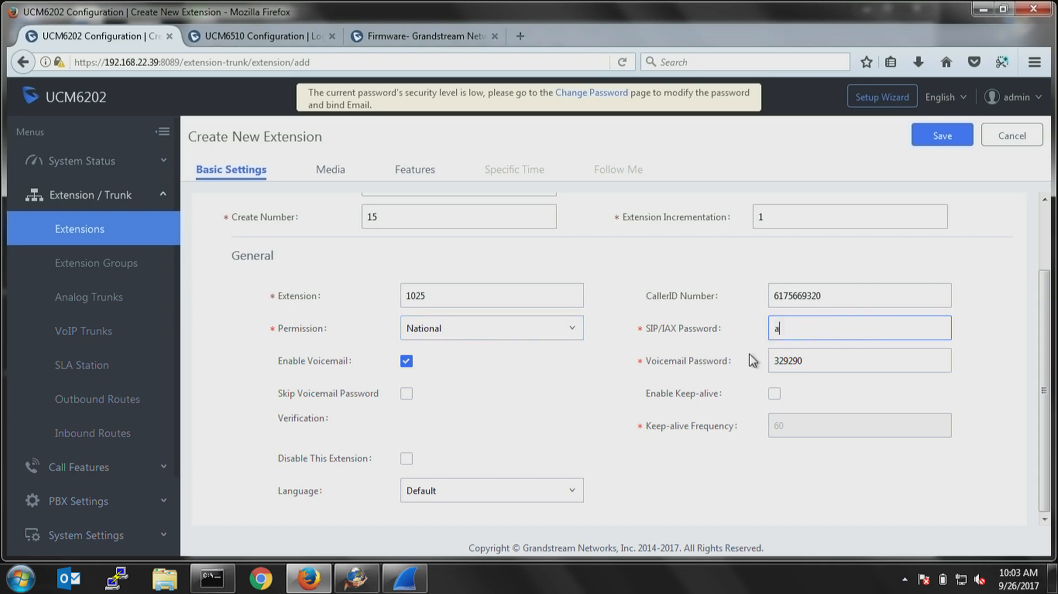
{"action": "key", "text": "BackSpace"}
{"action": "key", "text": "BackSpace"}
{"action": "key", "text": "BackSpace"}
{"action": "key", "text": "BackSpace"}
{"action": "key", "text": "BackSpace"}
{"action": "key", "text": "BackSpace"}
{"action": "key", "text": "BackSpace"}
{"action": "key", "text": "BackSpace"}
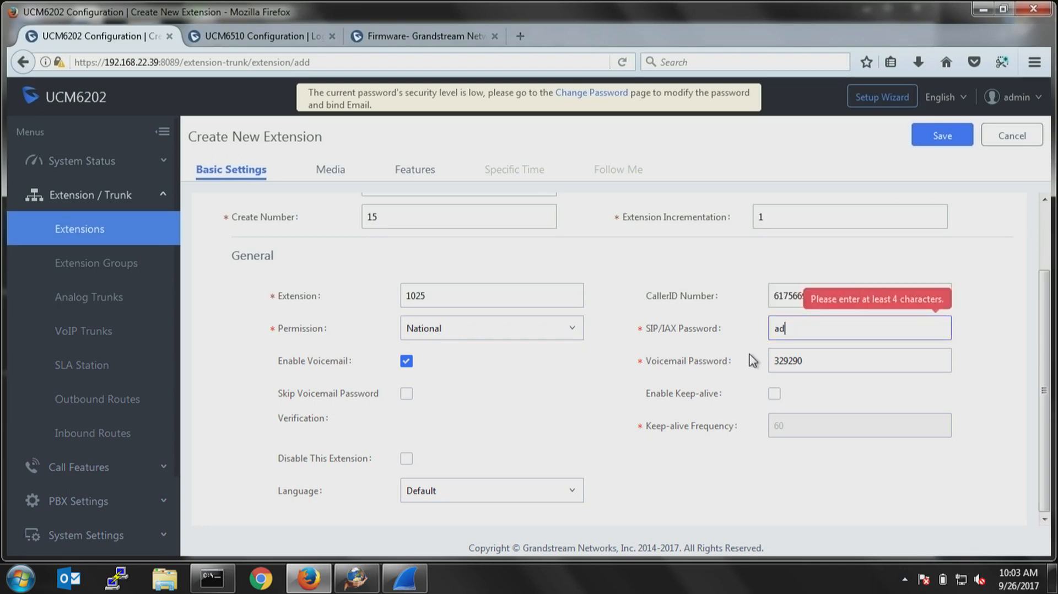
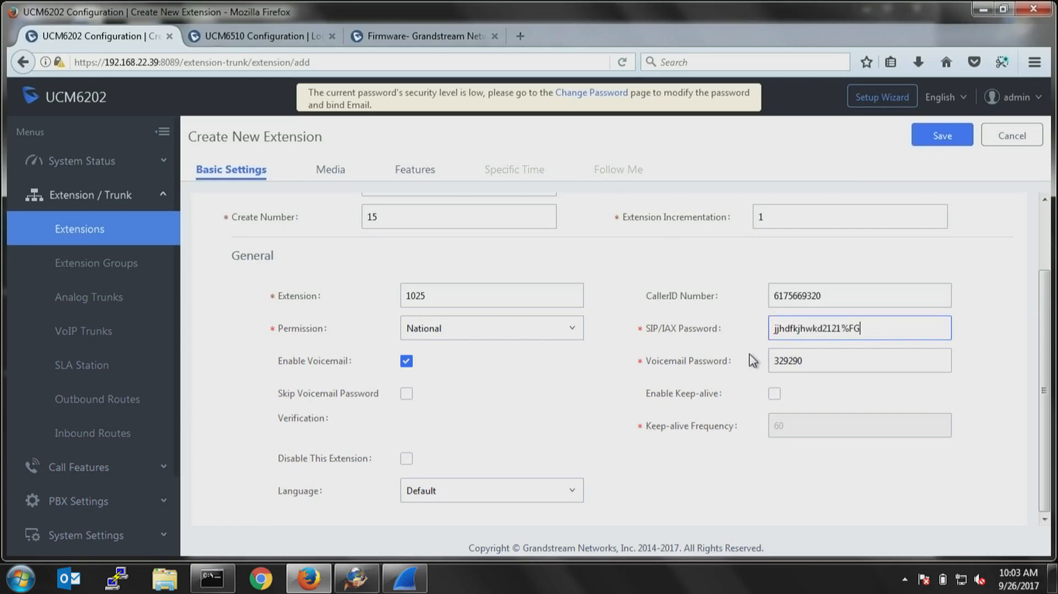
{"action": "mouse_move", "coordinate": [387, 361]}
{"action": "double_click", "coordinate": [817, 365]}
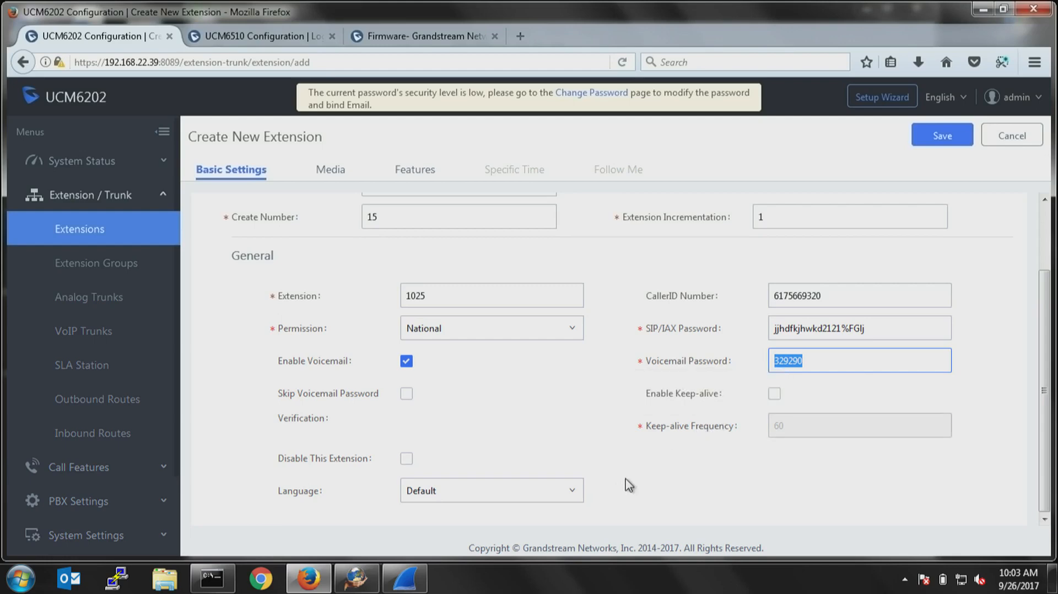
Review the SIP media settings for the new extensions, including the available DTMF modes.
{"action": "left_click", "coordinate": [331, 175]}
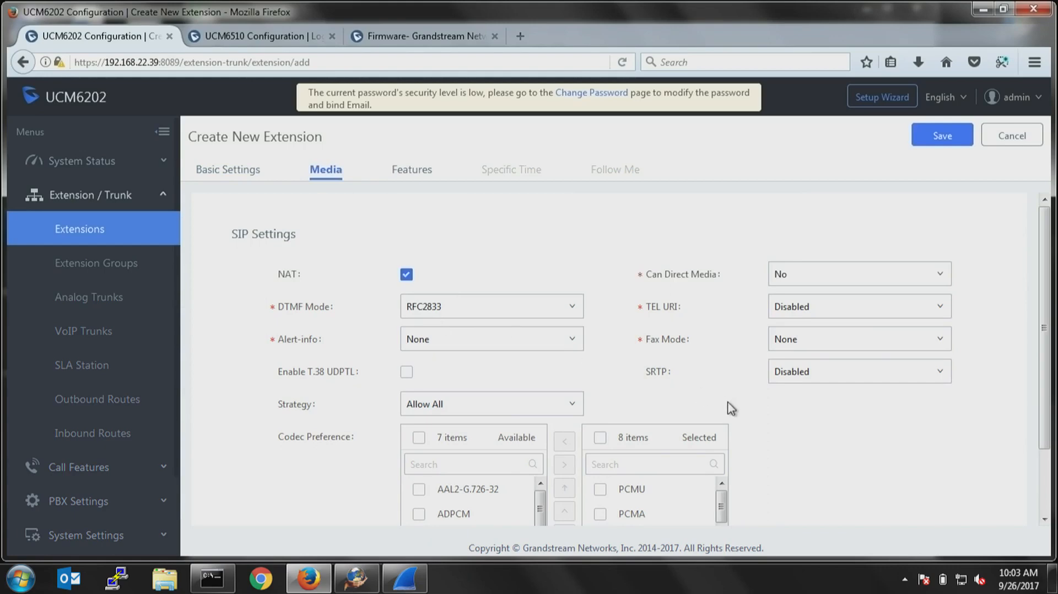
{"action": "scroll", "coordinate": [744, 413], "scroll_direction": "down", "scroll_amount": 3}
{"action": "scroll", "coordinate": [716, 394], "scroll_direction": "up", "scroll_amount": 3}
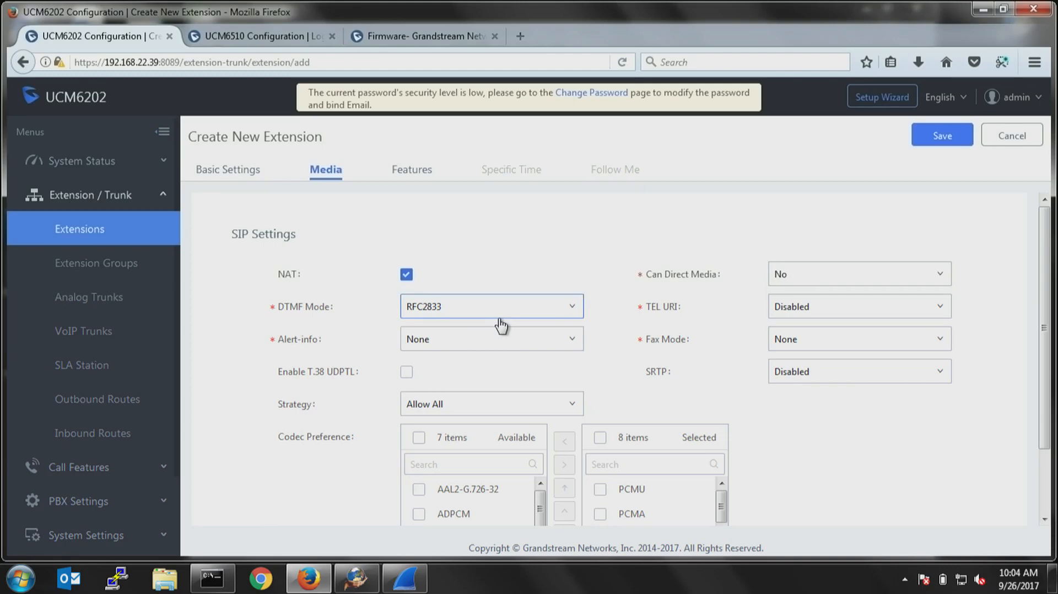
{"action": "left_click", "coordinate": [450, 307]}
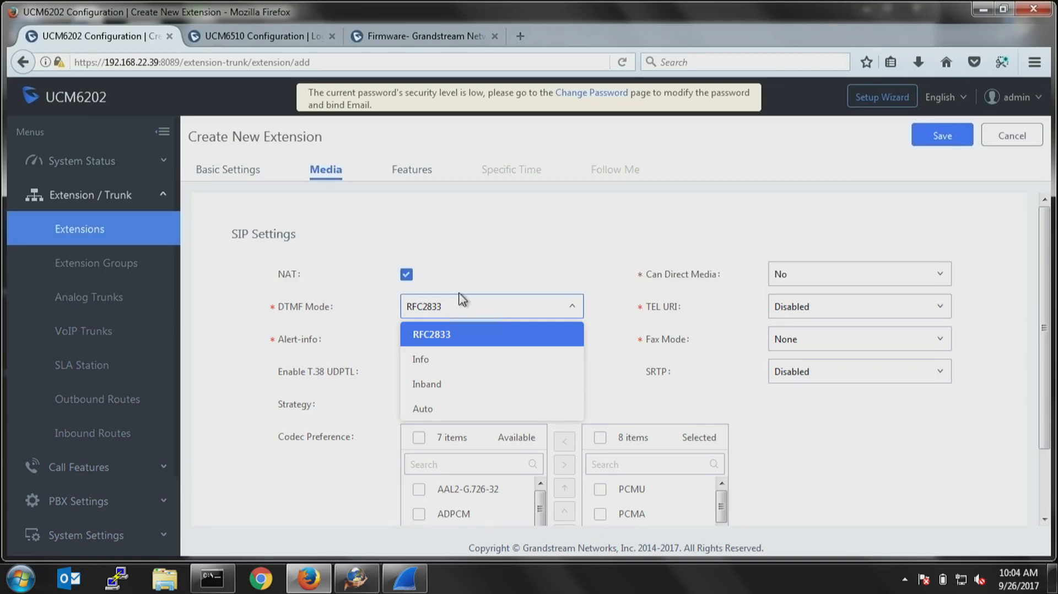
{"action": "left_click", "coordinate": [490, 275]}
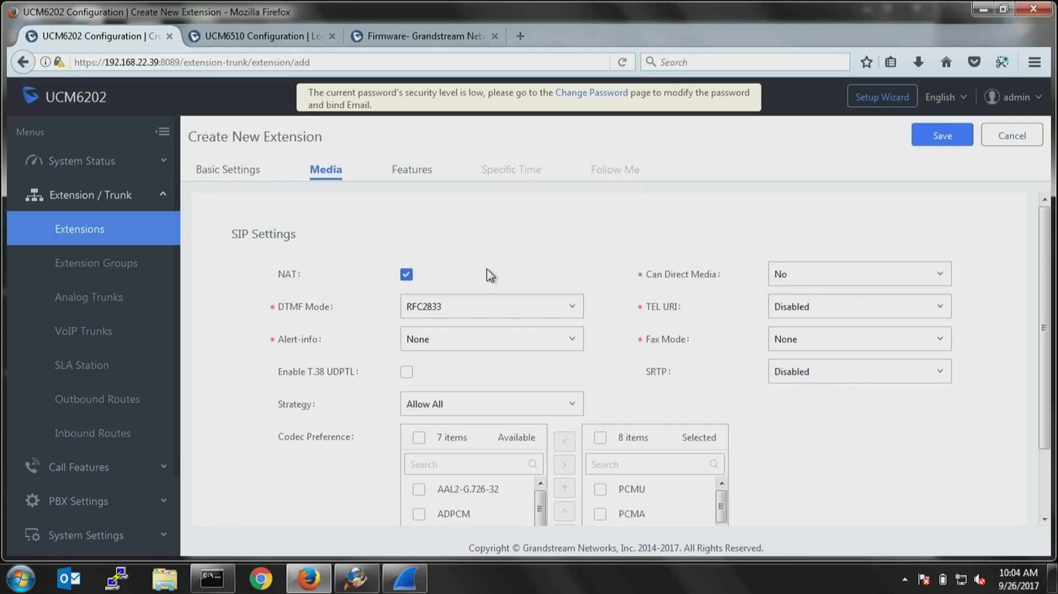
{"action": "left_click", "coordinate": [456, 309]}
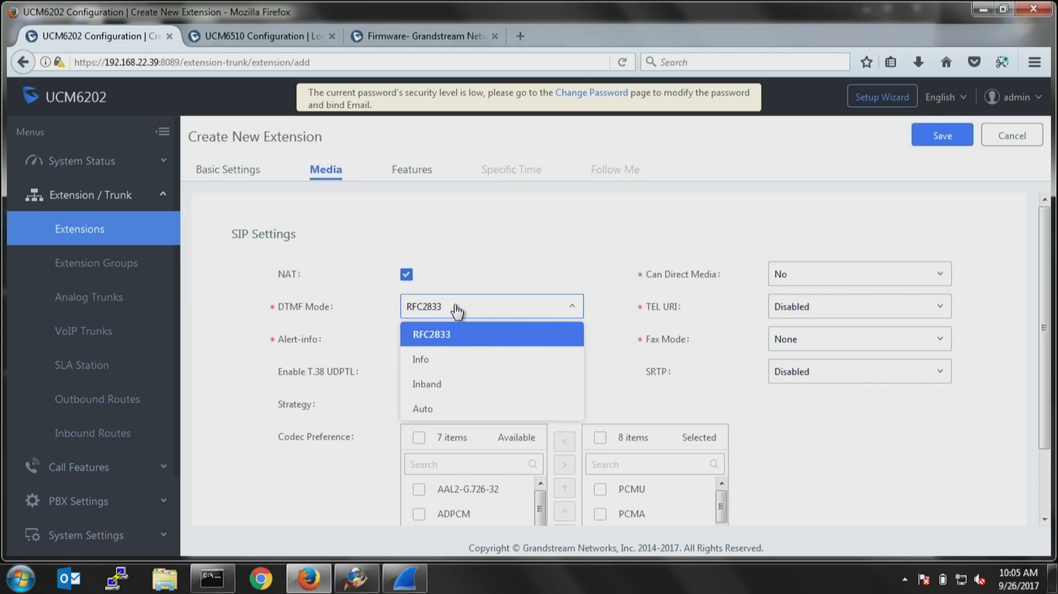
{"action": "left_click", "coordinate": [589, 236]}
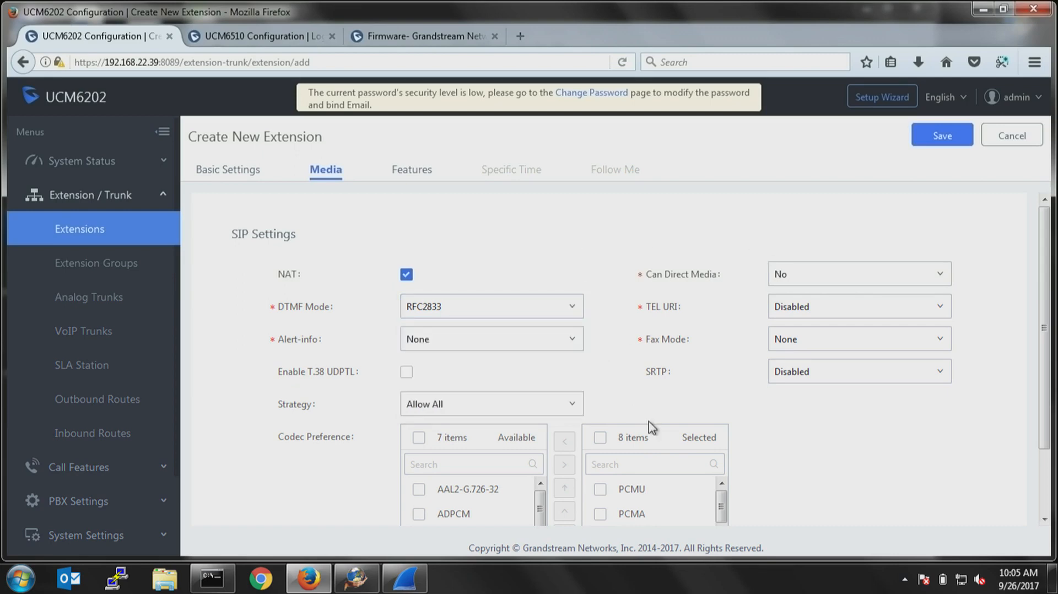
Move the G.722 codec to first place in the selected codec preference list.
{"action": "scroll", "coordinate": [760, 408], "scroll_direction": "down", "scroll_amount": 3}
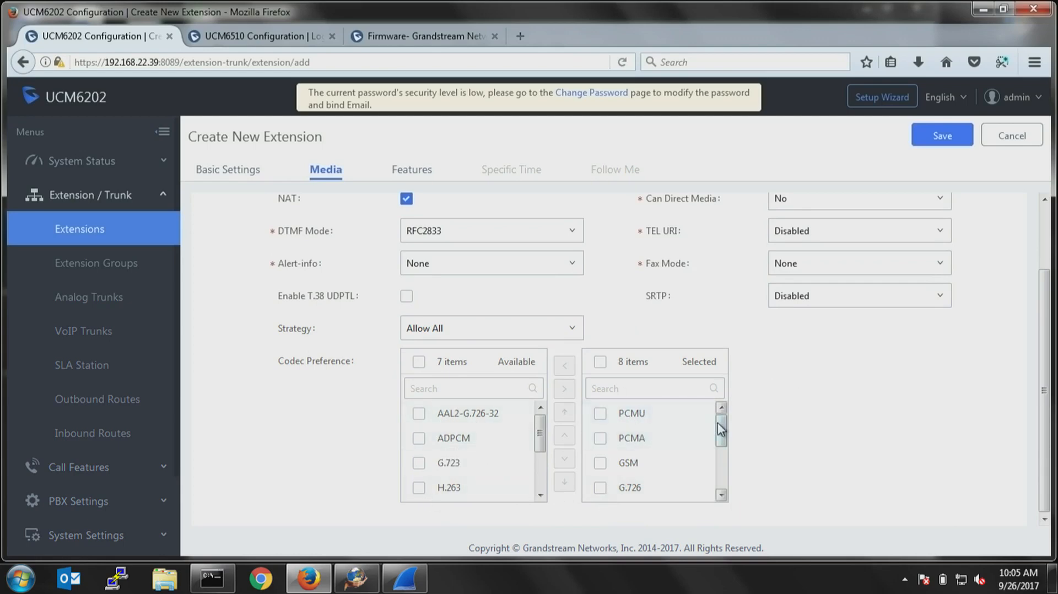
{"action": "left_click_drag", "start_coordinate": [719, 428], "coordinate": [725, 488]}
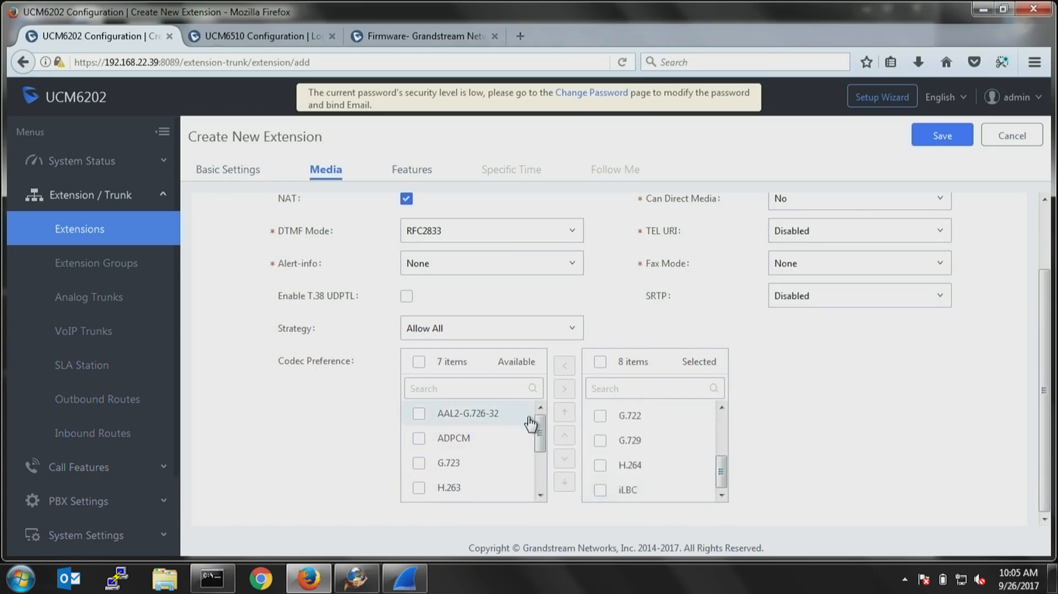
{"action": "mouse_move", "coordinate": [541, 431]}
{"action": "left_mouse_down"}
{"action": "mouse_move", "coordinate": [553, 493]}
{"action": "mouse_move", "coordinate": [538, 419]}
{"action": "left_mouse_up"}
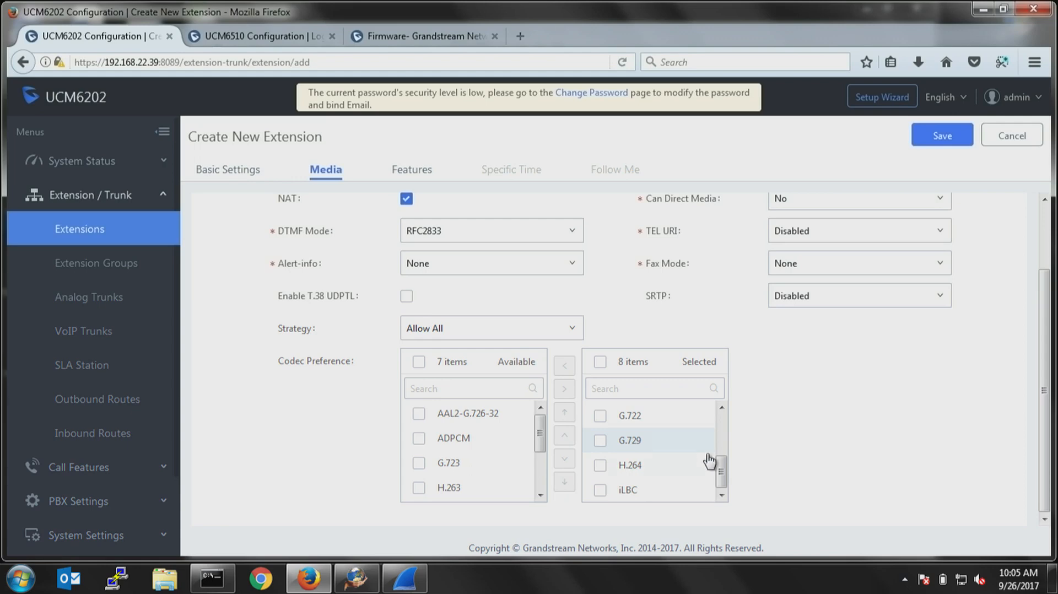
{"action": "left_click_drag", "start_coordinate": [723, 482], "coordinate": [723, 475]}
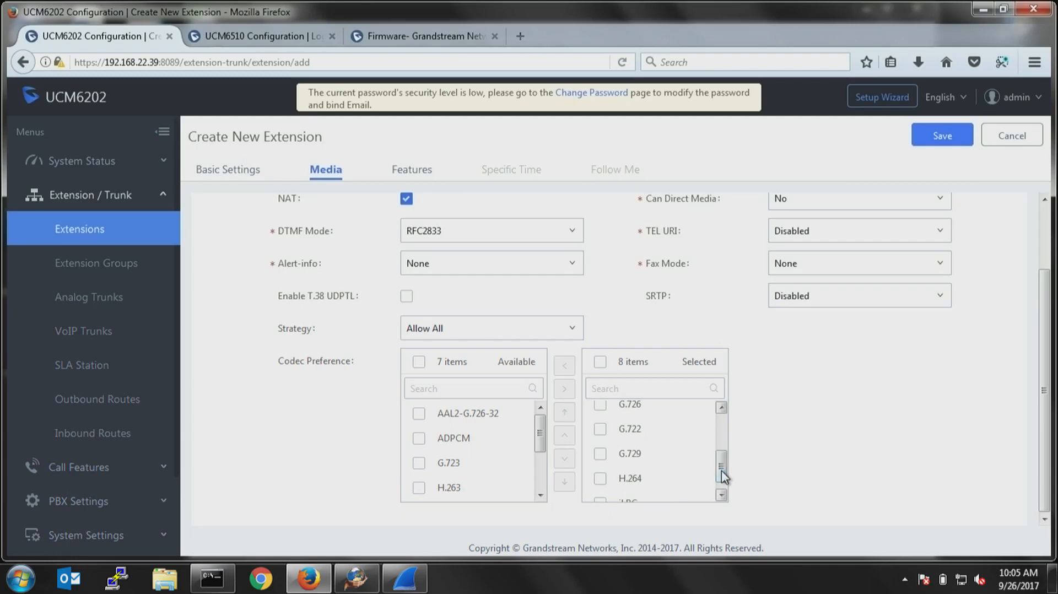
{"action": "left_click", "coordinate": [600, 428]}
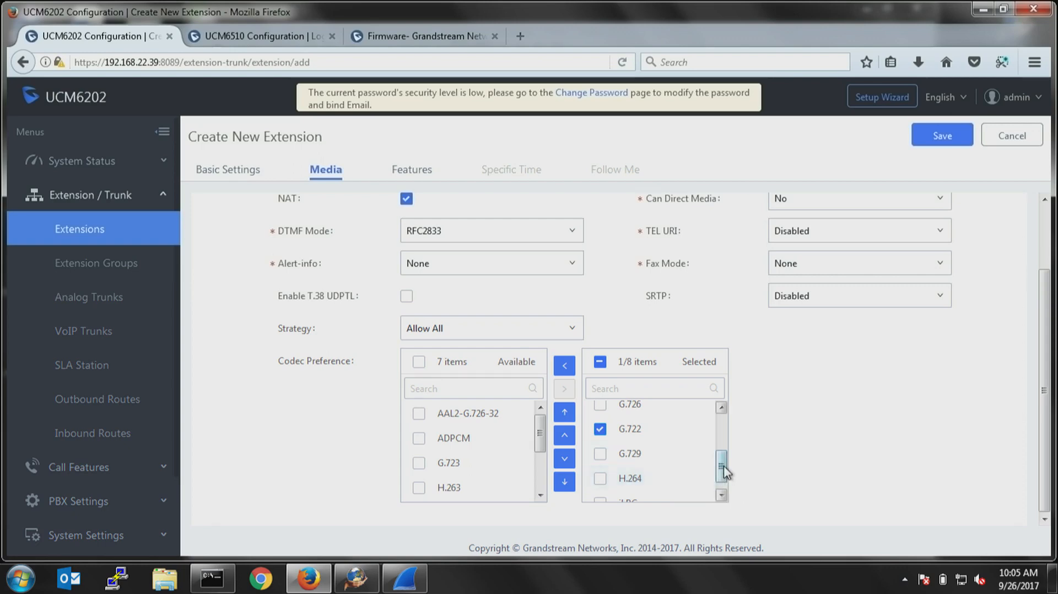
{"action": "left_click_drag", "start_coordinate": [721, 467], "coordinate": [726, 435]}
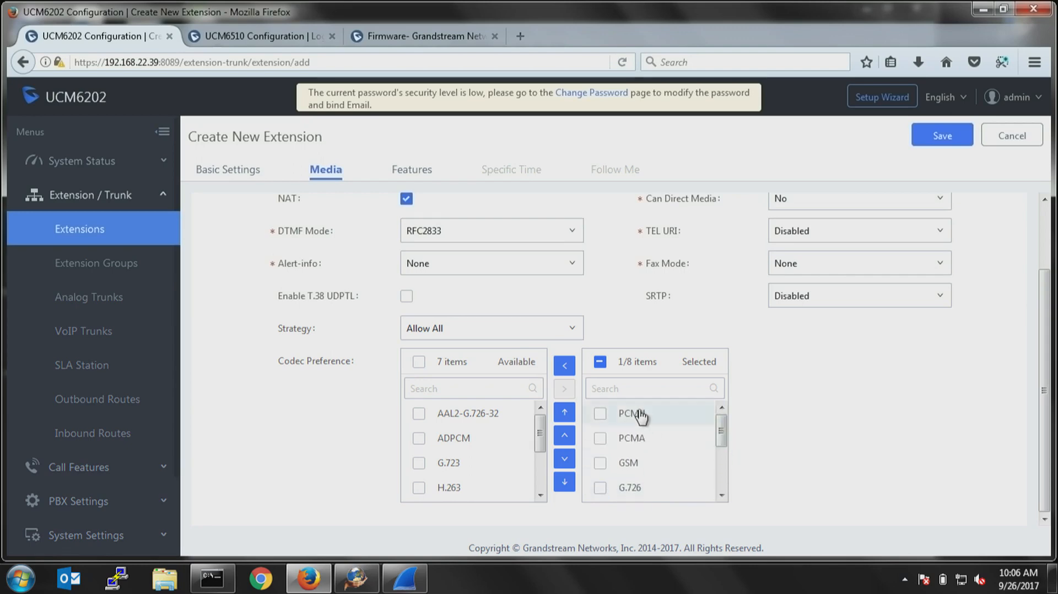
{"action": "left_click_drag", "start_coordinate": [721, 435], "coordinate": [721, 444]}
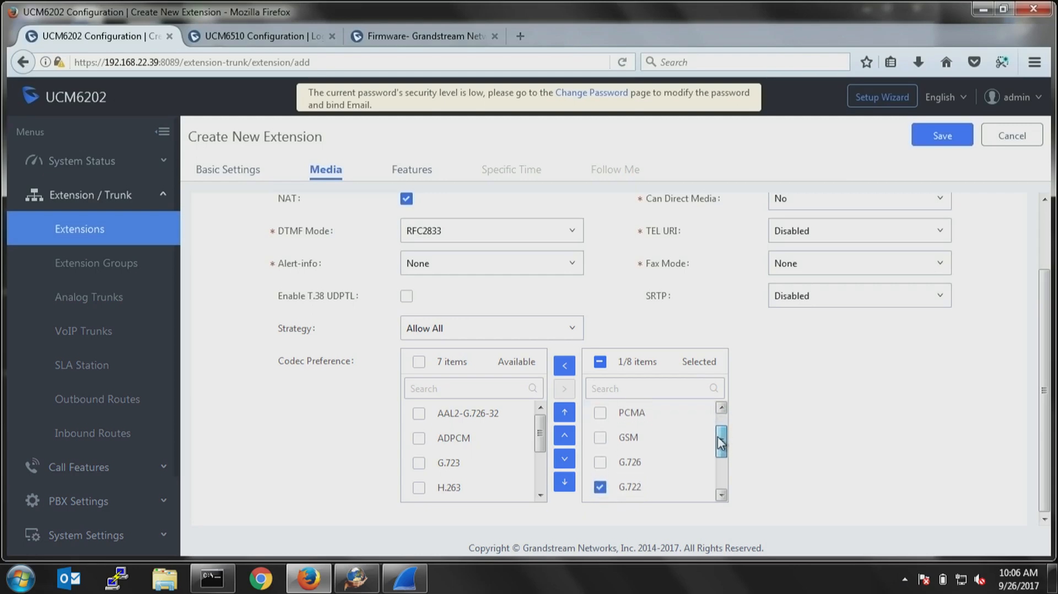
{"action": "left_click", "coordinate": [615, 490]}
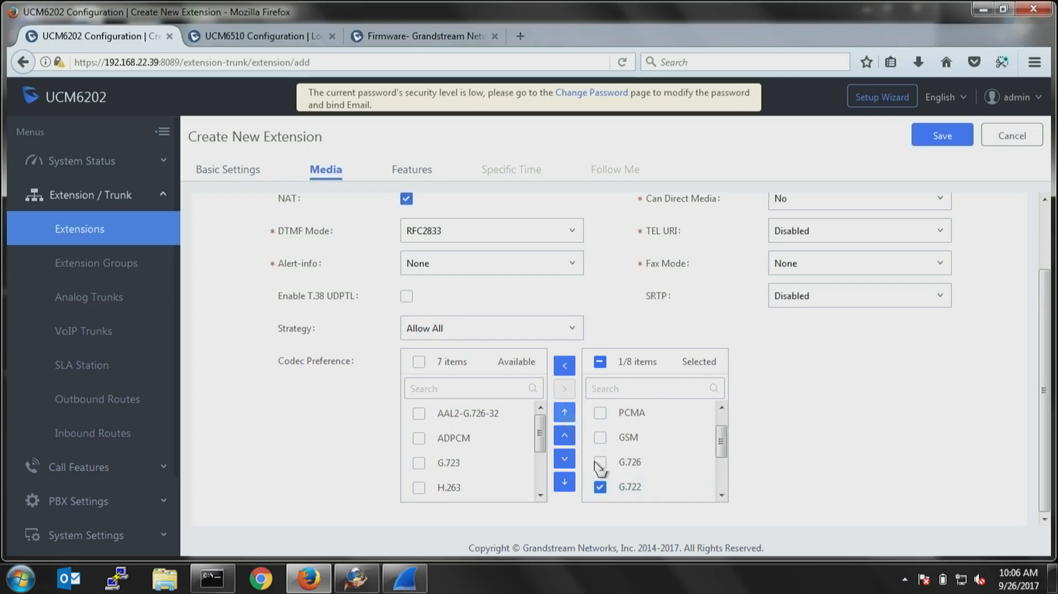
{"action": "left_click", "coordinate": [564, 412]}
{"action": "left_click_drag", "start_coordinate": [721, 442], "coordinate": [722, 429]}
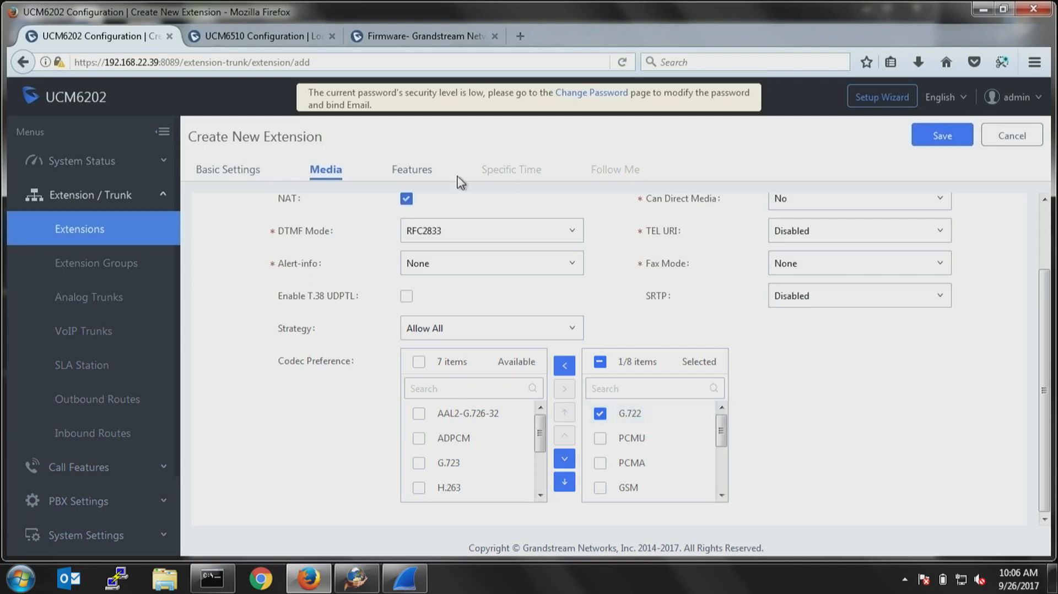
Set the call transfer presence status to Custom Presence Status with the text "InMetting".
{"action": "left_click", "coordinate": [410, 174]}
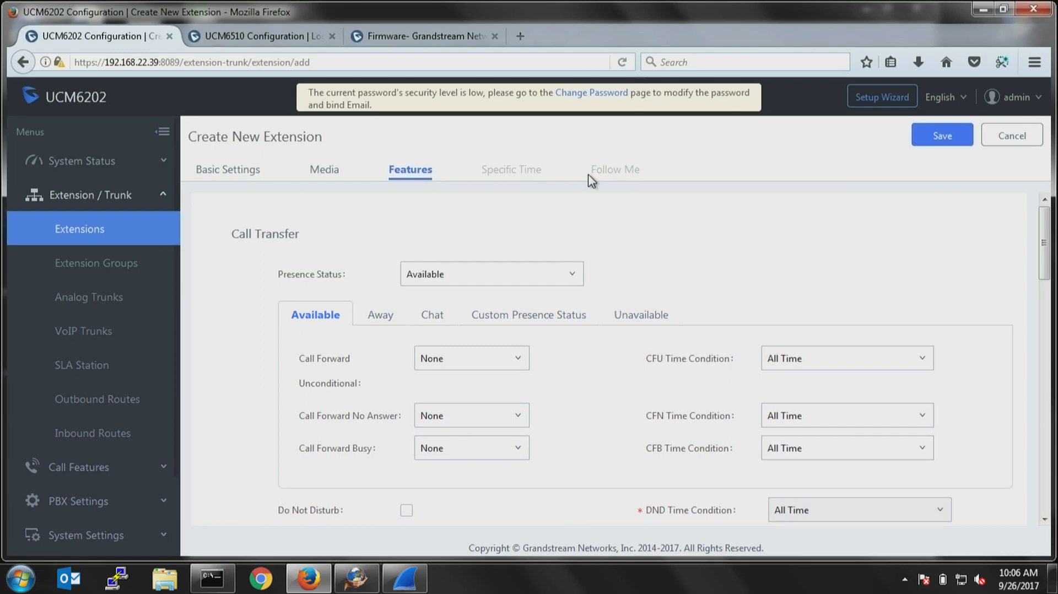
{"action": "left_click", "coordinate": [514, 317]}
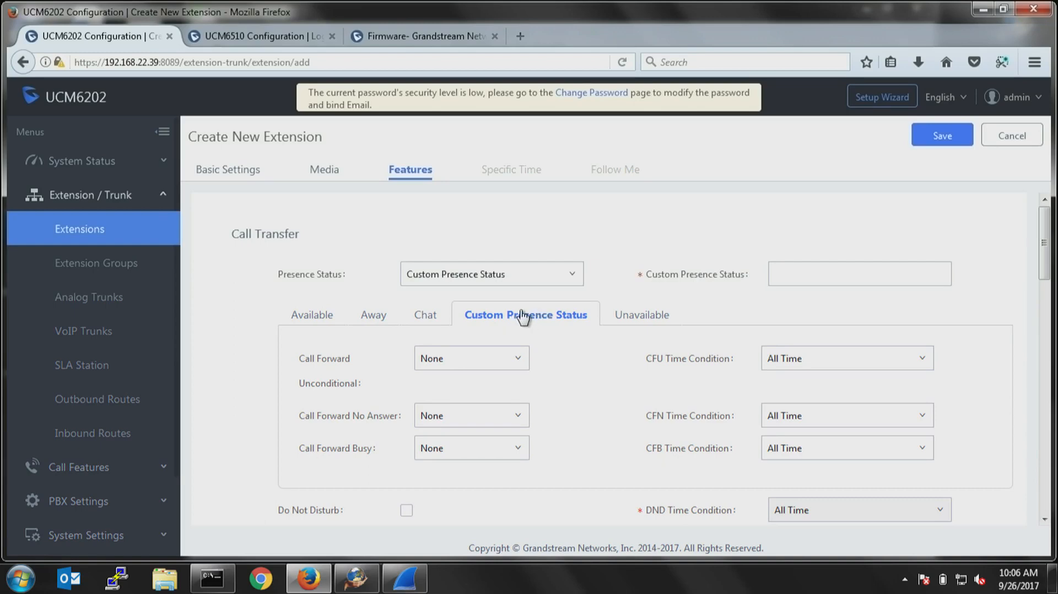
{"action": "left_click", "coordinate": [814, 276]}
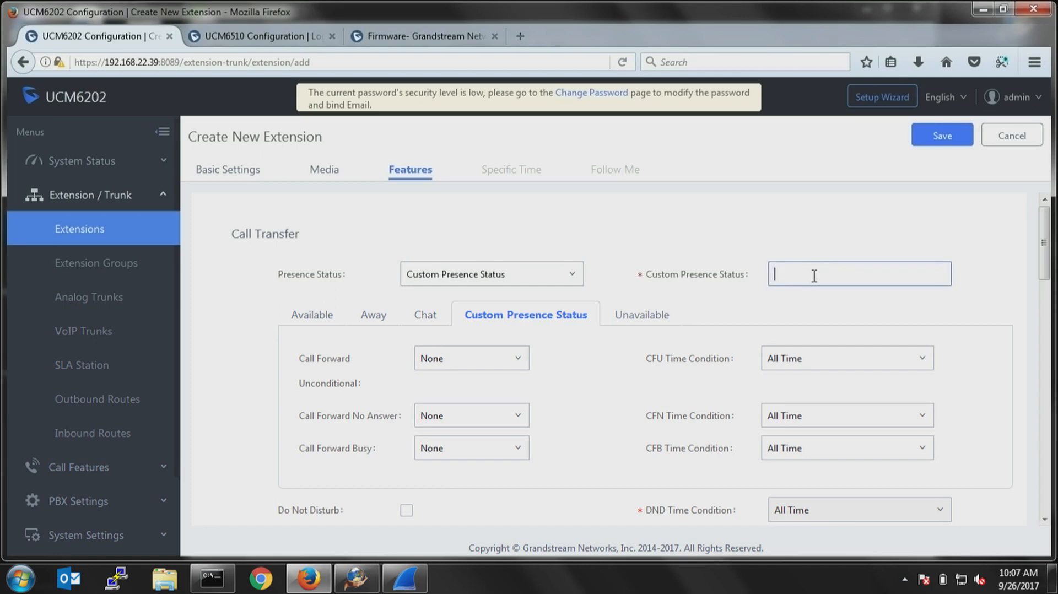
{"action": "type", "text": "INMetting"}
{"action": "left_click", "coordinate": [789, 271]}
{"action": "key", "text": "BackSpace"}
{"action": "type", "text": "n"}
{"action": "left_click_drag", "start_coordinate": [838, 274], "coordinate": [771, 271]}
{"action": "scroll", "coordinate": [705, 314], "scroll_direction": "down", "scroll_amount": 4}
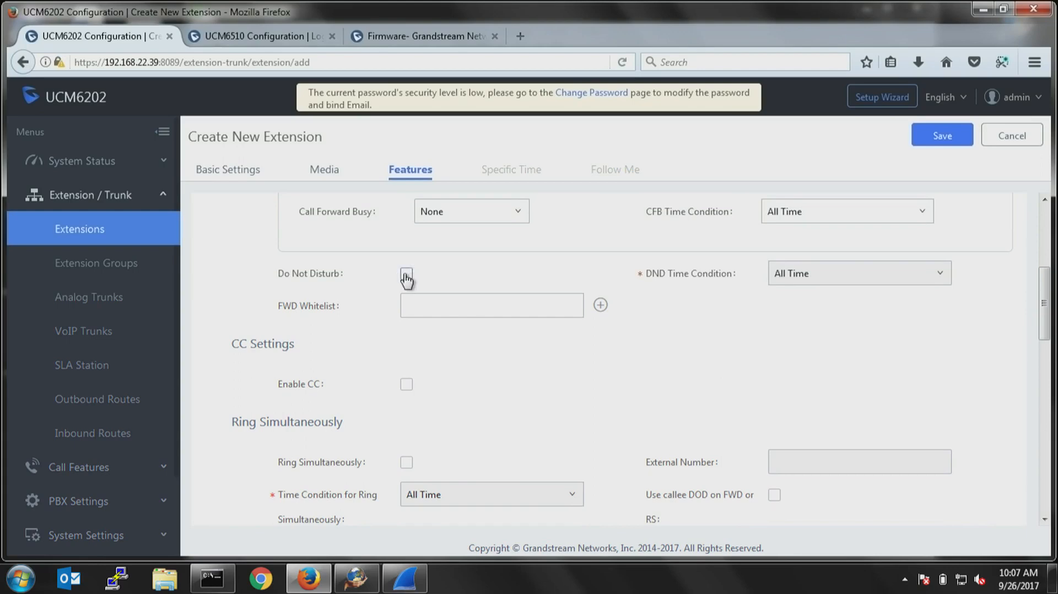
Enable Do Not Disturb and add 1006 to the DND whitelist, with two more blank whitelist entries.
{"action": "left_click", "coordinate": [406, 274]}
{"action": "left_click", "coordinate": [811, 274]}
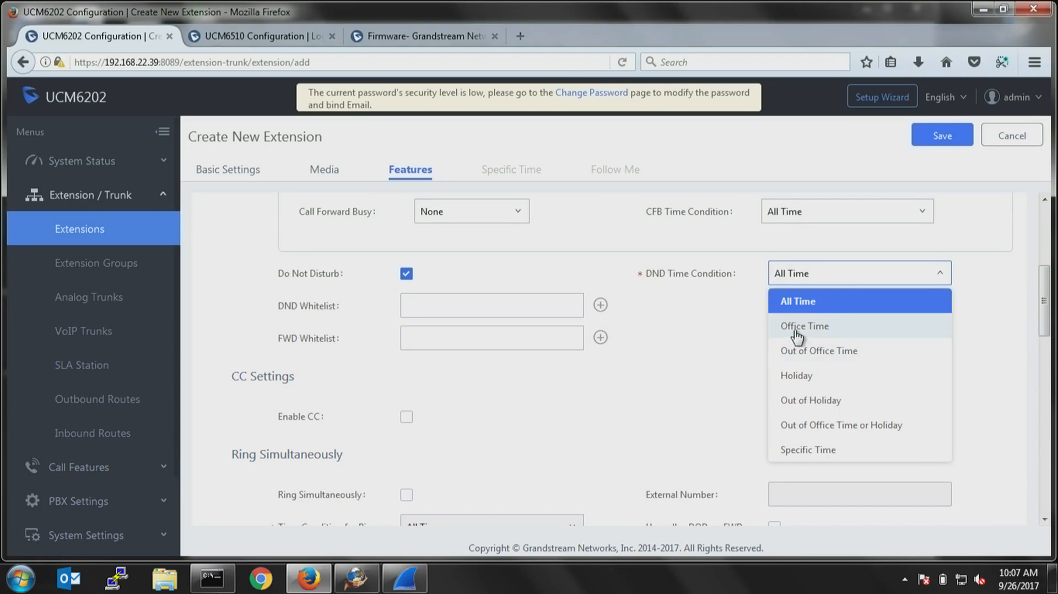
{"action": "left_click", "coordinate": [534, 301]}
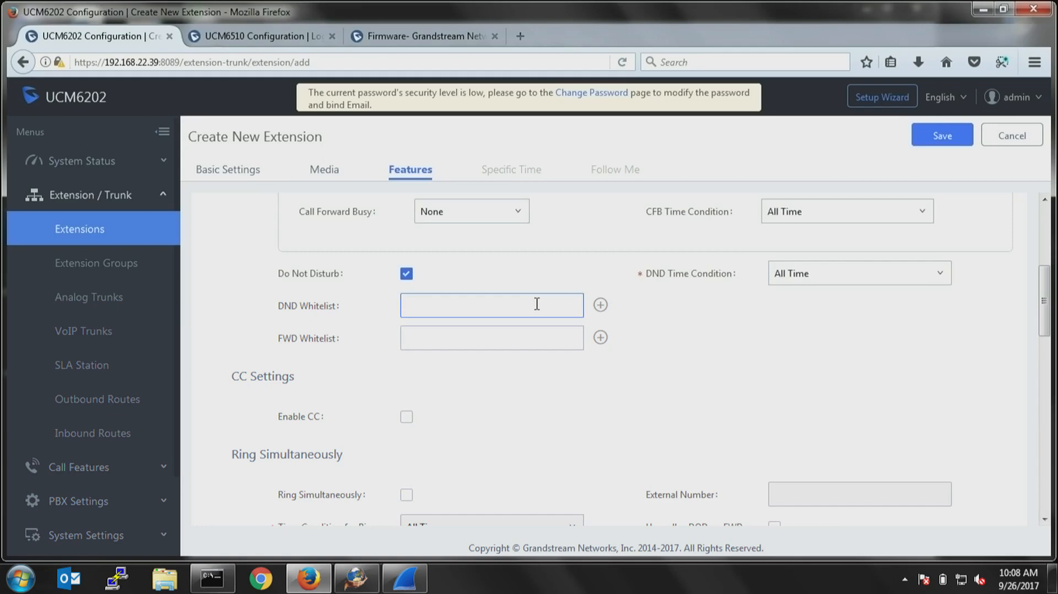
{"action": "type", "text": "1006"}
{"action": "left_click", "coordinate": [600, 306]}
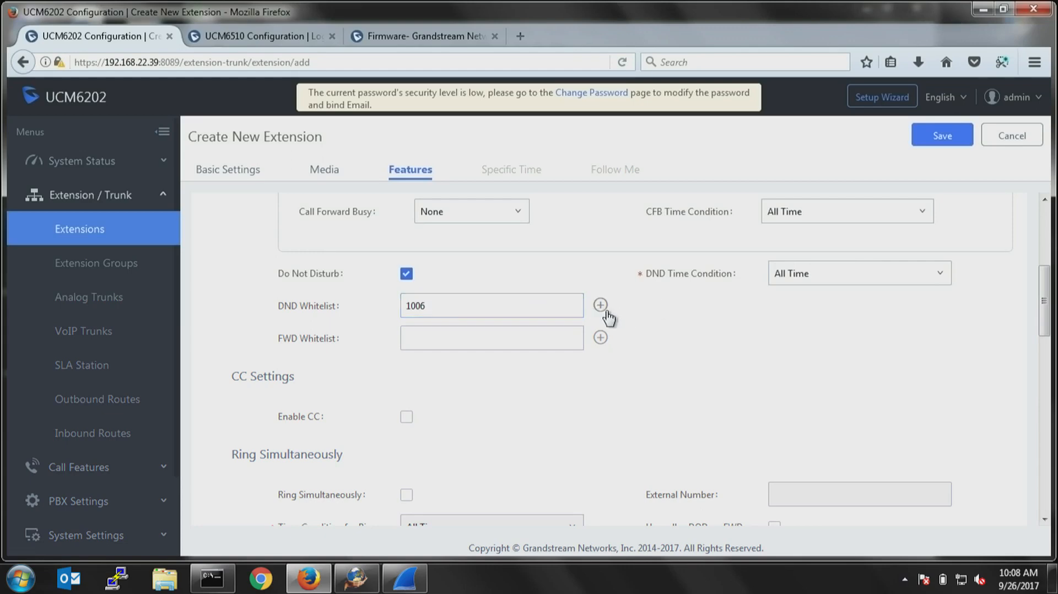
{"action": "left_click", "coordinate": [600, 305]}
{"action": "left_click", "coordinate": [600, 305]}
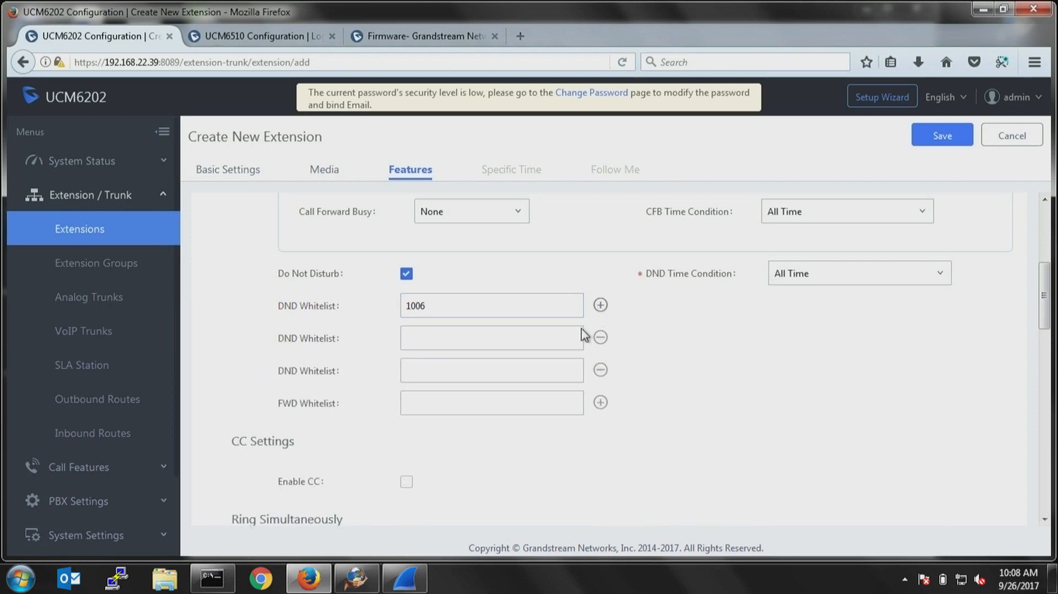
Enter a phone number in the FWD whitelist.
{"action": "left_click", "coordinate": [455, 400]}
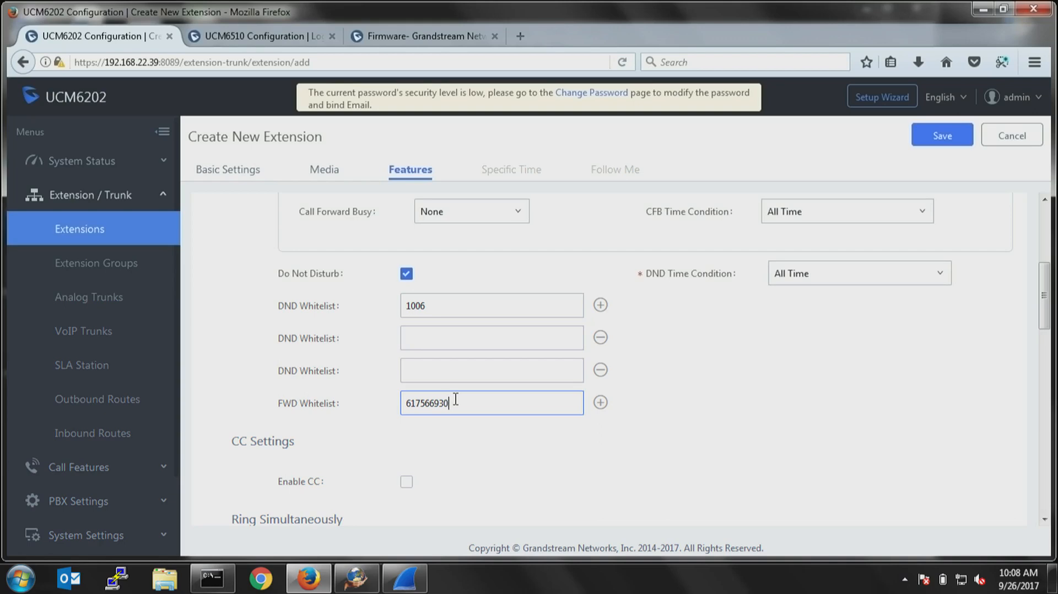
Enable Ring Simultaneously and fill in its external number with a phone number.
{"action": "scroll", "coordinate": [474, 410], "scroll_direction": "down", "scroll_amount": 4}
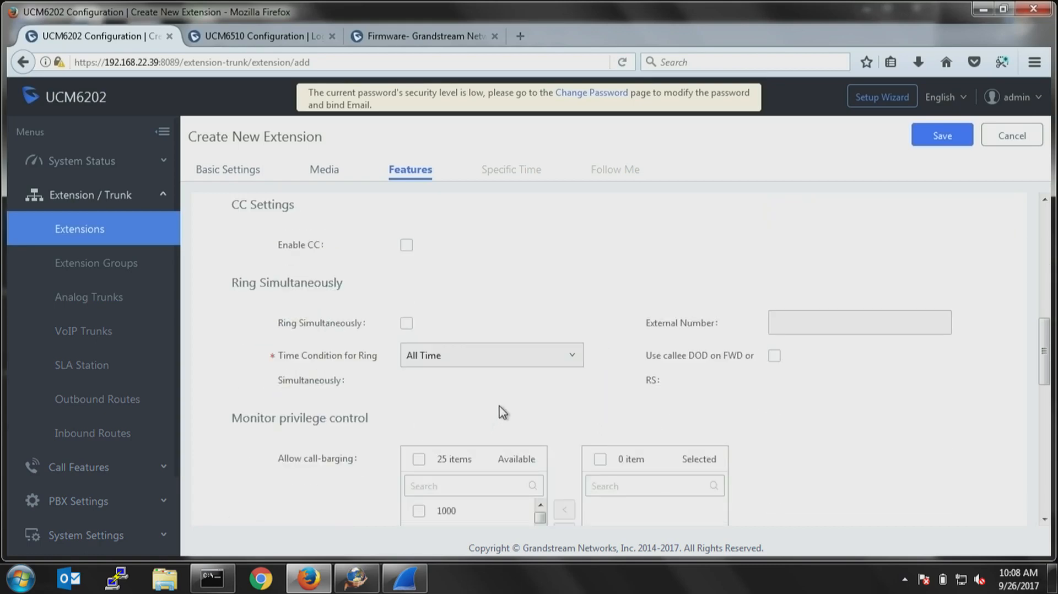
{"action": "scroll", "coordinate": [498, 408], "scroll_direction": "down", "scroll_amount": 1}
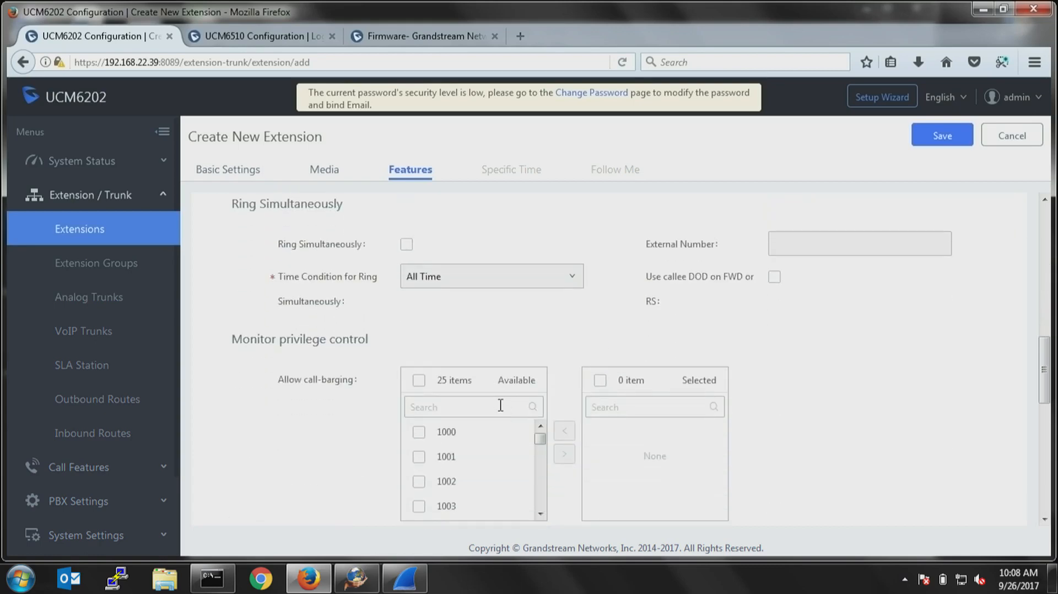
{"action": "left_click", "coordinate": [407, 245]}
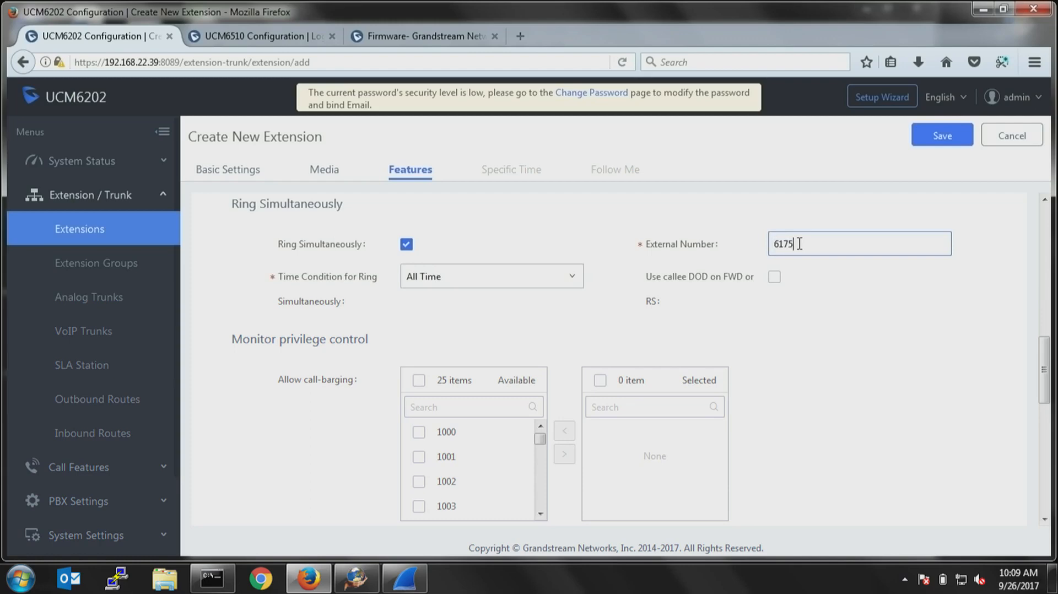
{"action": "scroll", "coordinate": [810, 402], "scroll_direction": "down", "scroll_amount": 4}
{"action": "scroll", "coordinate": [811, 402], "scroll_direction": "down", "scroll_amount": 4}
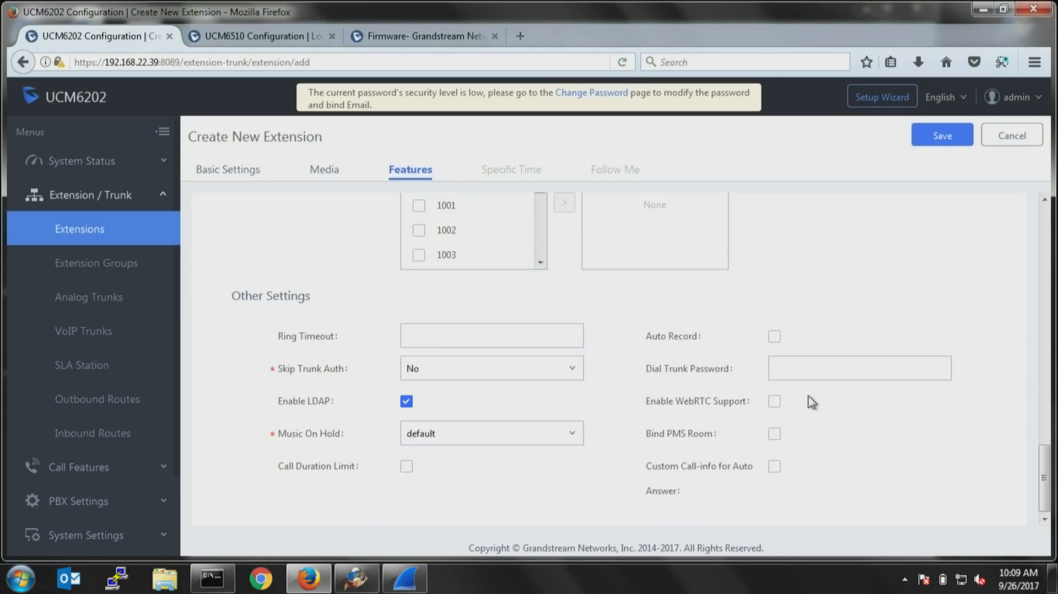
Set the ring timeout to 30, enable WebRTC support, and save and confirm the batch of new extensions.
{"action": "left_click", "coordinate": [525, 329]}
{"action": "type", "text": "30"}
{"action": "left_click", "coordinate": [775, 338]}
{"action": "left_click", "coordinate": [774, 337]}
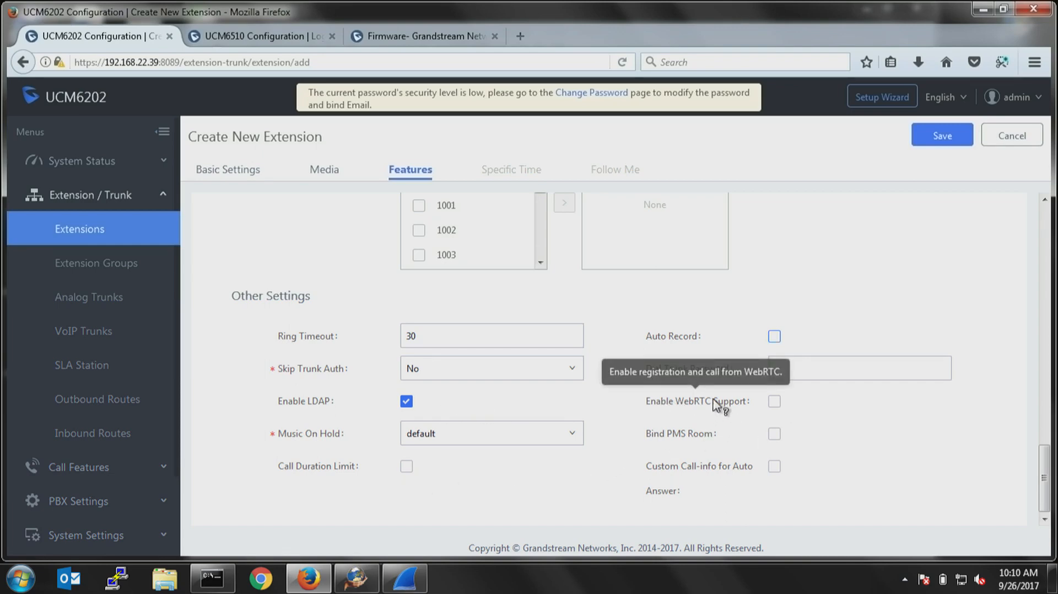
{"action": "left_click", "coordinate": [774, 401]}
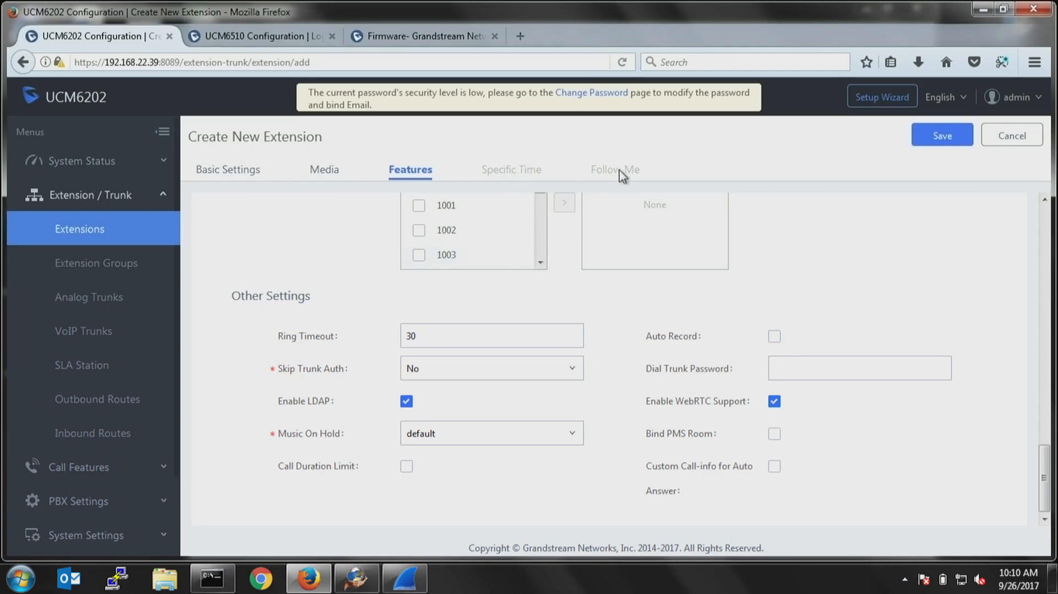
{"action": "left_click", "coordinate": [947, 136]}
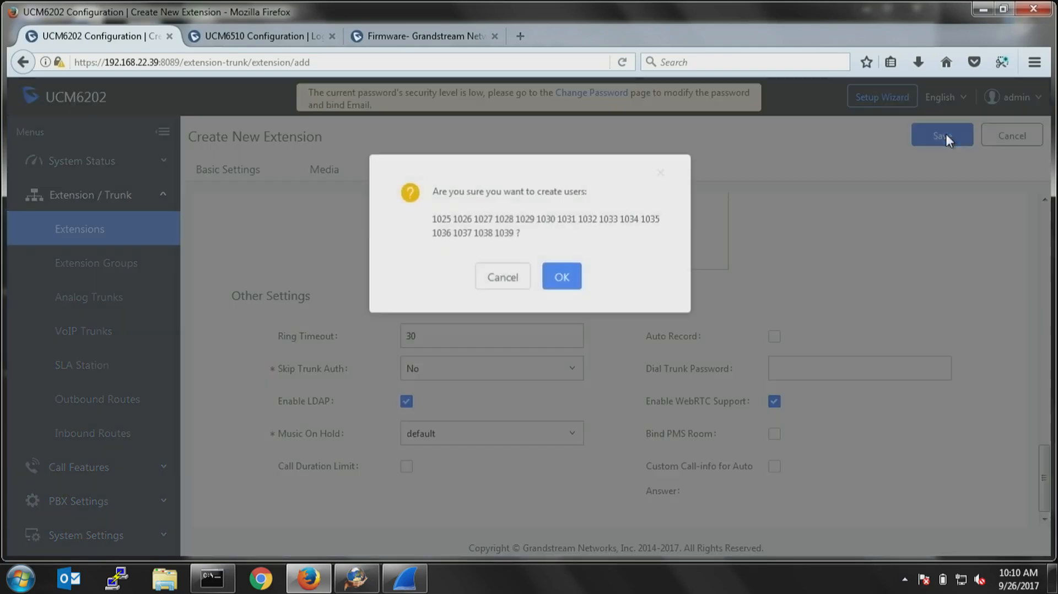
{"action": "left_click", "coordinate": [565, 281]}
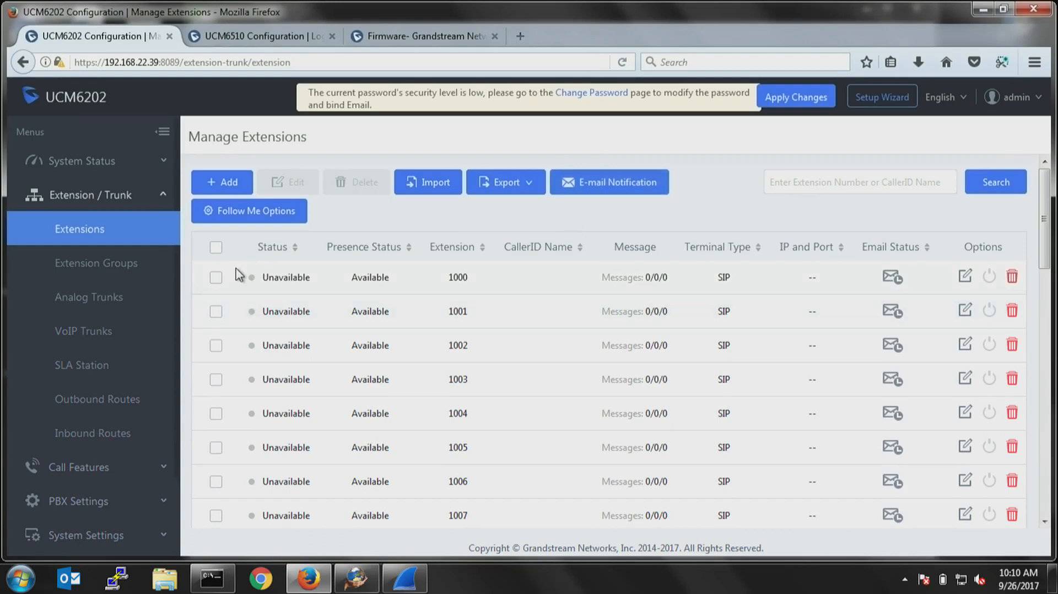
Edit extension 1000's user settings by entering the user's first name, last name and email address, and save the extension.
{"action": "left_click", "coordinate": [216, 278]}
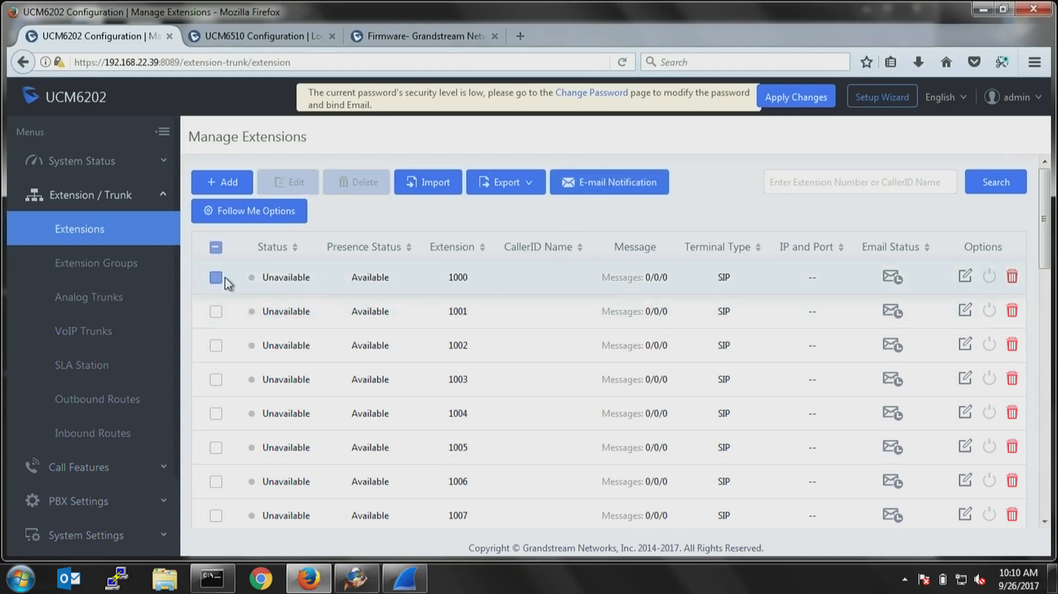
{"action": "left_click", "coordinate": [966, 278]}
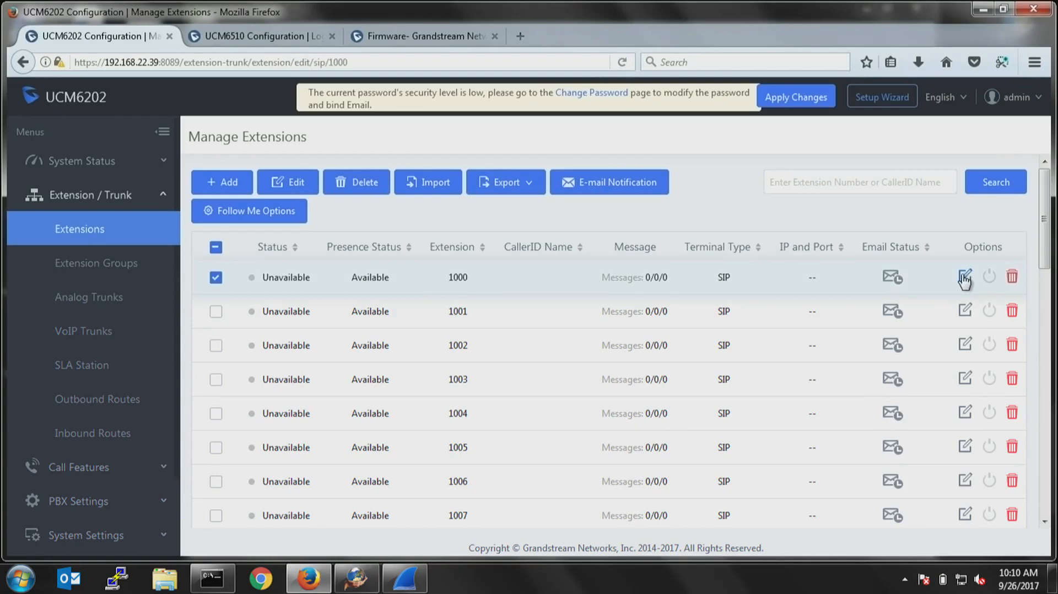
{"action": "scroll", "coordinate": [478, 440], "scroll_direction": "down", "scroll_amount": 3}
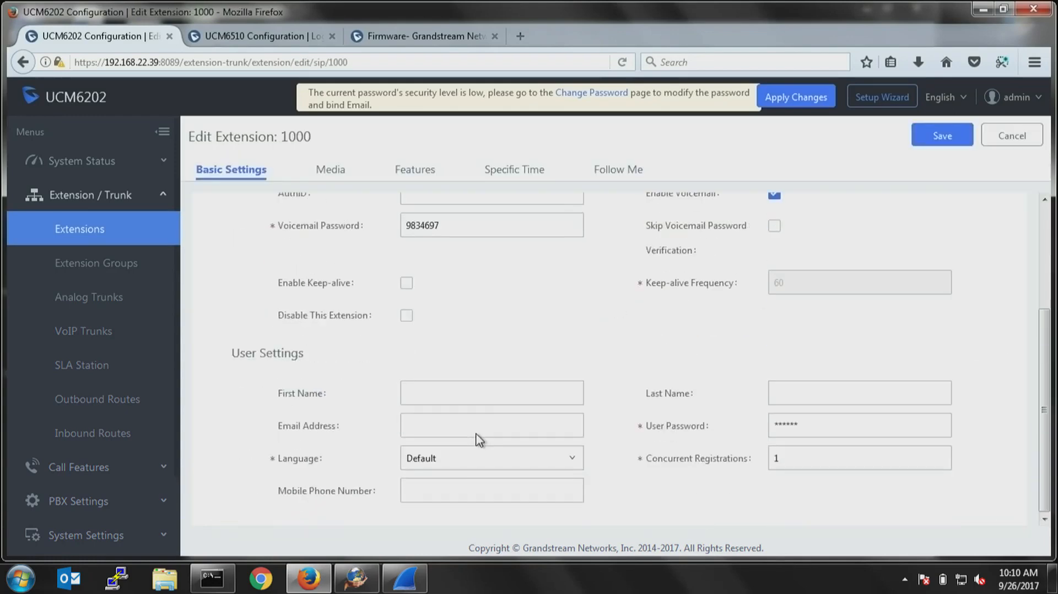
{"action": "left_click", "coordinate": [473, 395]}
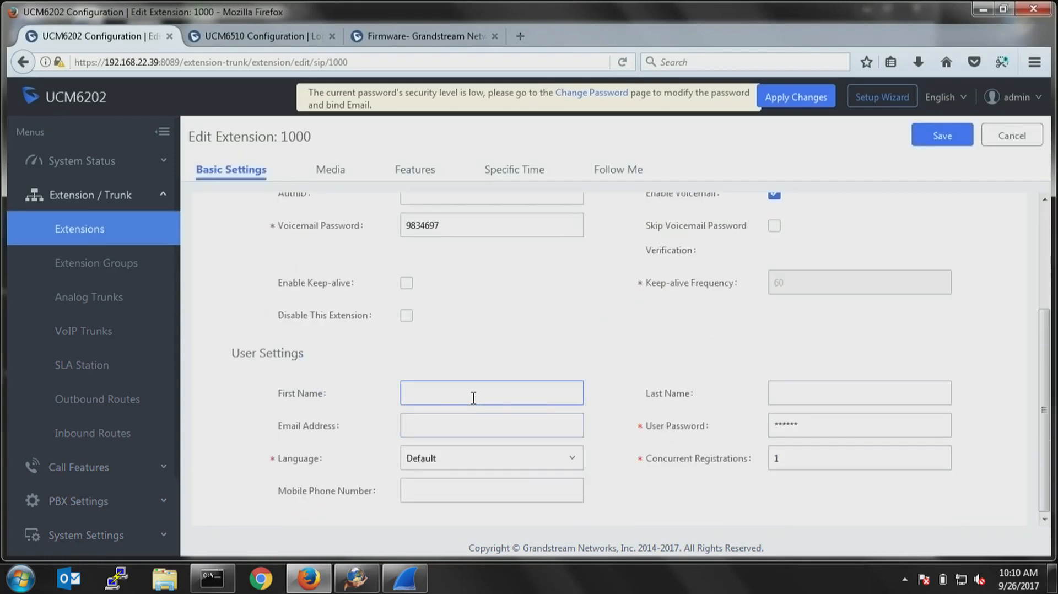
{"action": "key", "text": "Tab"}
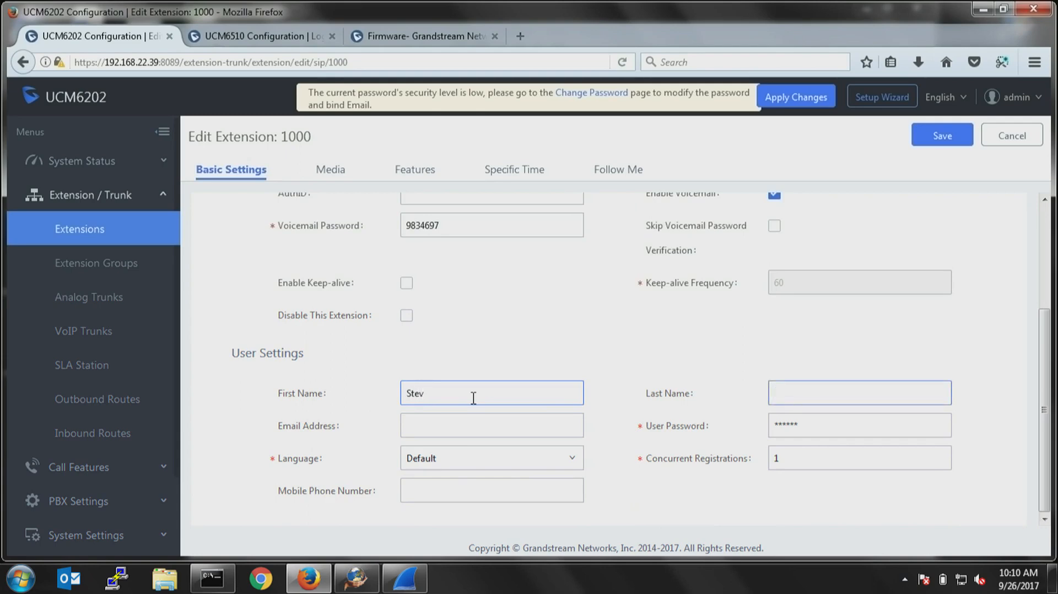
{"action": "key", "text": "Tab"}
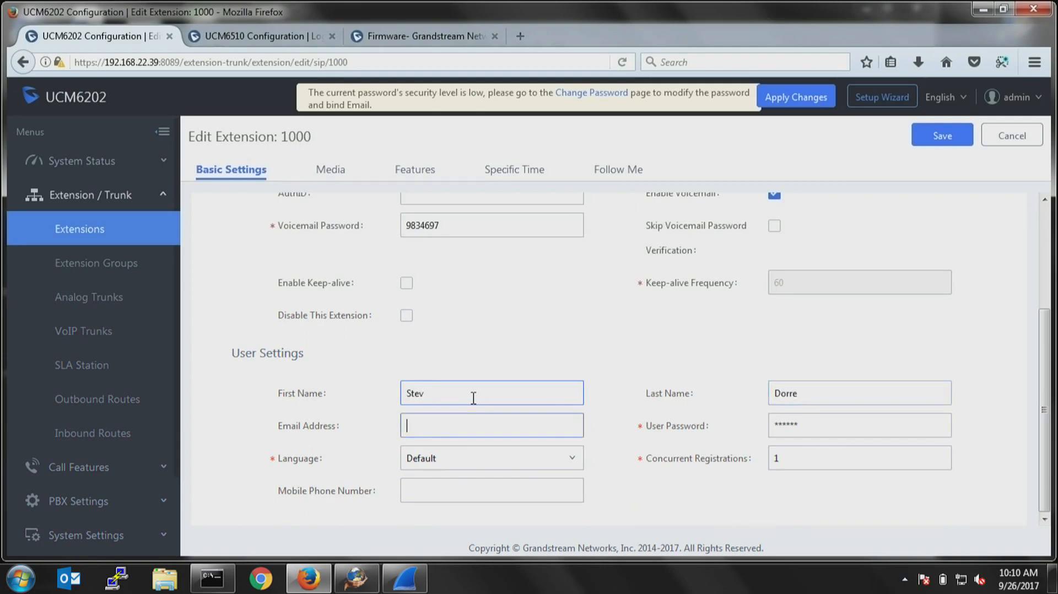
{"action": "type", "text": "abc"}
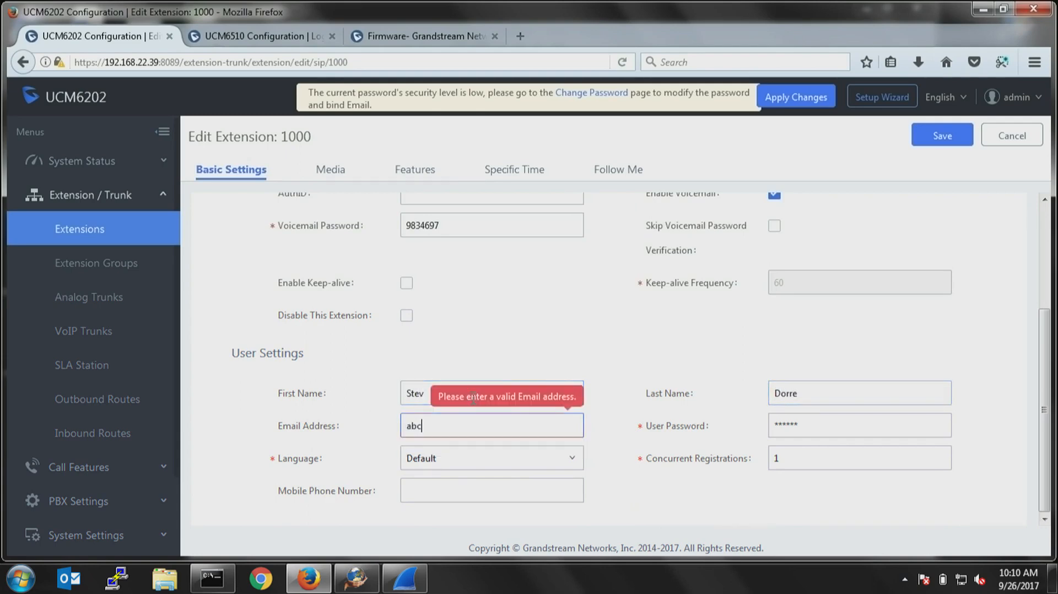
{"action": "type", "text": "@xyz.com"}
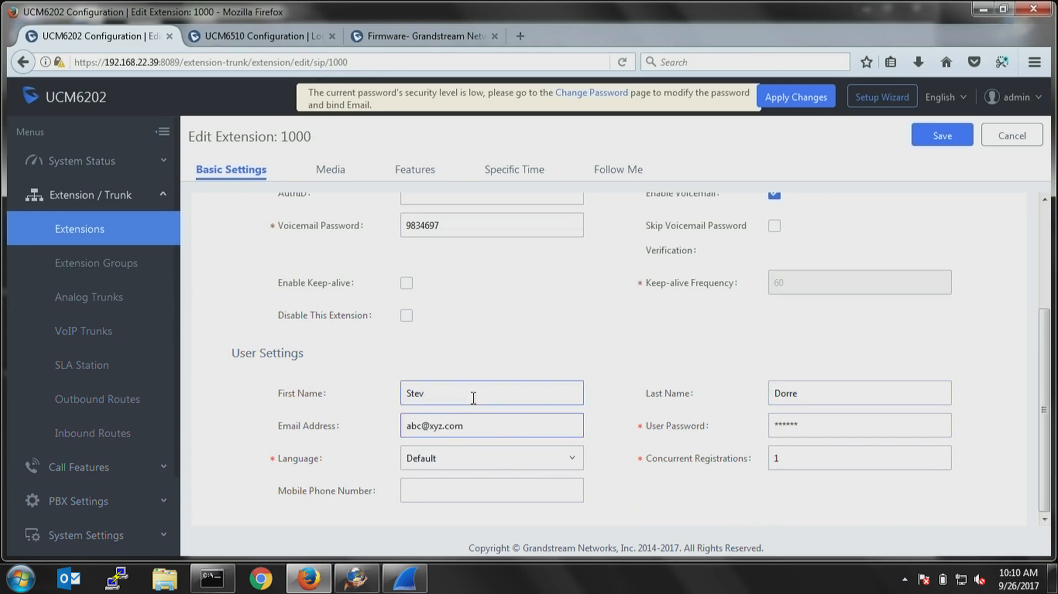
{"action": "left_click", "coordinate": [944, 138]}
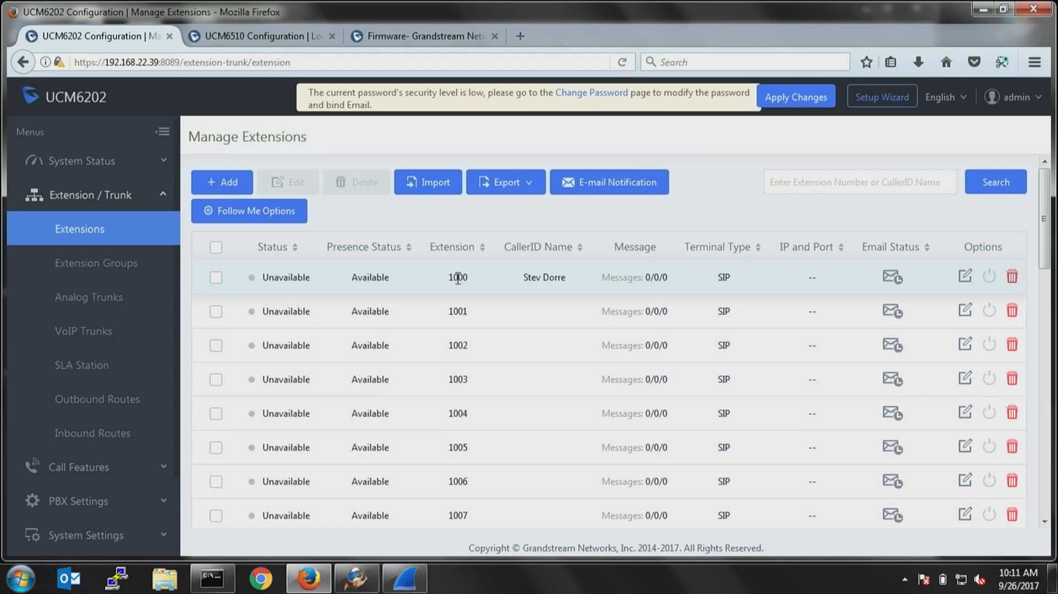
Select extension 1000 in the extension list, then go to Zero Config and highlight the GXP2170's MAC address.
{"action": "left_click", "coordinate": [216, 278]}
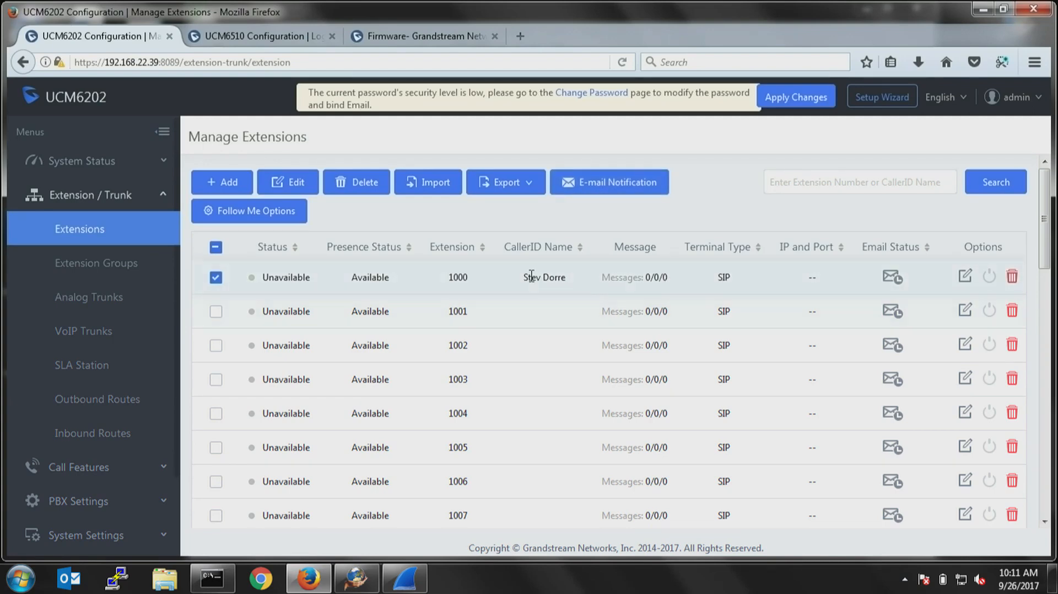
{"action": "mouse_move", "coordinate": [508, 189]}
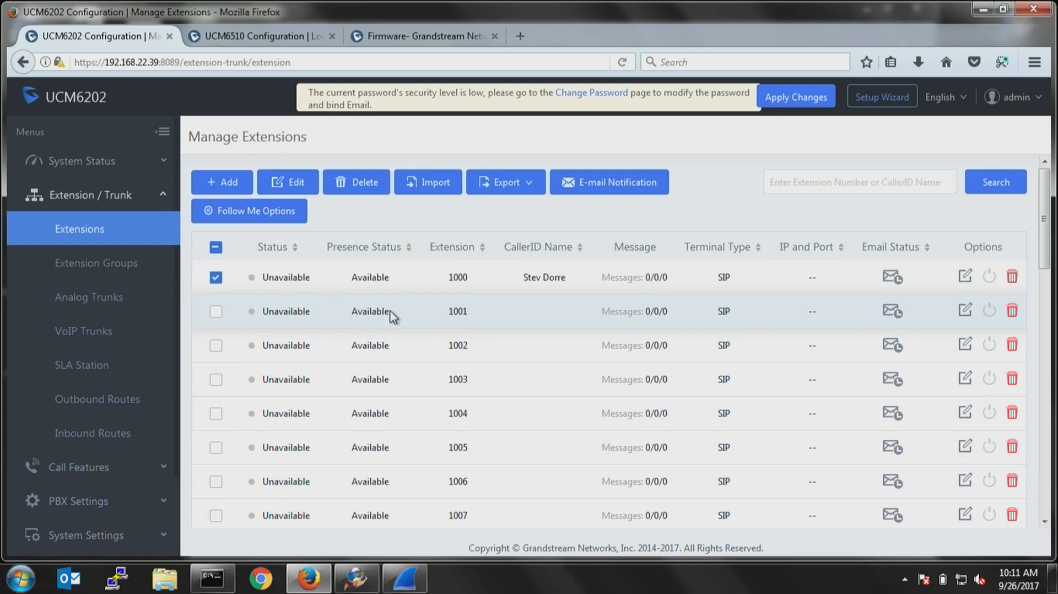
{"action": "scroll", "coordinate": [106, 337], "scroll_direction": "down", "scroll_amount": 3}
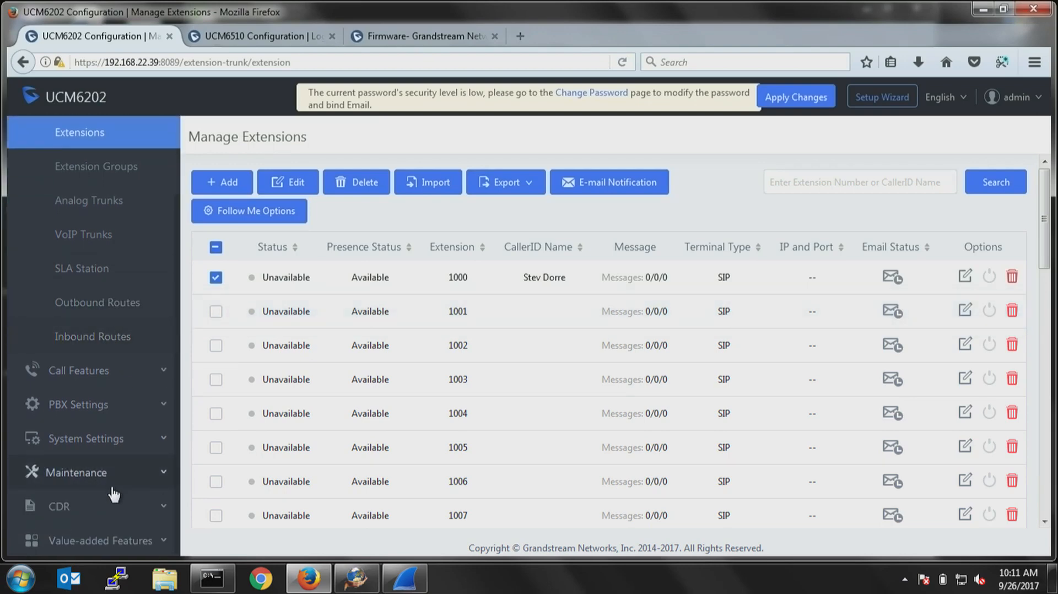
{"action": "left_click", "coordinate": [135, 538]}
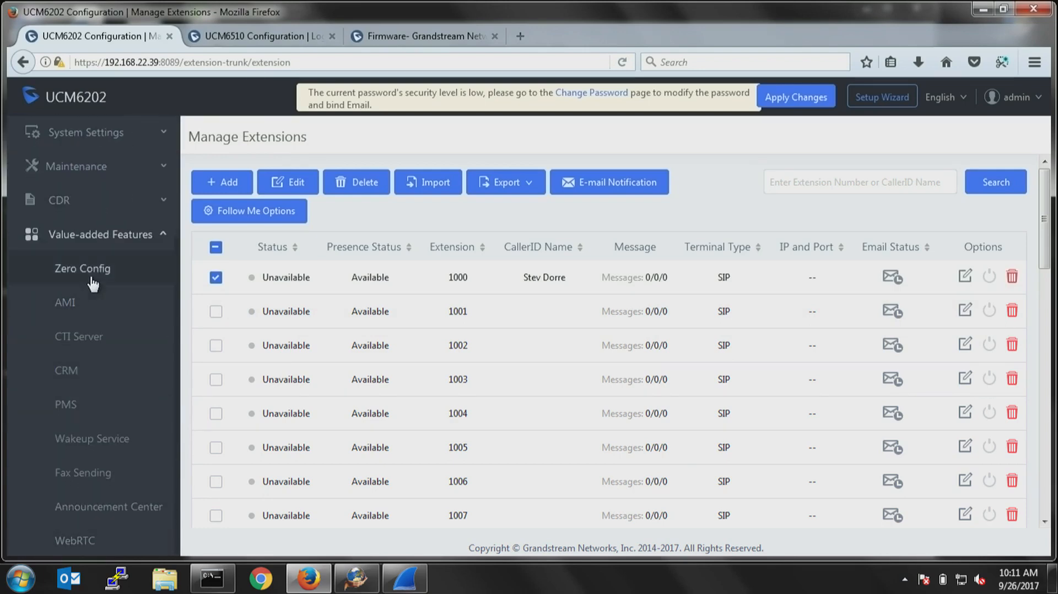
{"action": "left_click", "coordinate": [92, 283]}
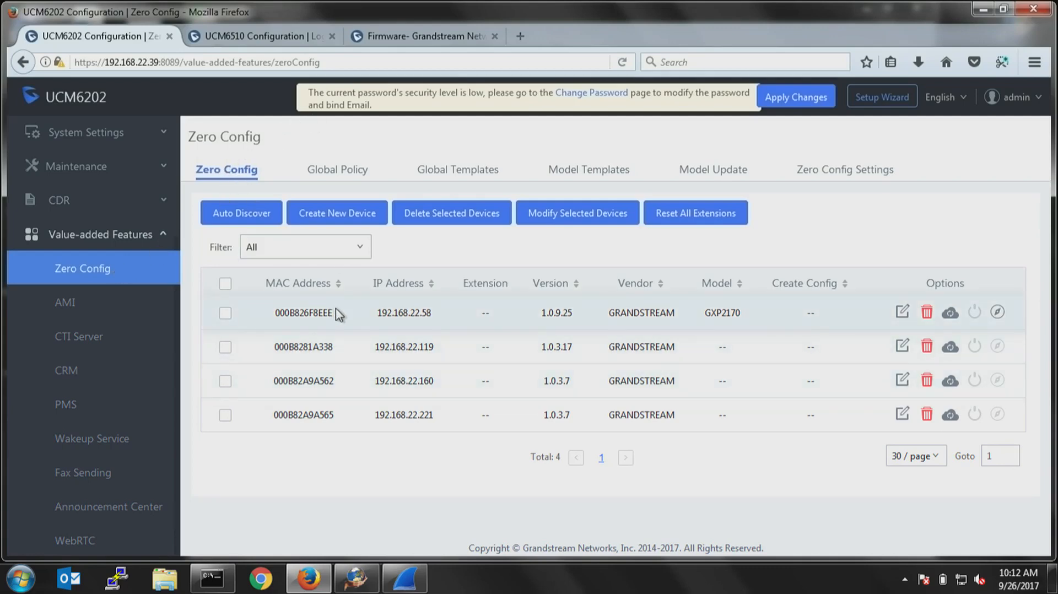
{"action": "left_click_drag", "start_coordinate": [340, 314], "coordinate": [267, 315]}
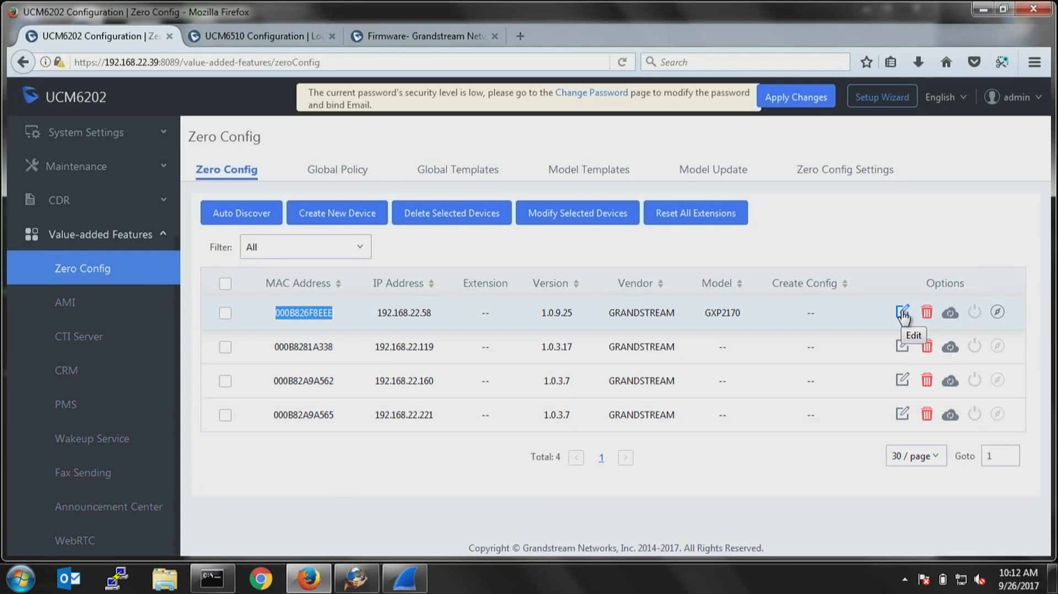
{"action": "left_click", "coordinate": [237, 215]}
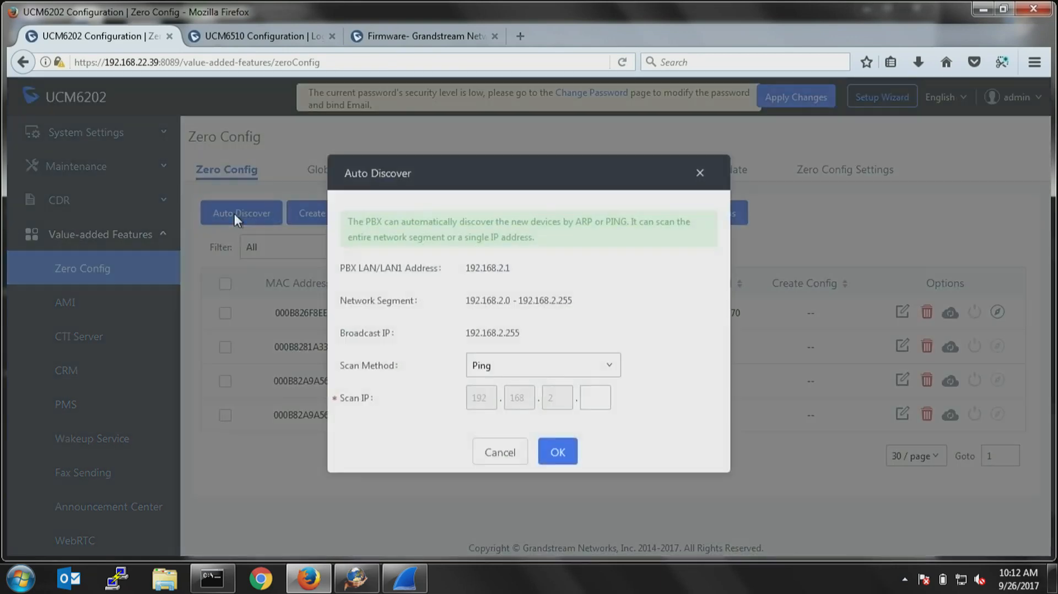
{"action": "left_click", "coordinate": [599, 394]}
{"action": "type", "text": "192"}
{"action": "key", "text": "BackSpace"}
{"action": "key", "text": "BackSpace"}
{"action": "key", "text": "BackSpace"}
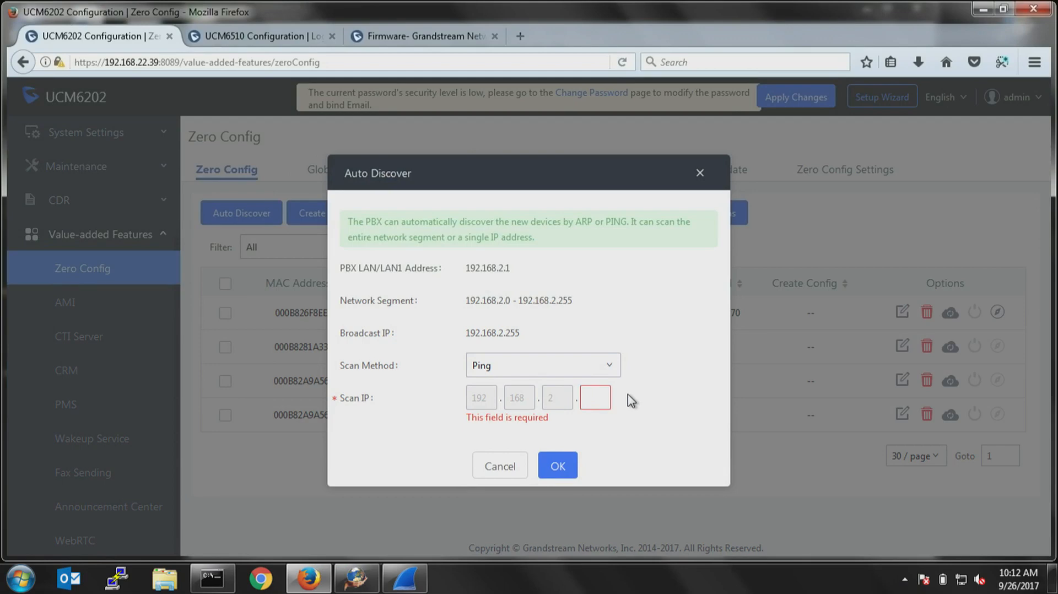
{"action": "type", "text": "23"}
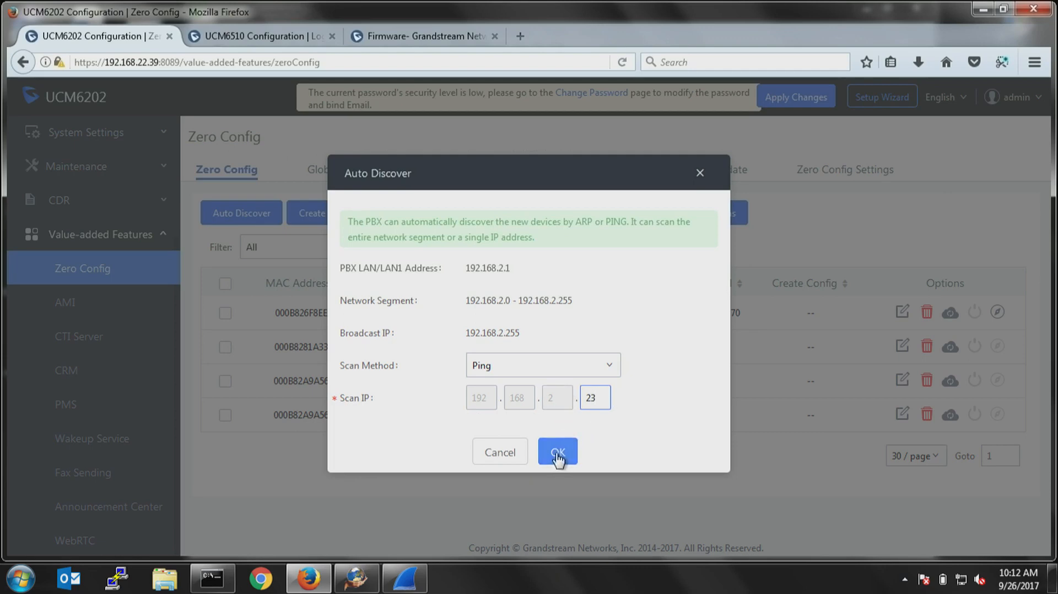
{"action": "left_click", "coordinate": [551, 366]}
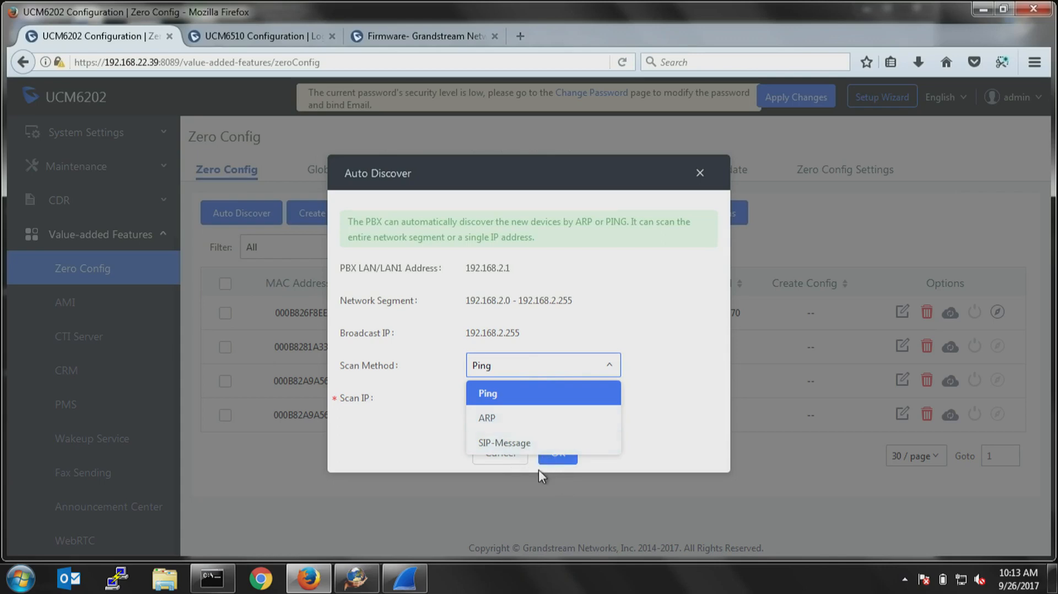
{"action": "left_click", "coordinate": [681, 443]}
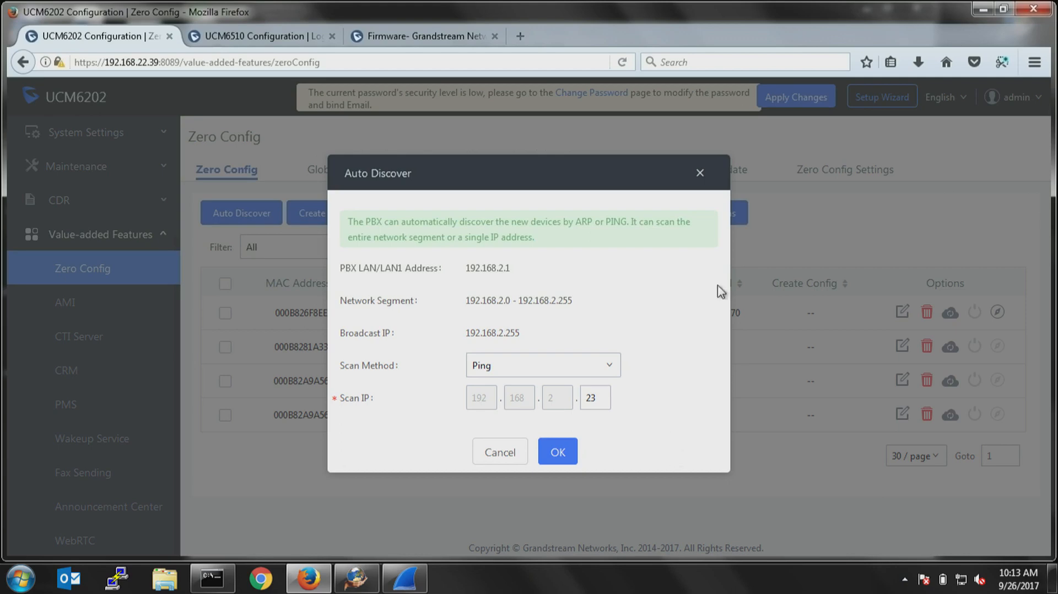
{"action": "left_click", "coordinate": [700, 173]}
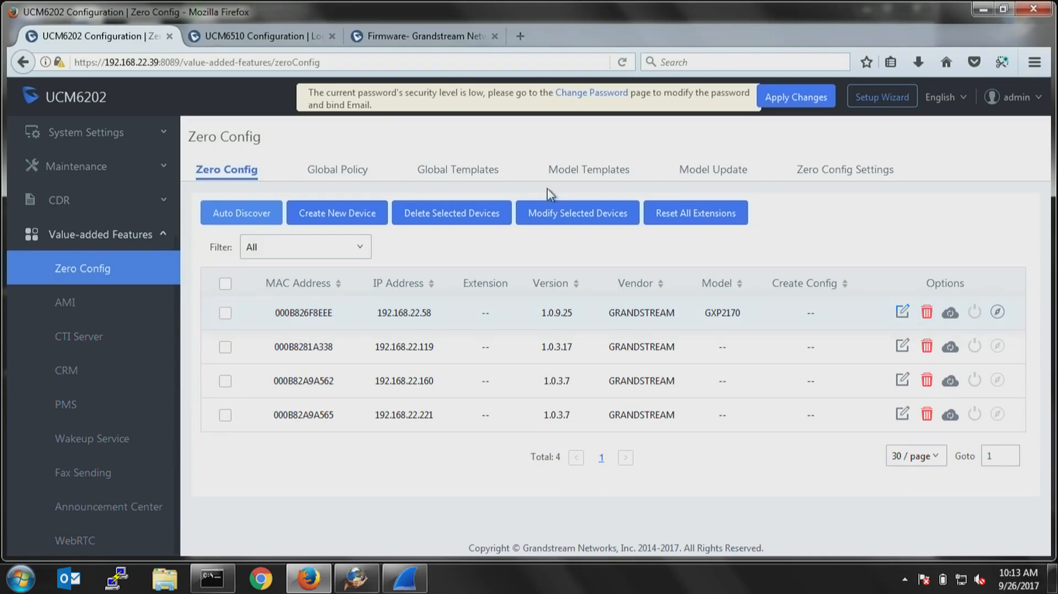
Start a new Zero Config model template for the GRANDSTREAM GXP2130 phone.
{"action": "left_click", "coordinate": [585, 176]}
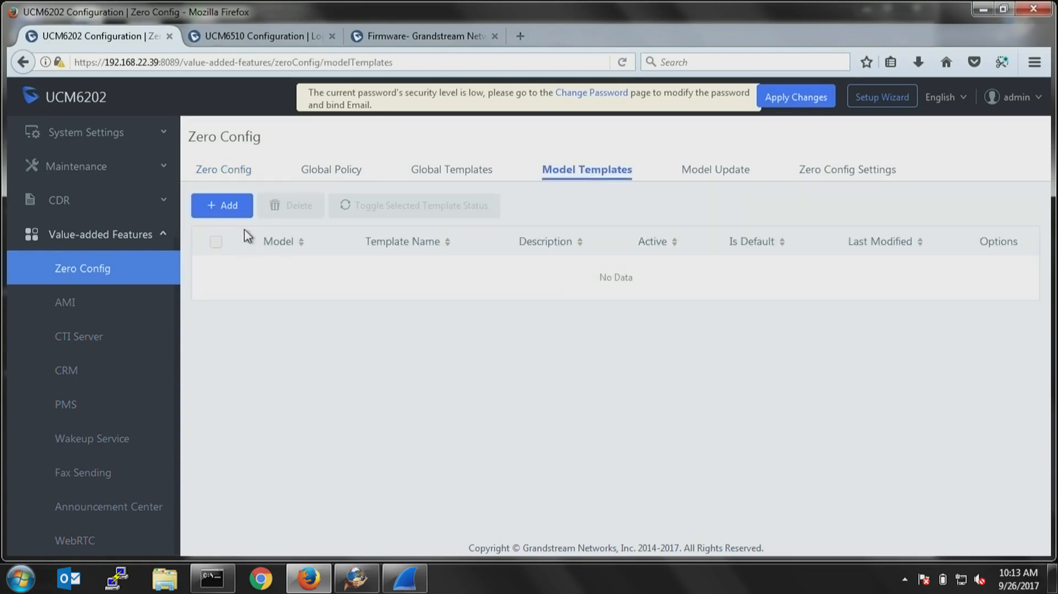
{"action": "left_click", "coordinate": [221, 207]}
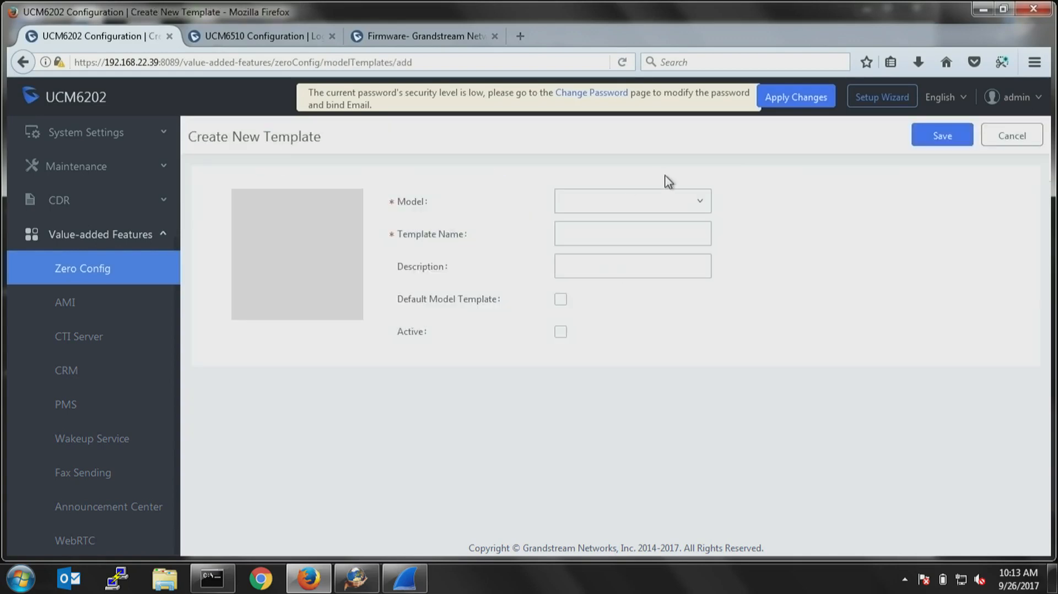
{"action": "left_click", "coordinate": [633, 201]}
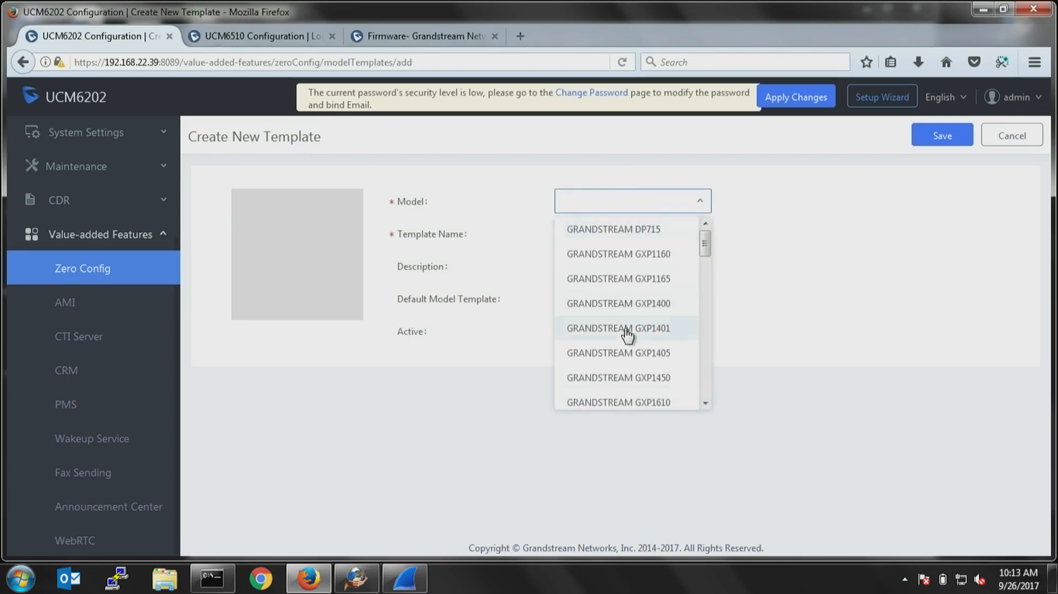
{"action": "scroll", "coordinate": [633, 336], "scroll_direction": "down", "scroll_amount": 5}
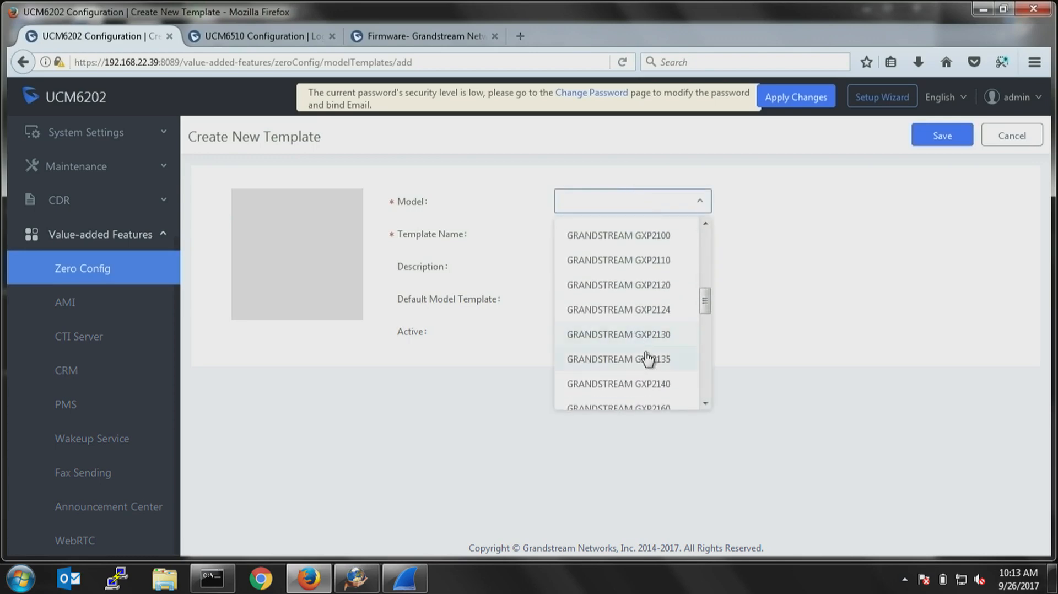
{"action": "left_click", "coordinate": [636, 337]}
Name the model template "Template" with the description "BLF", make it active and save it.
{"action": "left_click", "coordinate": [608, 234]}
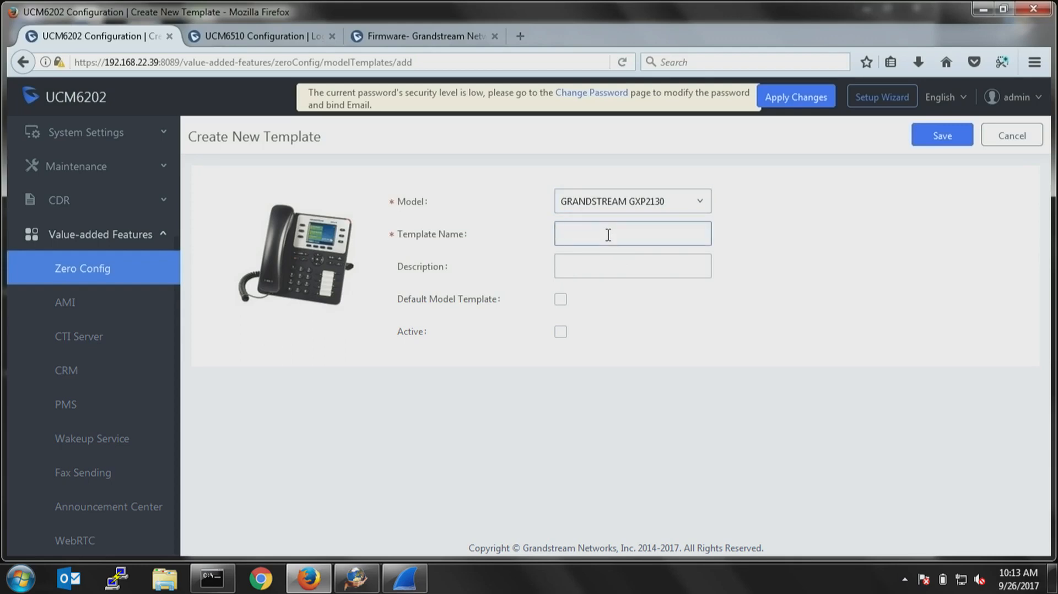
{"action": "type", "text": "Template"}
{"action": "key", "text": "Tab"}
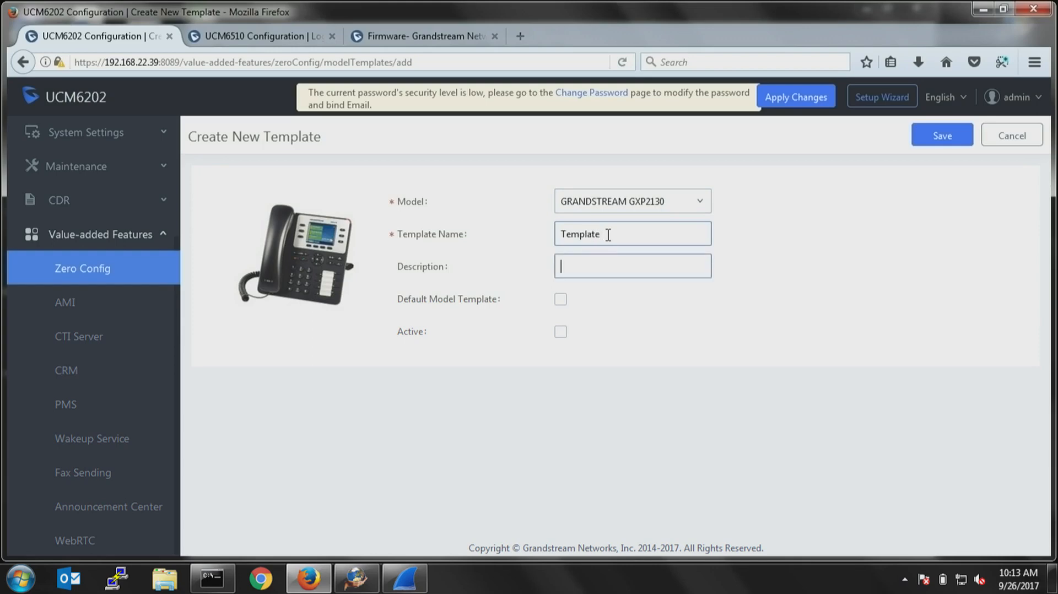
{"action": "type", "text": "BLF"}
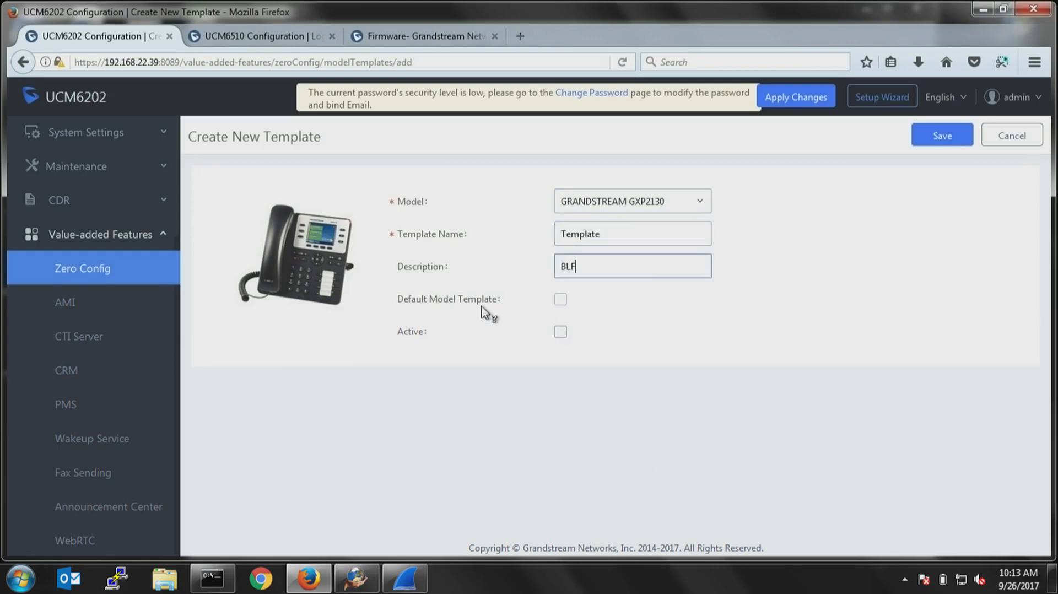
{"action": "left_click", "coordinate": [559, 332]}
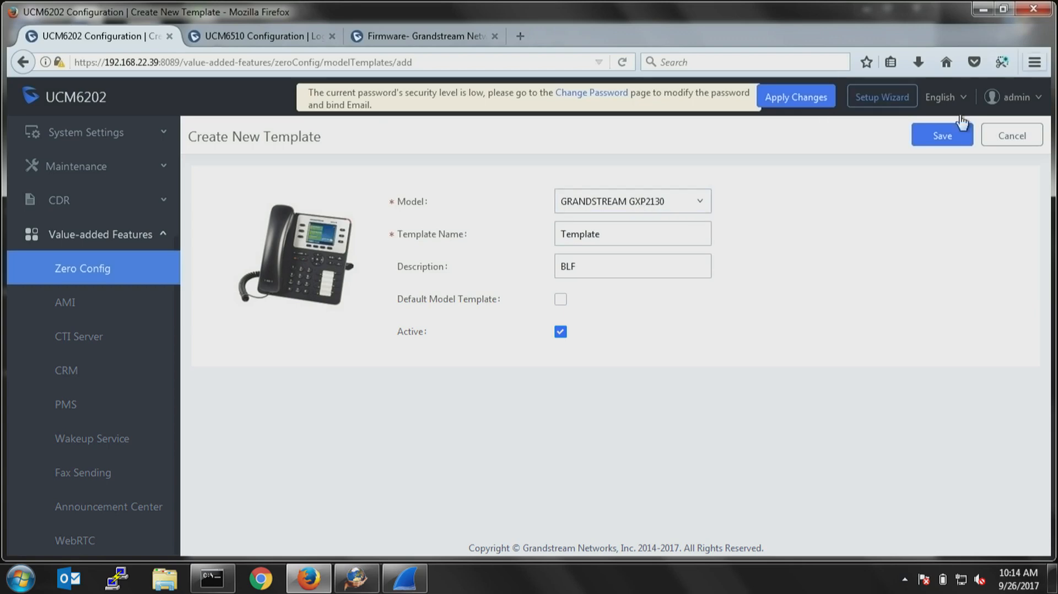
{"action": "left_click", "coordinate": [943, 138]}
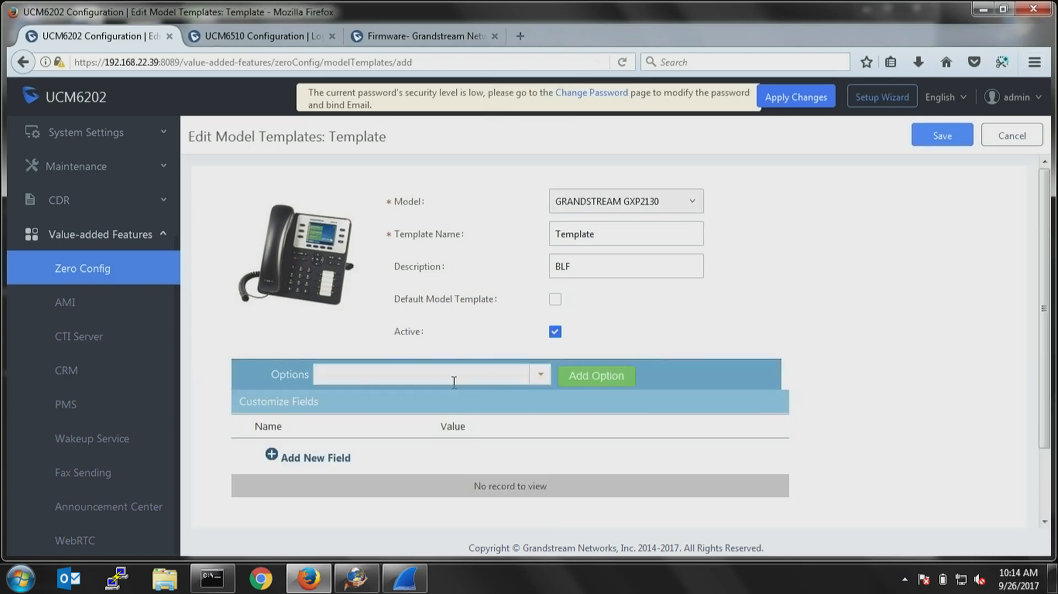
Browse the list of configurable phone options for the model template, from call settings to network and customization options.
{"action": "scroll", "coordinate": [467, 385], "scroll_direction": "down", "scroll_amount": 3}
{"action": "left_click", "coordinate": [539, 298]}
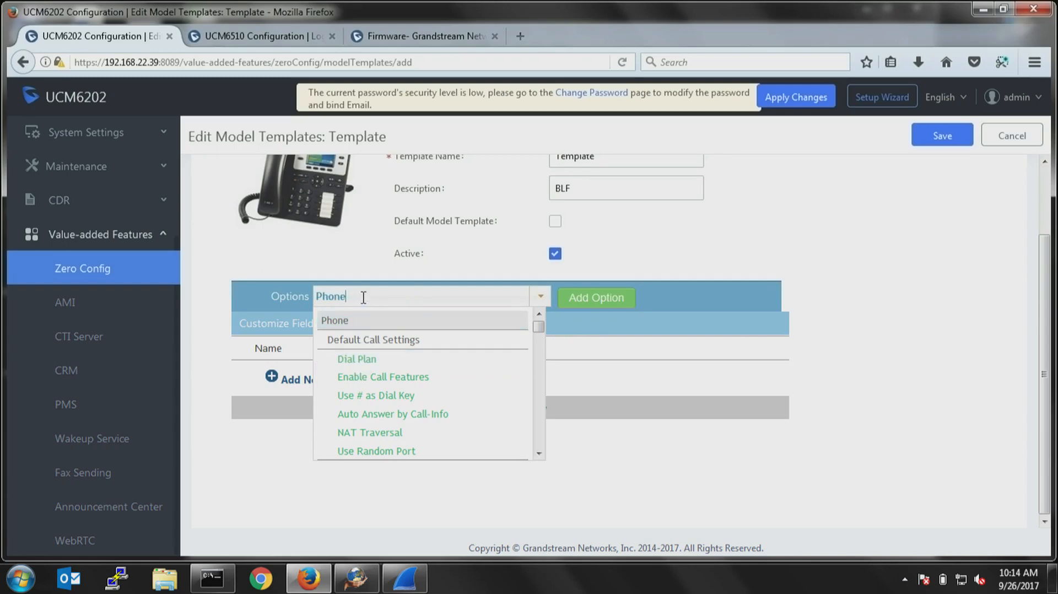
{"action": "scroll", "coordinate": [385, 376], "scroll_direction": "down", "scroll_amount": 15}
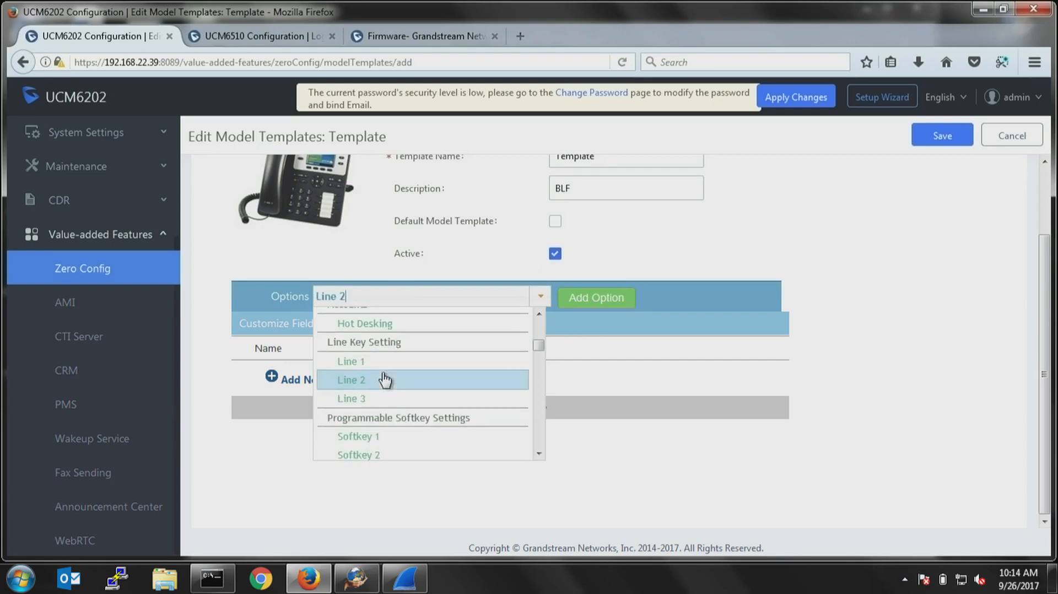
{"action": "scroll", "coordinate": [385, 377], "scroll_direction": "down", "scroll_amount": 10}
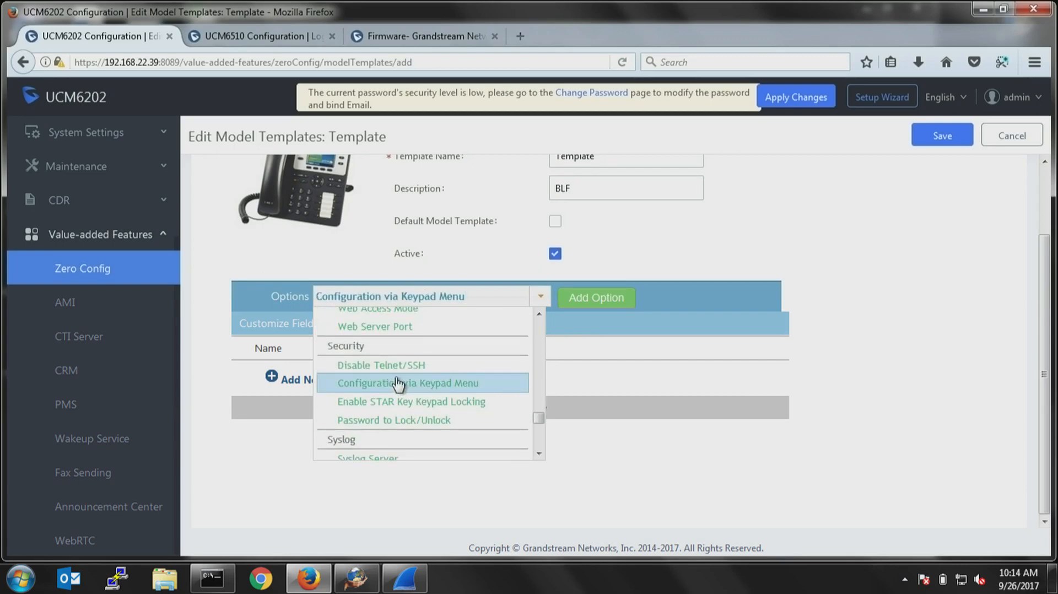
{"action": "scroll", "coordinate": [397, 381], "scroll_direction": "down", "scroll_amount": 7}
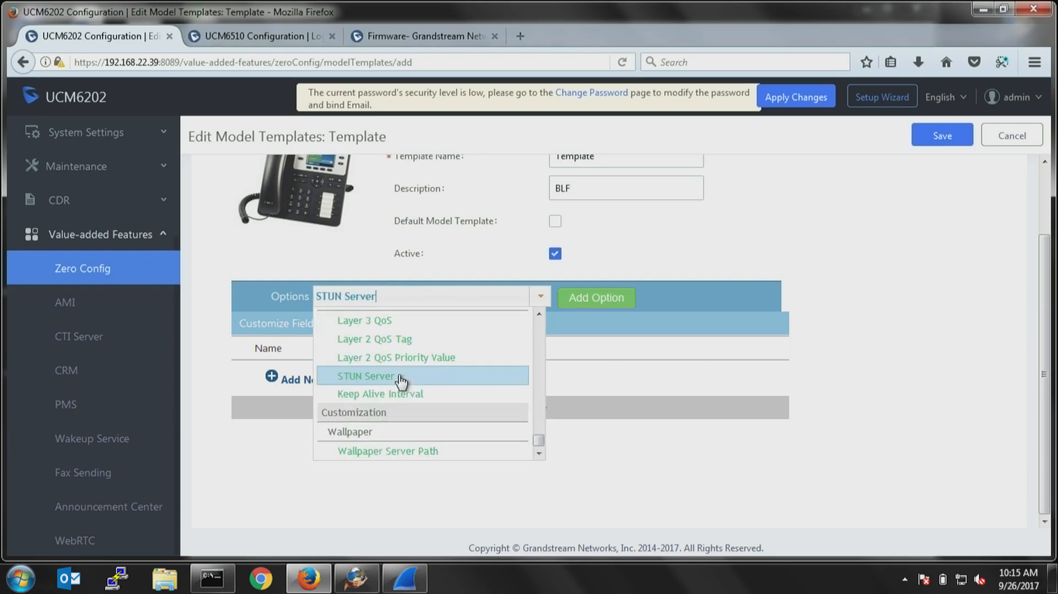
Open the Tools page in the support section of the Grandstream website and locate the Configuration Template download.
{"action": "left_click", "coordinate": [444, 36]}
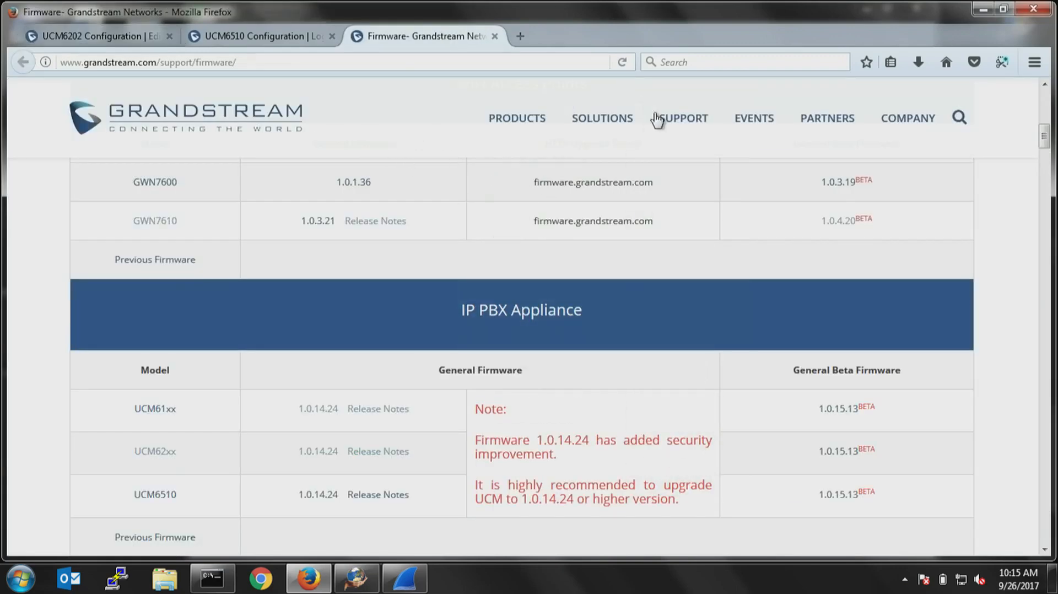
{"action": "mouse_move", "coordinate": [656, 120]}
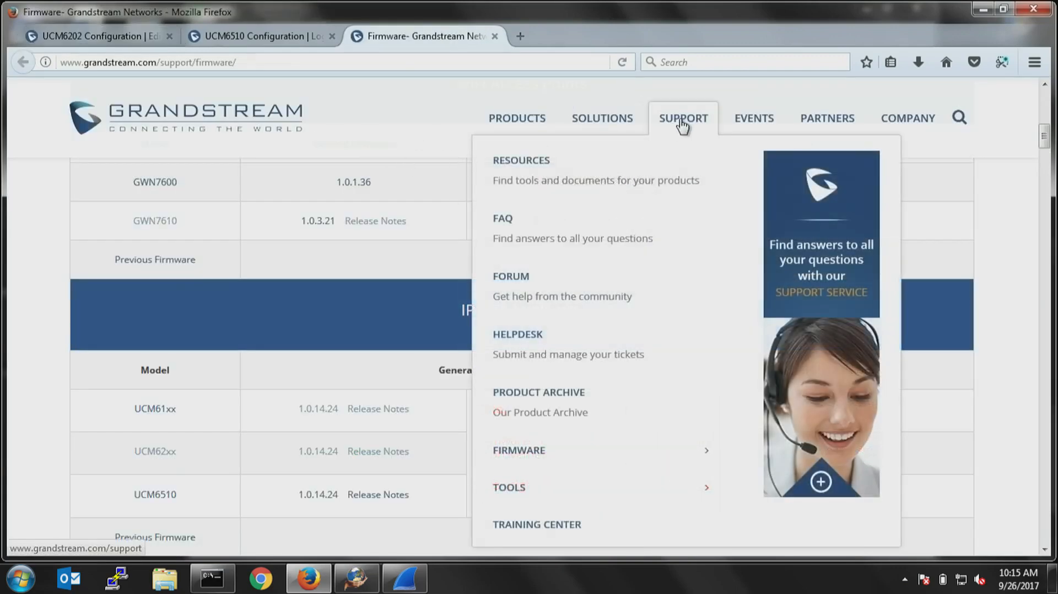
{"action": "left_click", "coordinate": [505, 493]}
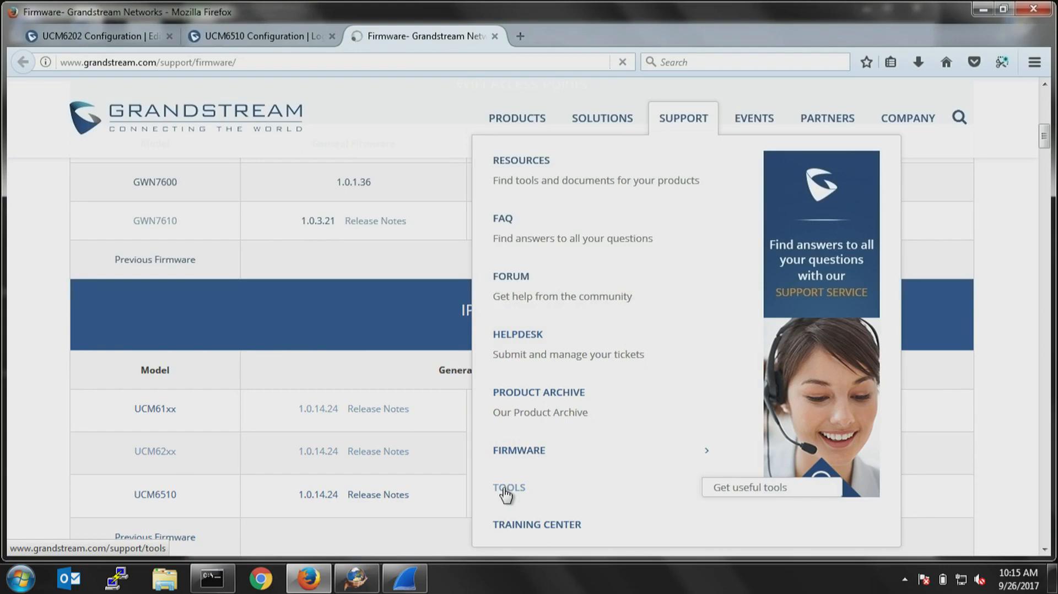
{"action": "scroll", "coordinate": [473, 438], "scroll_direction": "down", "scroll_amount": 10}
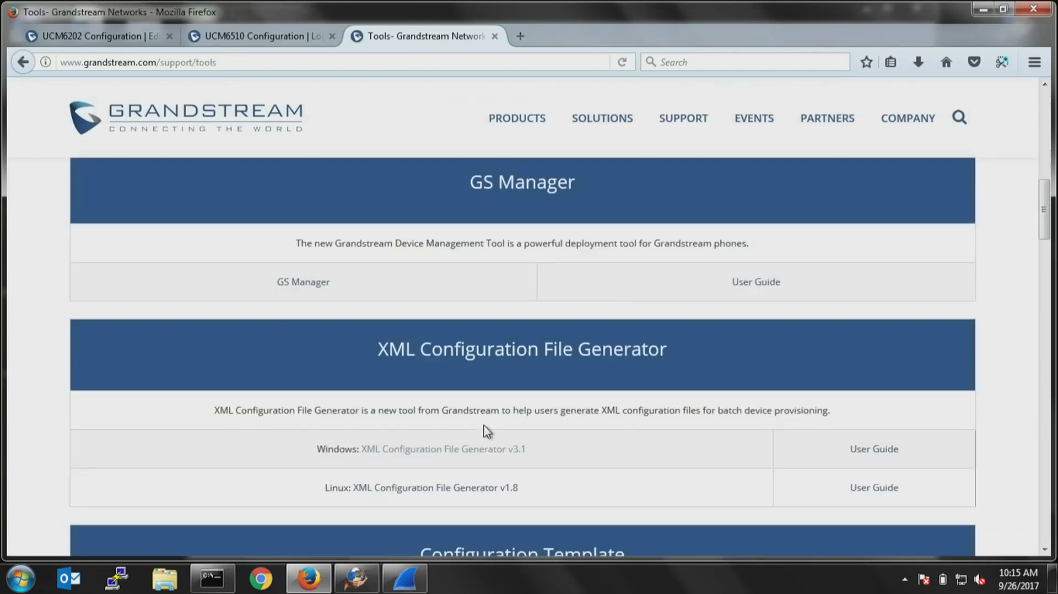
{"action": "scroll", "coordinate": [487, 431], "scroll_direction": "down", "scroll_amount": 5}
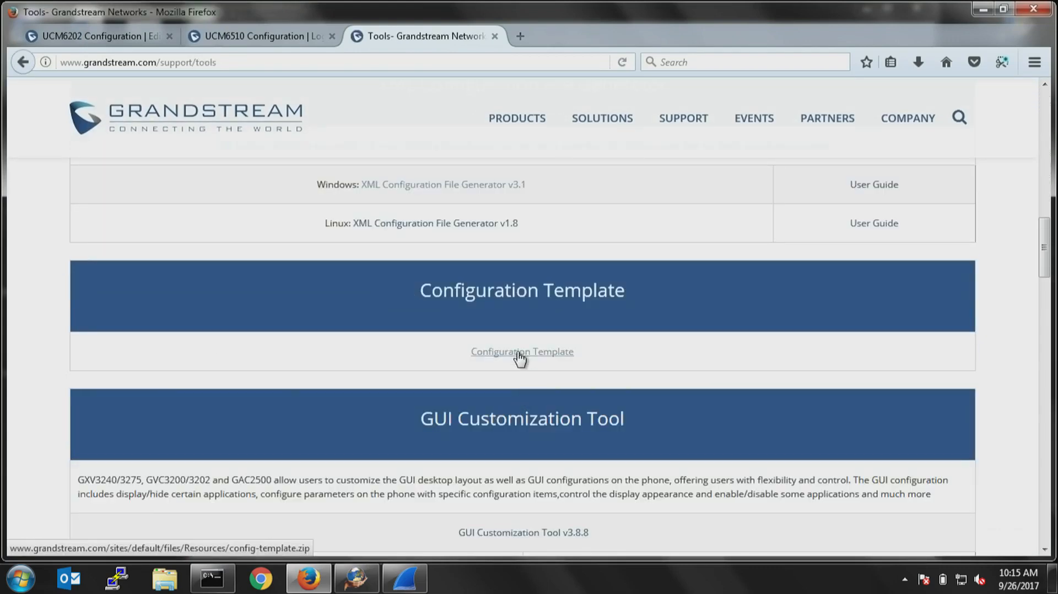
Download the Configuration Template archive, open it in WinRAR and dismiss the licence purchase notice.
{"action": "left_click", "coordinate": [520, 355]}
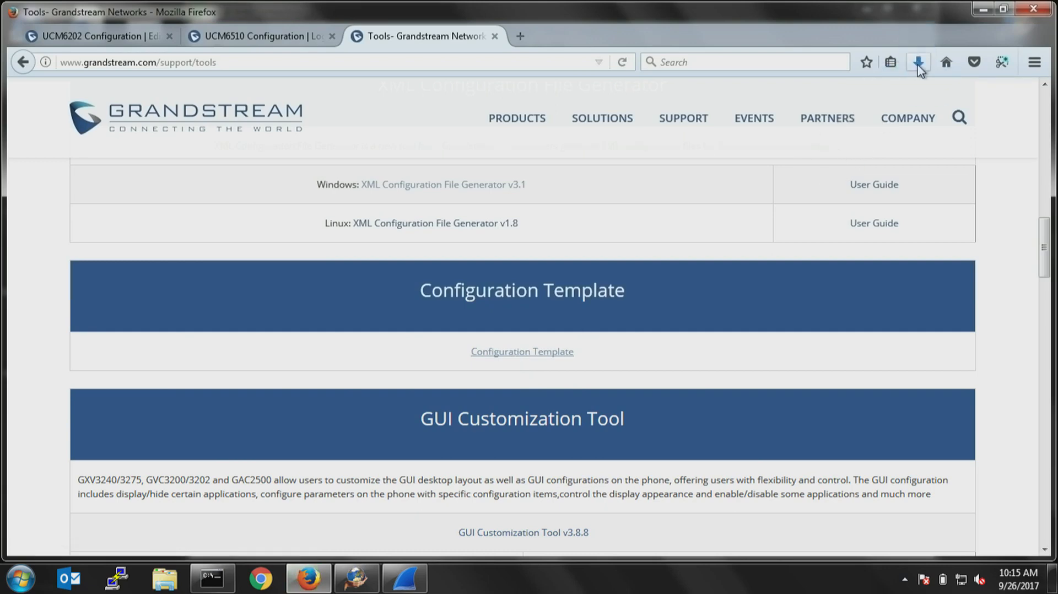
{"action": "mouse_move", "coordinate": [697, 105]}
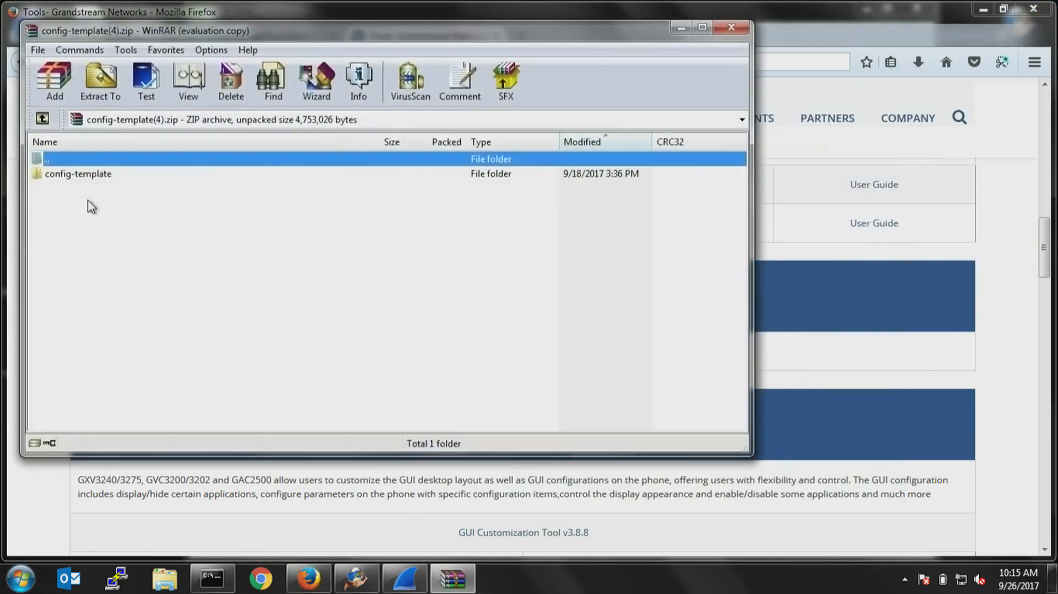
{"action": "double_click", "coordinate": [71, 175]}
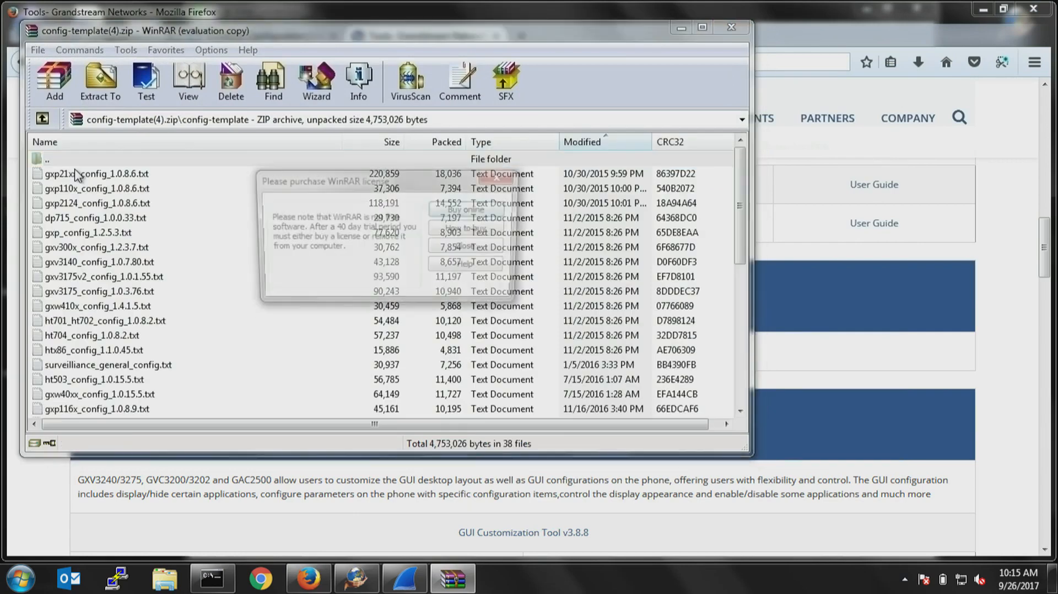
{"action": "left_click", "coordinate": [496, 178]}
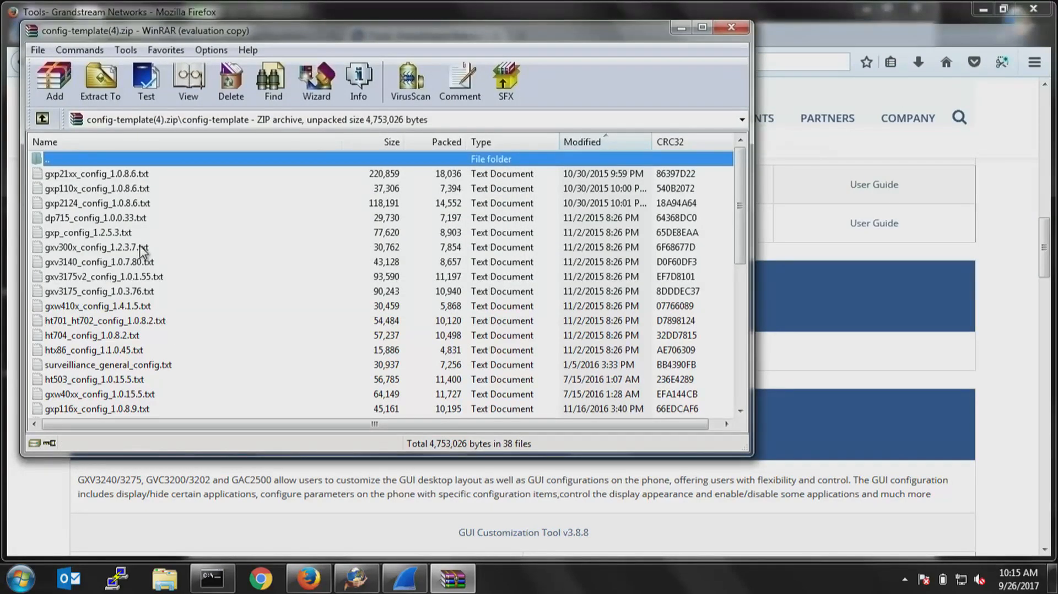
Look through the archive's config-template files and open gxv3275_config_1.0.3.177.txt.
{"action": "scroll", "coordinate": [120, 322], "scroll_direction": "down", "scroll_amount": 5}
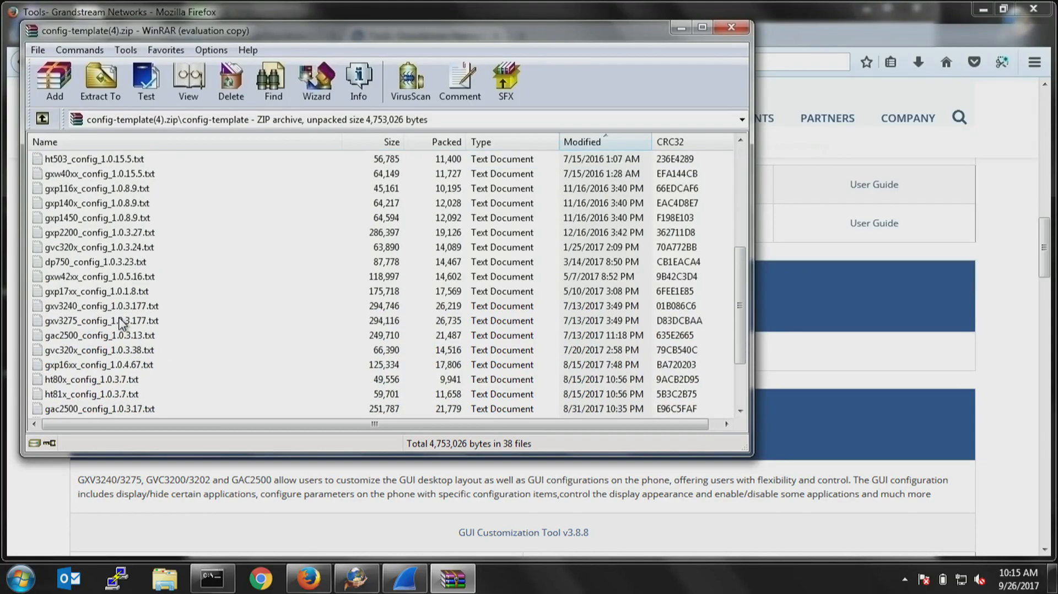
{"action": "scroll", "coordinate": [120, 322], "scroll_direction": "down", "scroll_amount": 2}
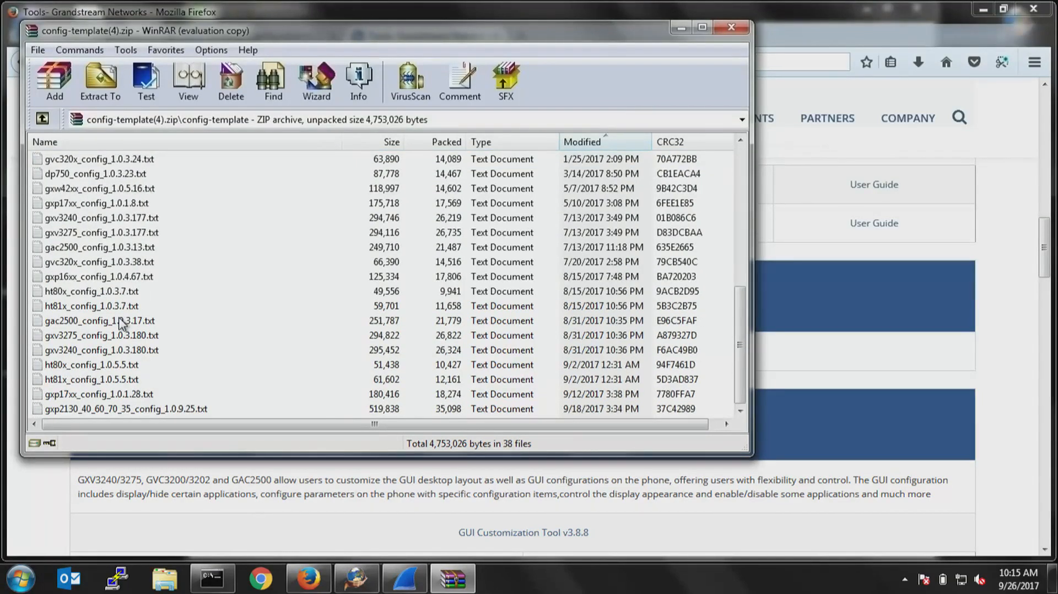
{"action": "scroll", "coordinate": [120, 323], "scroll_direction": "up", "scroll_amount": 1}
{"action": "scroll", "coordinate": [120, 322], "scroll_direction": "up", "scroll_amount": 4}
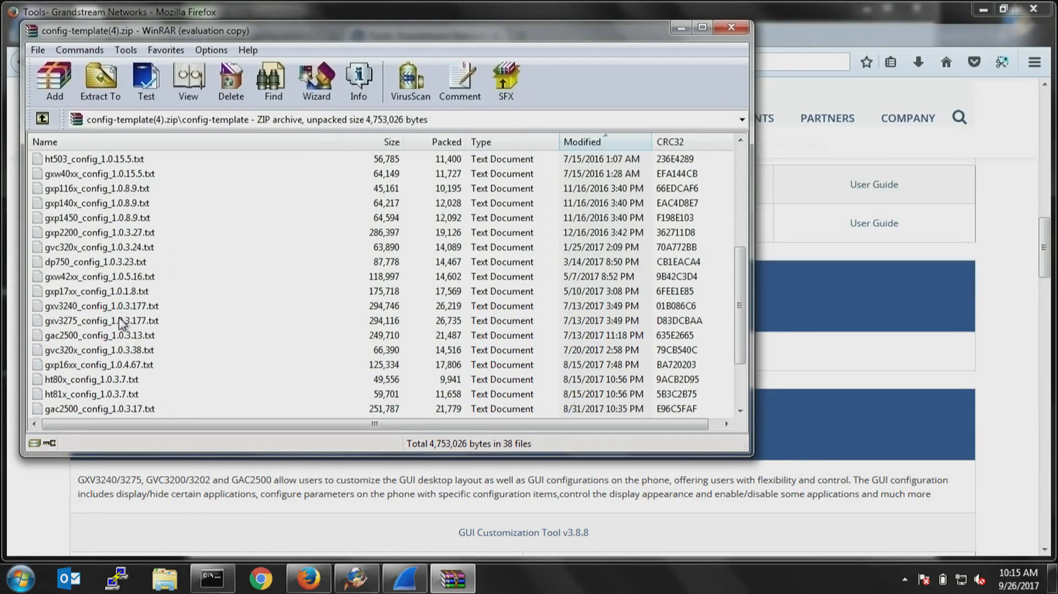
{"action": "scroll", "coordinate": [120, 322], "scroll_direction": "up", "scroll_amount": 2}
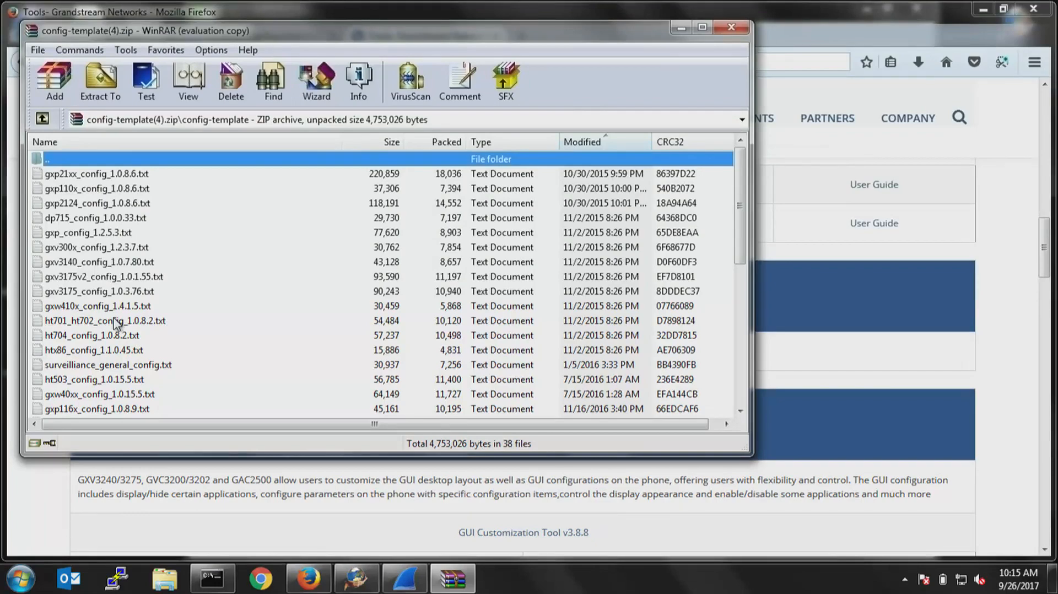
{"action": "scroll", "coordinate": [116, 323], "scroll_direction": "down", "scroll_amount": 3}
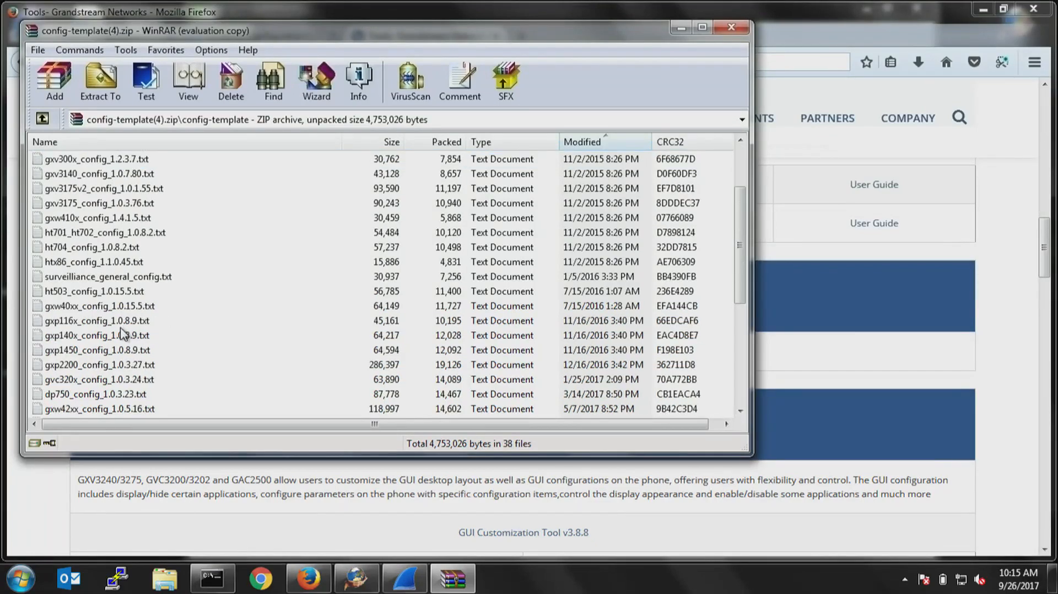
{"action": "scroll", "coordinate": [121, 337], "scroll_direction": "down", "scroll_amount": 3}
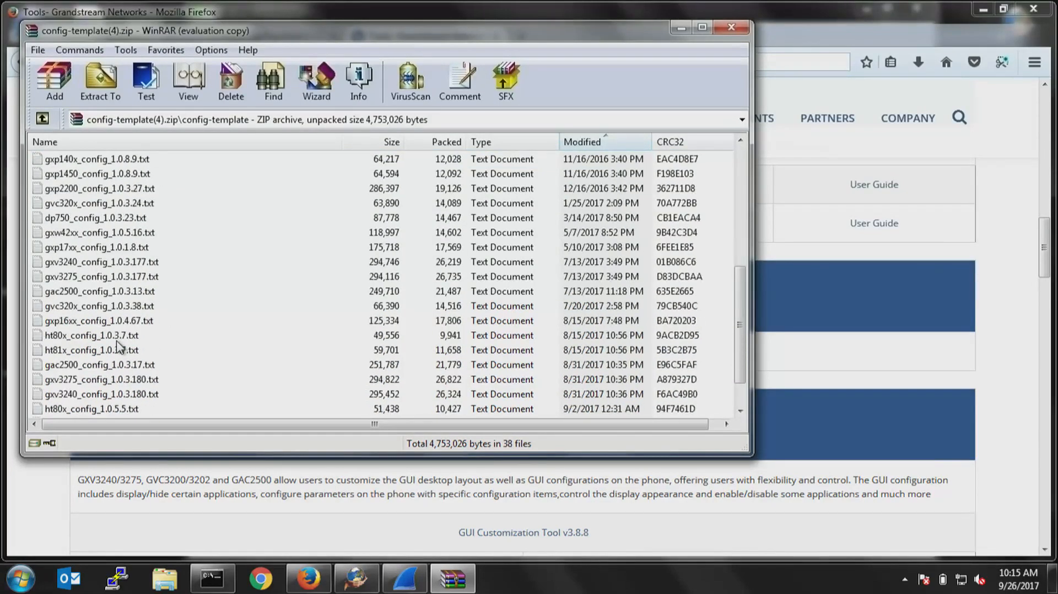
{"action": "left_click", "coordinate": [100, 277]}
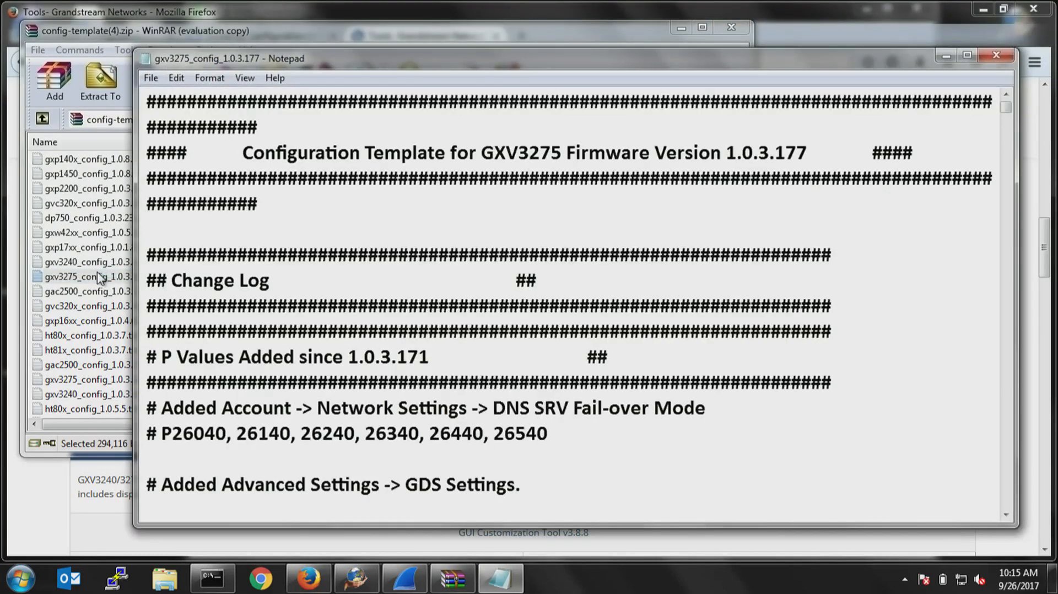
Skim the GXV3275 template's change log, search the file for "auto" and move the Find dialog clear of the text.
{"action": "scroll", "coordinate": [507, 247], "scroll_direction": "down", "scroll_amount": 15}
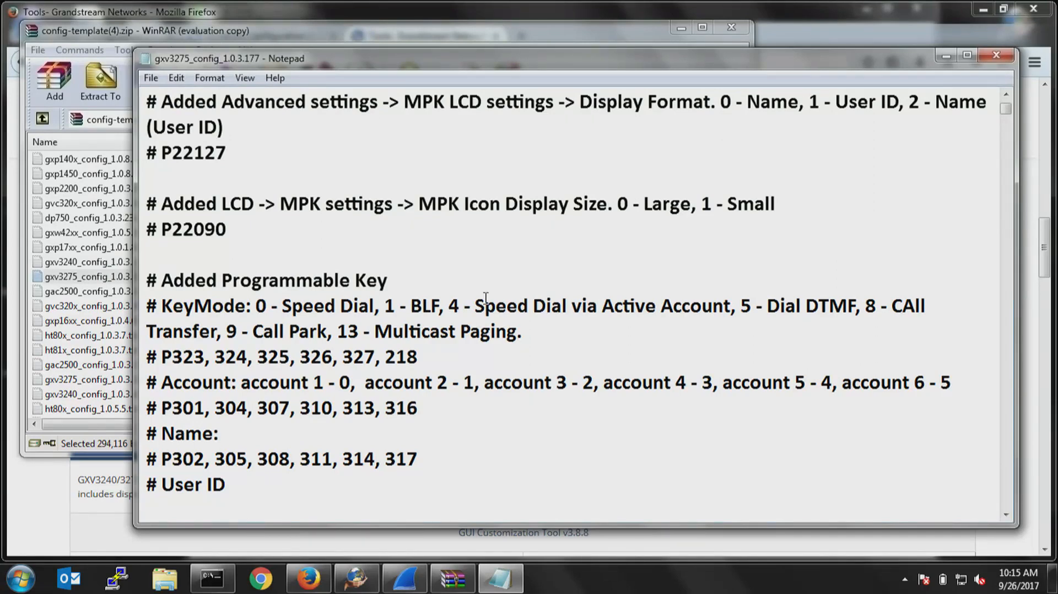
{"action": "scroll", "coordinate": [445, 253], "scroll_direction": "down", "scroll_amount": 3}
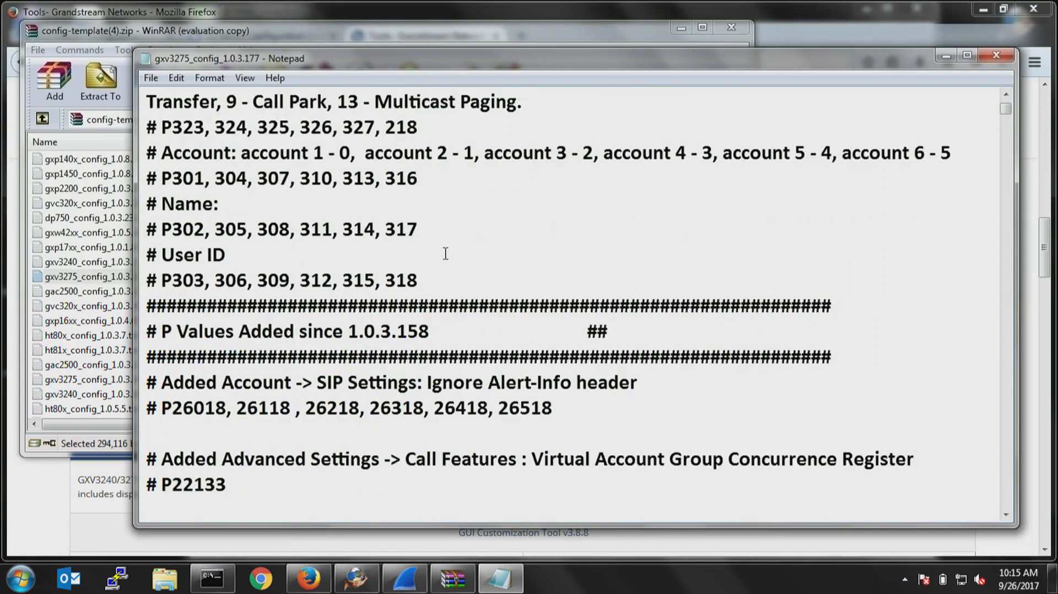
{"action": "scroll", "coordinate": [445, 253], "scroll_direction": "down", "scroll_amount": 3}
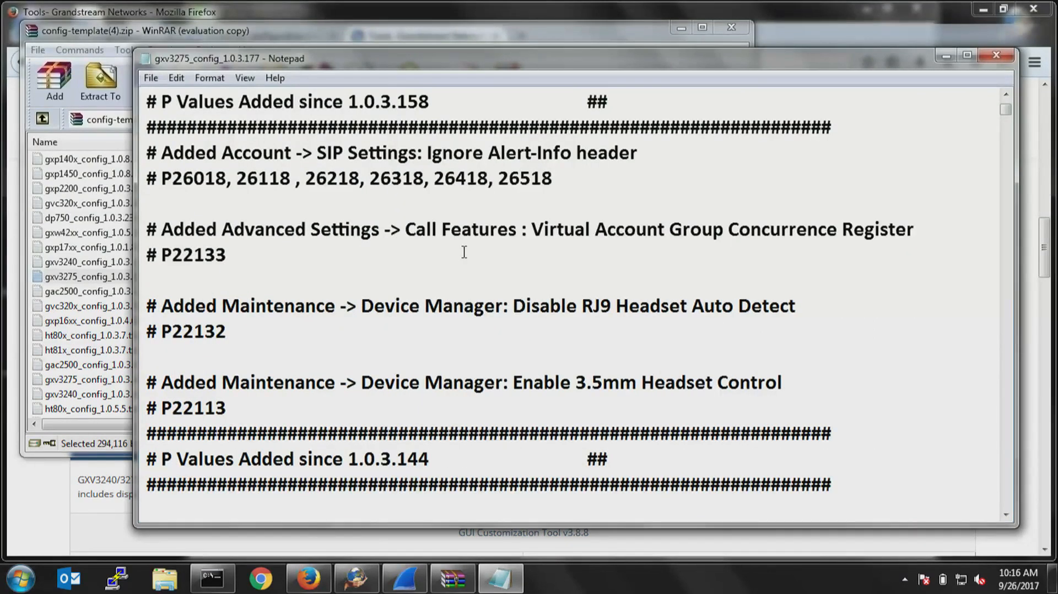
{"action": "key", "text": "ctrl+f"}
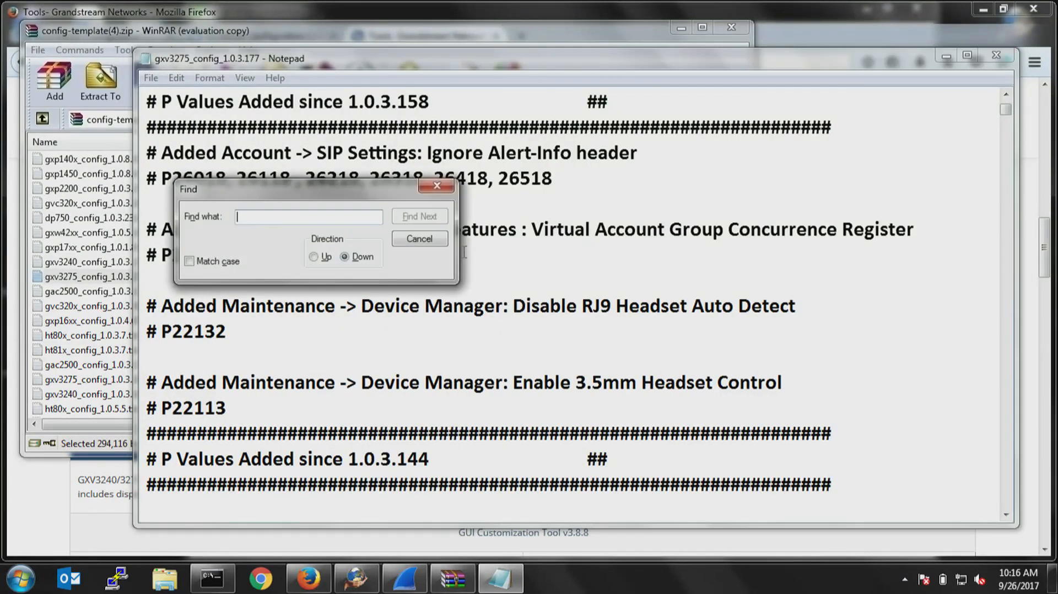
{"action": "type", "text": "a"}
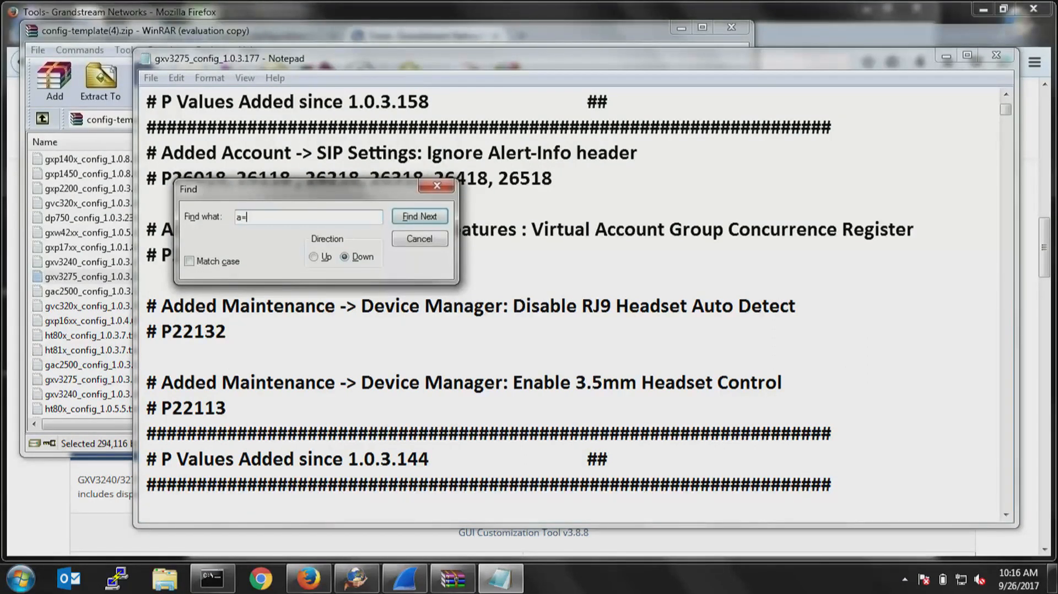
{"action": "type", "text": "uto"}
{"action": "key", "text": "Return"}
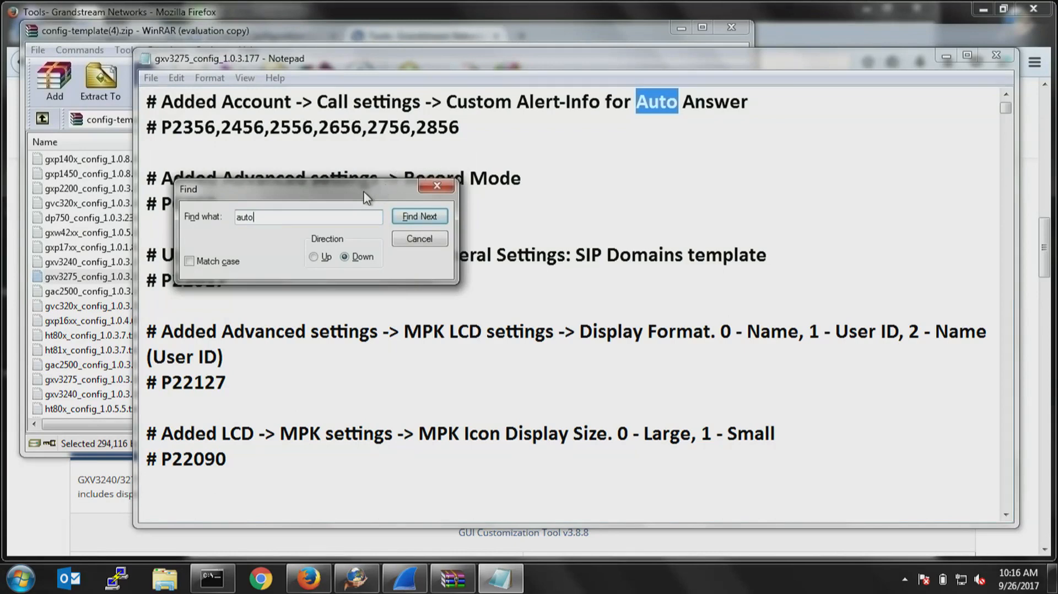
{"action": "left_click_drag", "start_coordinate": [365, 190], "coordinate": [777, 327]}
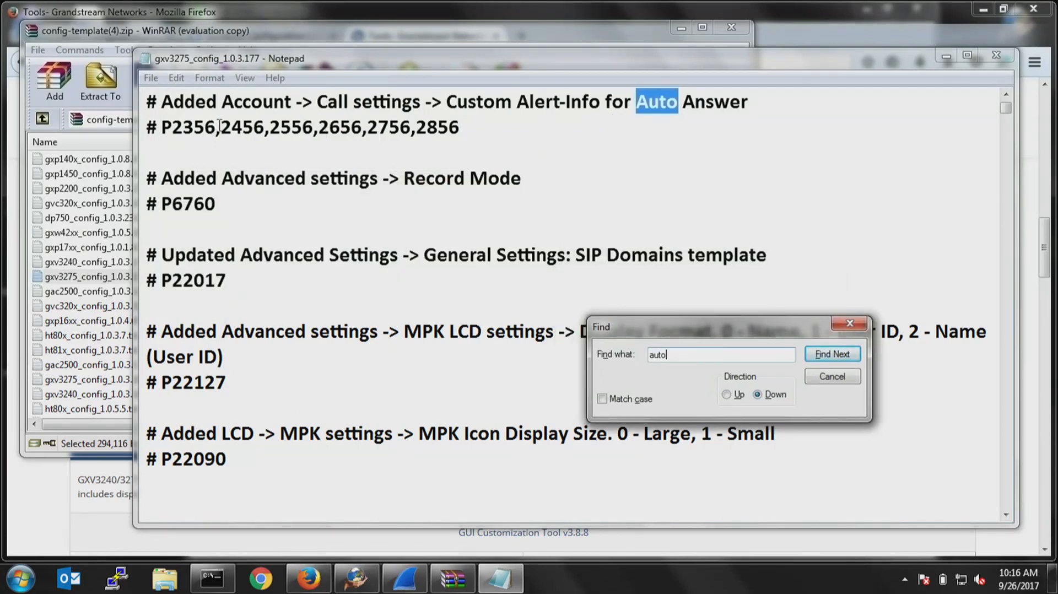
Copy only the P2356 code from the line below "Custom Alert-Info for Auto Answer".
{"action": "left_click_drag", "start_coordinate": [216, 127], "coordinate": [162, 128]}
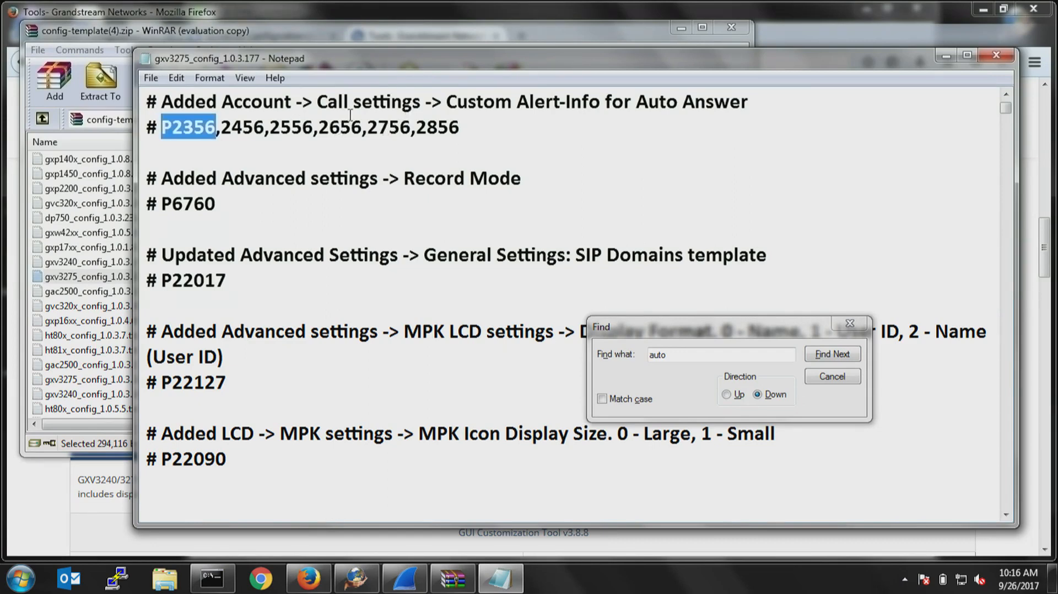
{"action": "left_click", "coordinate": [216, 128]}
{"action": "double_click", "coordinate": [213, 128]}
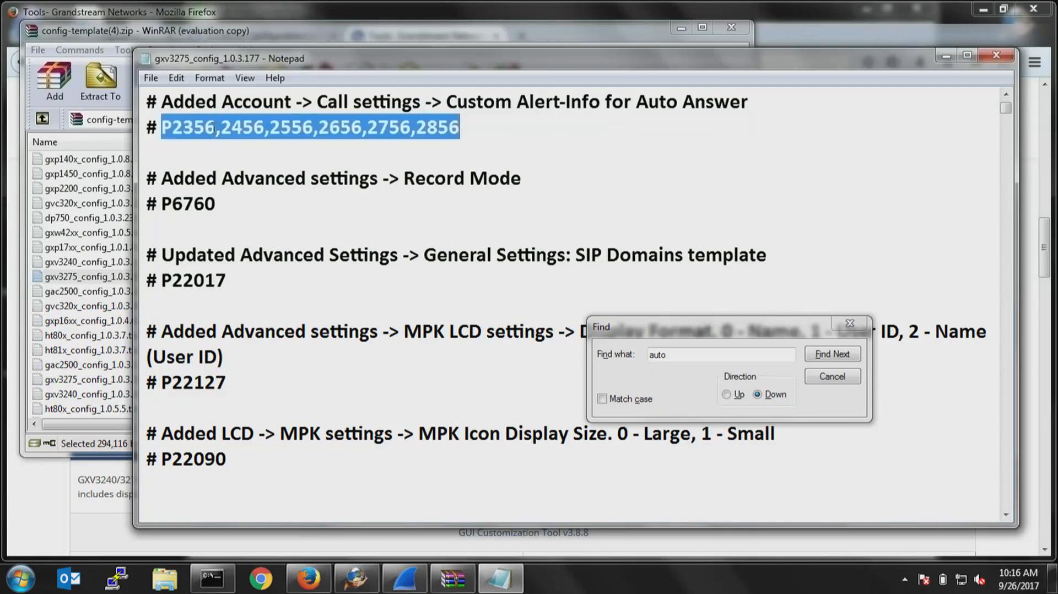
{"action": "left_click_drag", "start_coordinate": [195, 127], "coordinate": [161, 127]}
{"action": "left_click", "coordinate": [215, 127]}
{"action": "right_click", "coordinate": [184, 122]}
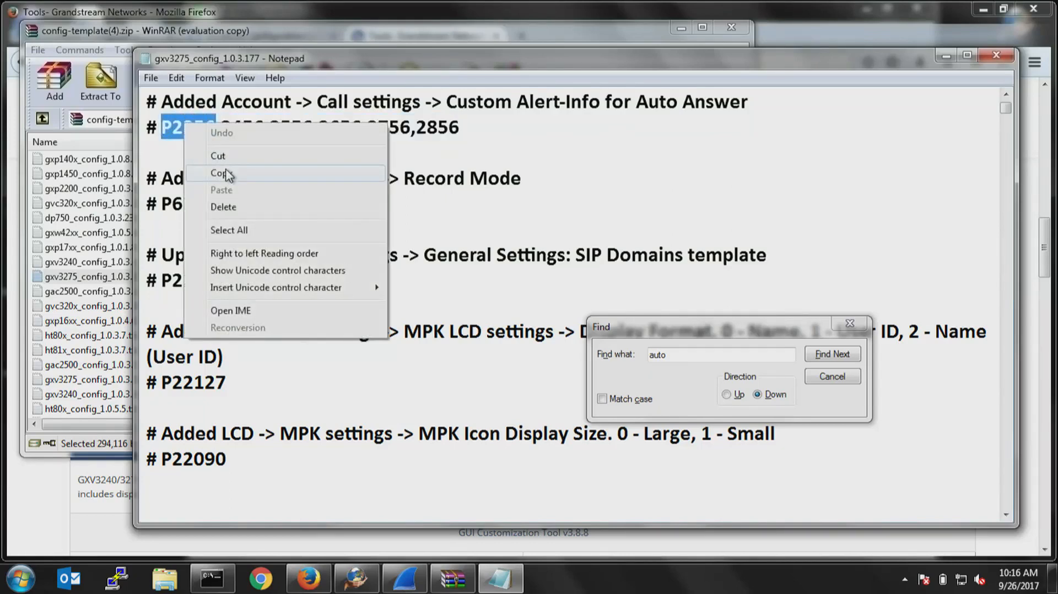
{"action": "left_click", "coordinate": [256, 174]}
Return to the UCM6202 model template in Firefox and add a custom field named P2356 with the value 0.
{"action": "left_click", "coordinate": [945, 55]}
{"action": "left_click", "coordinate": [873, 21]}
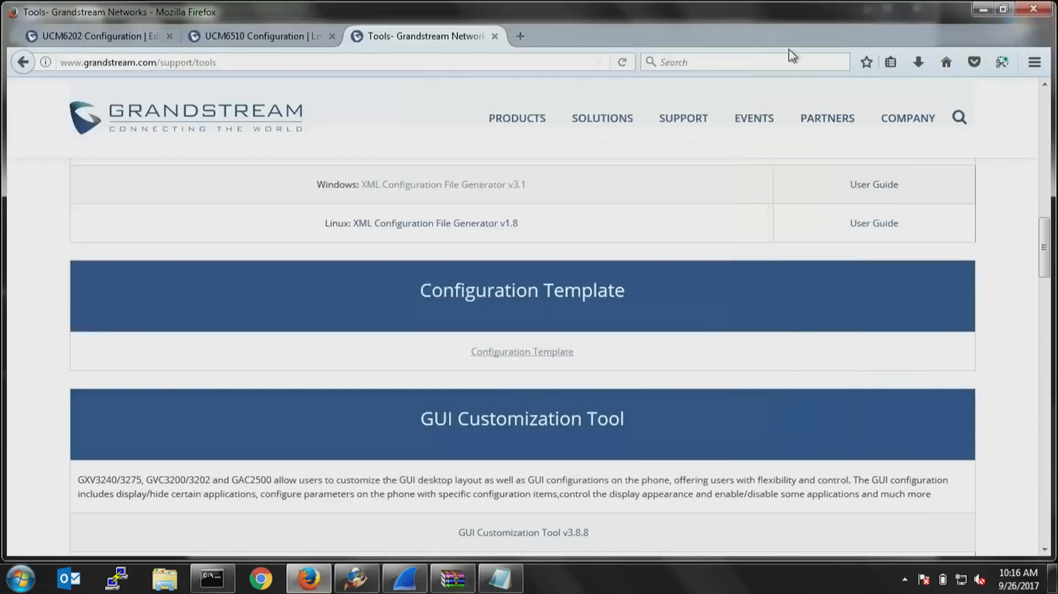
{"action": "left_click", "coordinate": [113, 37]}
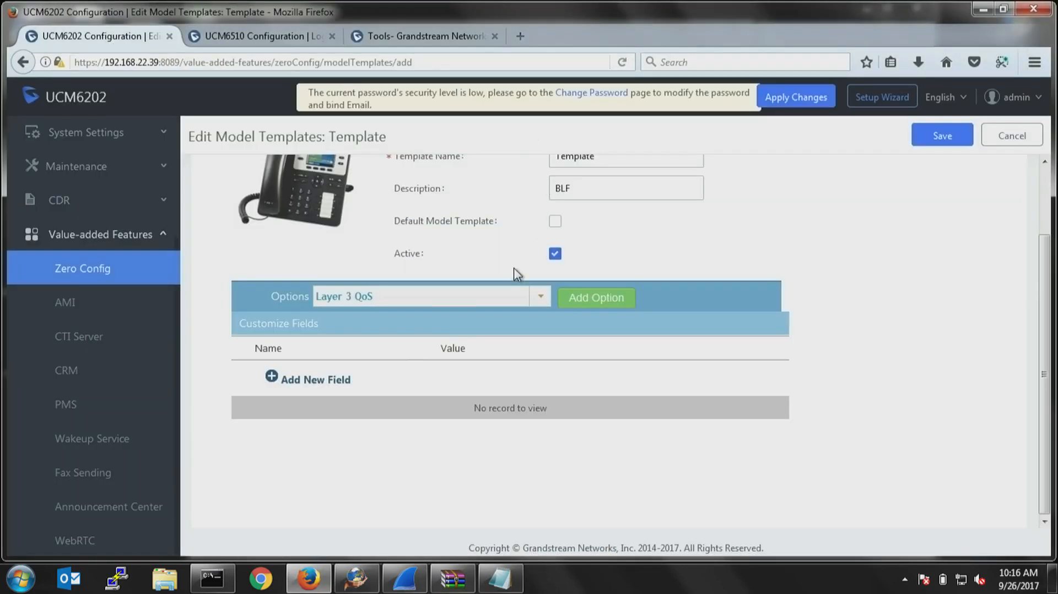
{"action": "left_click", "coordinate": [332, 380]}
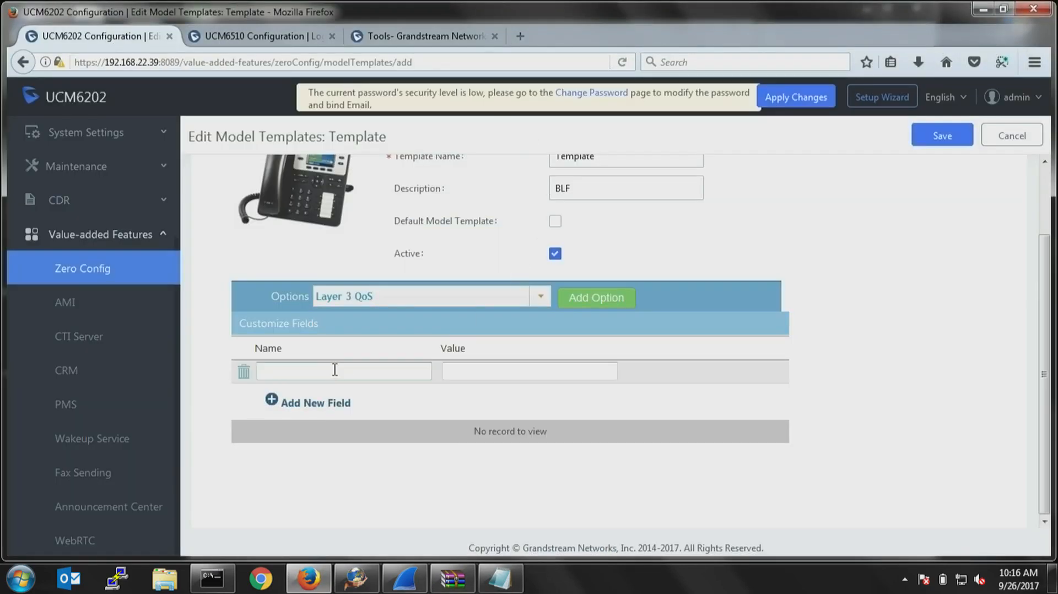
{"action": "type", "text": "P2356"}
{"action": "left_click", "coordinate": [506, 366]}
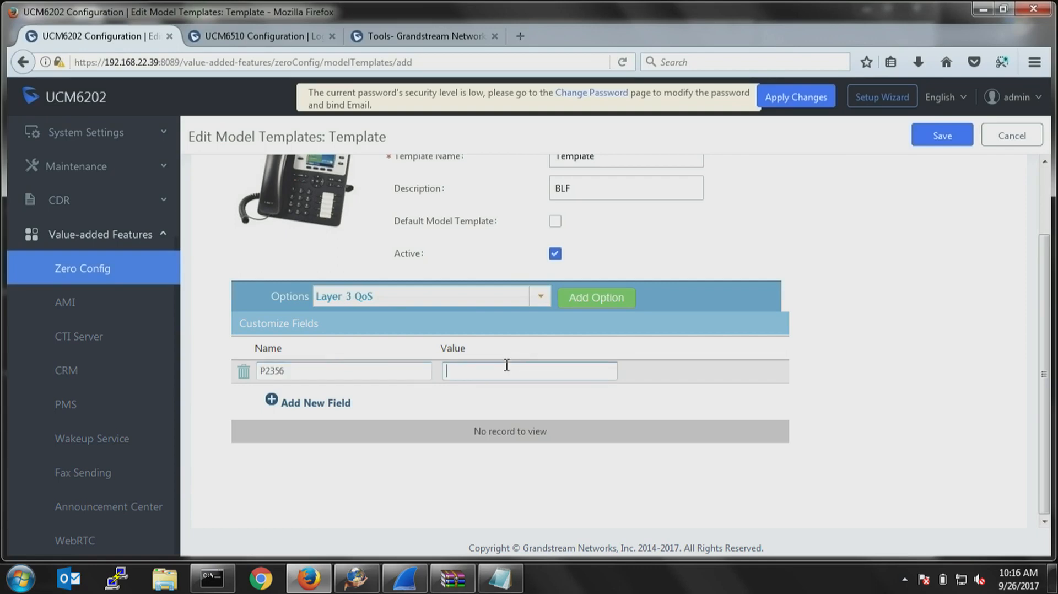
{"action": "type", "text": "1"}
{"action": "key", "text": "BackSpace"}
{"action": "type", "text": "0"}
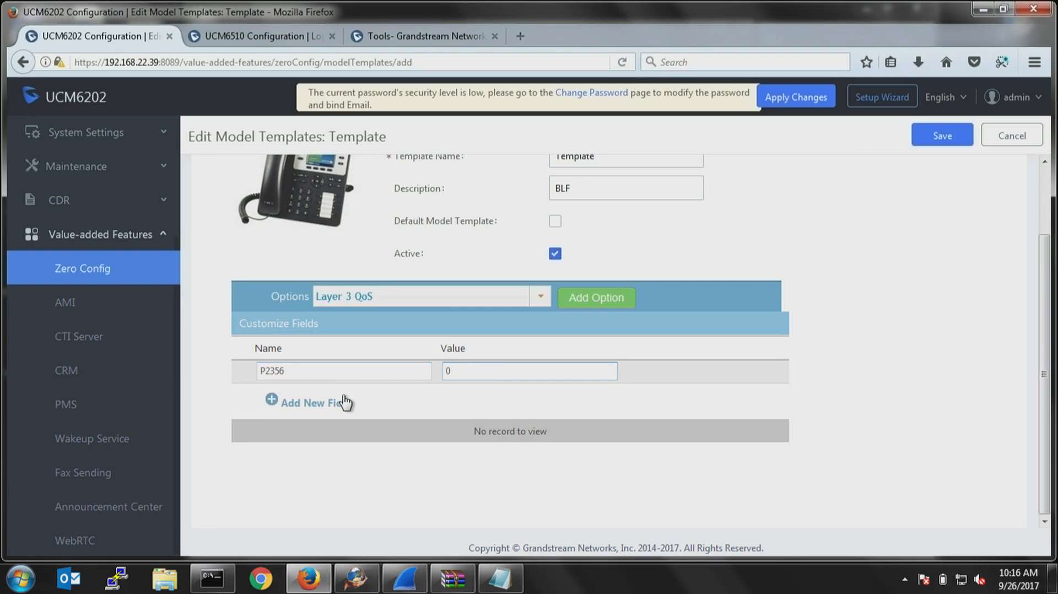
Leave the template editor for Zero Config and look through the model template package list under Model Update.
{"action": "scroll", "coordinate": [380, 360], "scroll_direction": "up", "scroll_amount": 3}
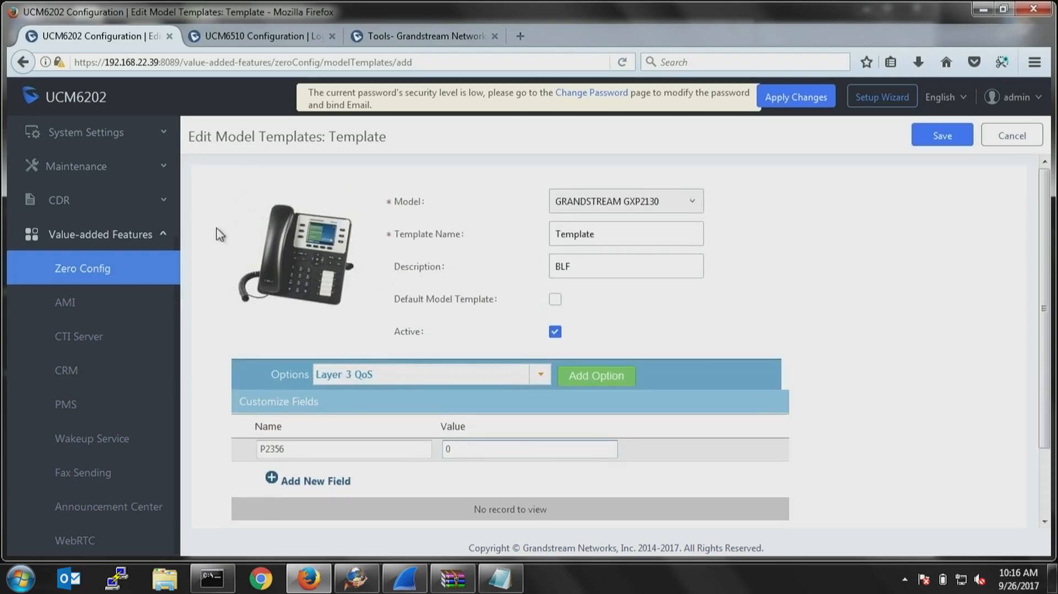
{"action": "left_click", "coordinate": [70, 273]}
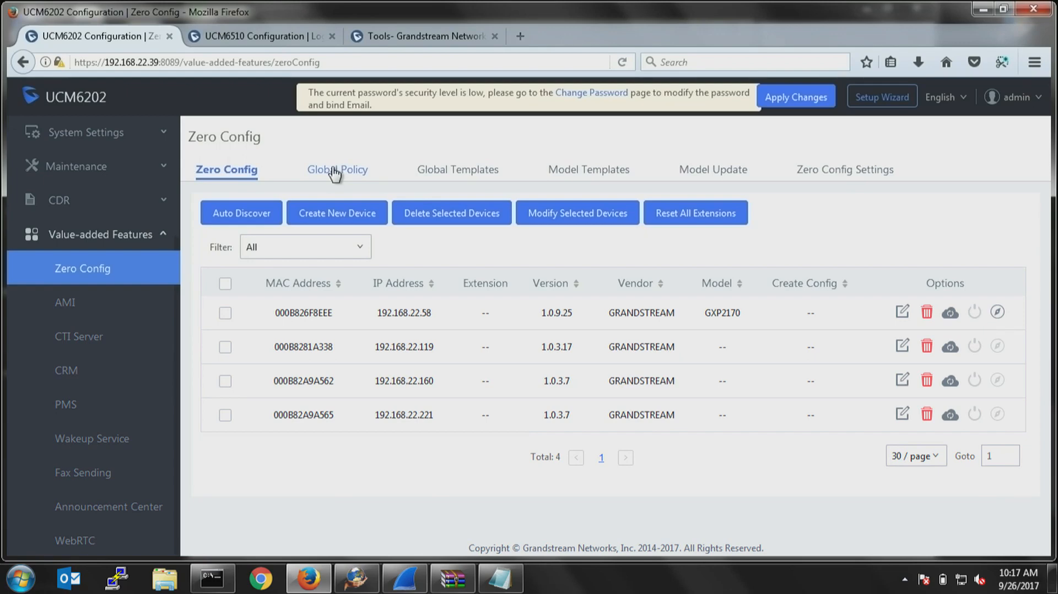
{"action": "left_click", "coordinate": [711, 171]}
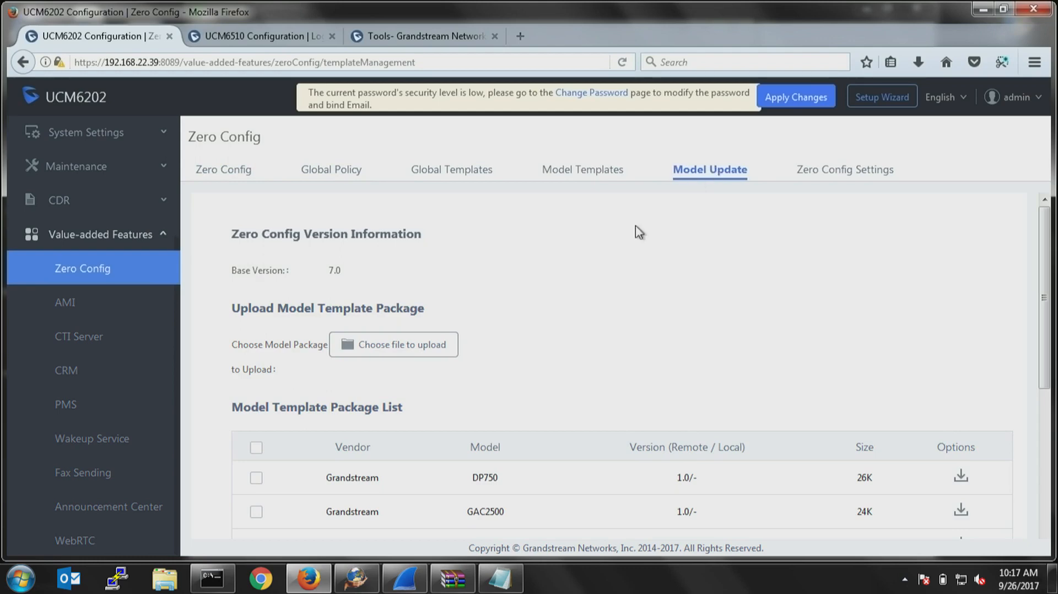
{"action": "scroll", "coordinate": [537, 351], "scroll_direction": "down", "scroll_amount": 5}
{"action": "scroll", "coordinate": [326, 335], "scroll_direction": "up", "scroll_amount": 5}
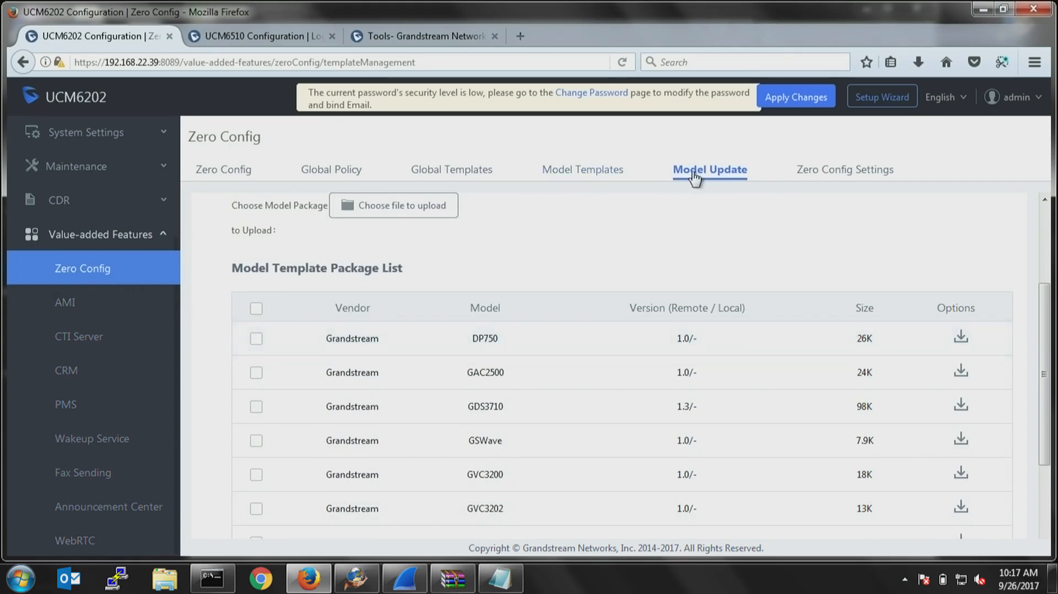
{"action": "scroll", "coordinate": [468, 330], "scroll_direction": "down", "scroll_amount": 3}
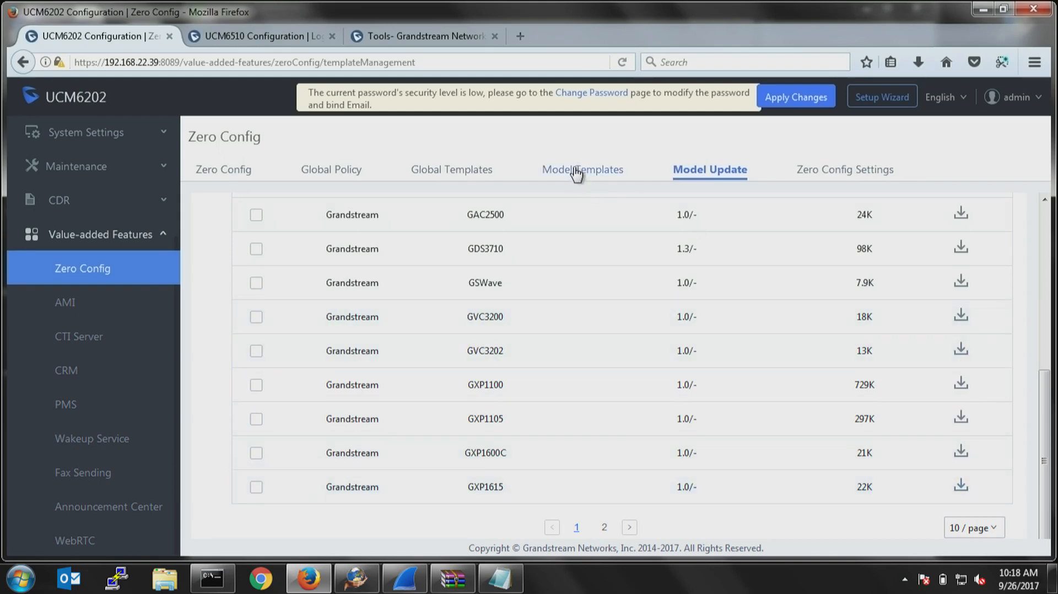
{"action": "scroll", "coordinate": [66, 302], "scroll_direction": "up", "scroll_amount": 3}
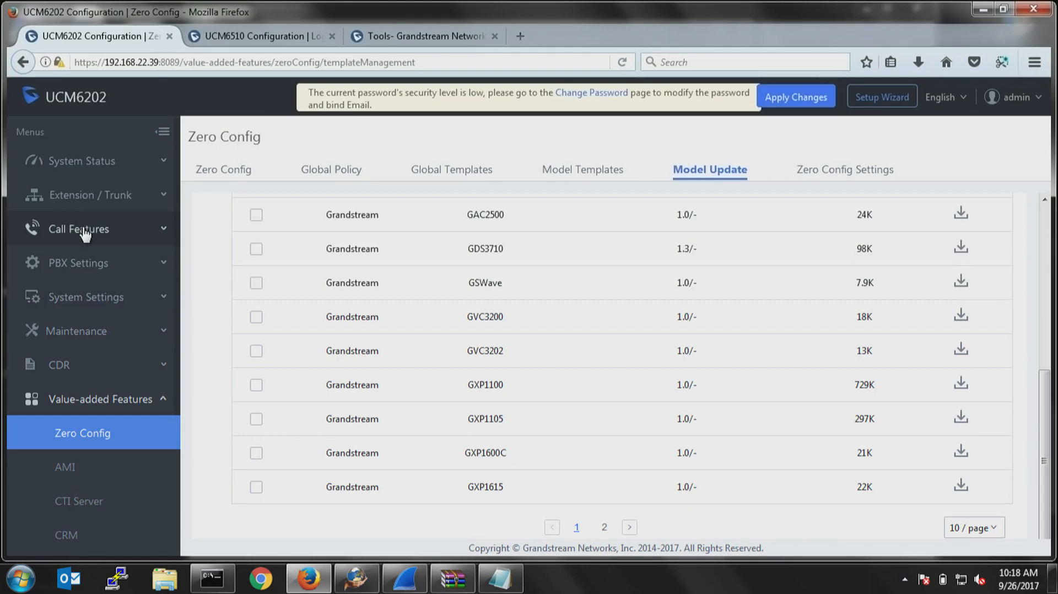
Start a new conference room for extension 6300 with Public Mode disabled and Wait For Admin enabled.
{"action": "left_click", "coordinate": [85, 234]}
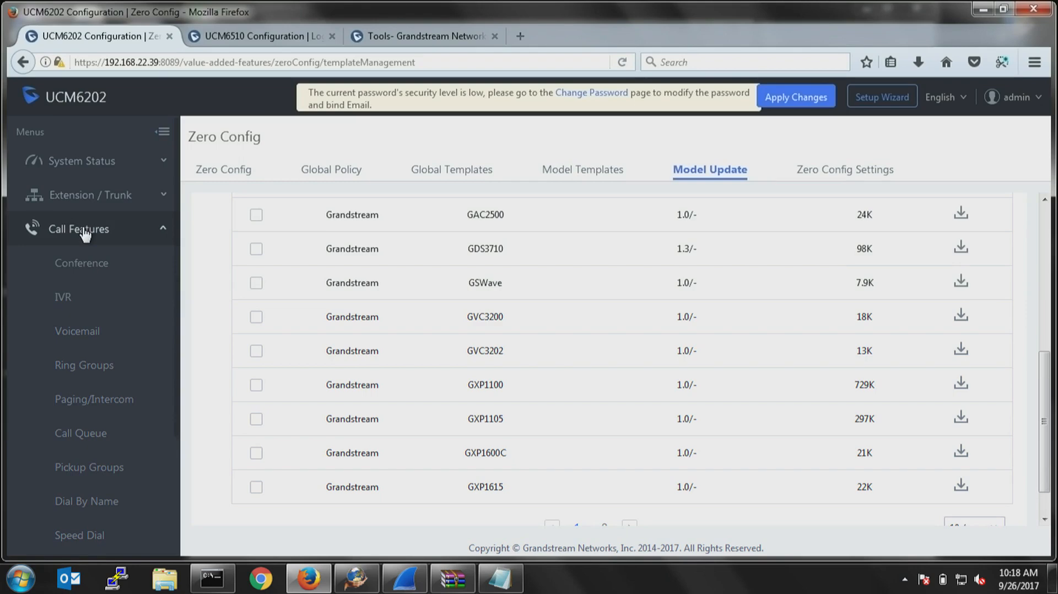
{"action": "left_click", "coordinate": [92, 264]}
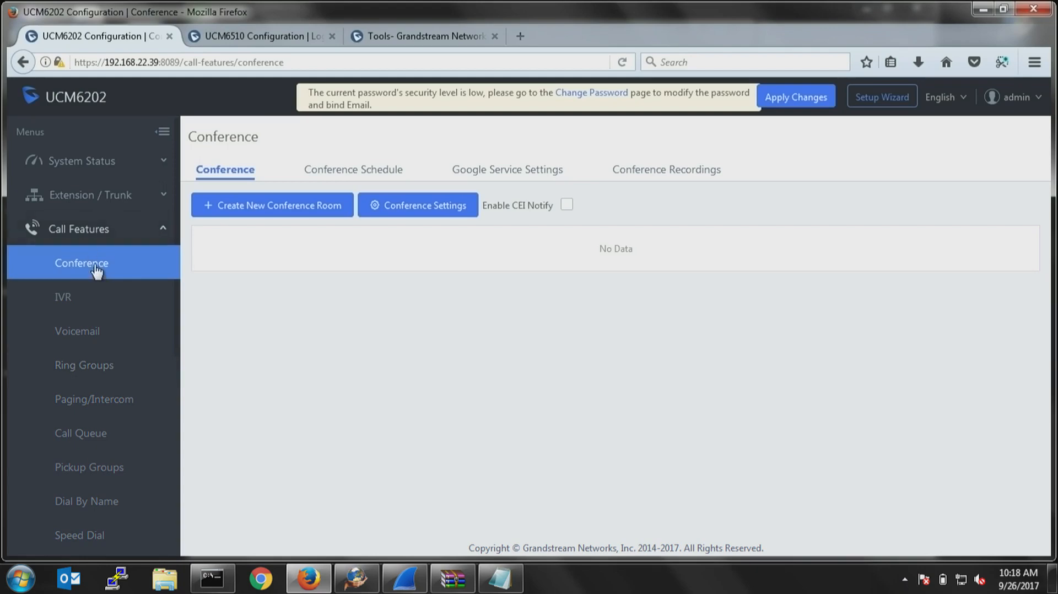
{"action": "left_click", "coordinate": [285, 208]}
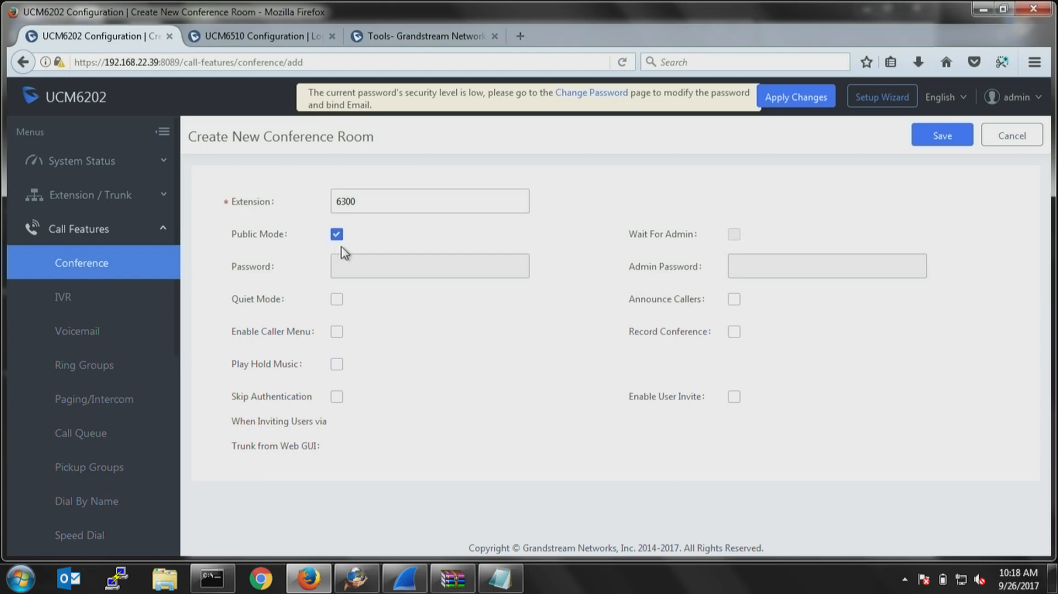
{"action": "left_click", "coordinate": [361, 199]}
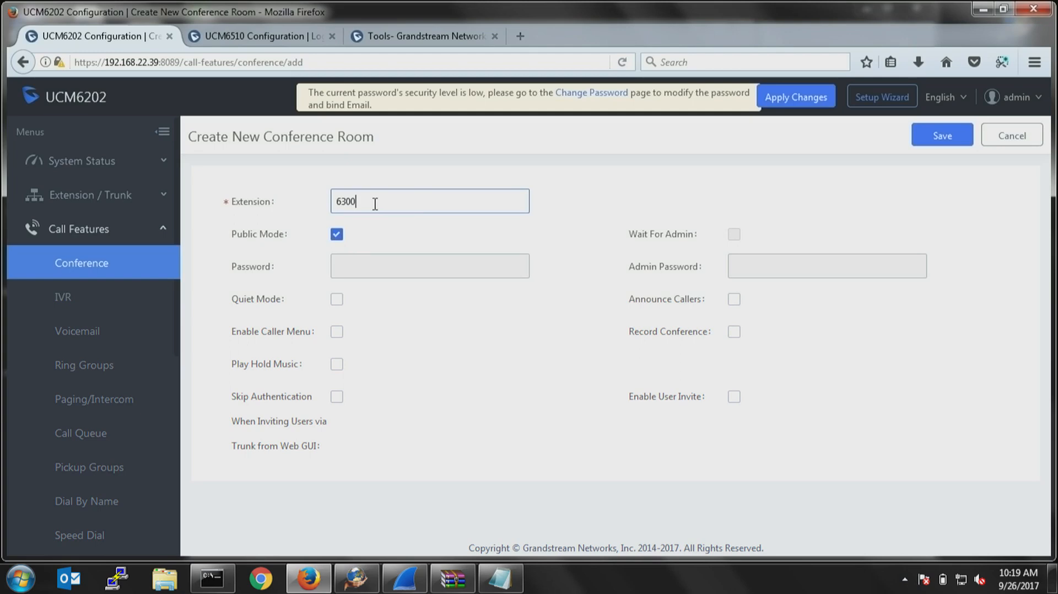
{"action": "left_click", "coordinate": [336, 235]}
{"action": "left_click", "coordinate": [734, 234]}
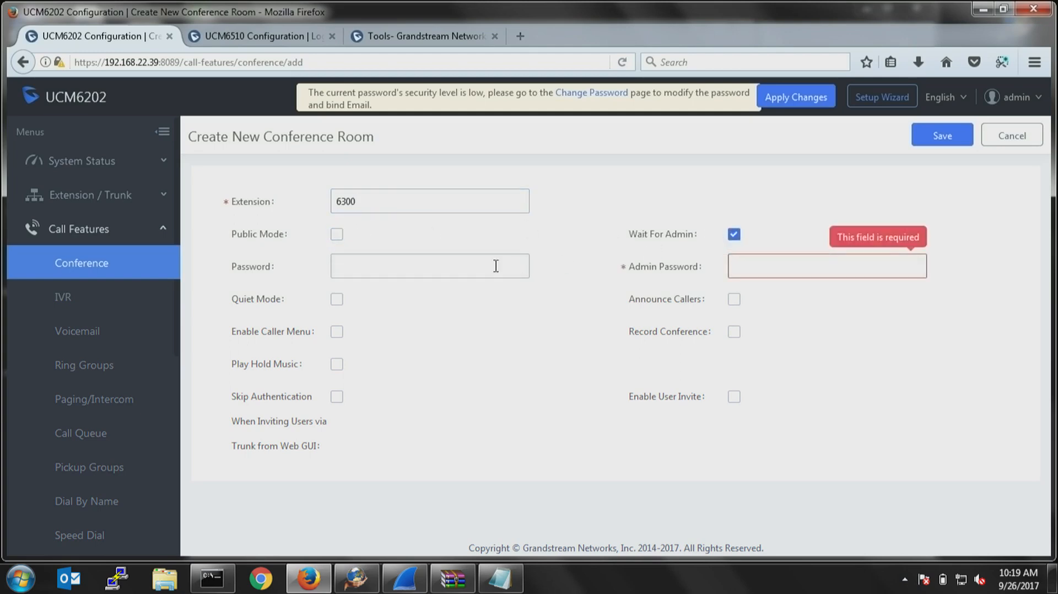
Enter the conference room's password and its separate admin password.
{"action": "left_click", "coordinate": [448, 273]}
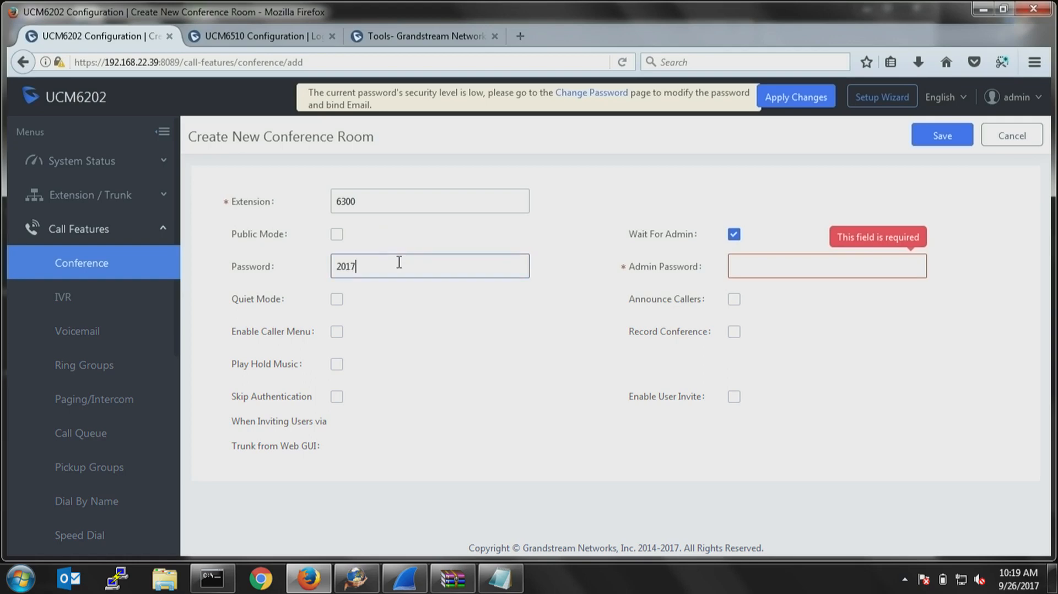
{"action": "left_click", "coordinate": [833, 266]}
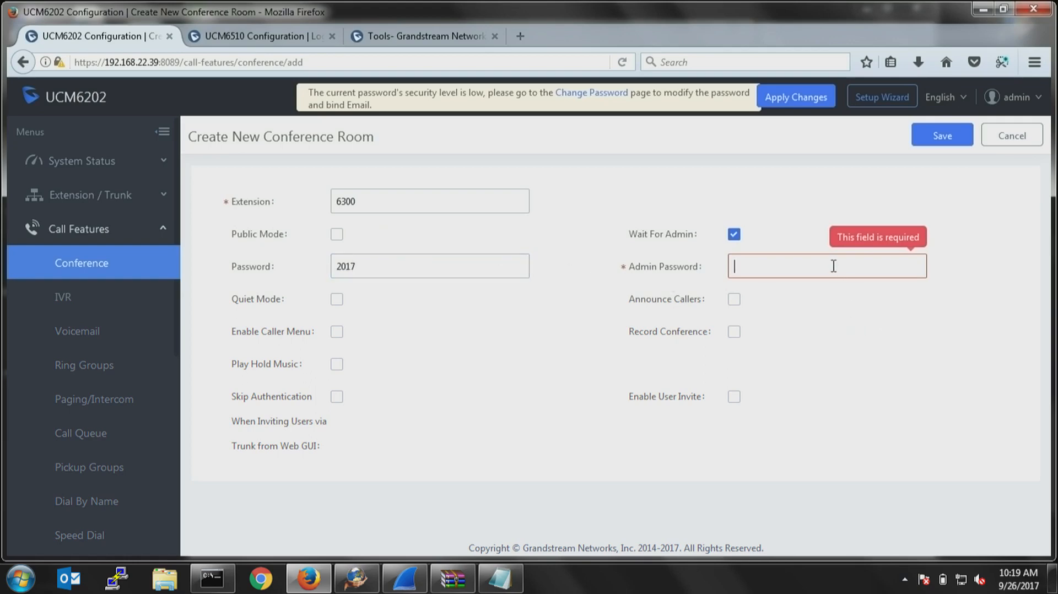
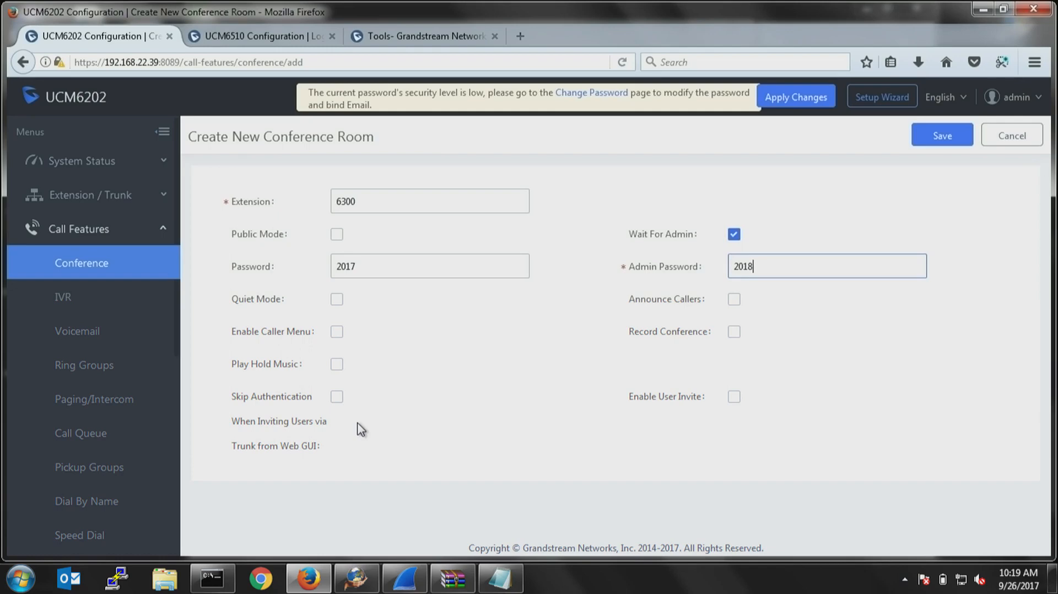
{"action": "left_click", "coordinate": [336, 299]}
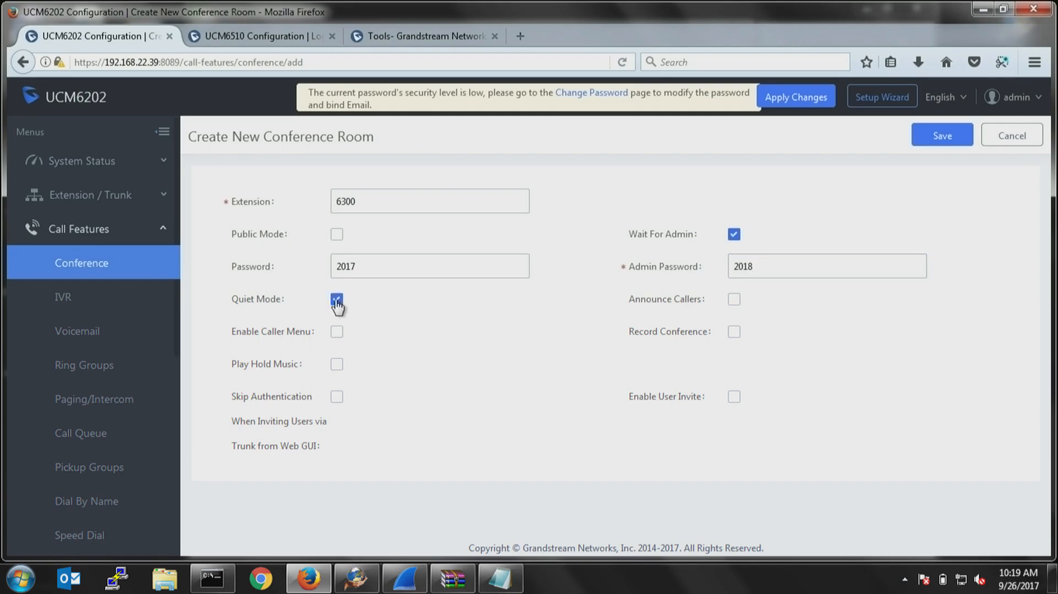
{"action": "left_click", "coordinate": [336, 299]}
{"action": "left_click", "coordinate": [734, 332]}
{"action": "left_click", "coordinate": [734, 333]}
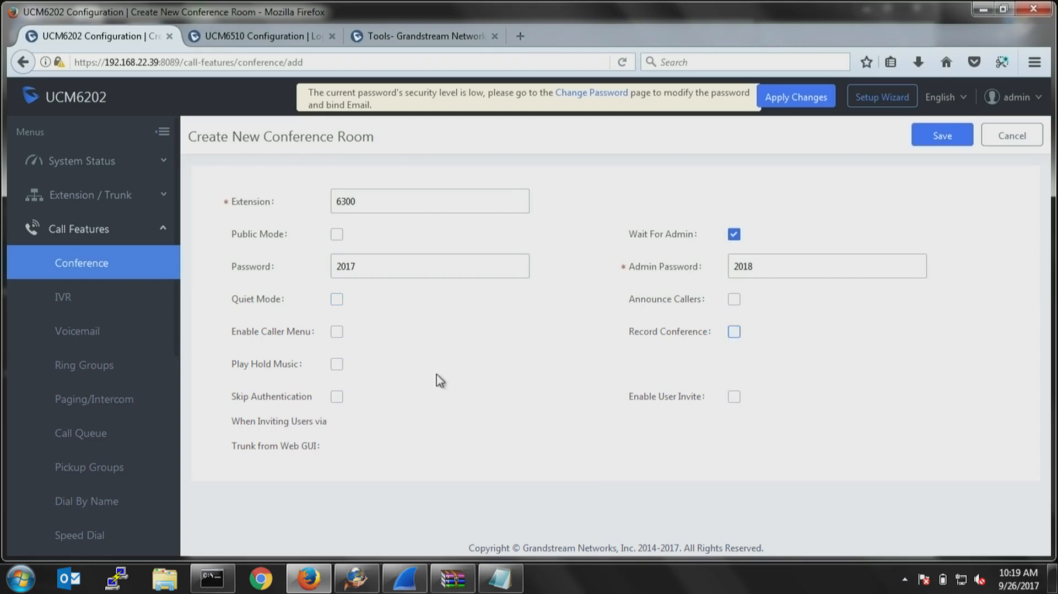
Enable Play Hold Music for the room with the default custom music on hold, and save the conference room.
{"action": "left_click", "coordinate": [337, 364]}
{"action": "left_click", "coordinate": [760, 370]}
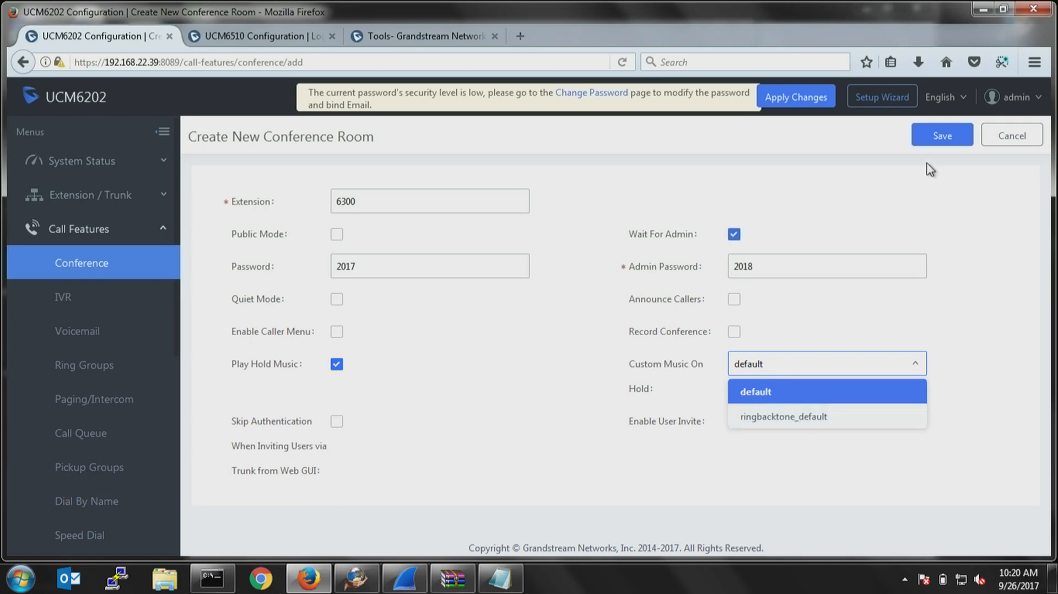
{"action": "left_click", "coordinate": [939, 137]}
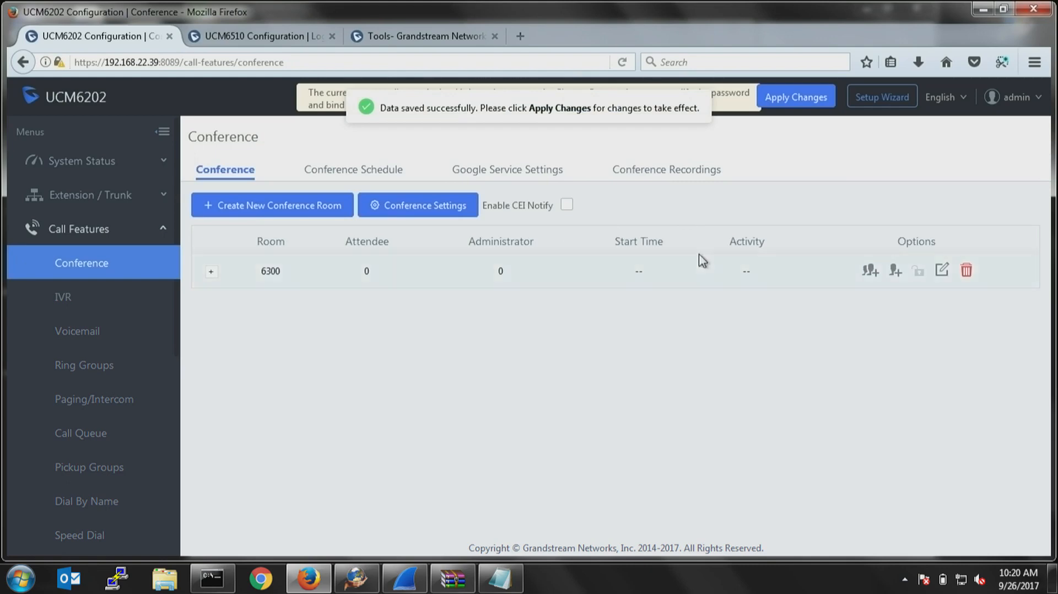
Start a new conference schedule with the subject Sales.
{"action": "left_click", "coordinate": [346, 175]}
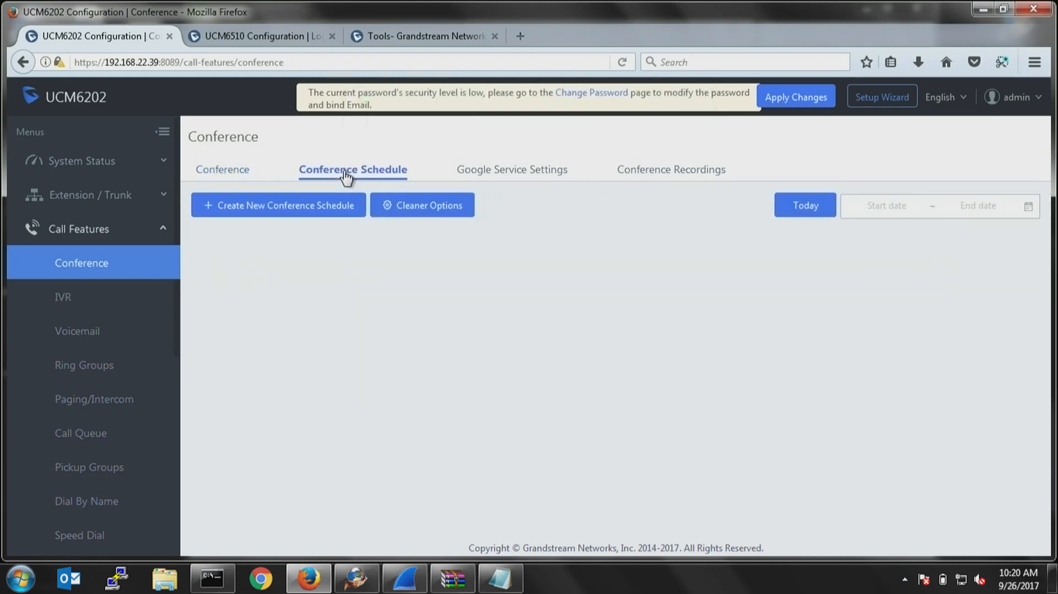
{"action": "left_click", "coordinate": [309, 212]}
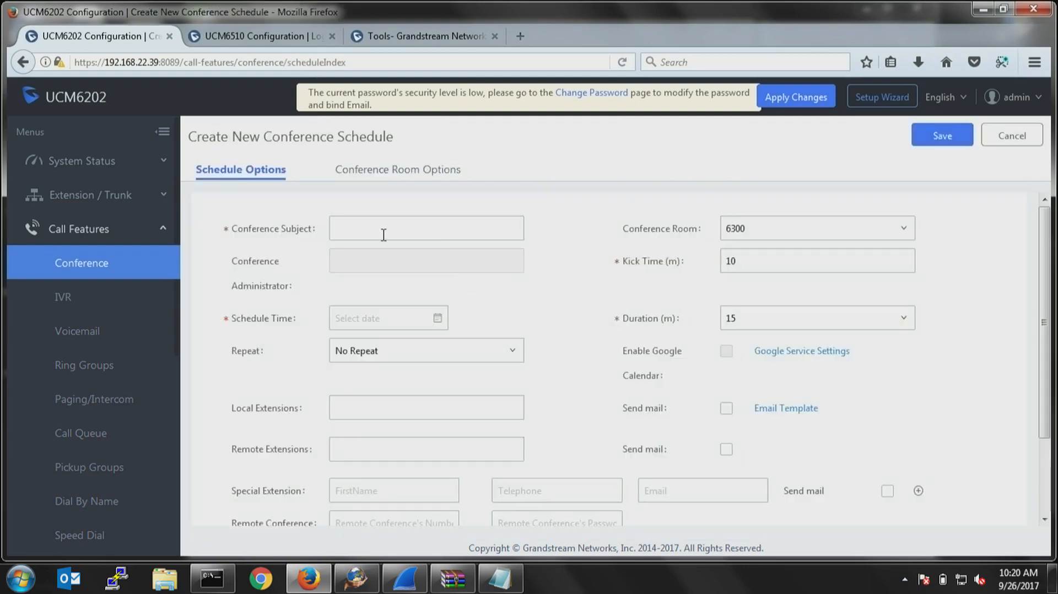
{"action": "left_click", "coordinate": [376, 230]}
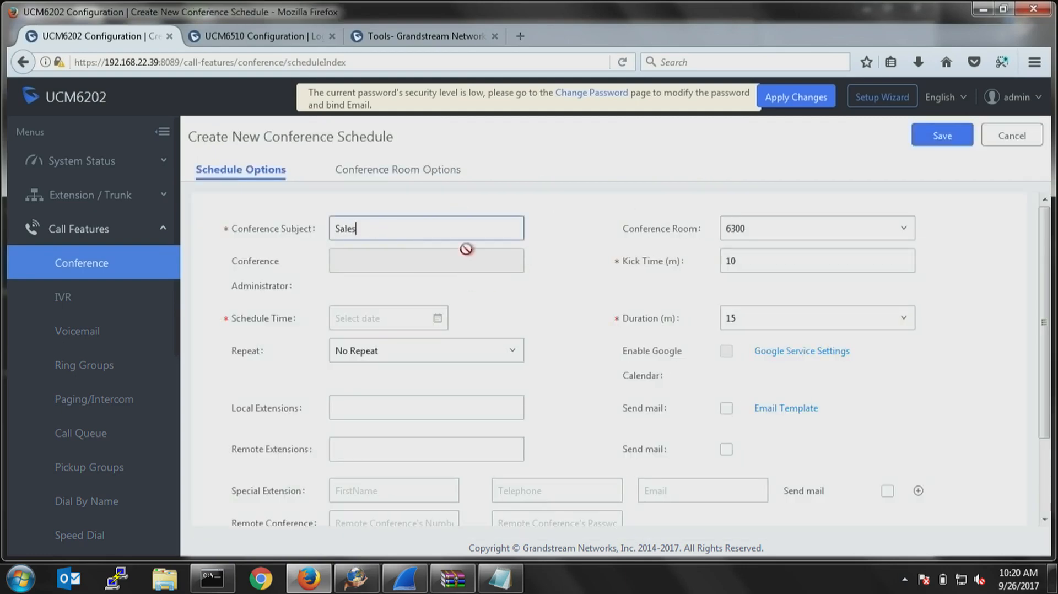
{"action": "left_click", "coordinate": [401, 319]}
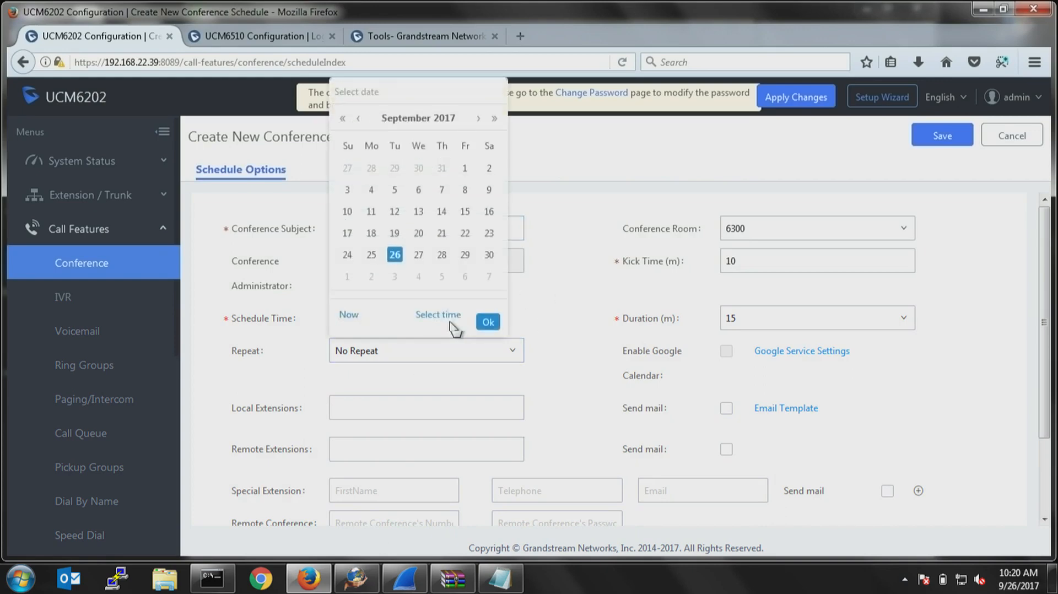
{"action": "left_click", "coordinate": [395, 254]}
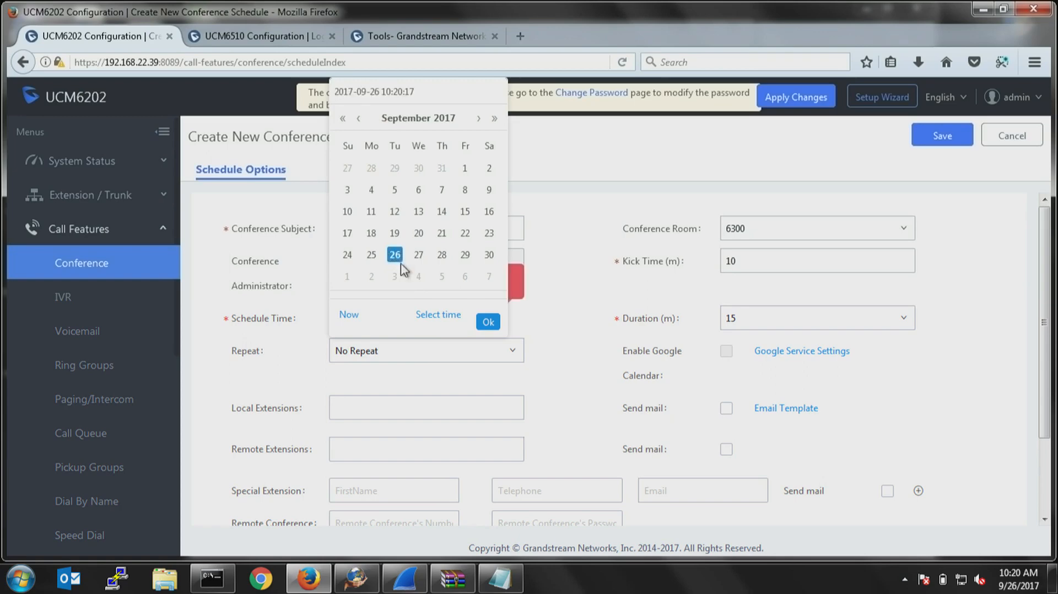
{"action": "left_click", "coordinate": [419, 255]}
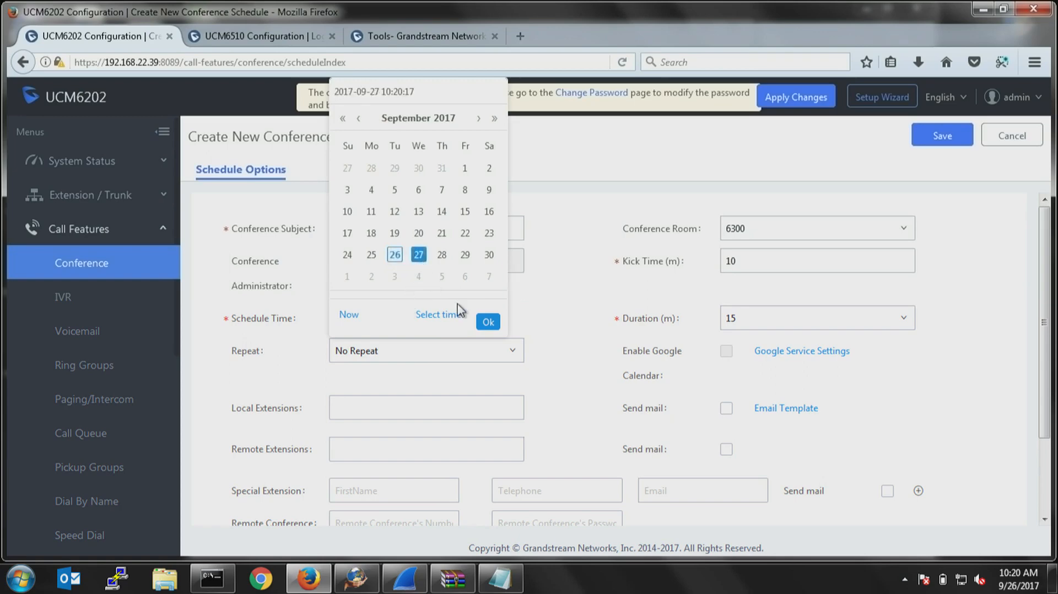
{"action": "left_click", "coordinate": [488, 324]}
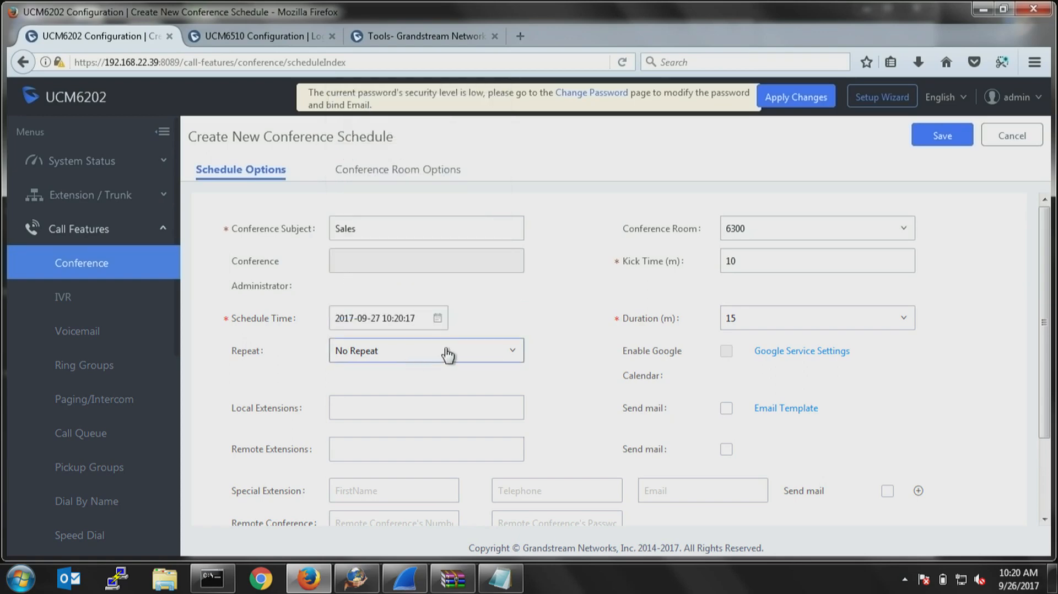
{"action": "left_click", "coordinate": [436, 317]}
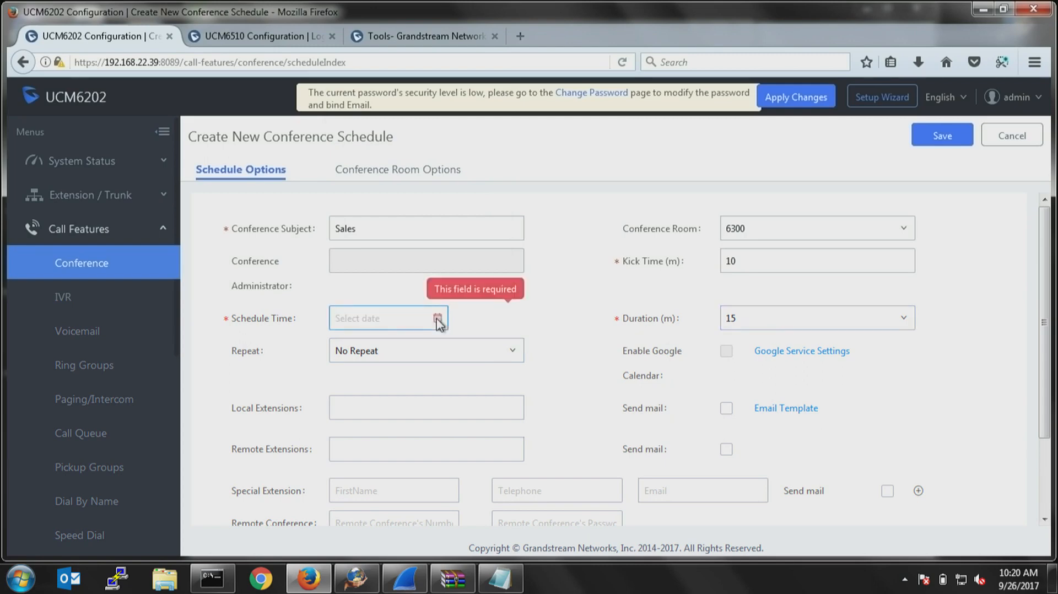
Set the conference's schedule time to September 27, 2017 at 11:00.
{"action": "left_click", "coordinate": [400, 316]}
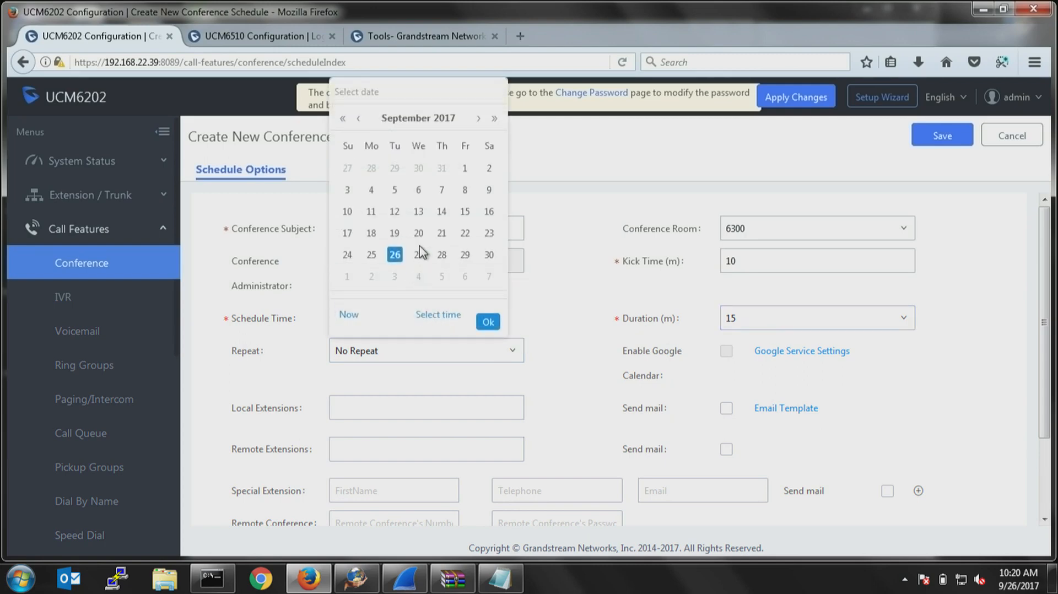
{"action": "left_click", "coordinate": [419, 254]}
{"action": "left_click", "coordinate": [438, 314]}
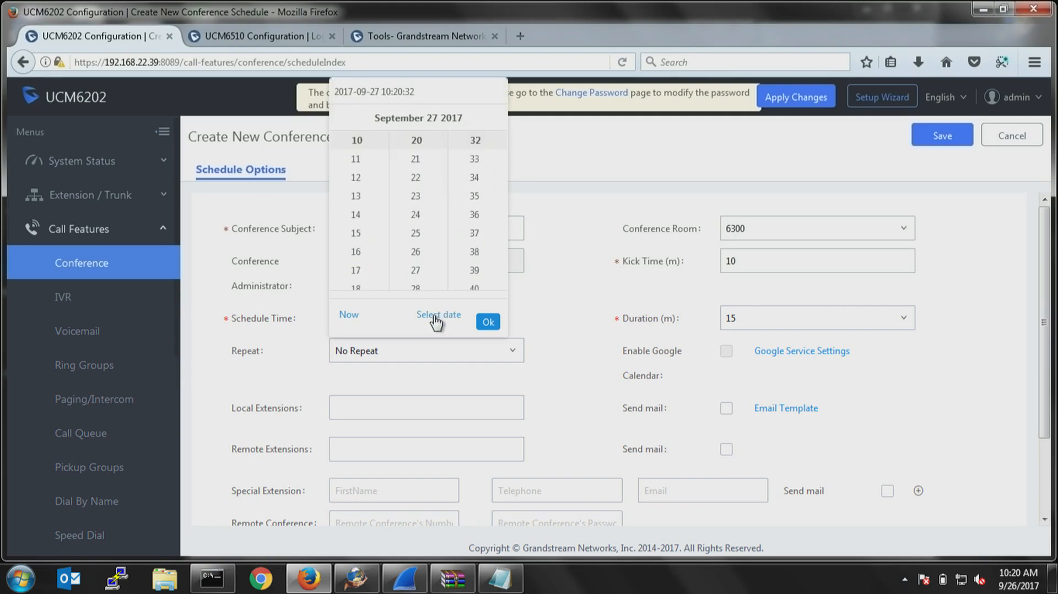
{"action": "left_click", "coordinate": [355, 159]}
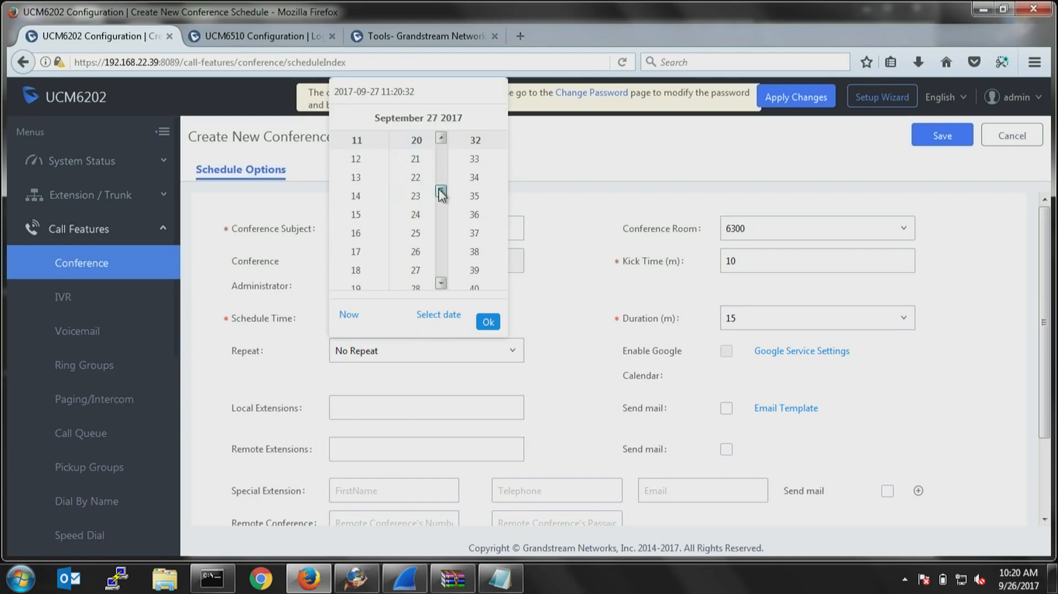
{"action": "left_click_drag", "start_coordinate": [441, 193], "coordinate": [439, 145]}
{"action": "left_click", "coordinate": [428, 144]}
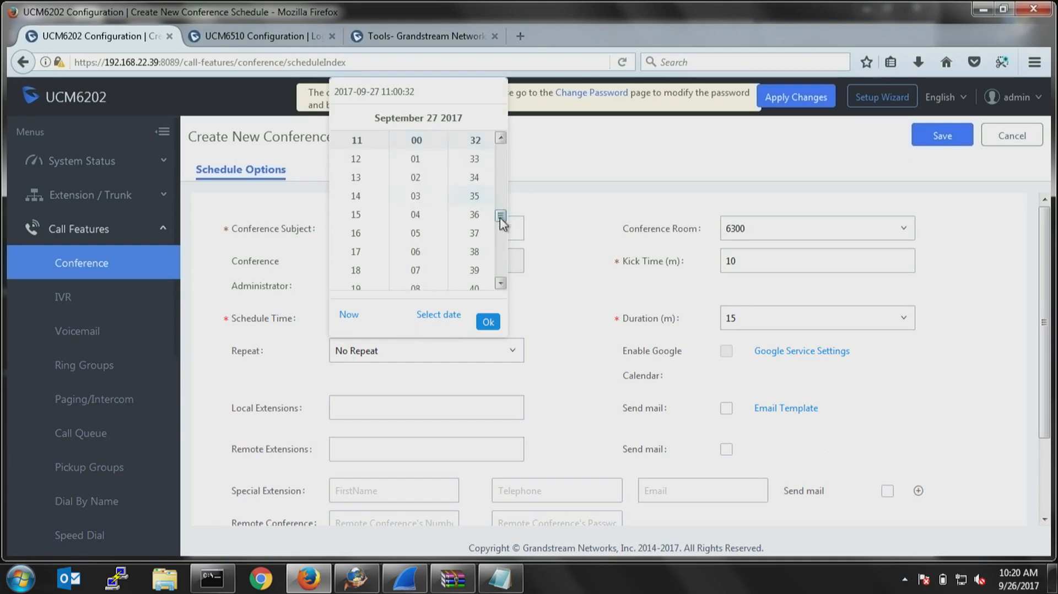
{"action": "left_click", "coordinate": [487, 322]}
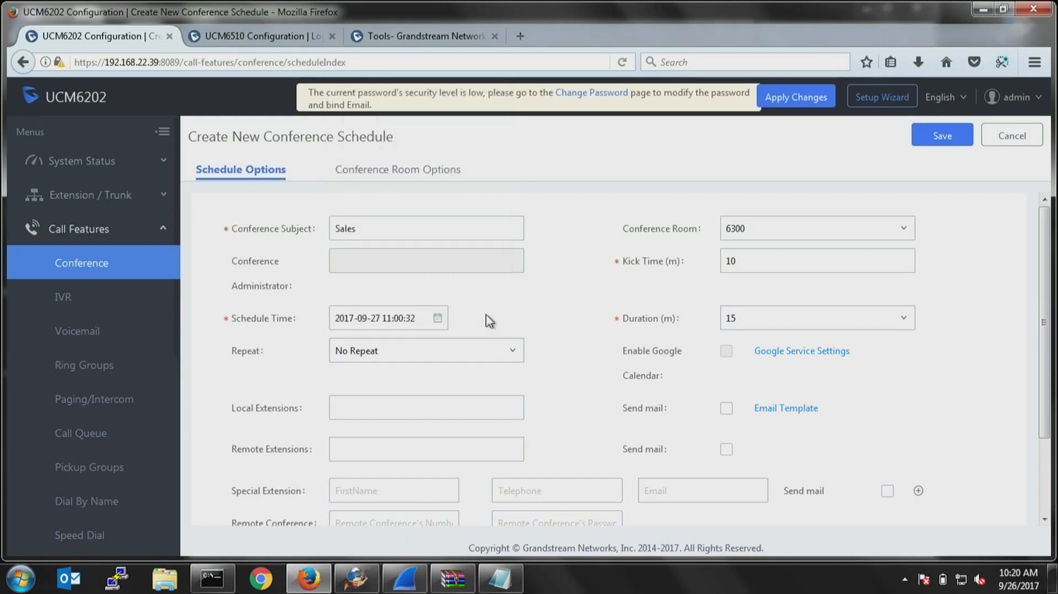
Set the conference to repeat weekly and activate the special extension's first-name entry.
{"action": "left_click", "coordinate": [378, 353]}
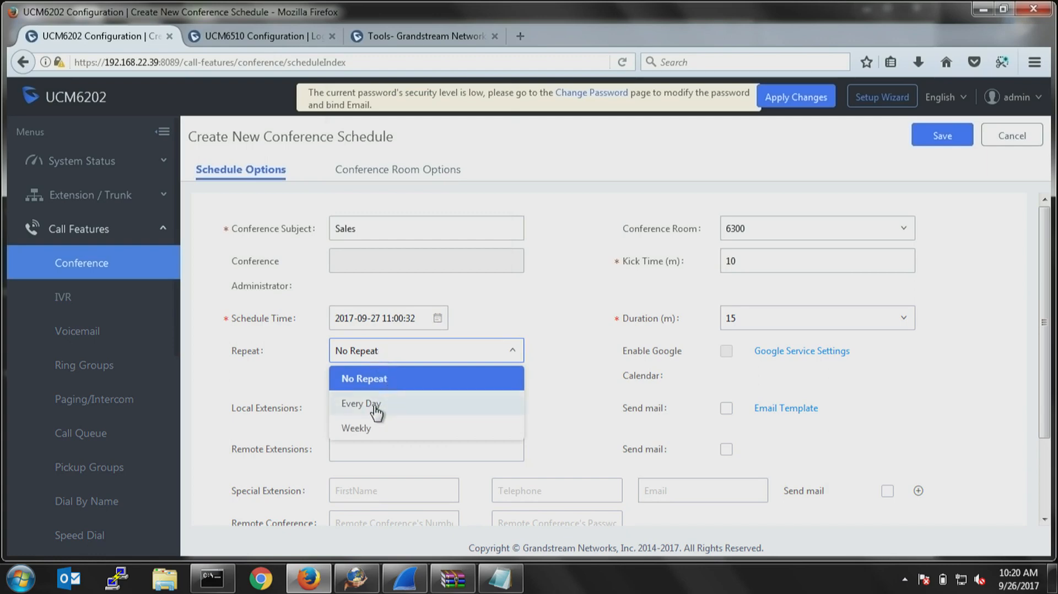
{"action": "left_click", "coordinate": [371, 431]}
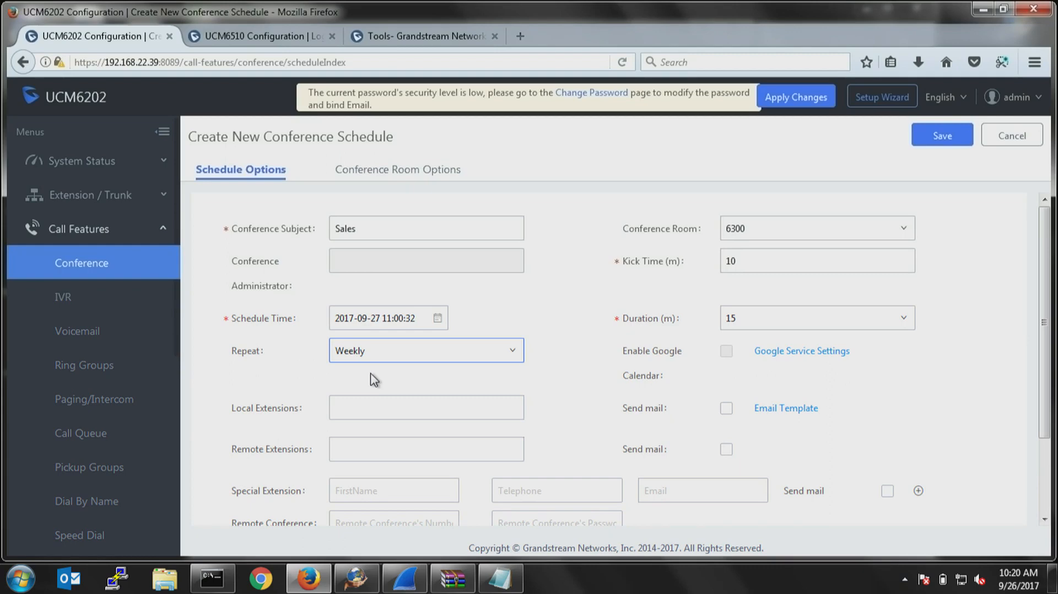
{"action": "scroll", "coordinate": [557, 401], "scroll_direction": "down", "scroll_amount": 3}
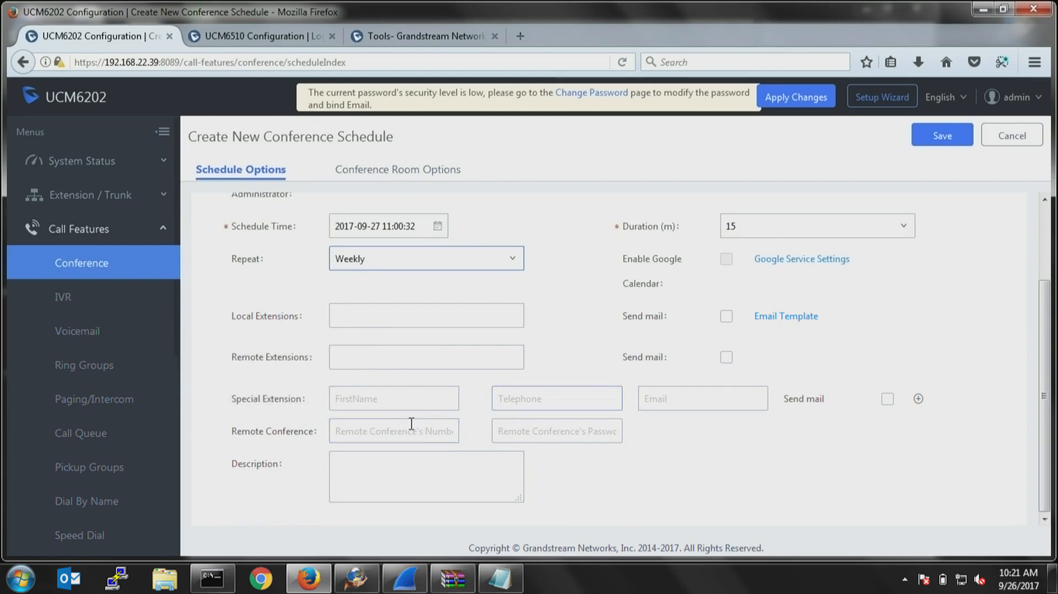
{"action": "left_click", "coordinate": [382, 400]}
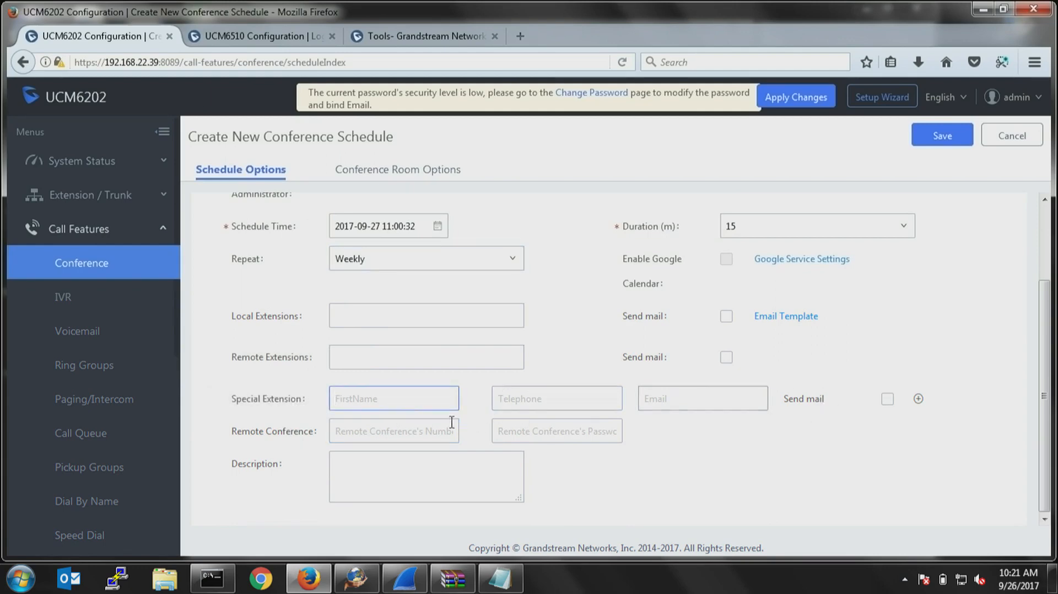
Add extensions 1001, 1002, 1003 and 1004 to the conference schedule's local extensions.
{"action": "left_click", "coordinate": [392, 431]}
{"action": "left_click", "coordinate": [526, 430]}
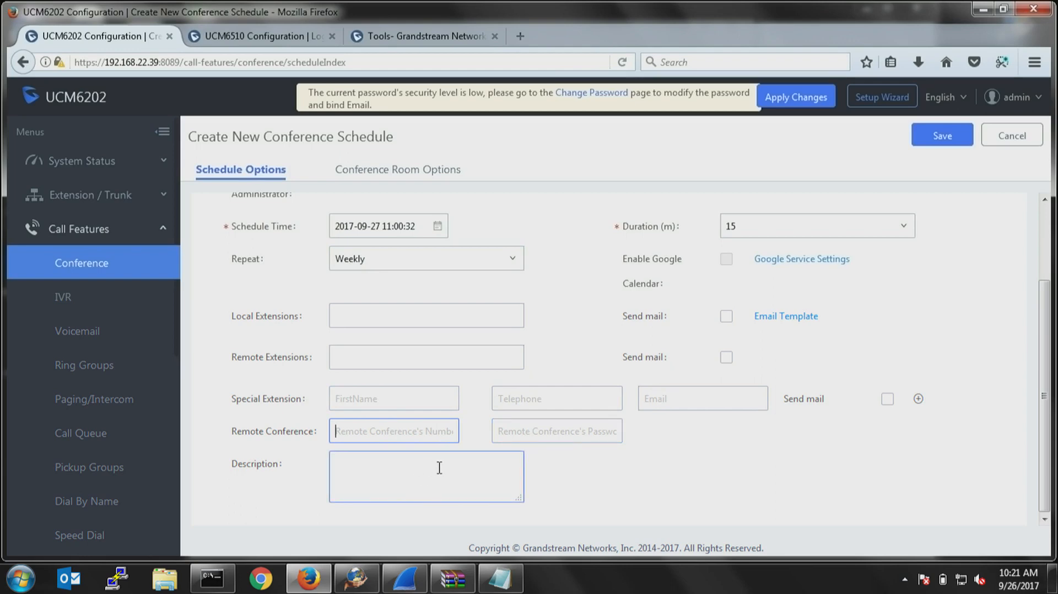
{"action": "left_click", "coordinate": [392, 307]}
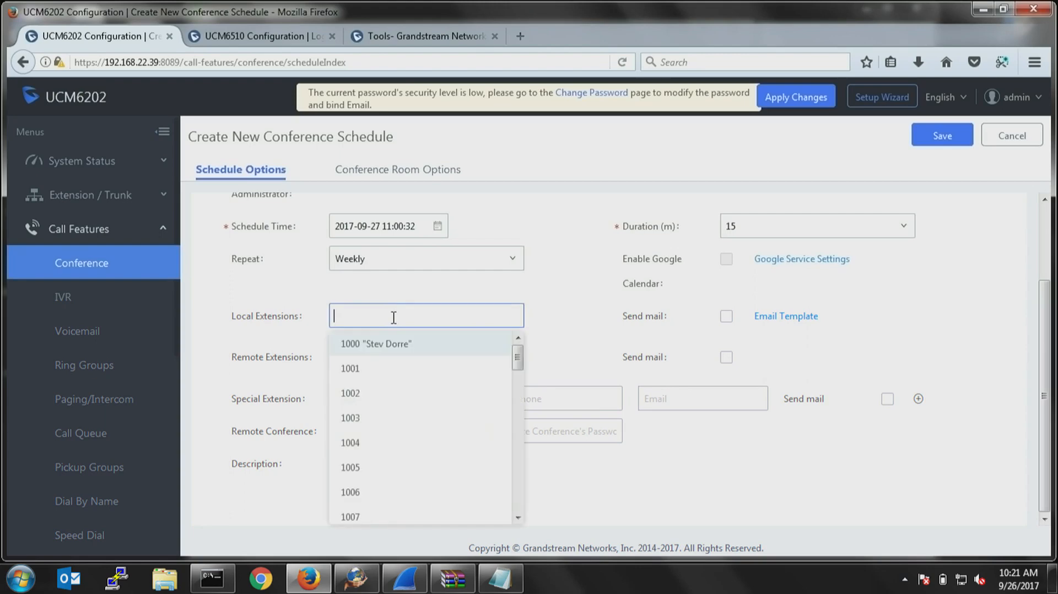
{"action": "left_click", "coordinate": [352, 369]}
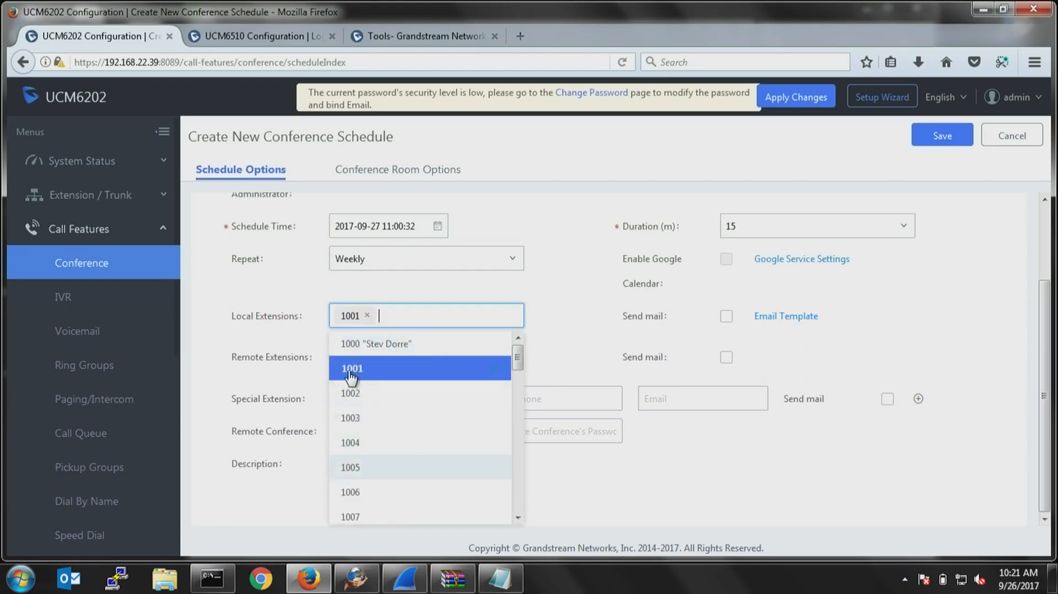
{"action": "left_click", "coordinate": [350, 374]}
{"action": "left_click", "coordinate": [353, 394]}
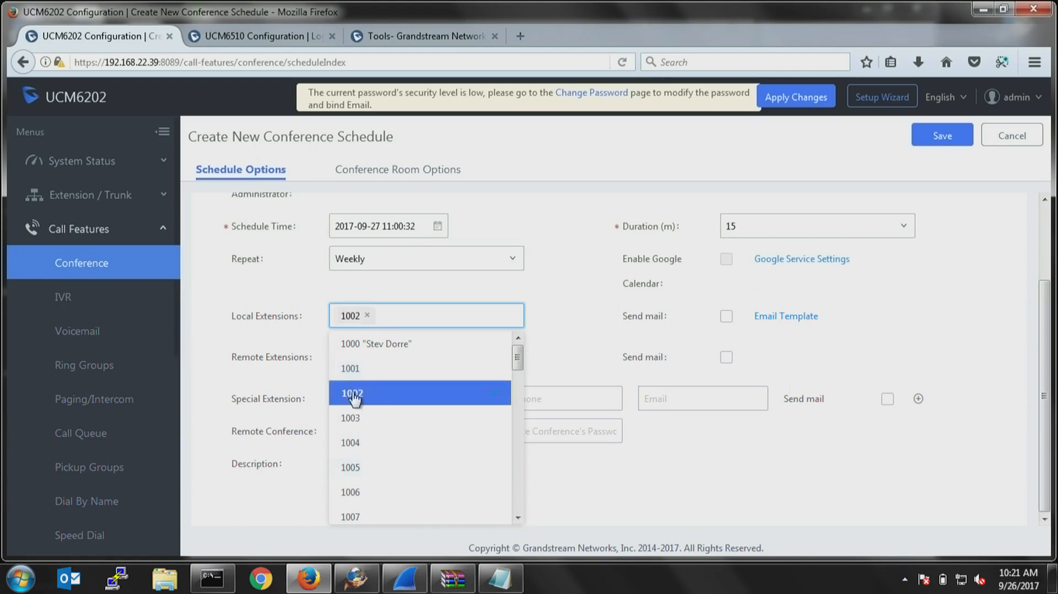
{"action": "left_click", "coordinate": [353, 373]}
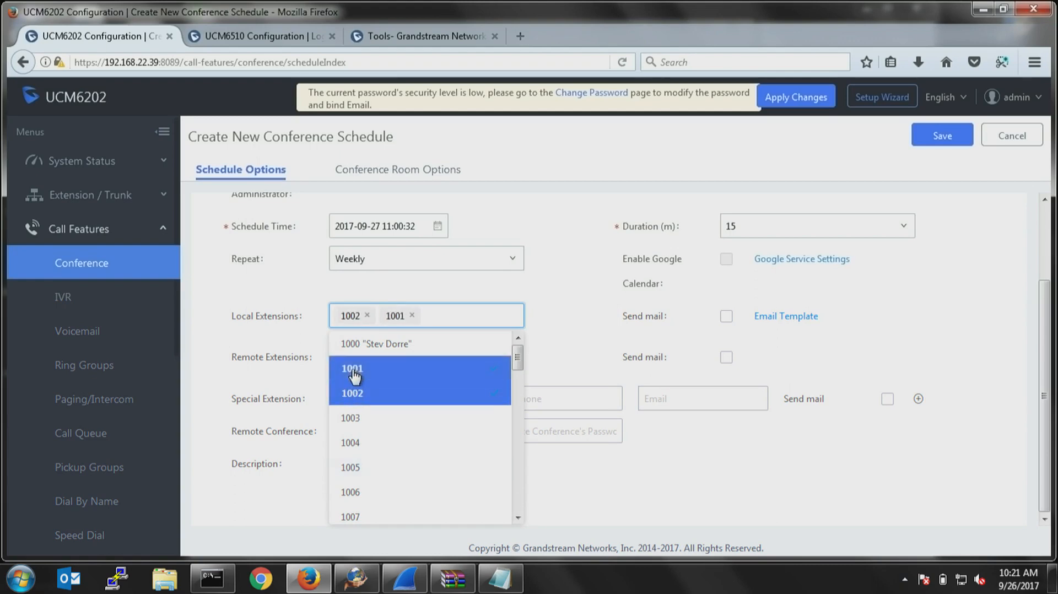
{"action": "left_click", "coordinate": [357, 419]}
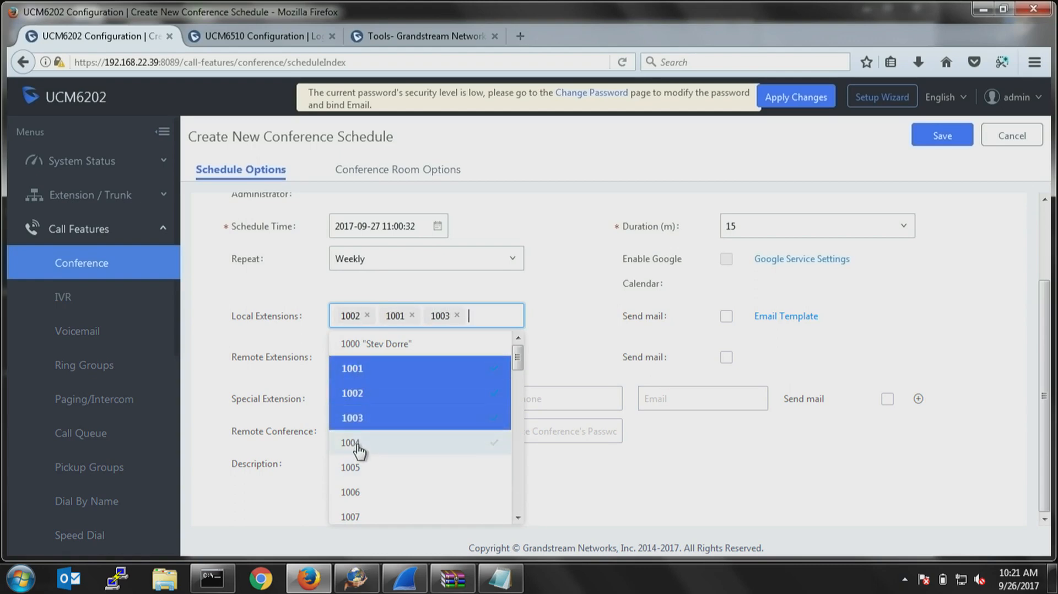
{"action": "left_click", "coordinate": [358, 444]}
{"action": "left_click", "coordinate": [562, 342]}
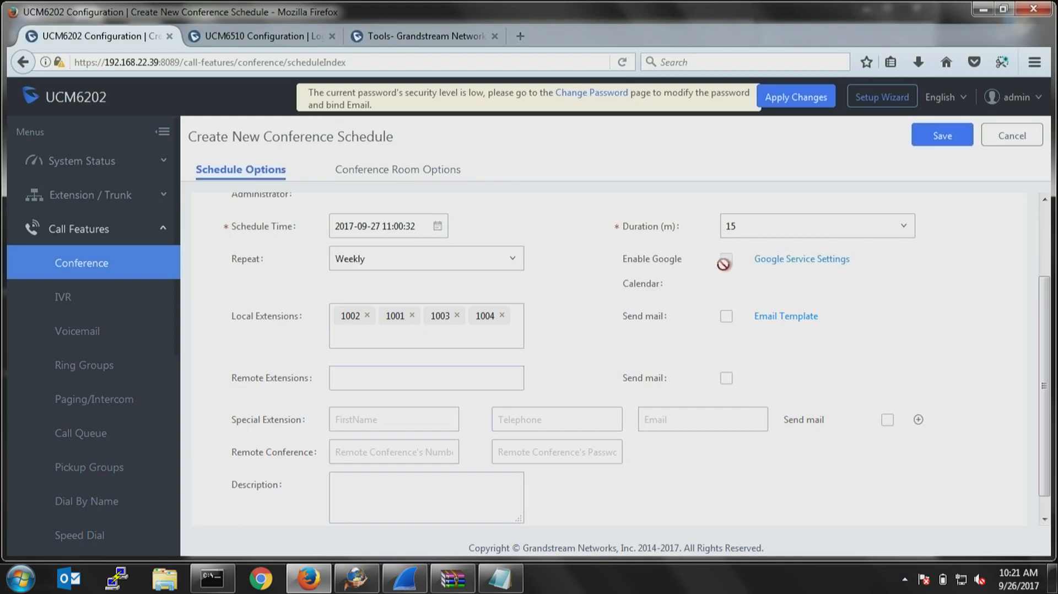
Check the Sales conference schedule's options and save the schedule.
{"action": "scroll", "coordinate": [62, 350], "scroll_direction": "down", "scroll_amount": 5}
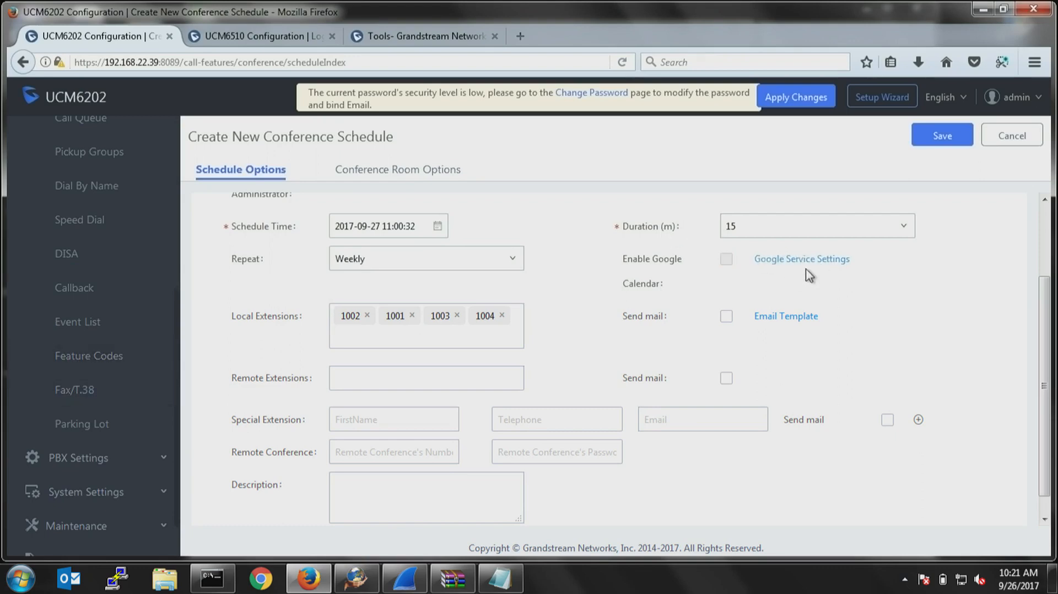
{"action": "scroll", "coordinate": [458, 385], "scroll_direction": "up", "scroll_amount": 3}
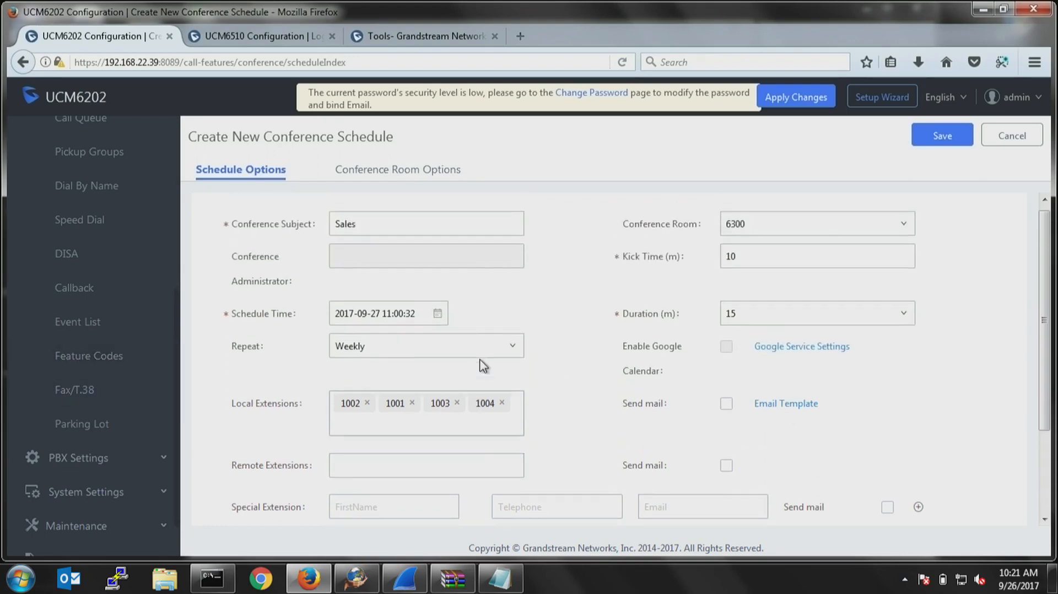
{"action": "scroll", "coordinate": [459, 385], "scroll_direction": "down", "scroll_amount": 3}
{"action": "left_click", "coordinate": [940, 137]}
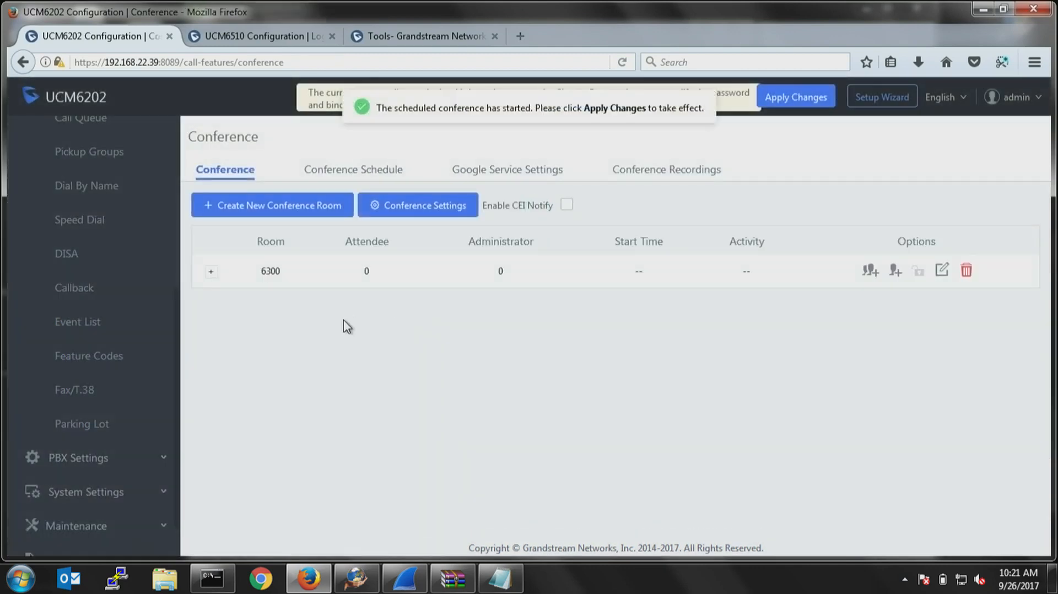
Open the IVR named test for editing and review its basic settings and the available welcome prompts.
{"action": "scroll", "coordinate": [100, 330], "scroll_direction": "up", "scroll_amount": 5}
{"action": "left_click", "coordinate": [70, 301]}
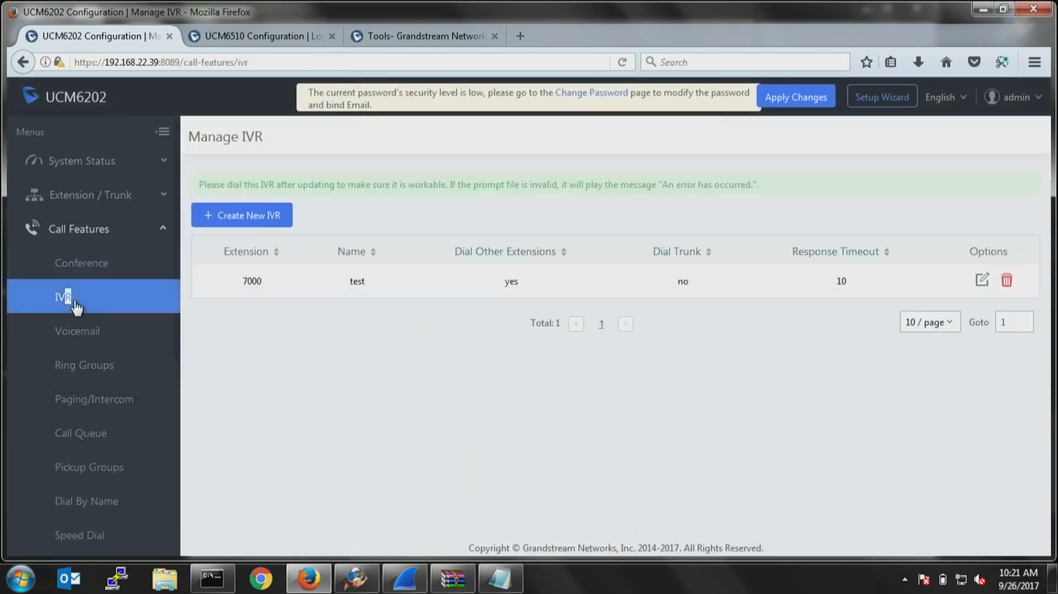
{"action": "left_click", "coordinate": [983, 281]}
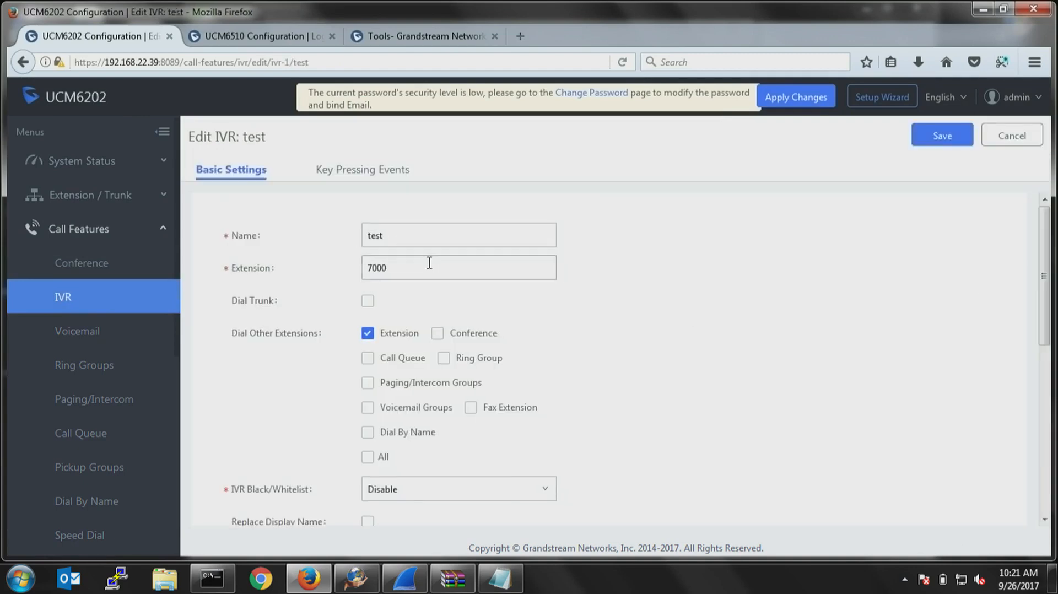
{"action": "scroll", "coordinate": [429, 263], "scroll_direction": "down", "scroll_amount": 2}
{"action": "scroll", "coordinate": [427, 259], "scroll_direction": "up", "scroll_amount": 2}
{"action": "left_click", "coordinate": [419, 243]}
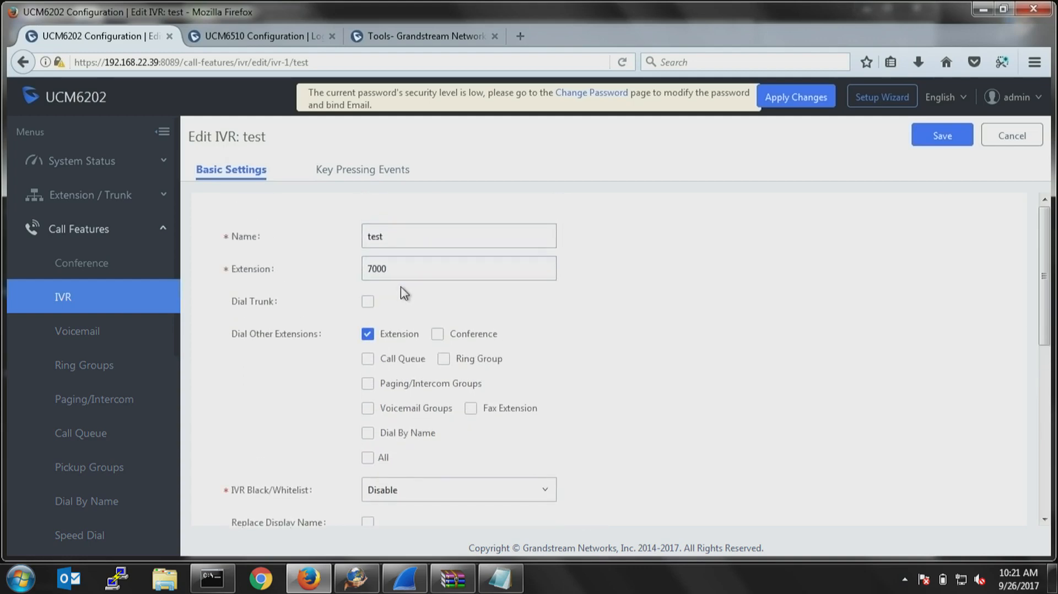
{"action": "scroll", "coordinate": [502, 361], "scroll_direction": "down", "scroll_amount": 3}
{"action": "scroll", "coordinate": [503, 361], "scroll_direction": "down", "scroll_amount": 1}
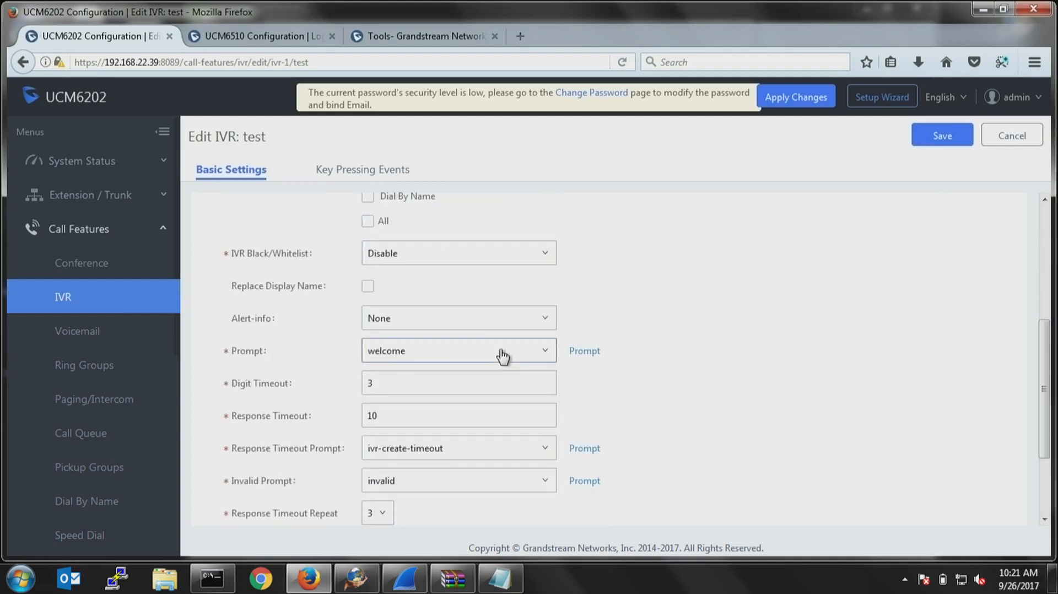
{"action": "left_click", "coordinate": [453, 361]}
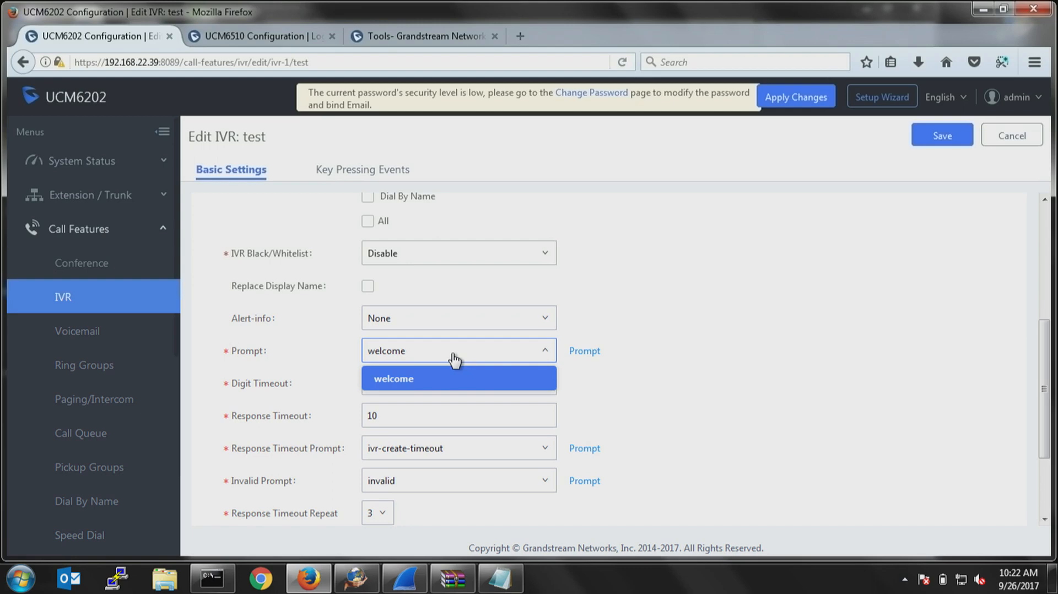
{"action": "left_click", "coordinate": [638, 373]}
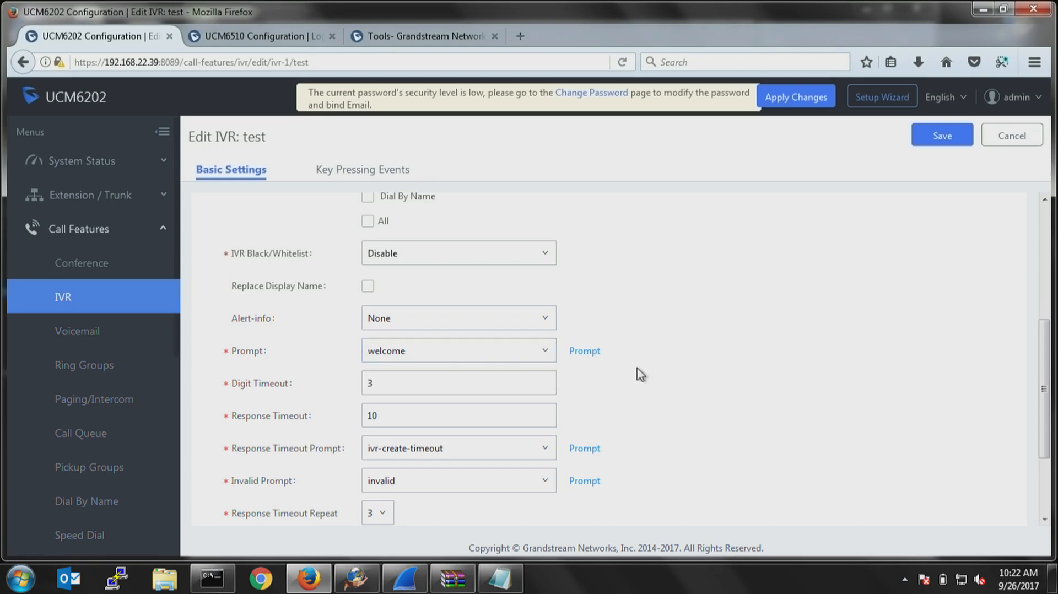
Go to the custom prompts from the IVR's prompt setting and try to set up a new recording named MainGreeting.
{"action": "left_click", "coordinate": [586, 351]}
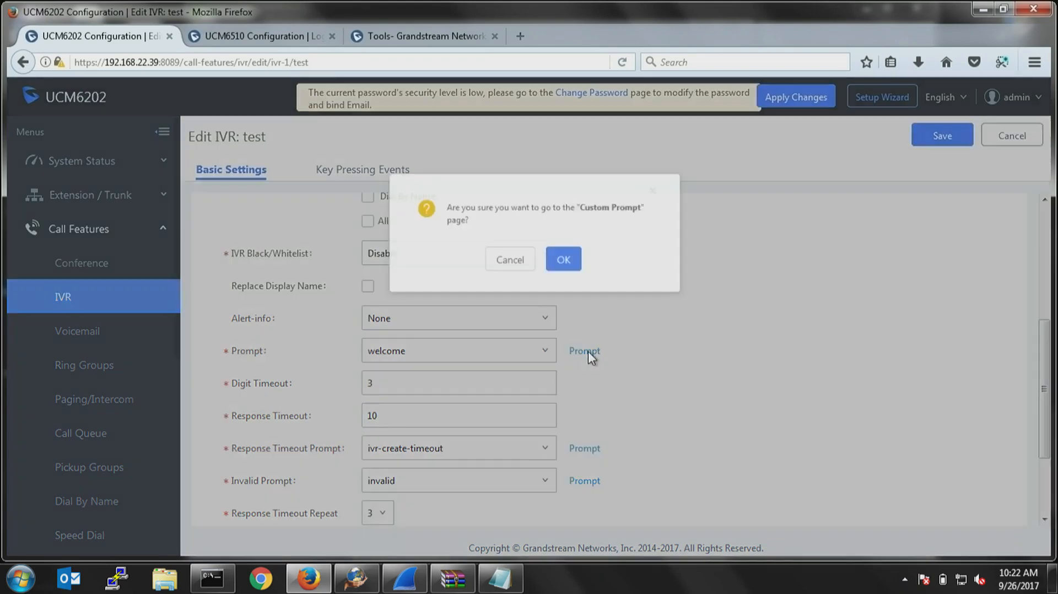
{"action": "left_click", "coordinate": [556, 252]}
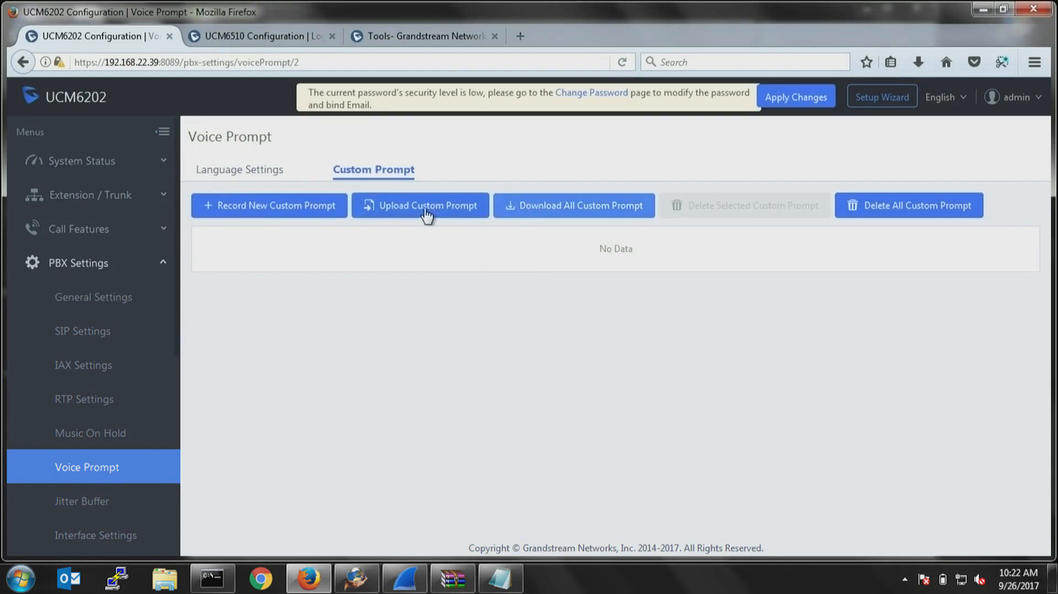
{"action": "left_click", "coordinate": [283, 208]}
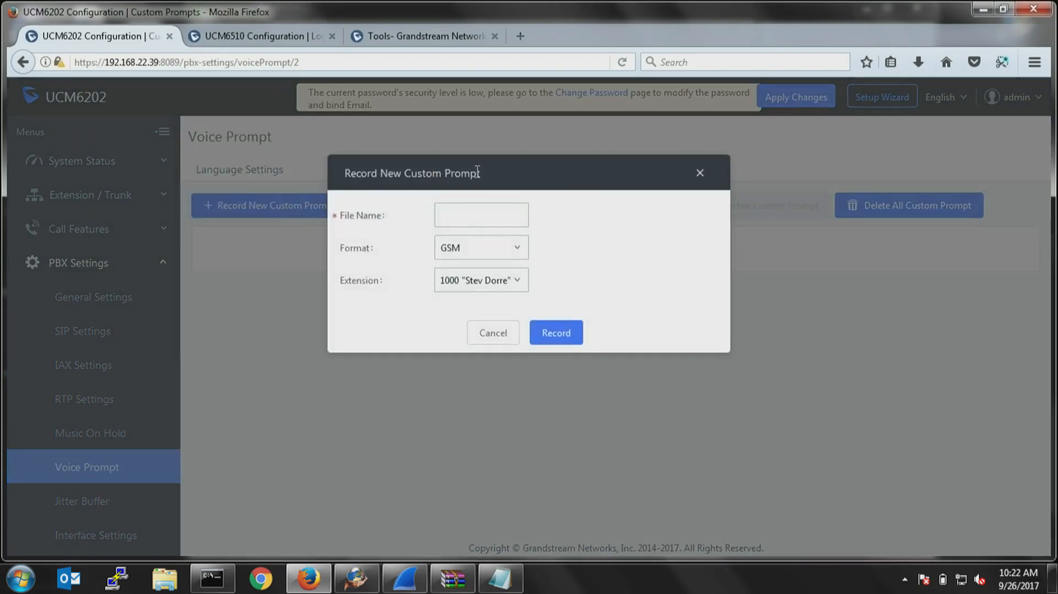
{"action": "left_click", "coordinate": [468, 217]}
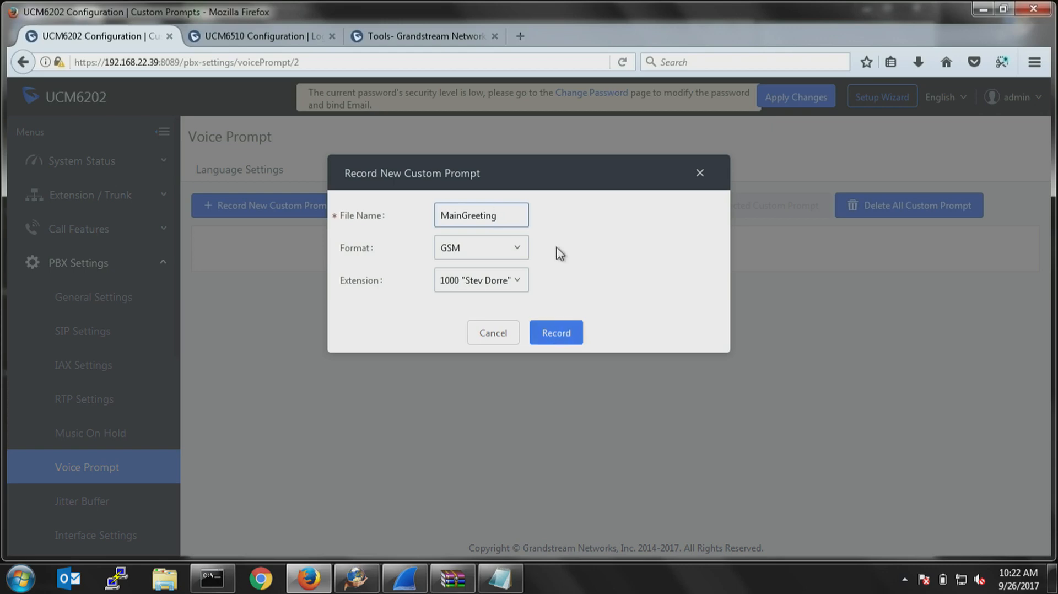
{"action": "left_click", "coordinate": [499, 337]}
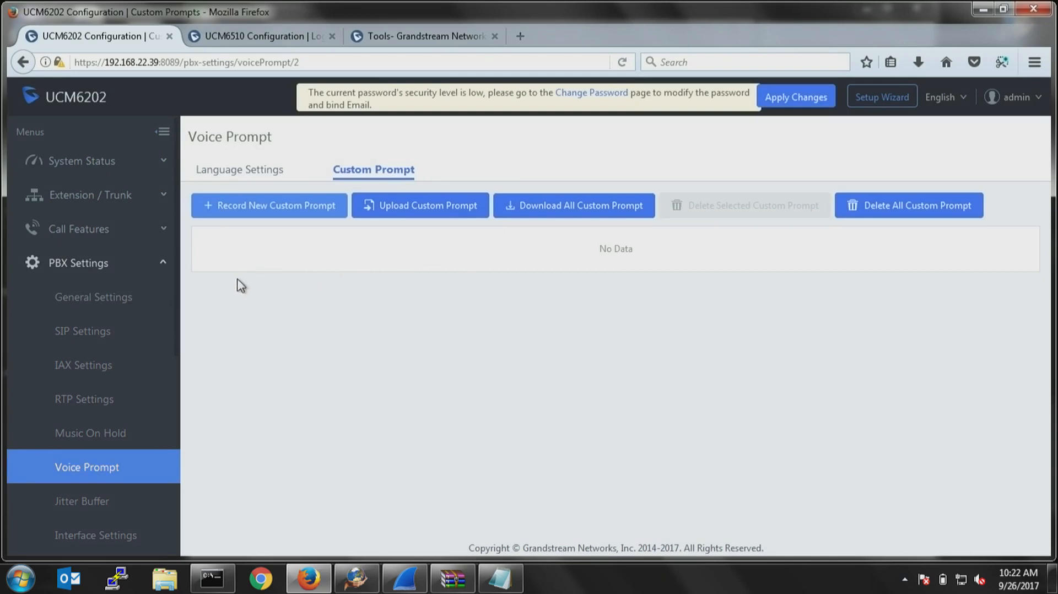
Reopen the test IVR for editing and check which prompts can be chosen for it.
{"action": "left_click", "coordinate": [74, 229]}
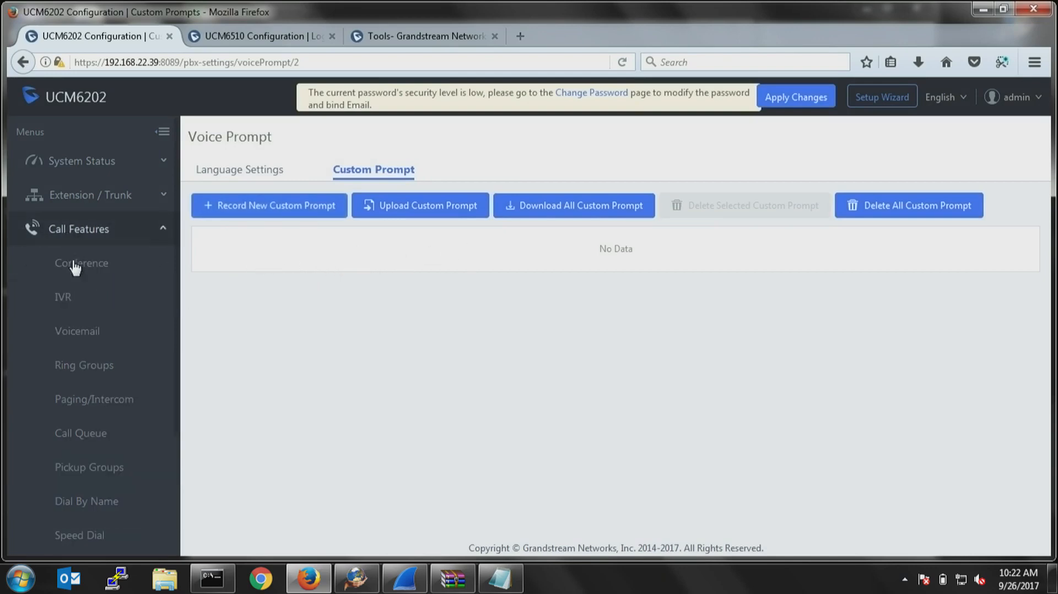
{"action": "left_click", "coordinate": [63, 297]}
{"action": "left_click", "coordinate": [981, 282]}
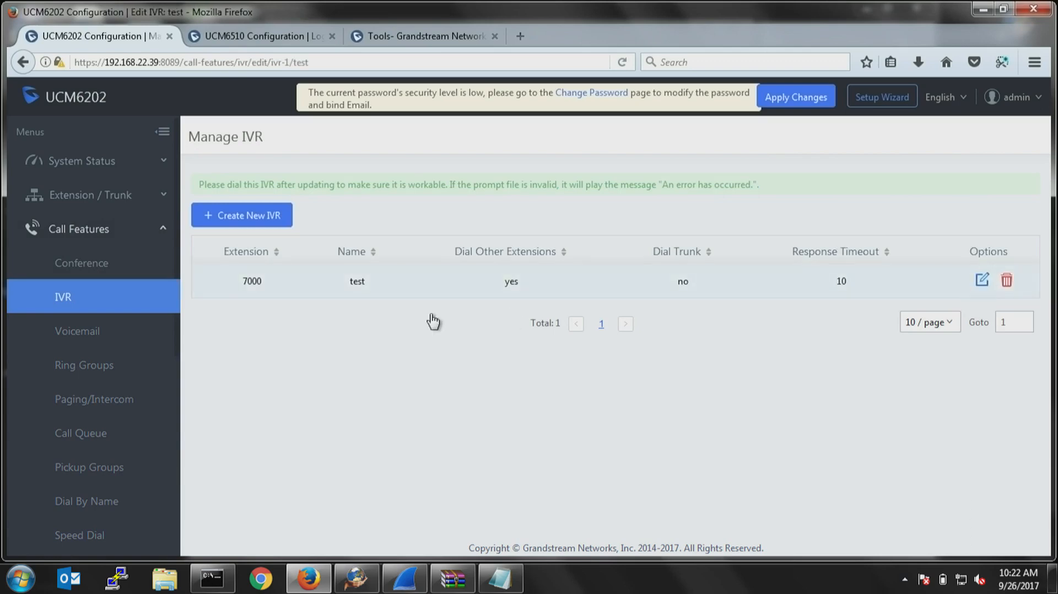
{"action": "scroll", "coordinate": [401, 346], "scroll_direction": "down", "scroll_amount": 5}
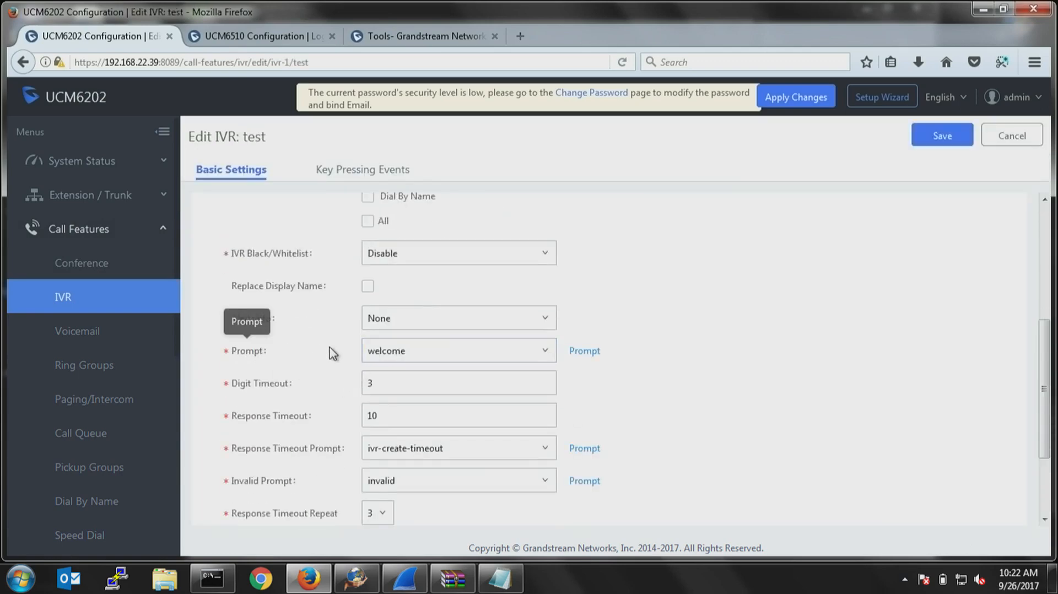
{"action": "left_click", "coordinate": [452, 354]}
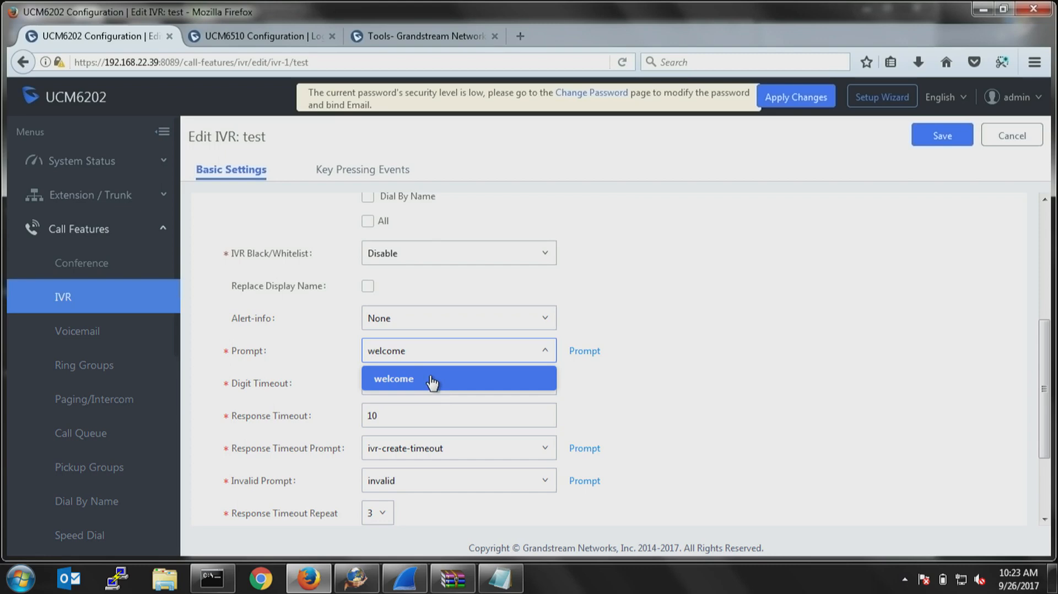
{"action": "left_click", "coordinate": [768, 376]}
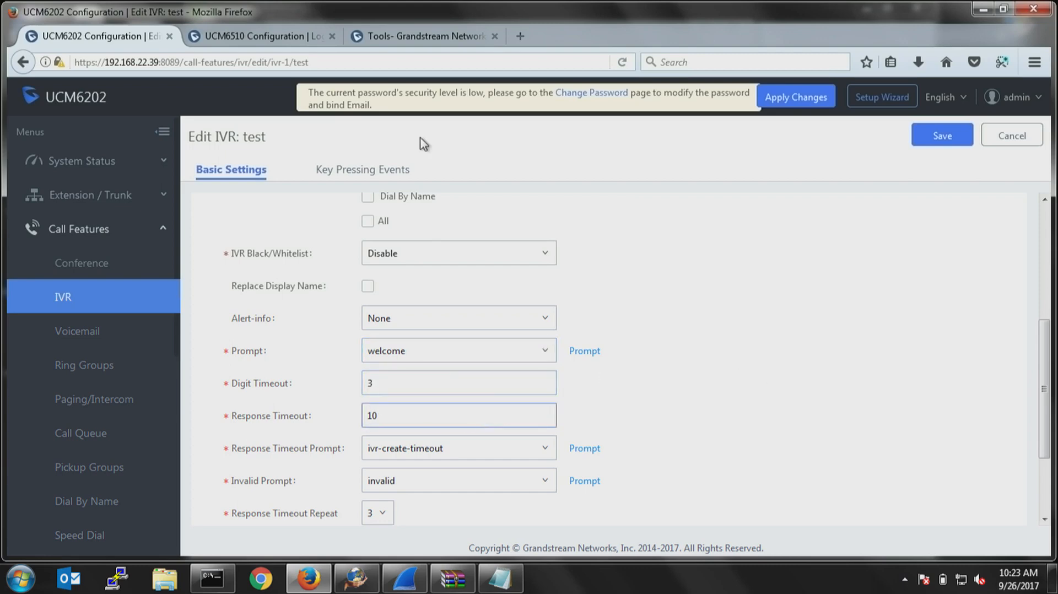
Set the test IVR's key 0 event to Voicemail for extension 1000.
{"action": "left_click", "coordinate": [342, 170]}
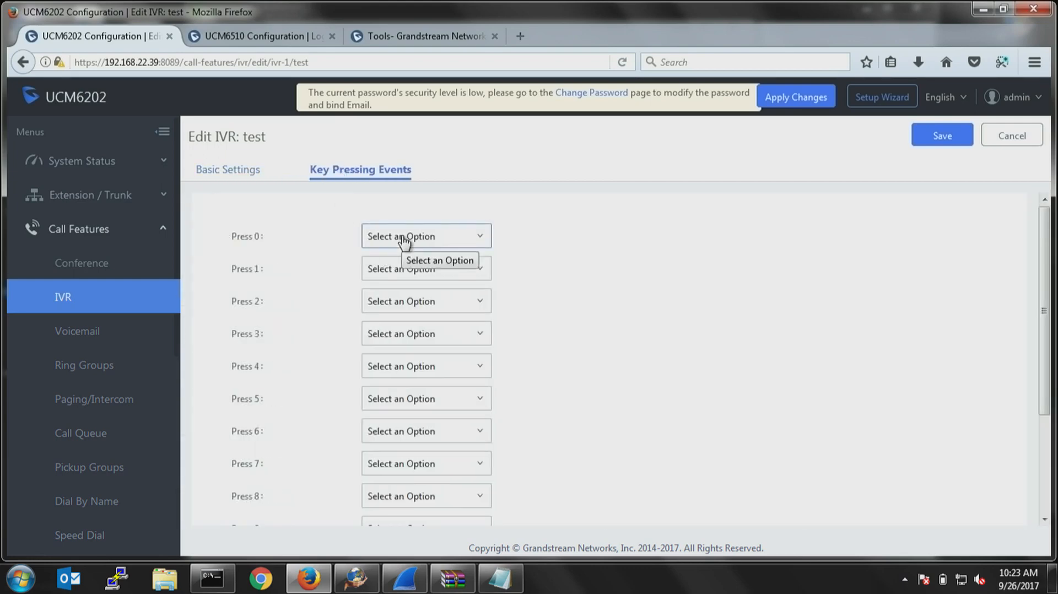
{"action": "left_click", "coordinate": [404, 238]}
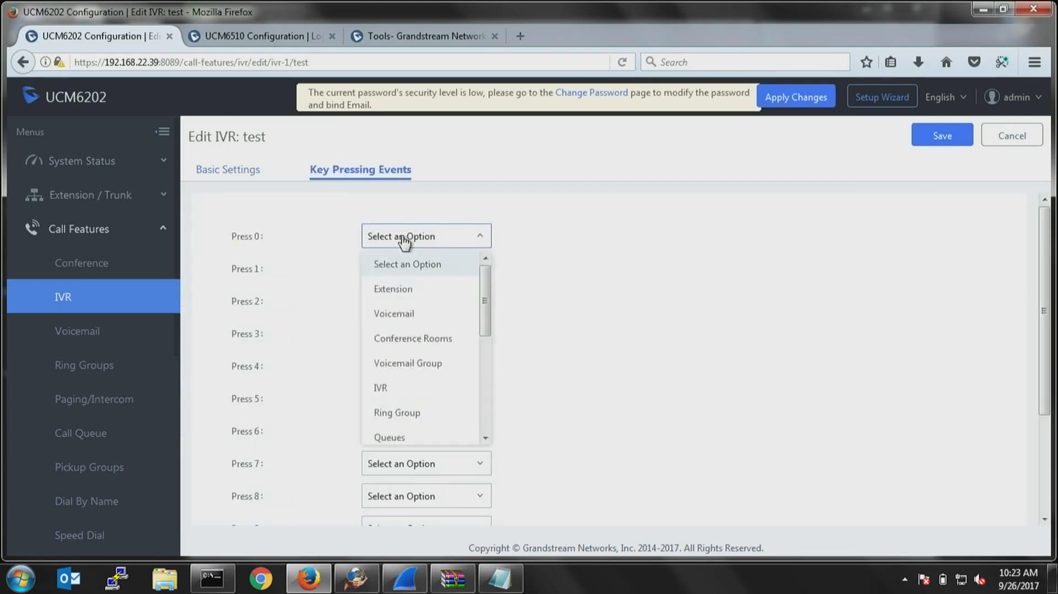
{"action": "left_click", "coordinate": [399, 305]}
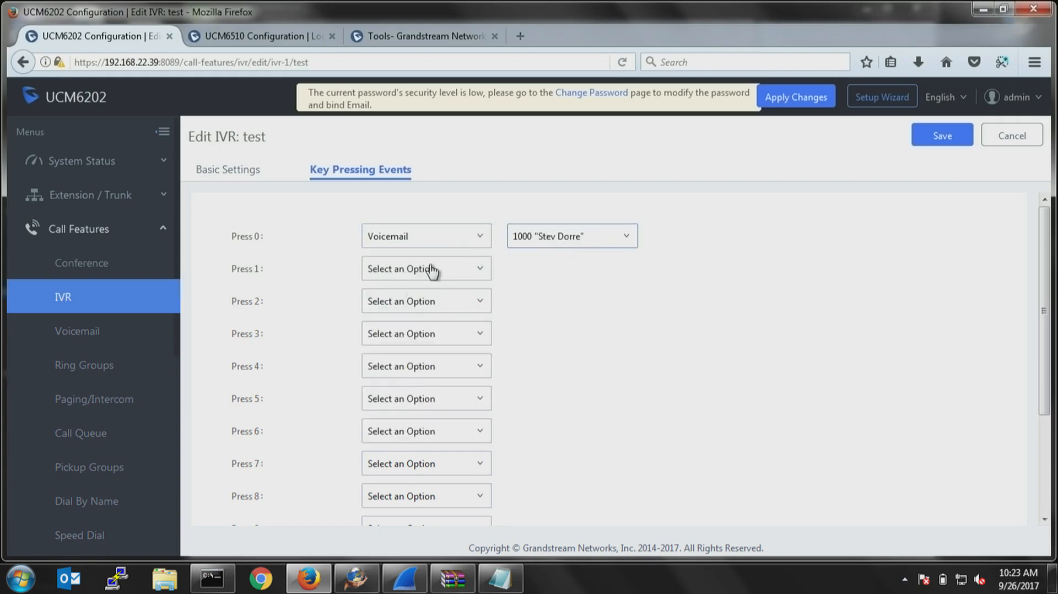
Set the key 1 event to Extension 1002 and the key 2 event to the IVR test.
{"action": "left_click", "coordinate": [393, 273]}
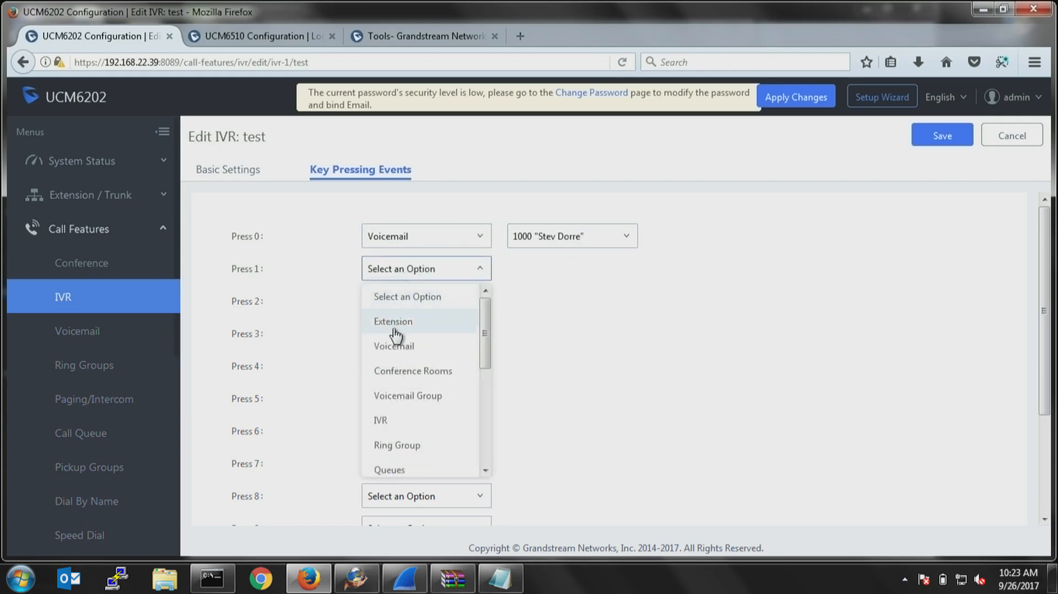
{"action": "left_click", "coordinate": [394, 322]}
{"action": "triple_click", "coordinate": [579, 273]}
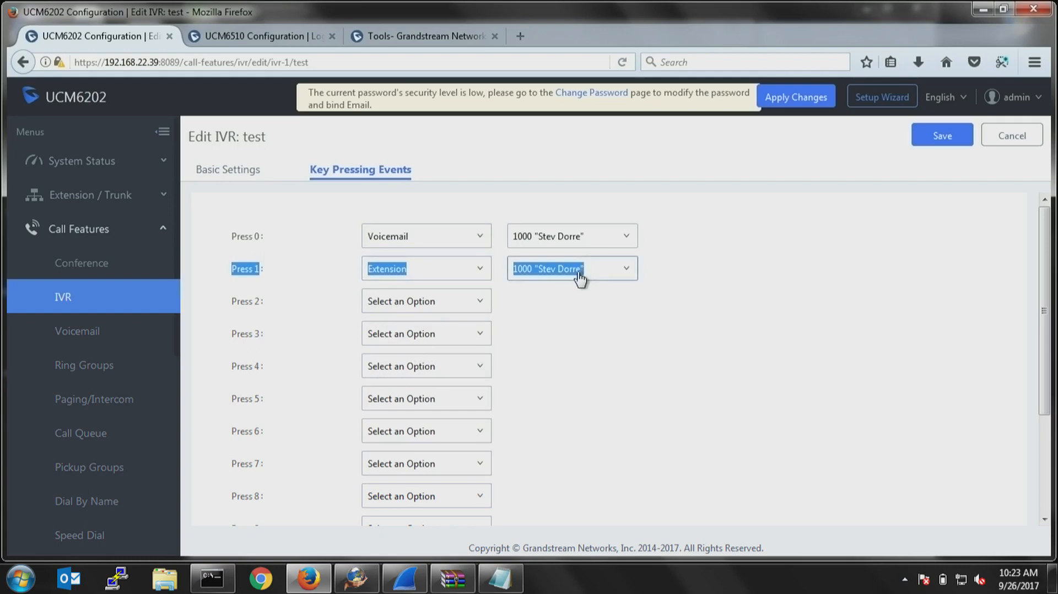
{"action": "left_click", "coordinate": [573, 274]}
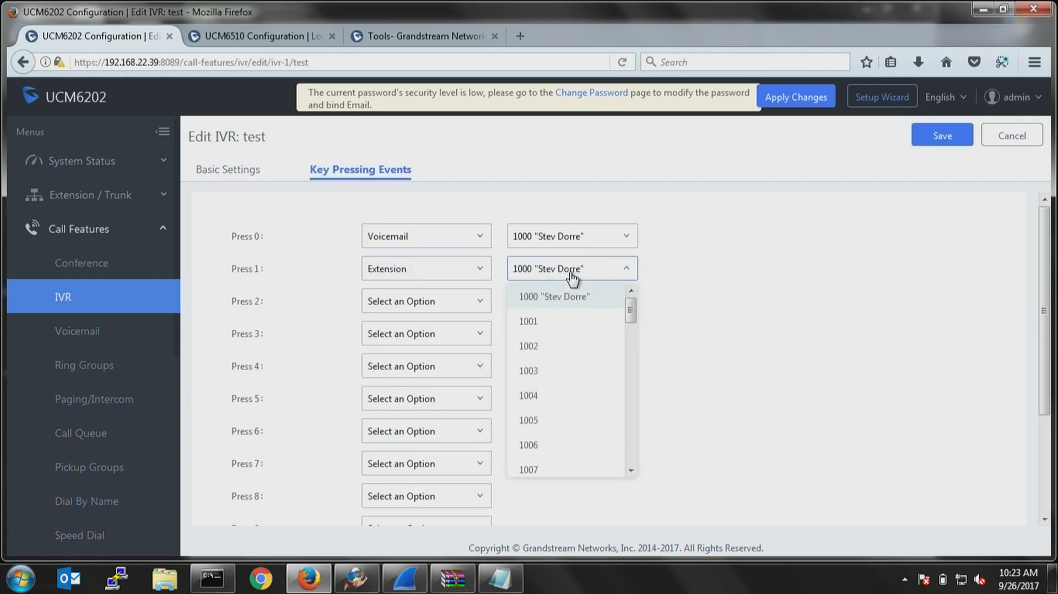
{"action": "left_click", "coordinate": [534, 353]}
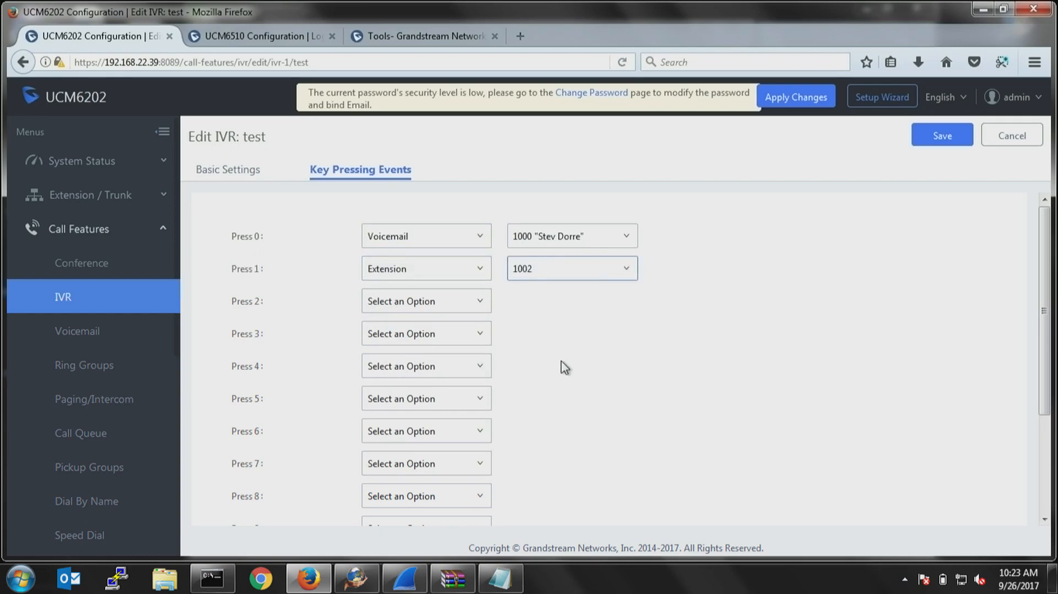
{"action": "left_click", "coordinate": [422, 308]}
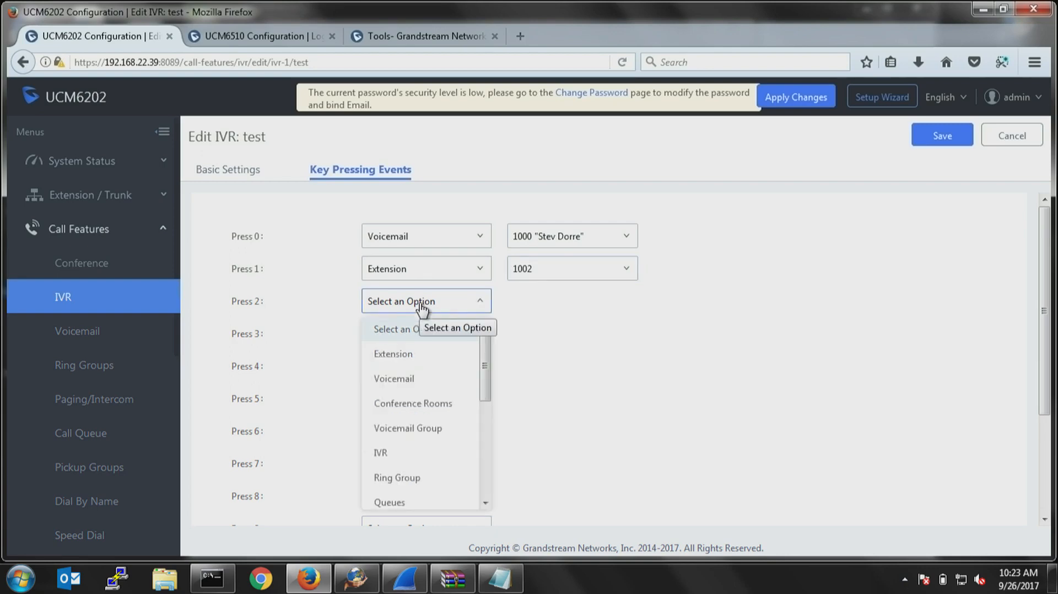
{"action": "left_click", "coordinate": [407, 450]}
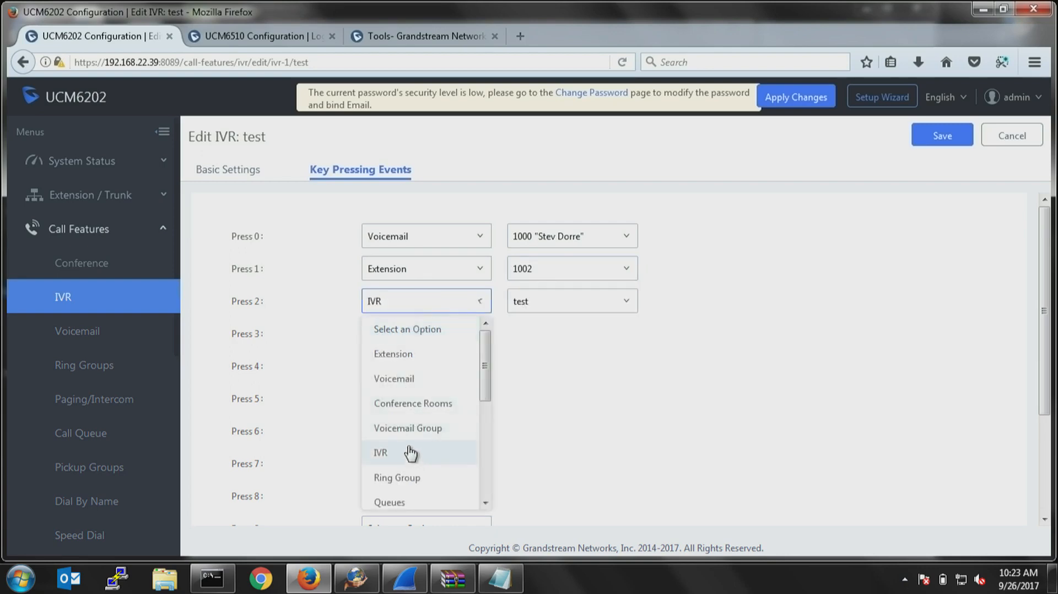
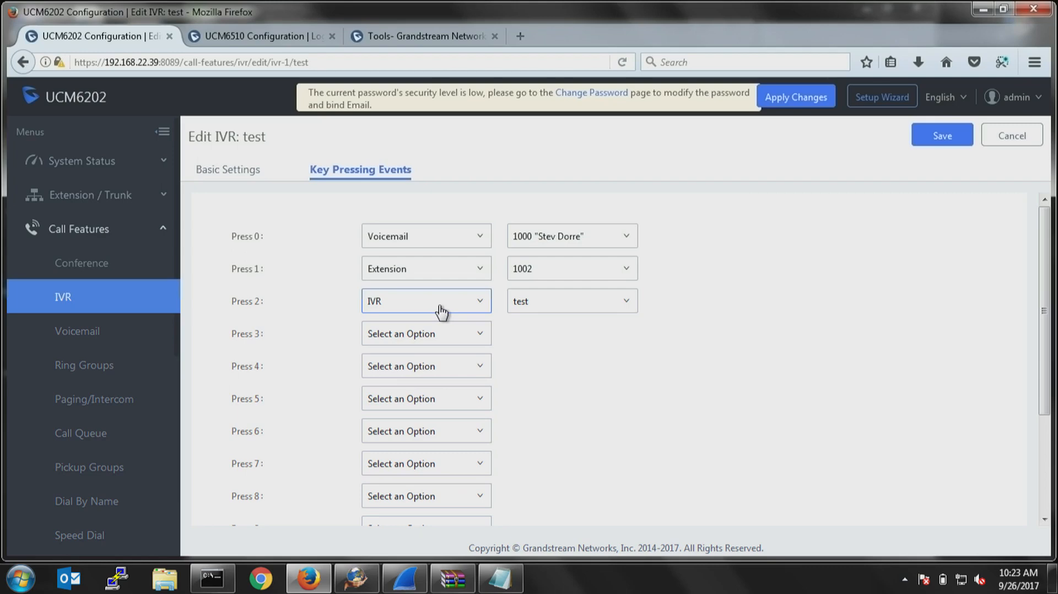
Save the key pressing events of the test IVR.
{"action": "left_click", "coordinate": [959, 138]}
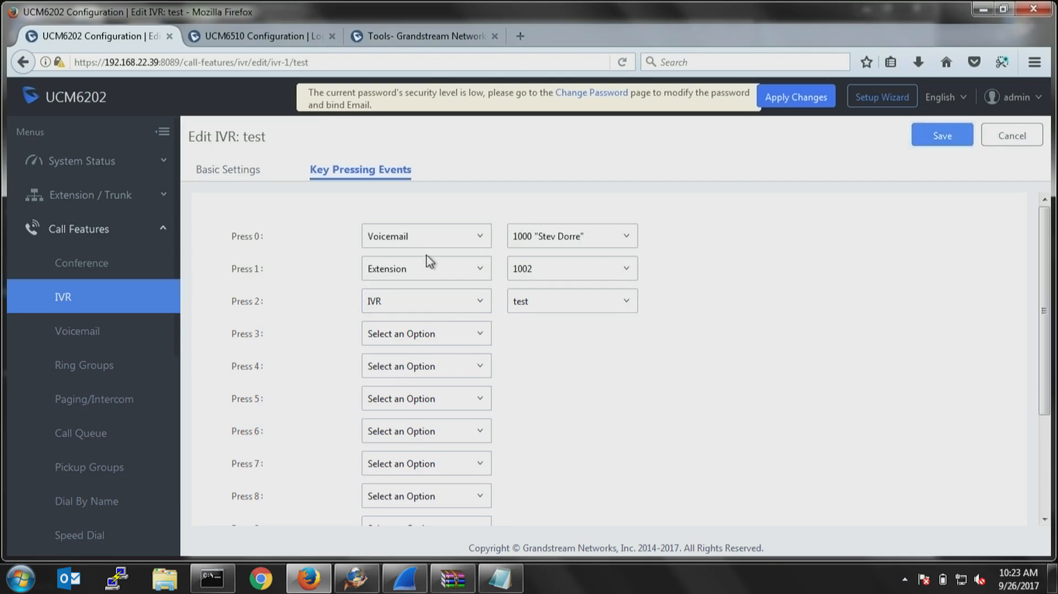
Start a new ring group and name it Ring_group.
{"action": "left_click", "coordinate": [95, 368]}
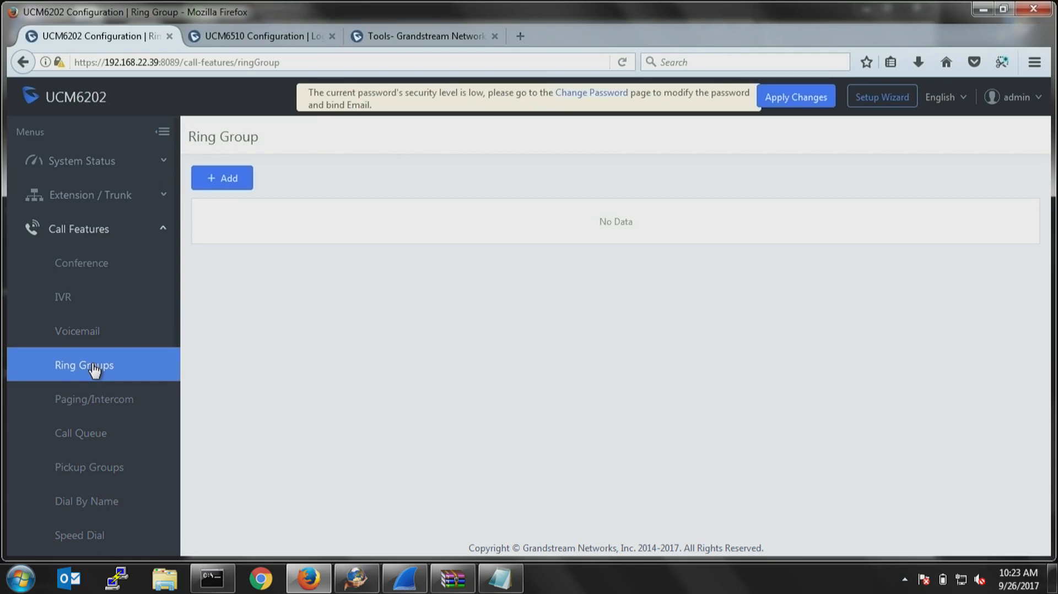
{"action": "left_click", "coordinate": [230, 180]}
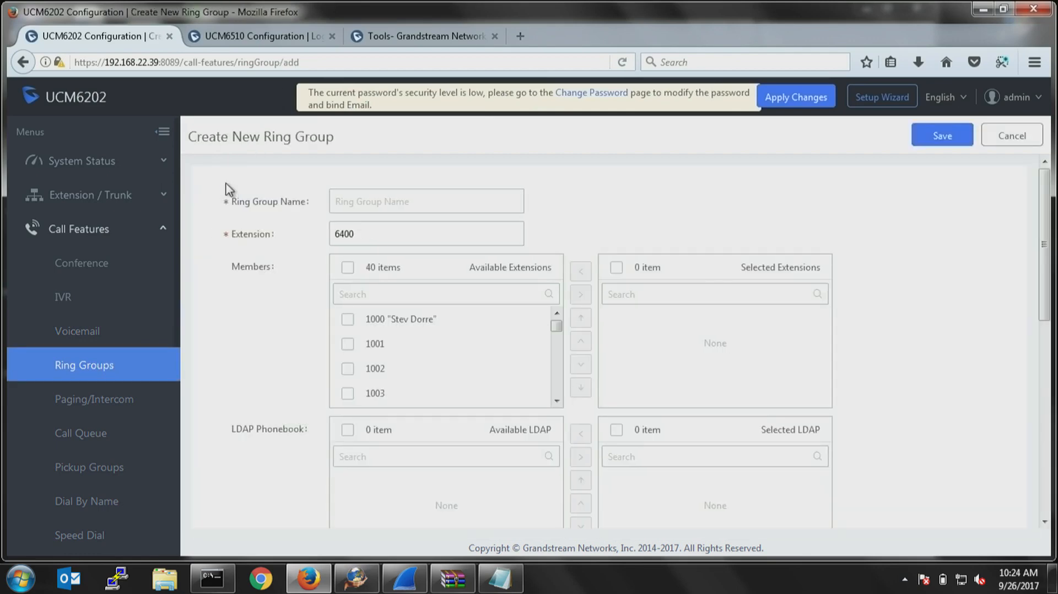
{"action": "left_click", "coordinate": [396, 292]}
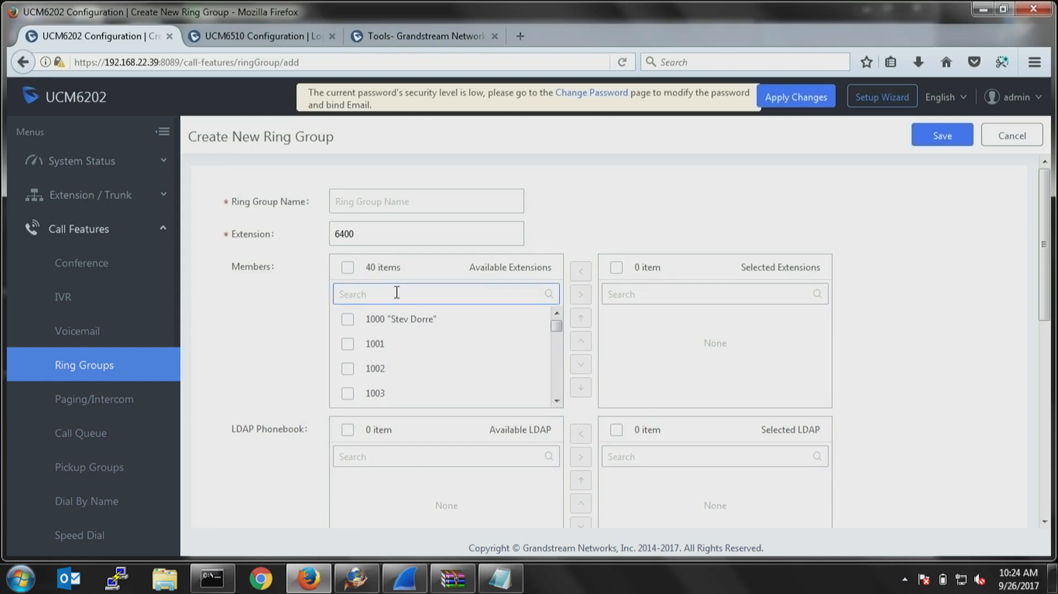
{"action": "left_click", "coordinate": [362, 201]}
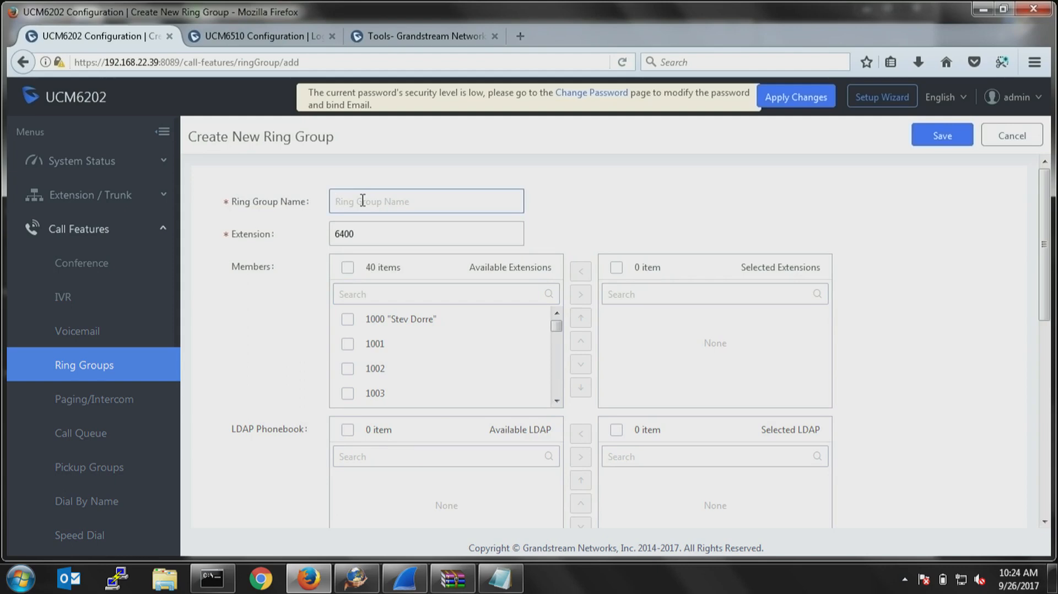
{"action": "type", "text": "Ring g"}
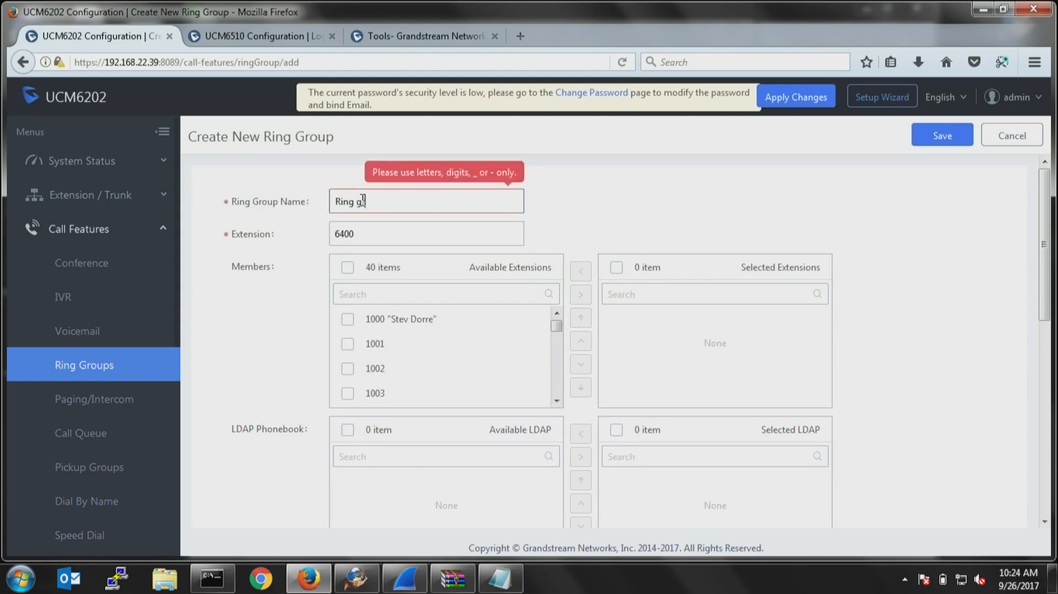
{"action": "type", "text": "roup"}
{"action": "left_click", "coordinate": [362, 200]}
{"action": "key", "text": "BackSpace"}
{"action": "type", "text": "_group"}
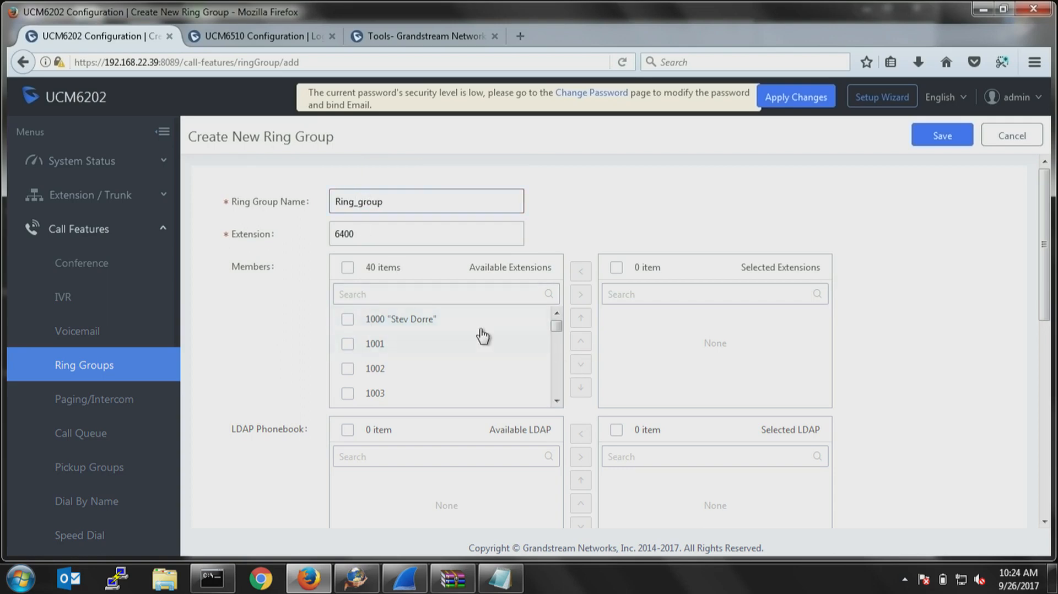
Add extensions 1000, 1001 and 1002 as members of the new ring group and review its remaining options.
{"action": "left_click", "coordinate": [348, 324]}
{"action": "left_click", "coordinate": [349, 346]}
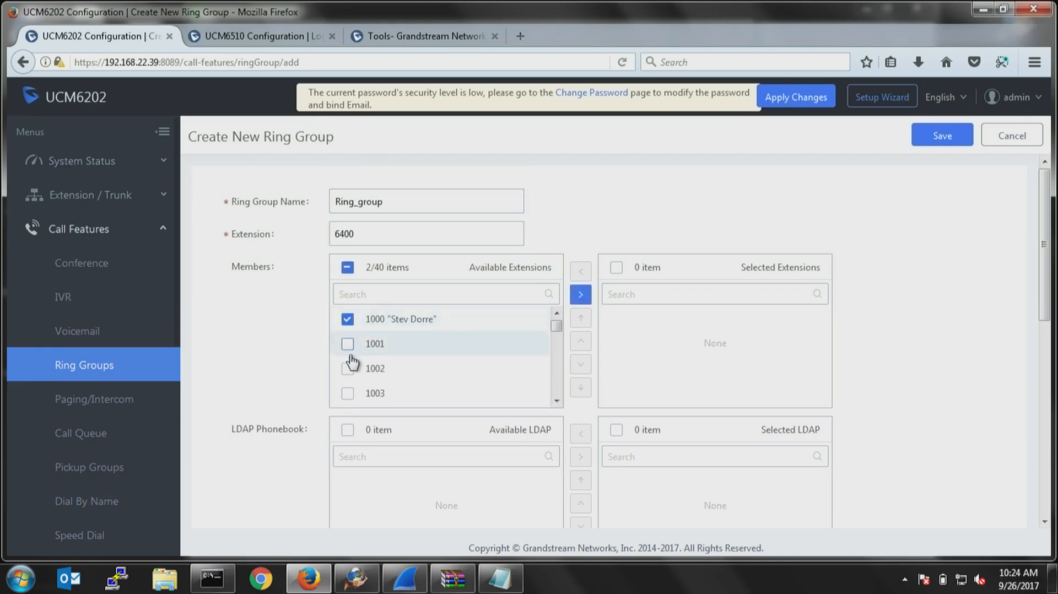
{"action": "left_click", "coordinate": [348, 369]}
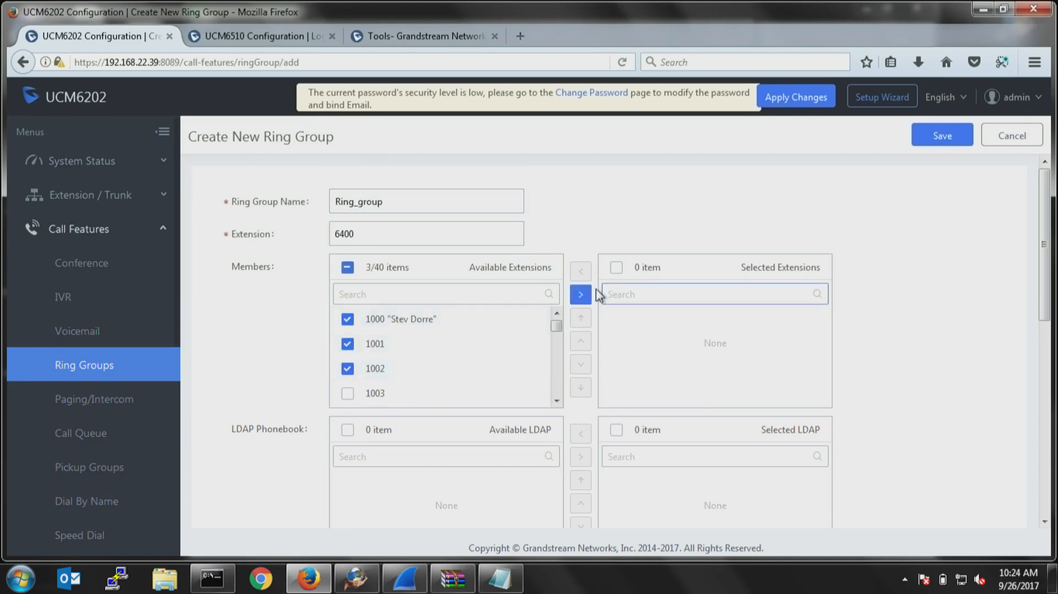
{"action": "left_click", "coordinate": [579, 294]}
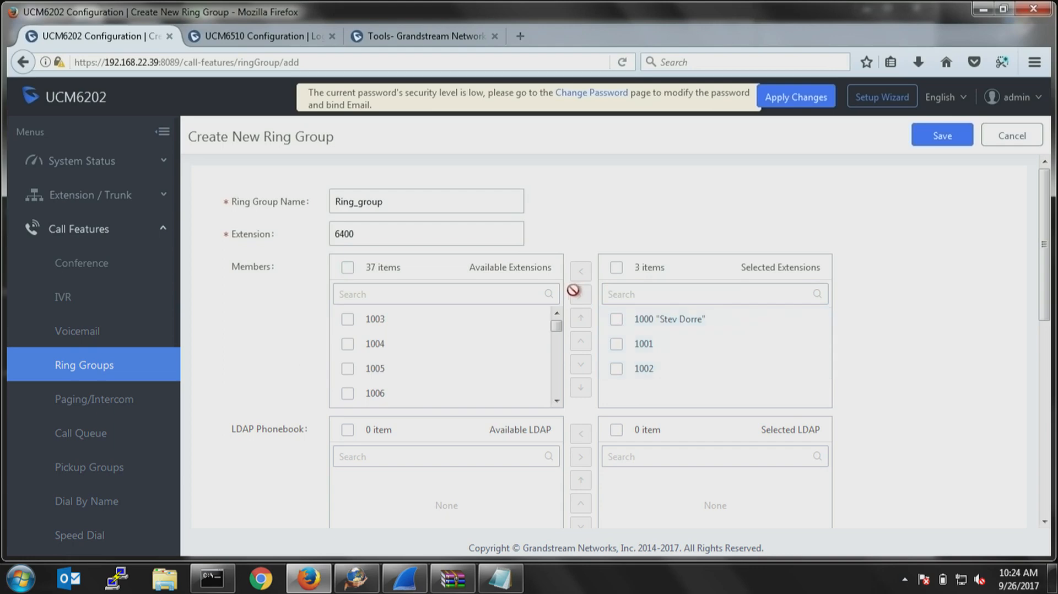
{"action": "scroll", "coordinate": [848, 418], "scroll_direction": "down", "scroll_amount": 2}
{"action": "scroll", "coordinate": [848, 417], "scroll_direction": "down", "scroll_amount": 3}
{"action": "scroll", "coordinate": [496, 266], "scroll_direction": "up", "scroll_amount": 2}
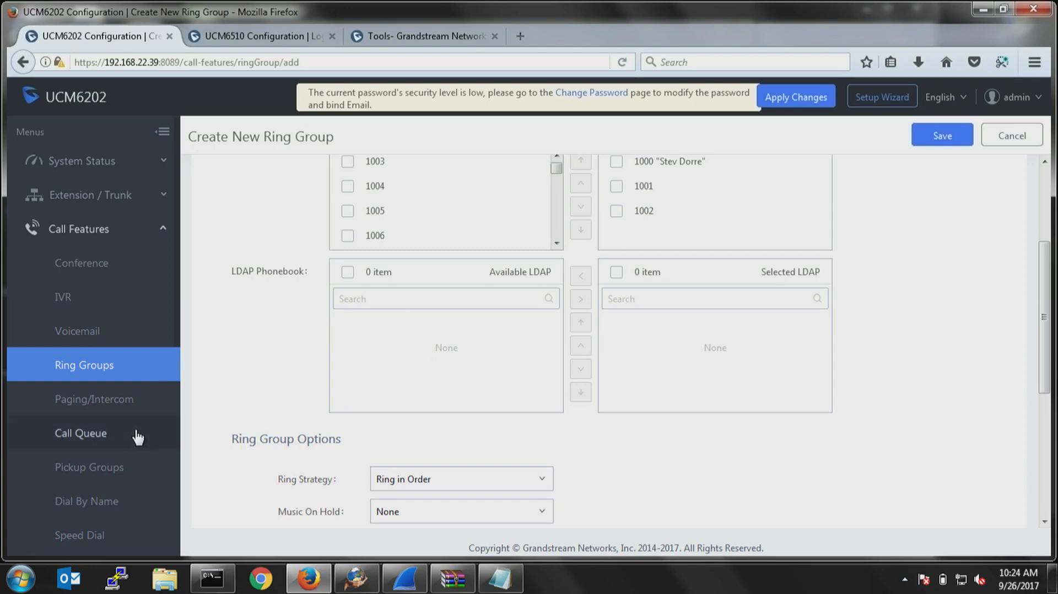
Start a new paging/intercom group named Warehouse with extension 6200 and check the available group types.
{"action": "left_click", "coordinate": [110, 406]}
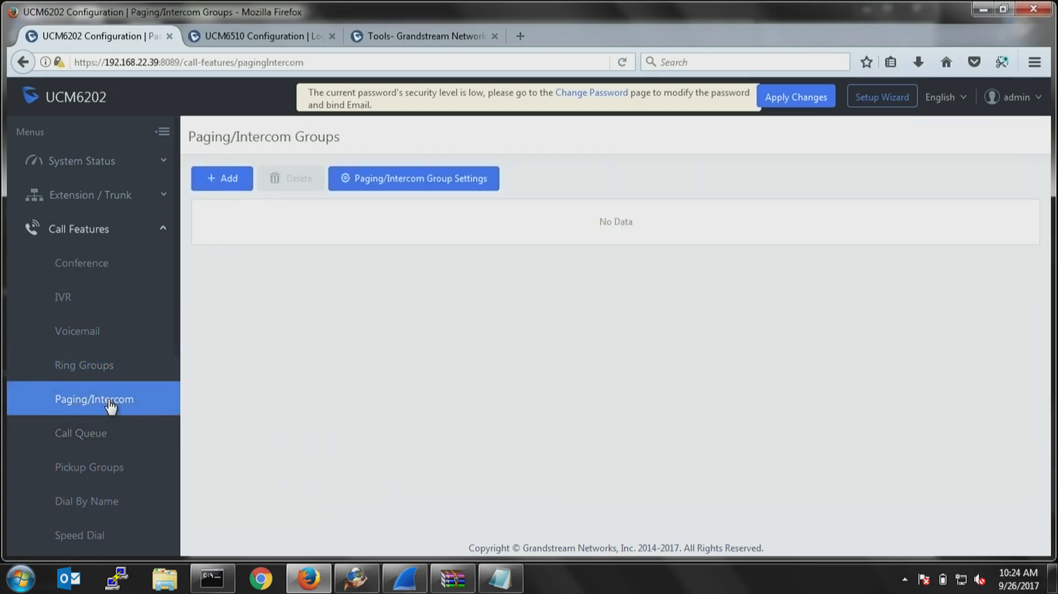
{"action": "left_click", "coordinate": [228, 184]}
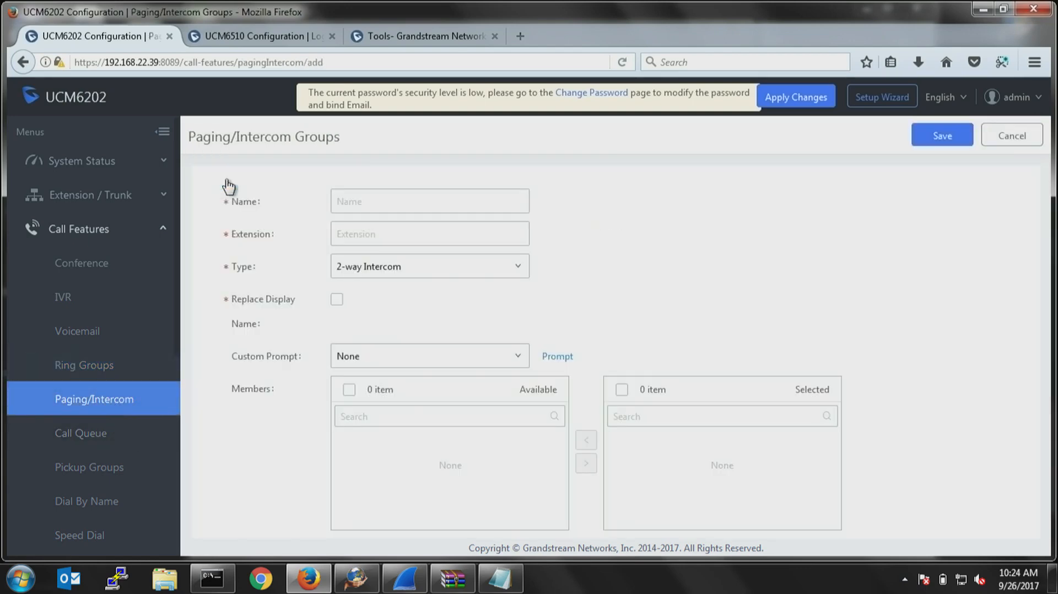
{"action": "left_click", "coordinate": [395, 203]}
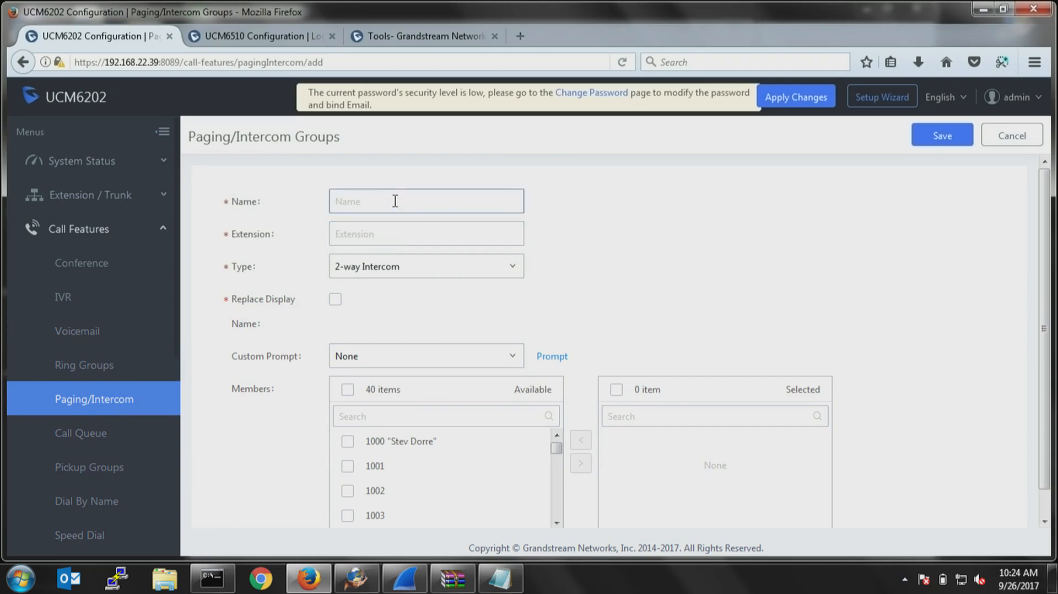
{"action": "type", "text": "Warehouse"}
{"action": "left_click", "coordinate": [393, 230]}
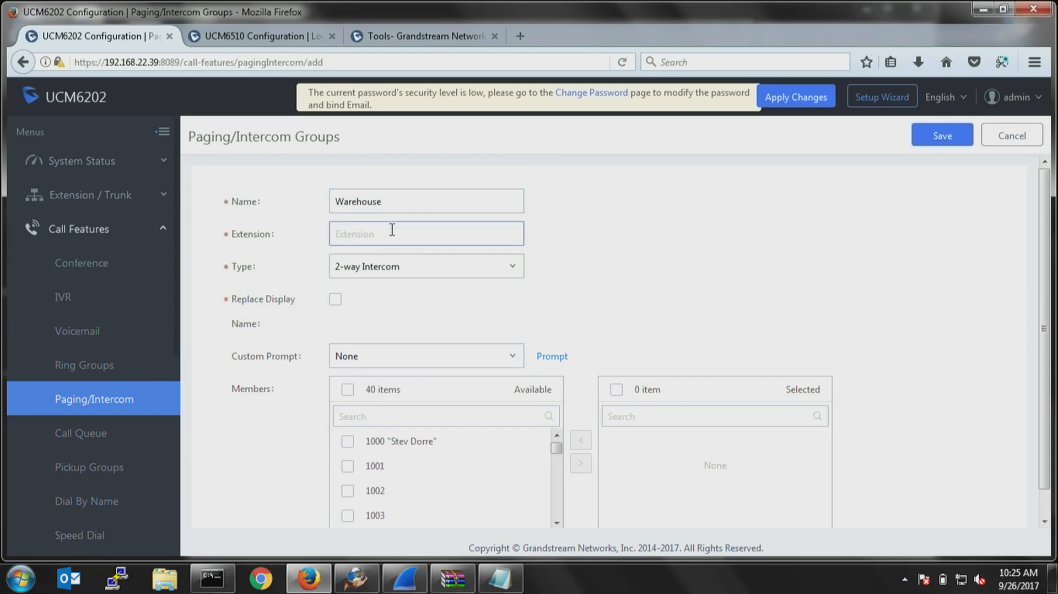
{"action": "type", "text": "6200"}
{"action": "left_click", "coordinate": [401, 271]}
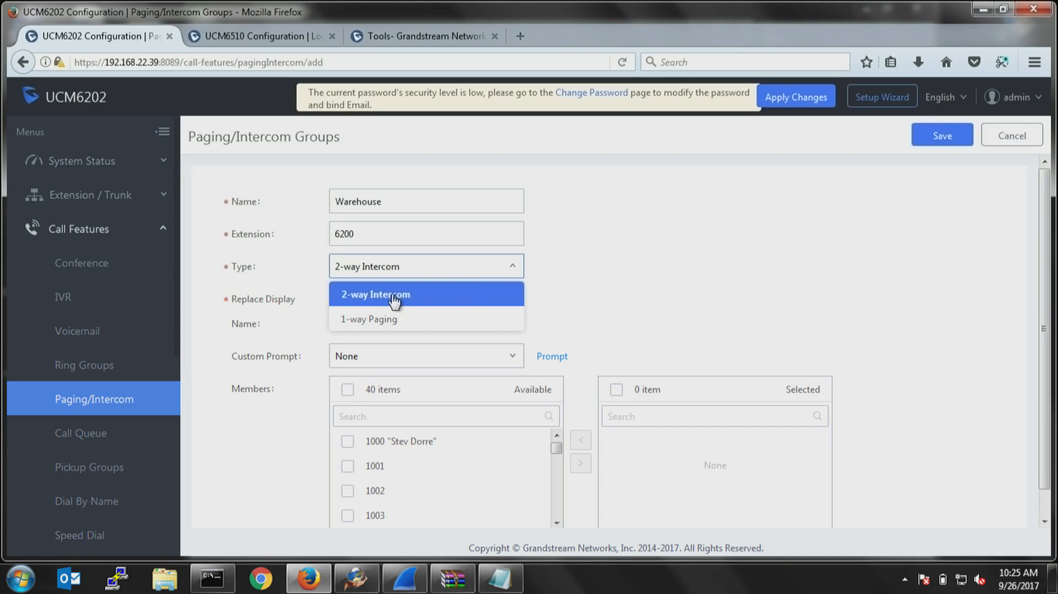
{"action": "left_click", "coordinate": [747, 314]}
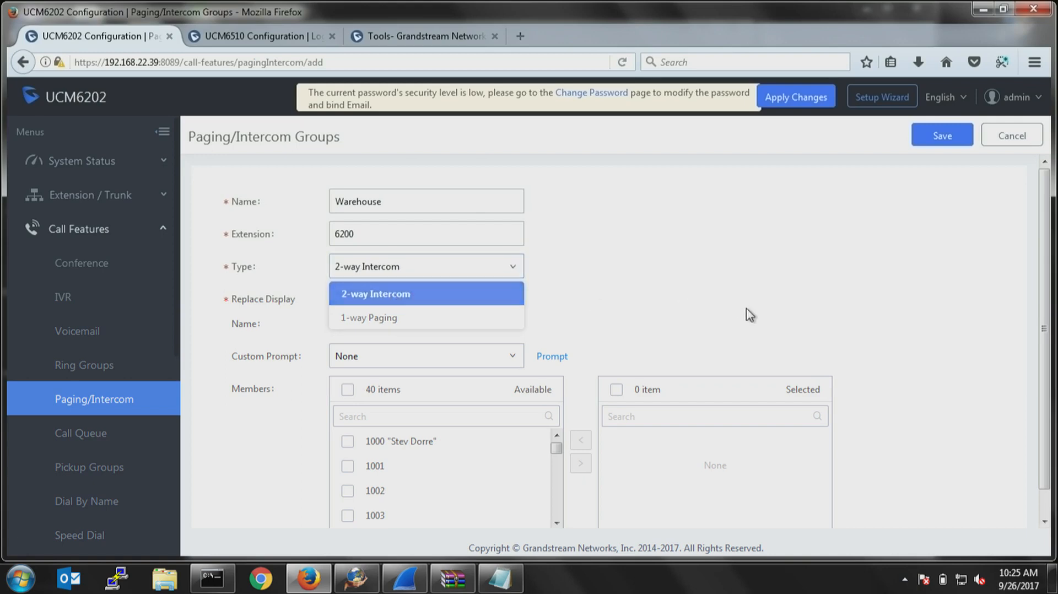
Add extensions 1000, 1001, 1002 and 1003 as members of the Warehouse paging/intercom group.
{"action": "scroll", "coordinate": [674, 319], "scroll_direction": "down", "scroll_amount": 1}
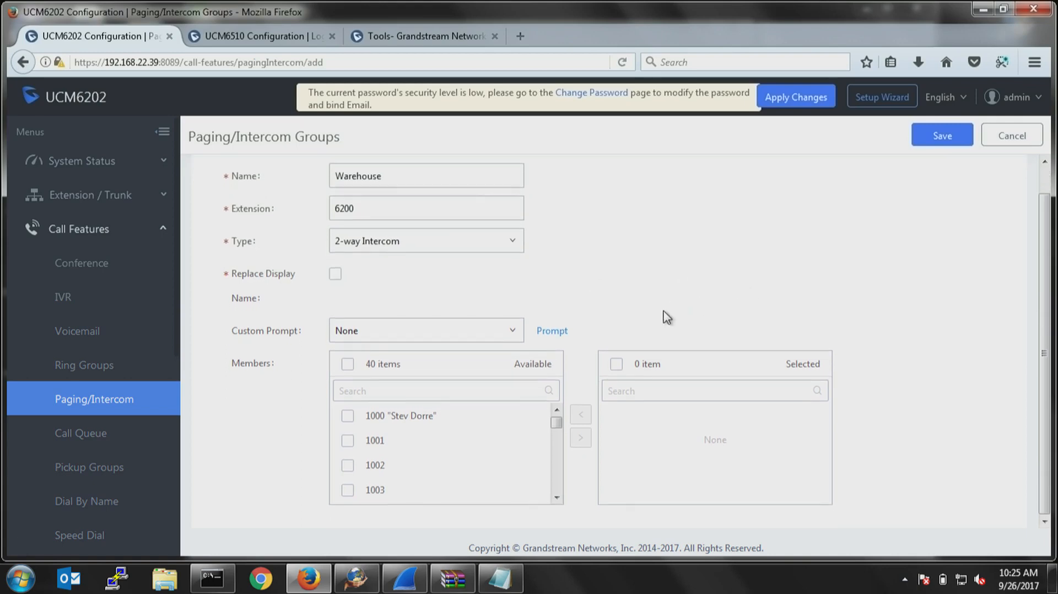
{"action": "left_click", "coordinate": [347, 415]}
{"action": "left_click", "coordinate": [347, 440]}
{"action": "left_click", "coordinate": [347, 464]}
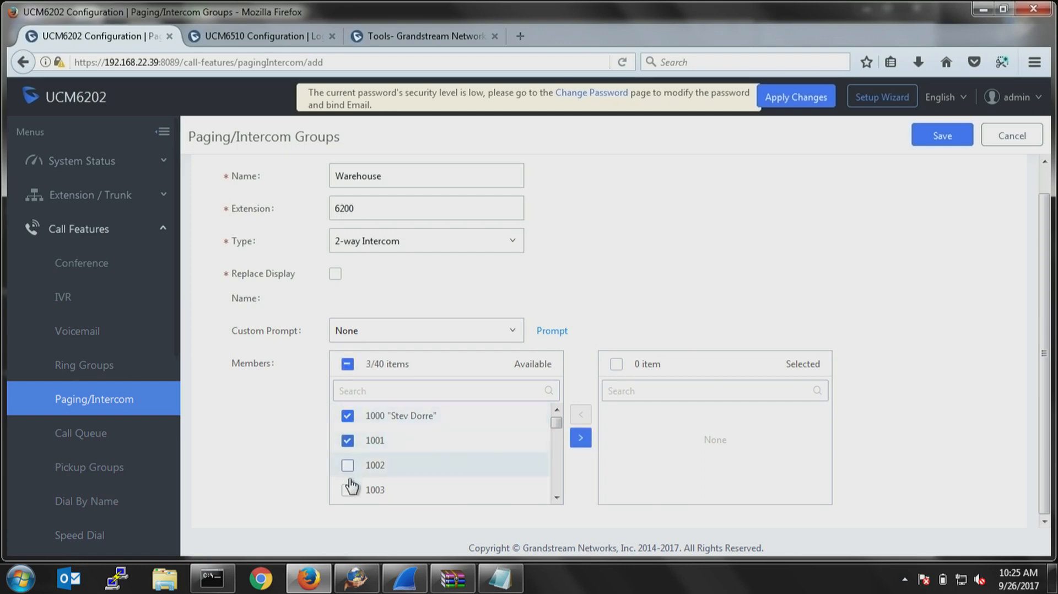
{"action": "left_click", "coordinate": [347, 489]}
{"action": "left_click", "coordinate": [579, 438]}
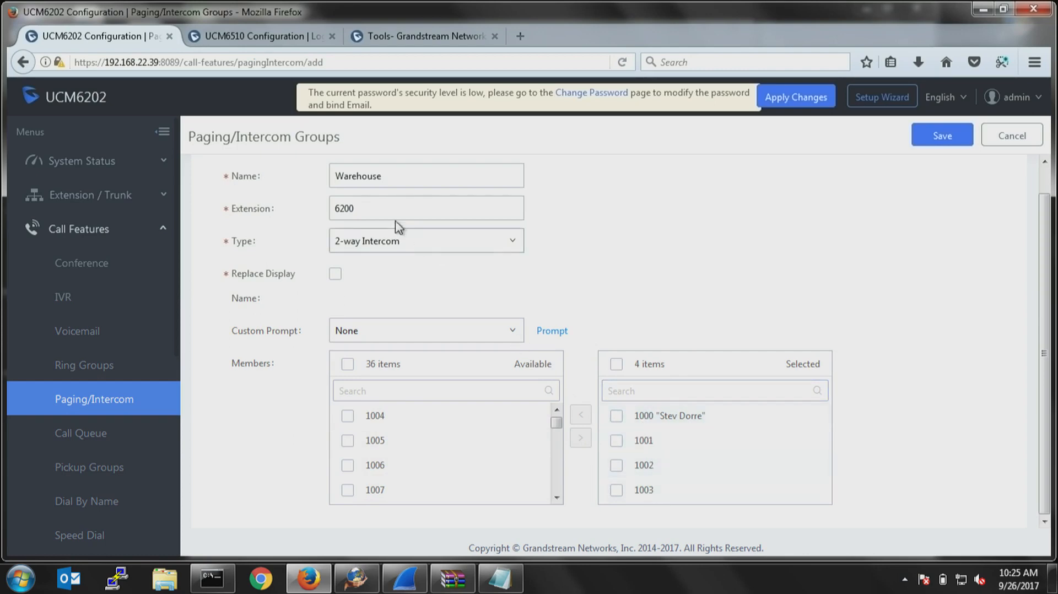
{"action": "left_click_drag", "start_coordinate": [377, 210], "coordinate": [311, 212]}
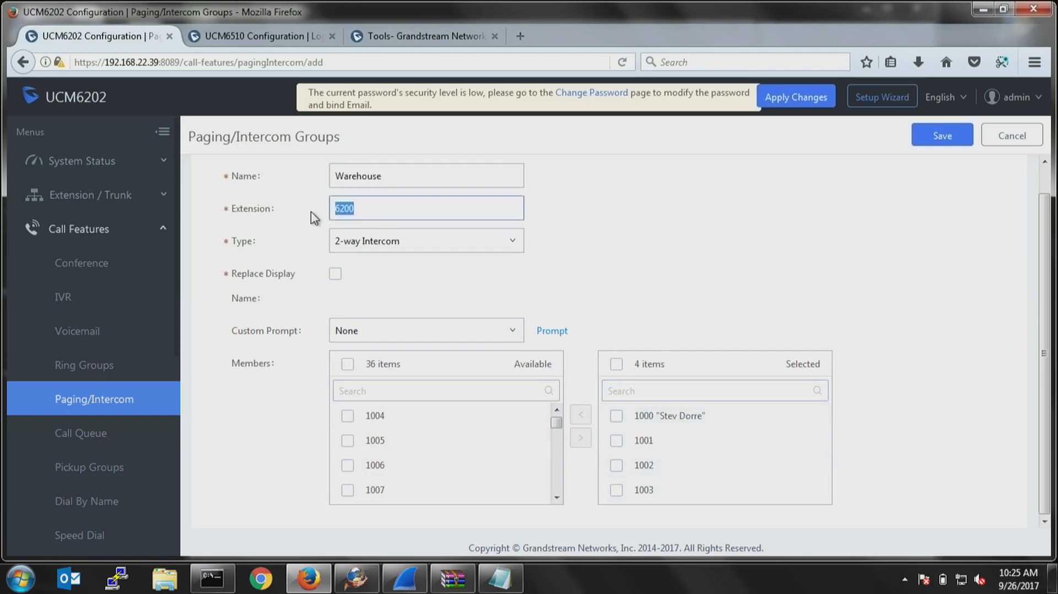
{"action": "left_click", "coordinate": [664, 229]}
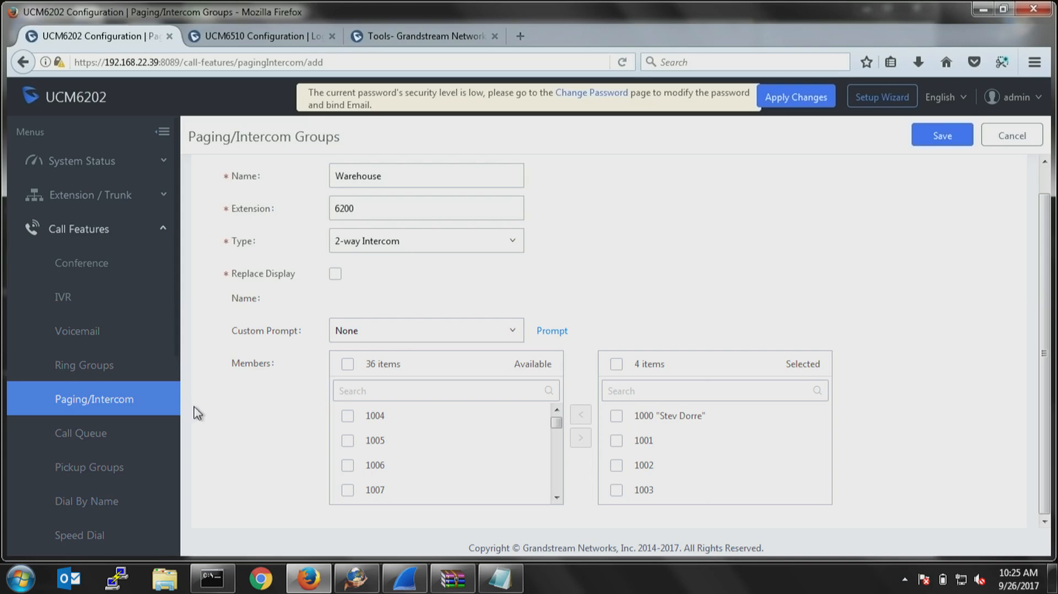
Start a new call queue named MainQ and set its strategy to Linear.
{"action": "left_click", "coordinate": [78, 434]}
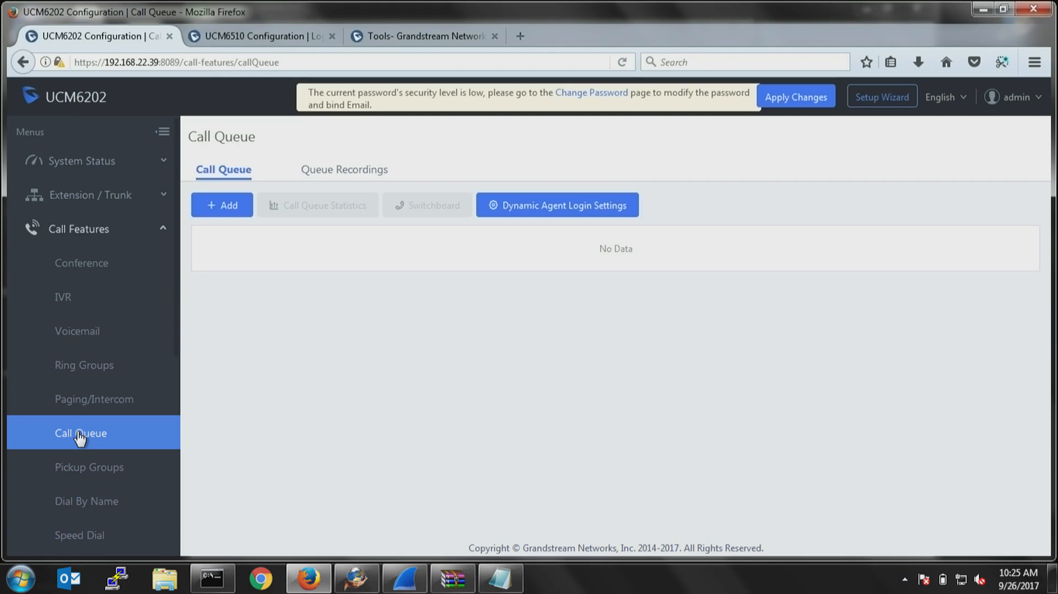
{"action": "left_click", "coordinate": [227, 205]}
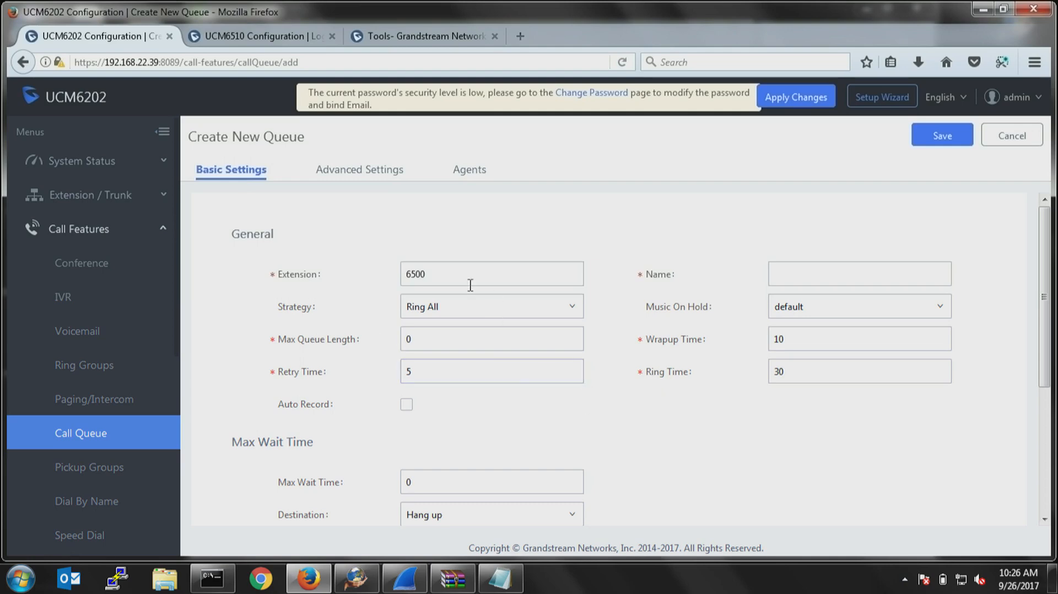
{"action": "left_click", "coordinate": [785, 270]}
{"action": "type", "text": "MainQ"}
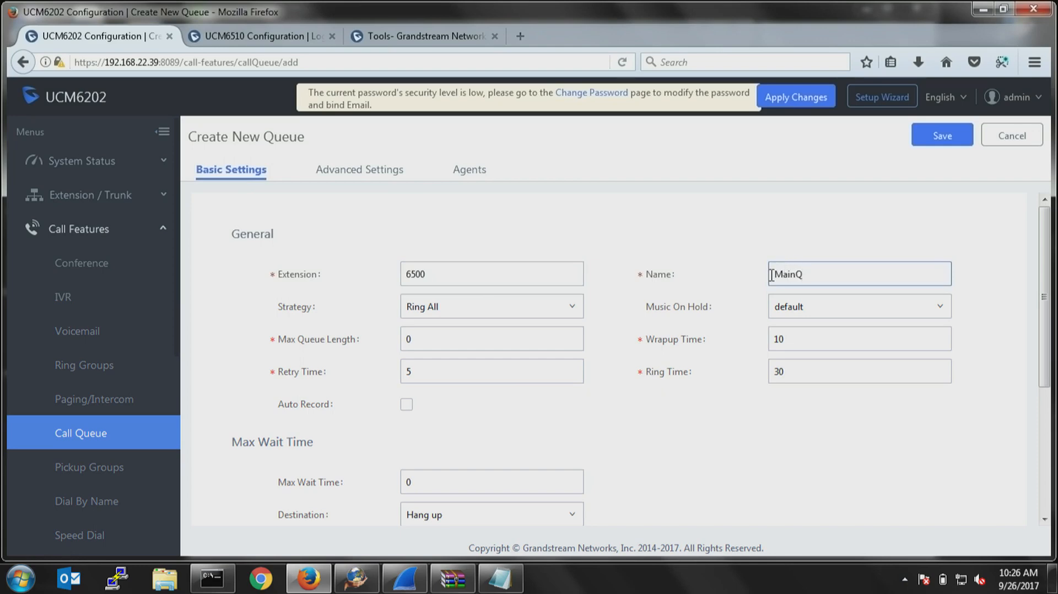
{"action": "left_click", "coordinate": [454, 313]}
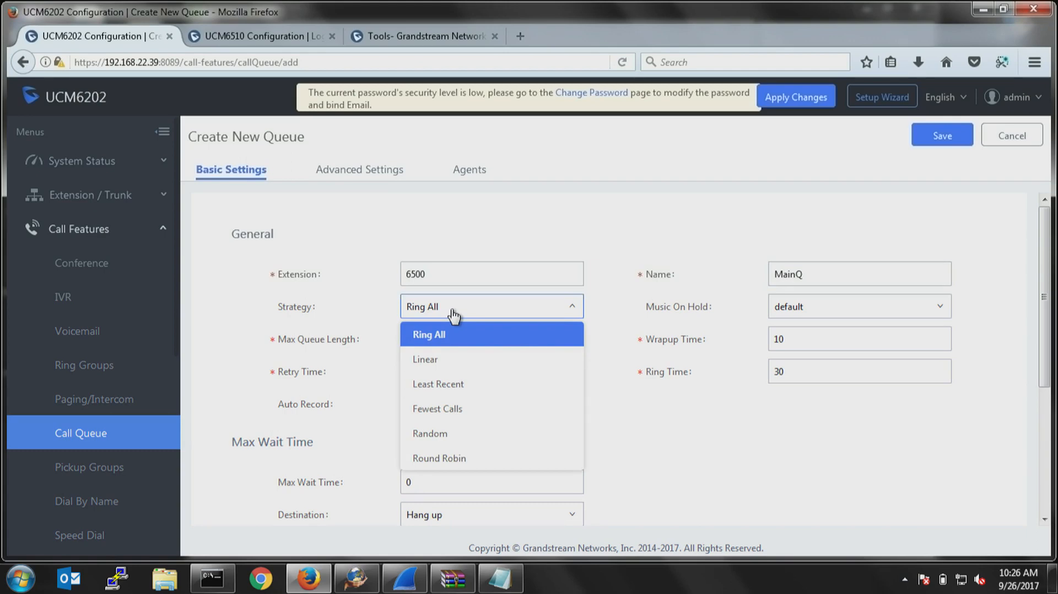
{"action": "left_click", "coordinate": [425, 360]}
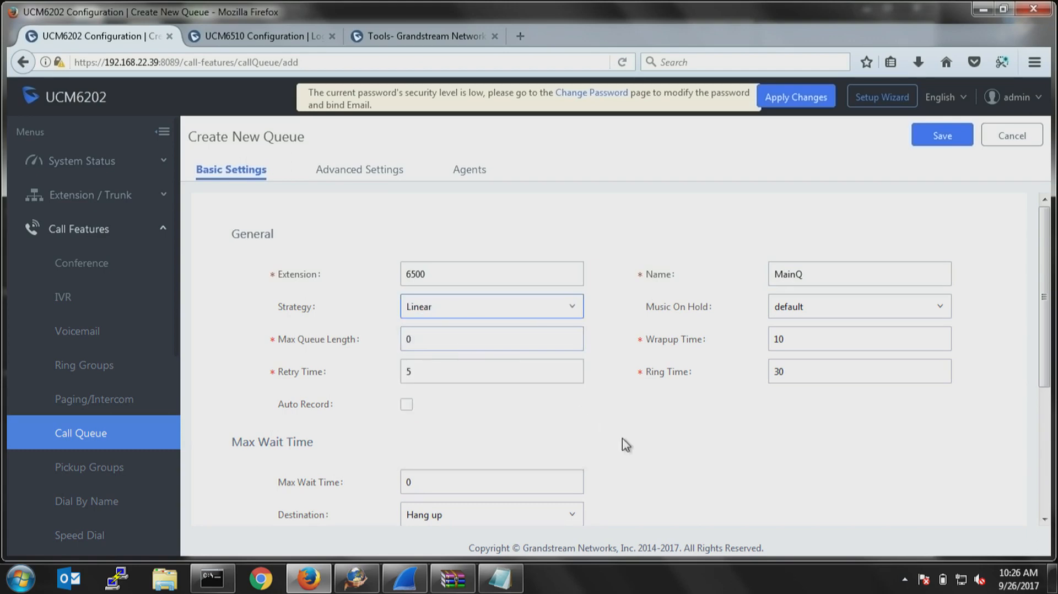
Check the music on hold choices for MainQ and set its max queue length to 5.
{"action": "left_click", "coordinate": [796, 318]}
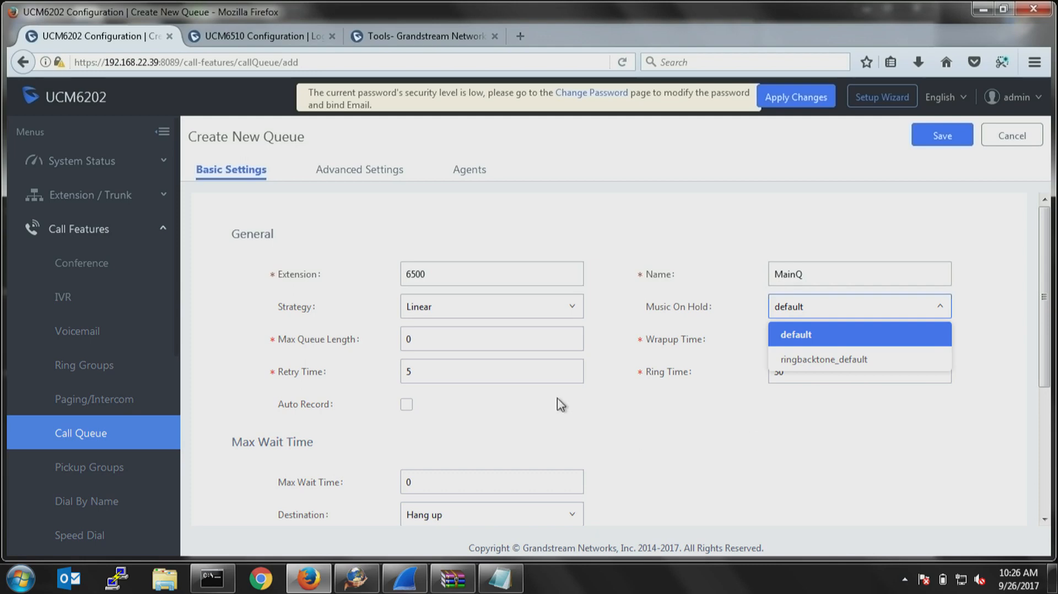
{"action": "double_click", "coordinate": [434, 344]}
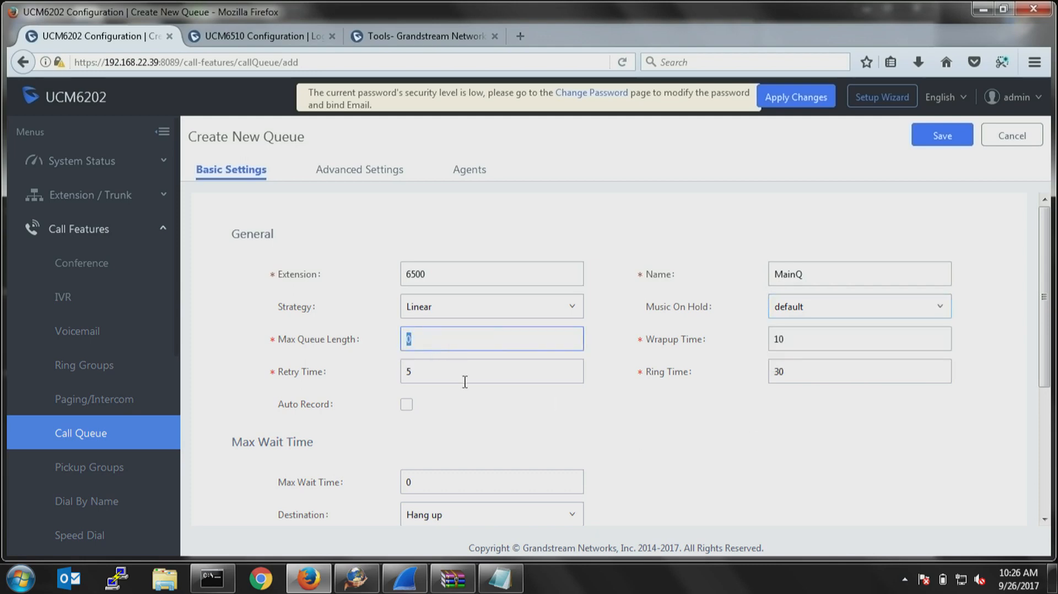
{"action": "left_click", "coordinate": [639, 451]}
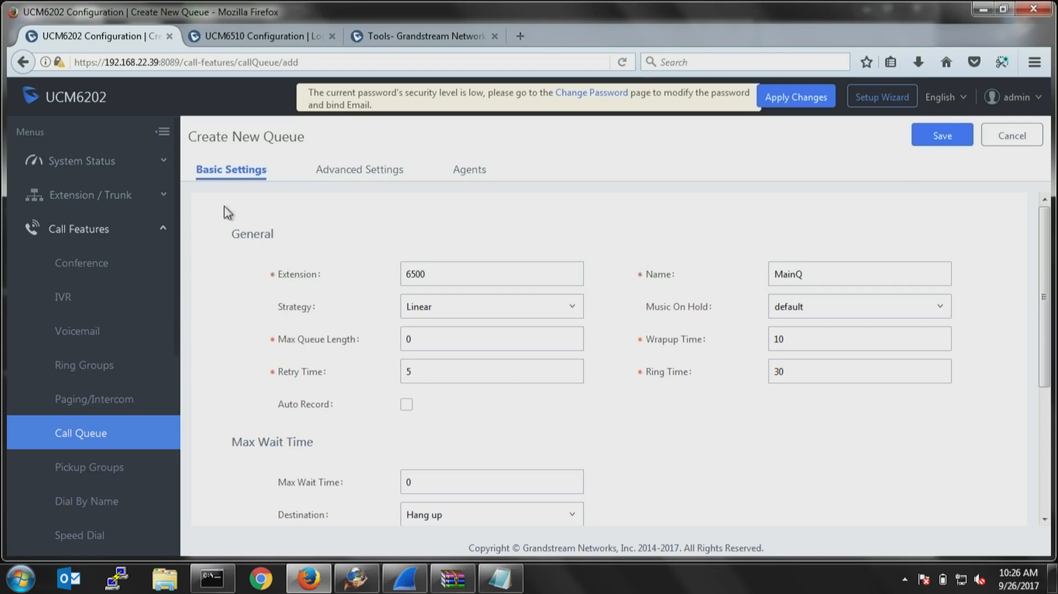
{"action": "double_click", "coordinate": [414, 338]}
{"action": "type", "text": "5"}
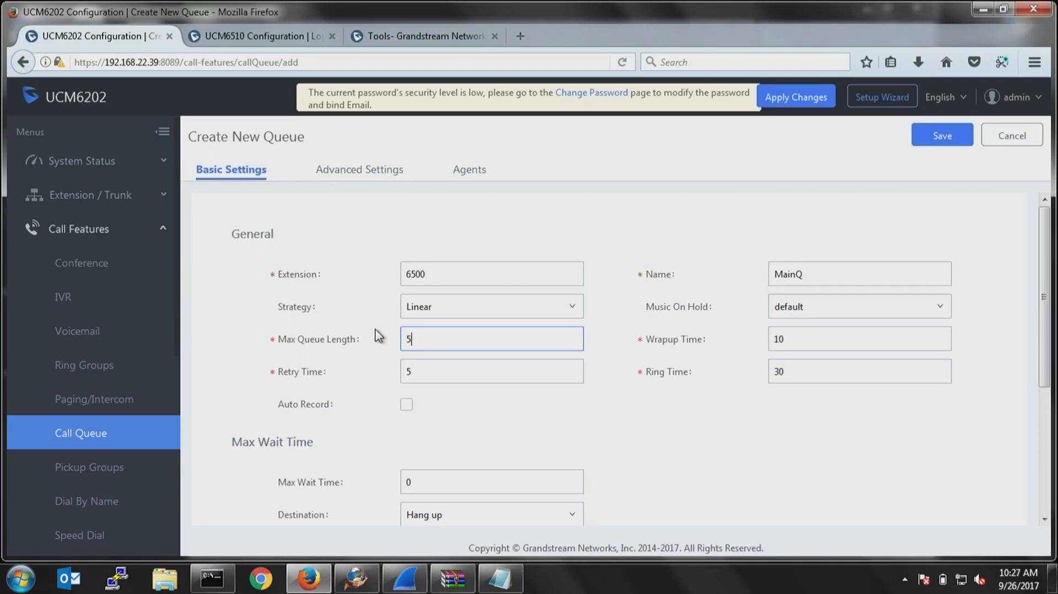
{"action": "scroll", "coordinate": [493, 452], "scroll_direction": "down", "scroll_amount": 3}
{"action": "scroll", "coordinate": [492, 452], "scroll_direction": "down", "scroll_amount": 1}
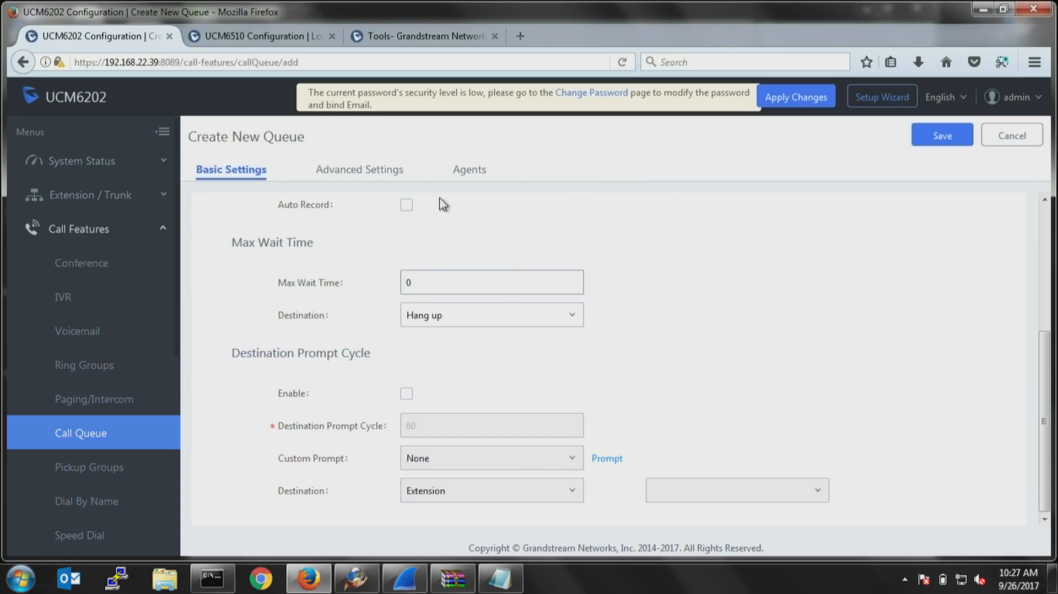
Enable the virtual queue in MainQ's advanced settings and check which virtual queue modes are offered.
{"action": "left_click", "coordinate": [355, 171]}
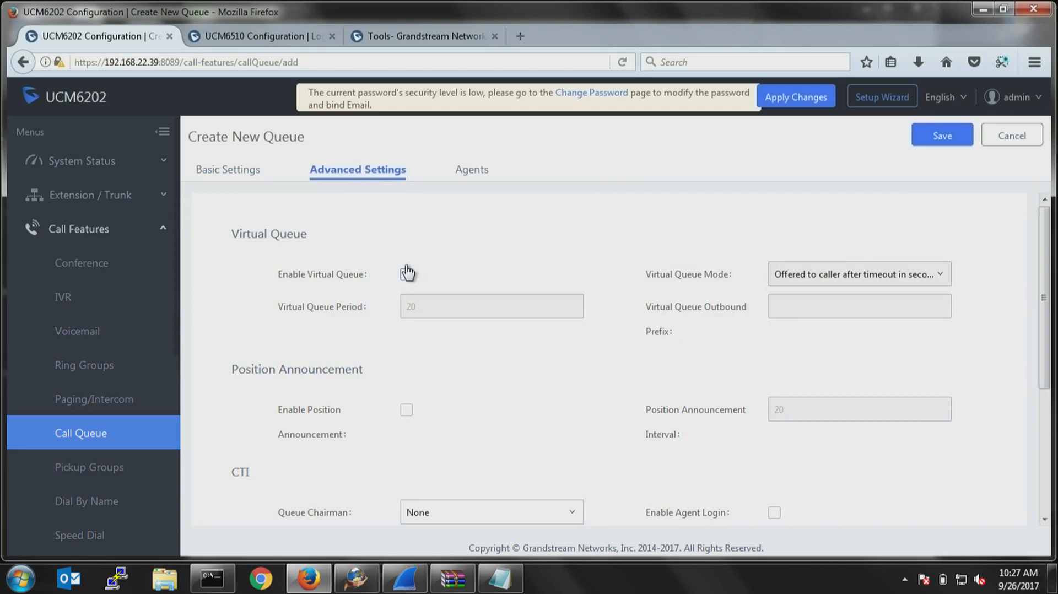
{"action": "left_click", "coordinate": [410, 275]}
{"action": "left_click", "coordinate": [819, 279]}
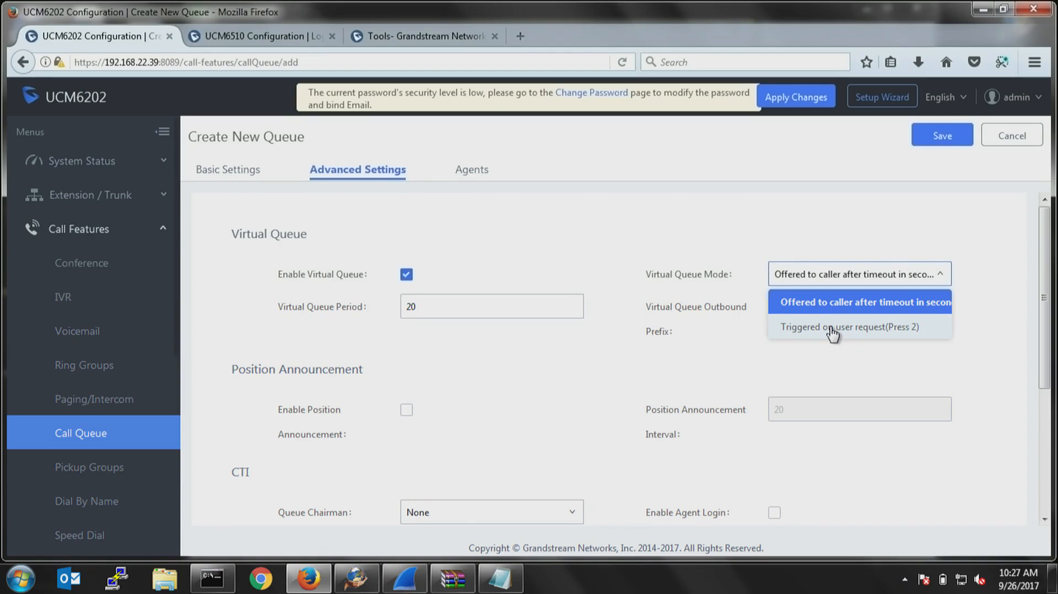
{"action": "left_click", "coordinate": [572, 254]}
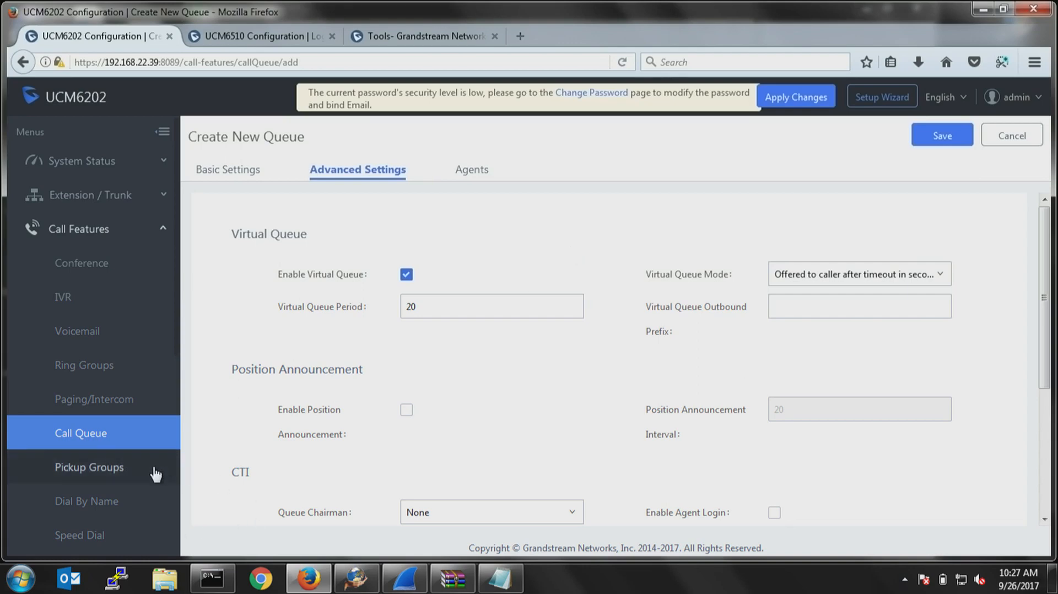
Start a new fax extension under the call features and name it MainFAx.
{"action": "scroll", "coordinate": [143, 479], "scroll_direction": "down", "scroll_amount": 4}
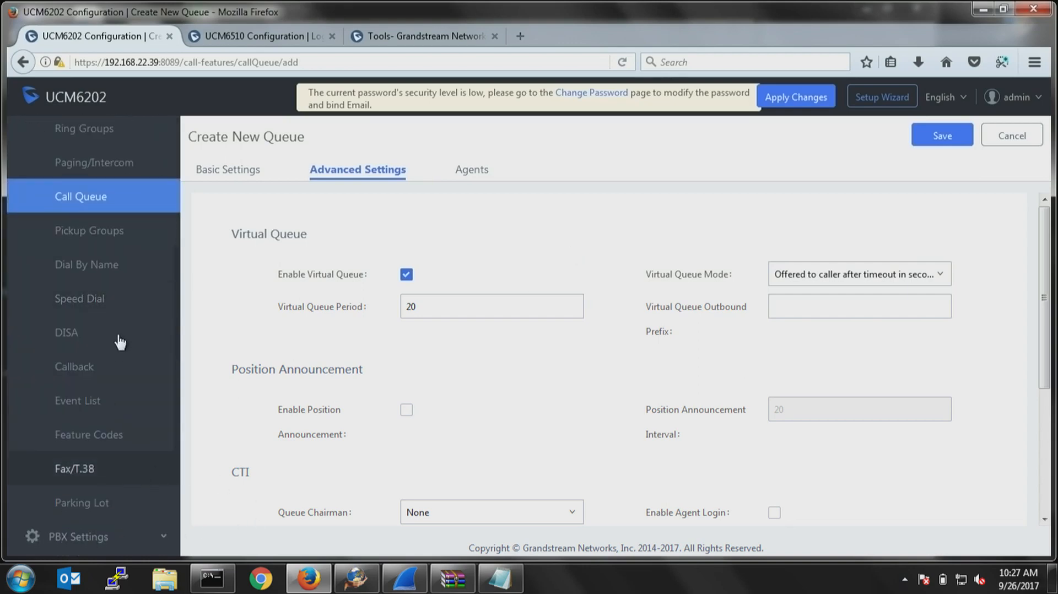
{"action": "left_click", "coordinate": [81, 473]}
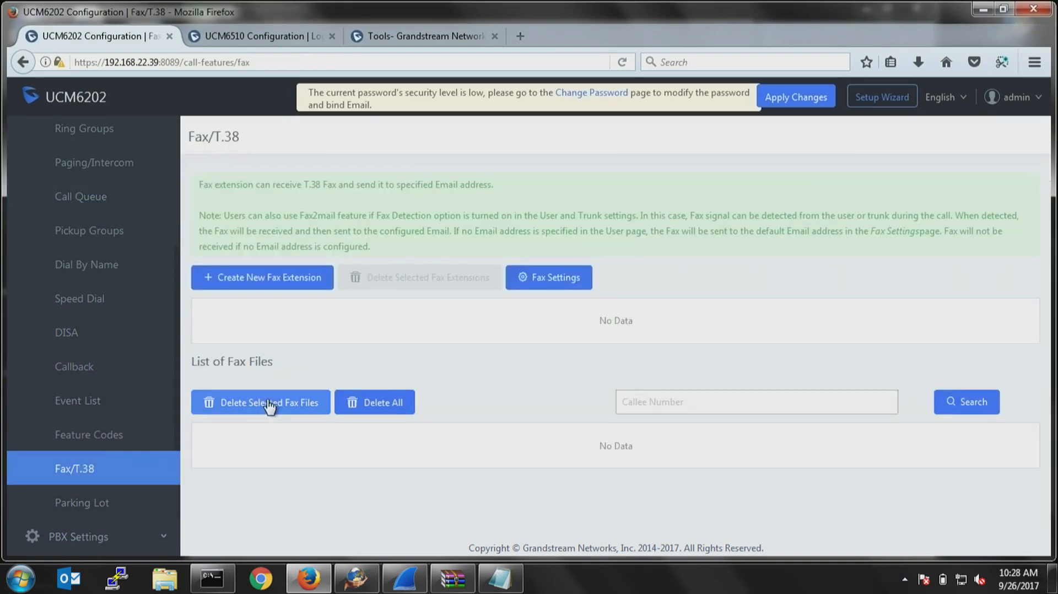
{"action": "left_click", "coordinate": [285, 285]}
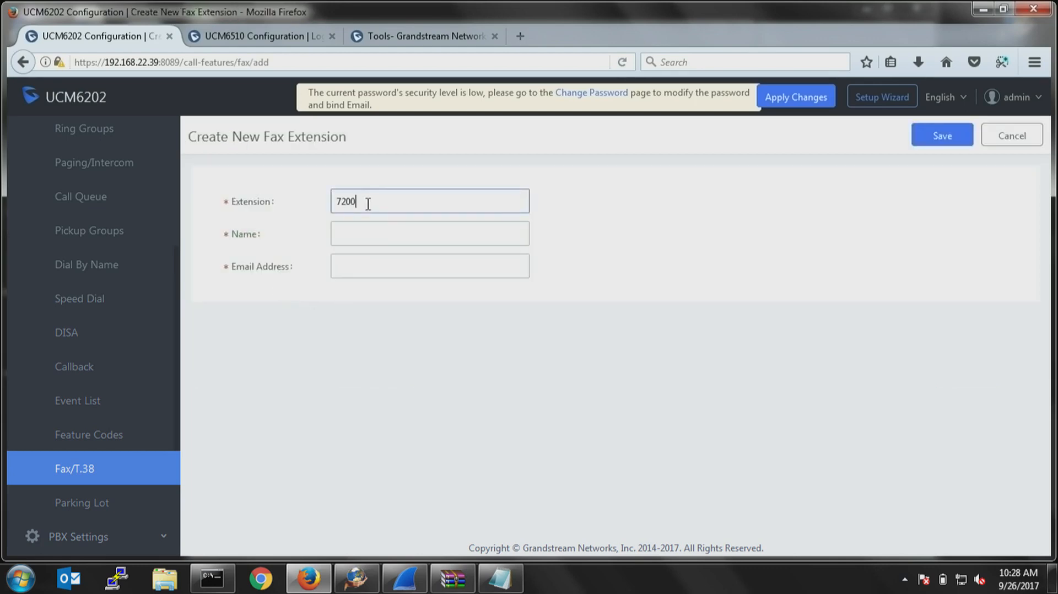
{"action": "left_click", "coordinate": [384, 237]}
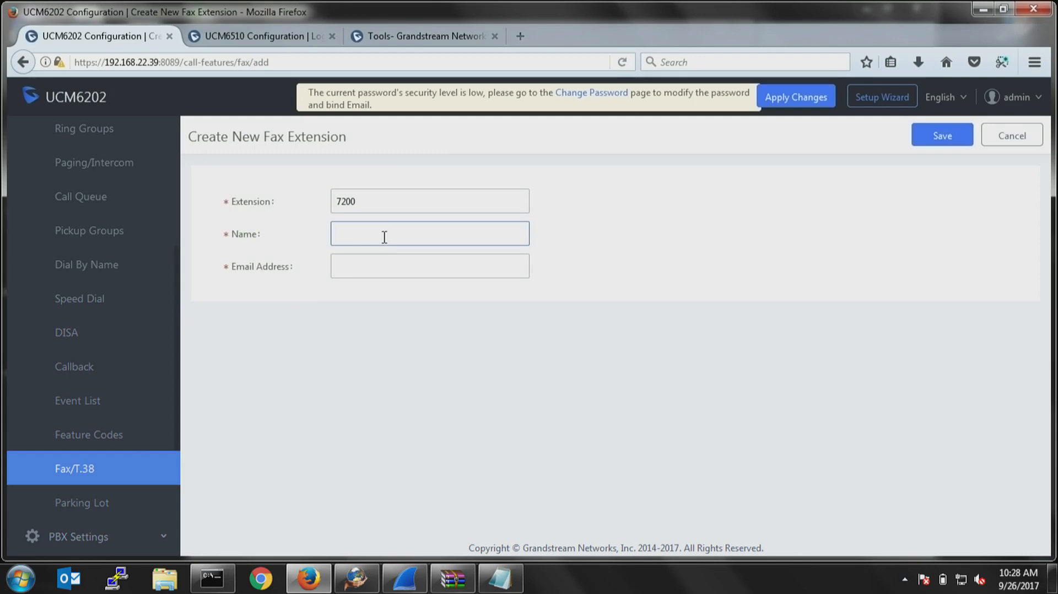
{"action": "type", "text": "MainFAx"}
{"action": "key", "text": "Tab"}
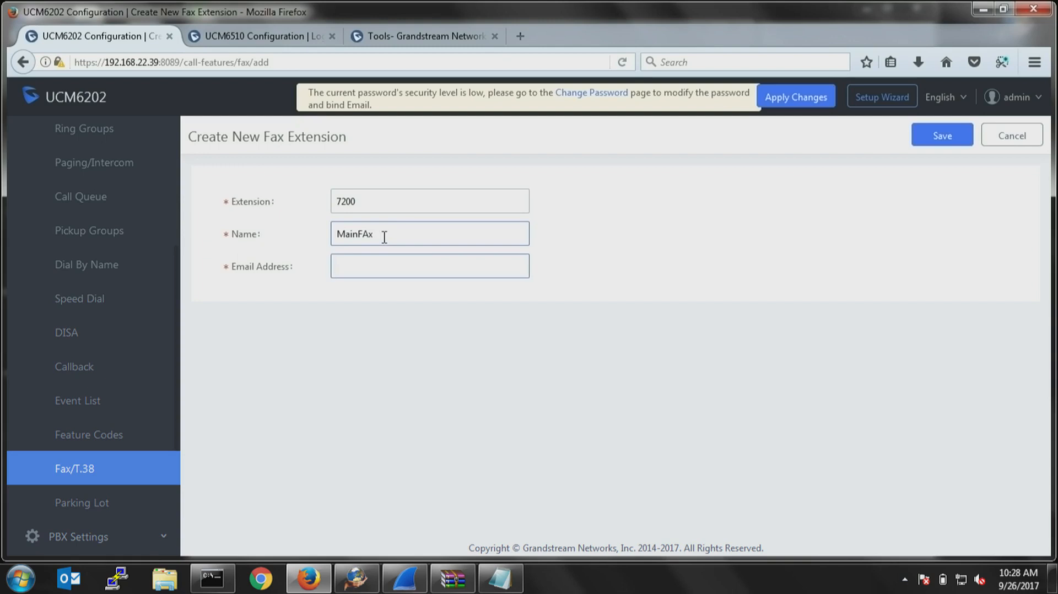
Enter the email address that receives the MainFAx extension's faxes.
{"action": "type", "text": "ab"}
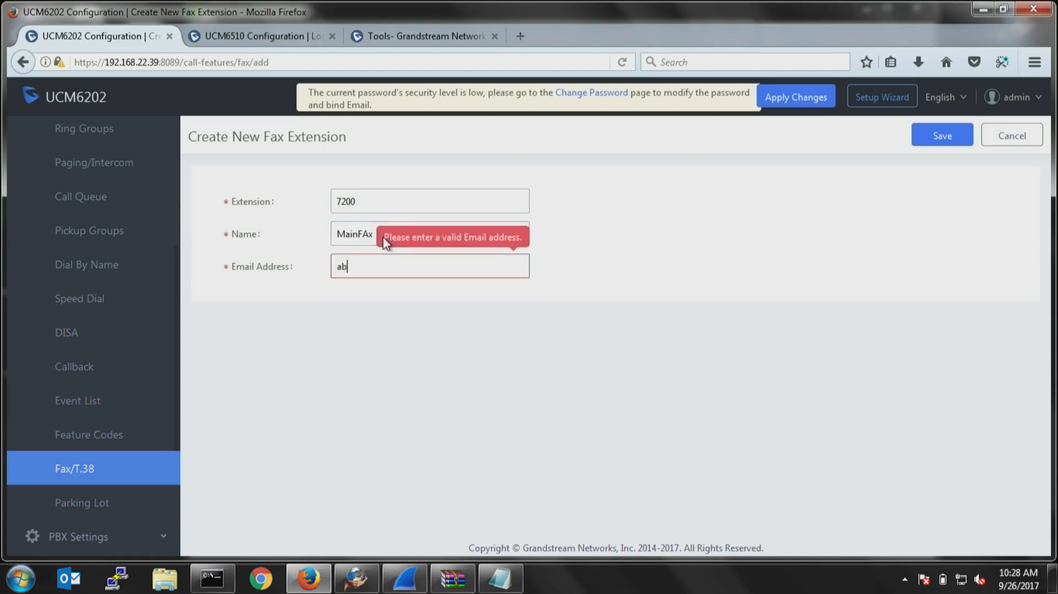
{"action": "type", "text": "c@xyz.com"}
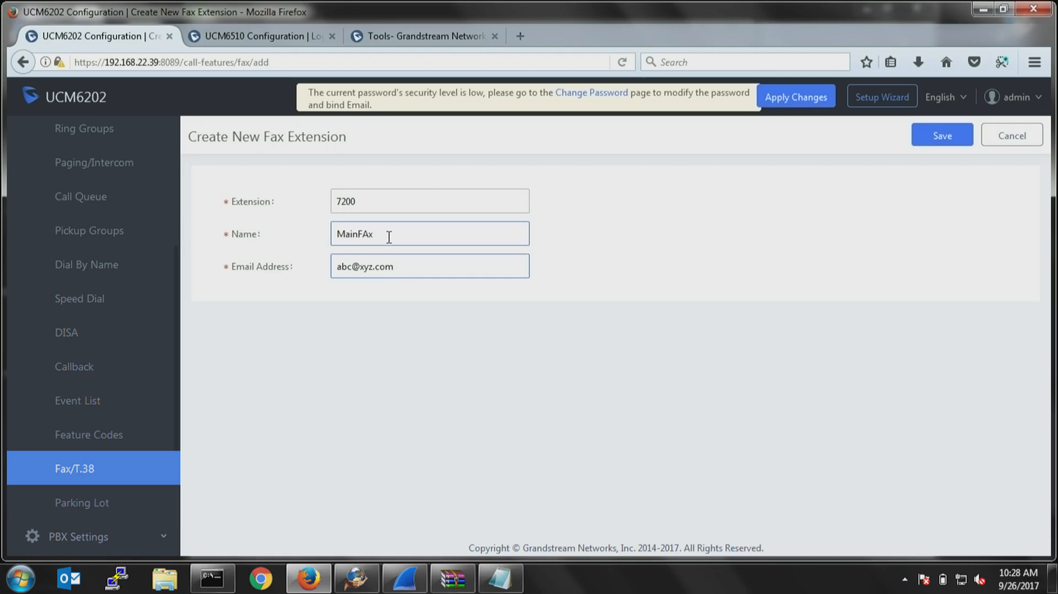
{"action": "left_click_drag", "start_coordinate": [421, 266], "coordinate": [324, 285]}
{"action": "left_click", "coordinate": [402, 302]}
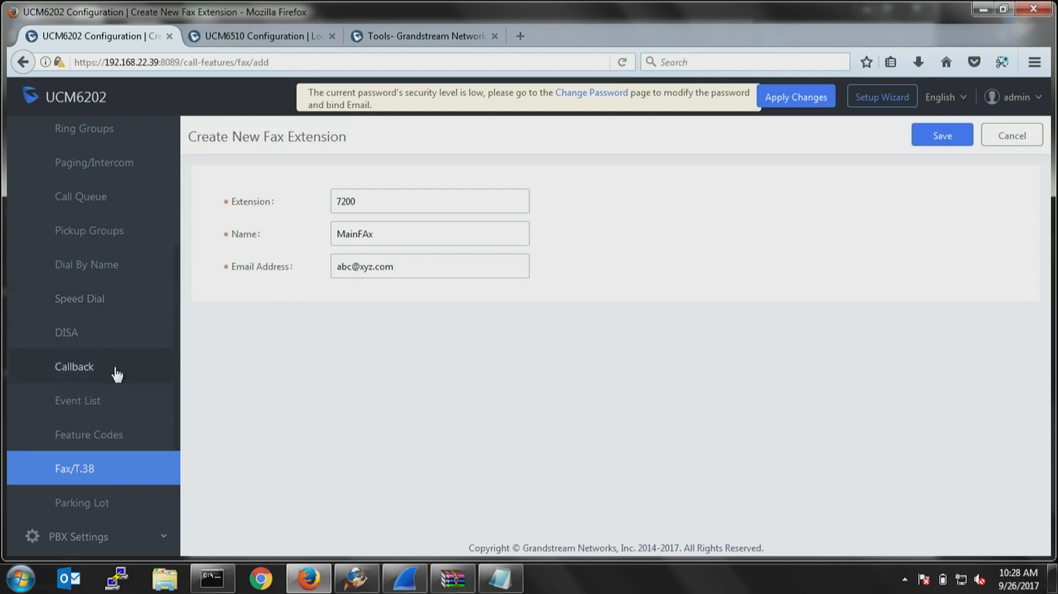
Start a new analog trunk and assign FXO ports 1 and 2 to it.
{"action": "scroll", "coordinate": [117, 375], "scroll_direction": "up", "scroll_amount": 5}
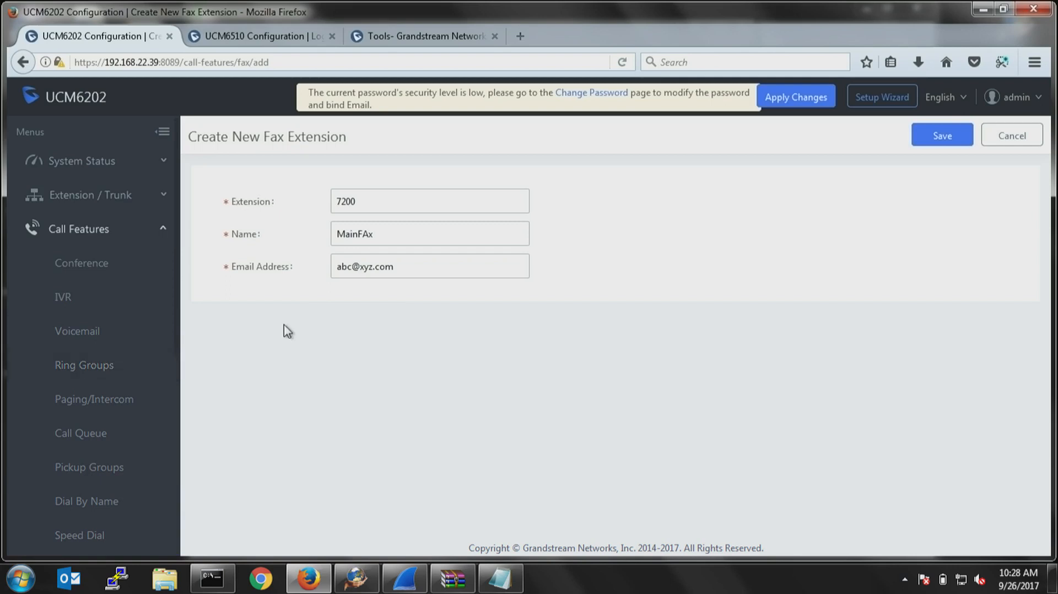
{"action": "left_click", "coordinate": [123, 198]}
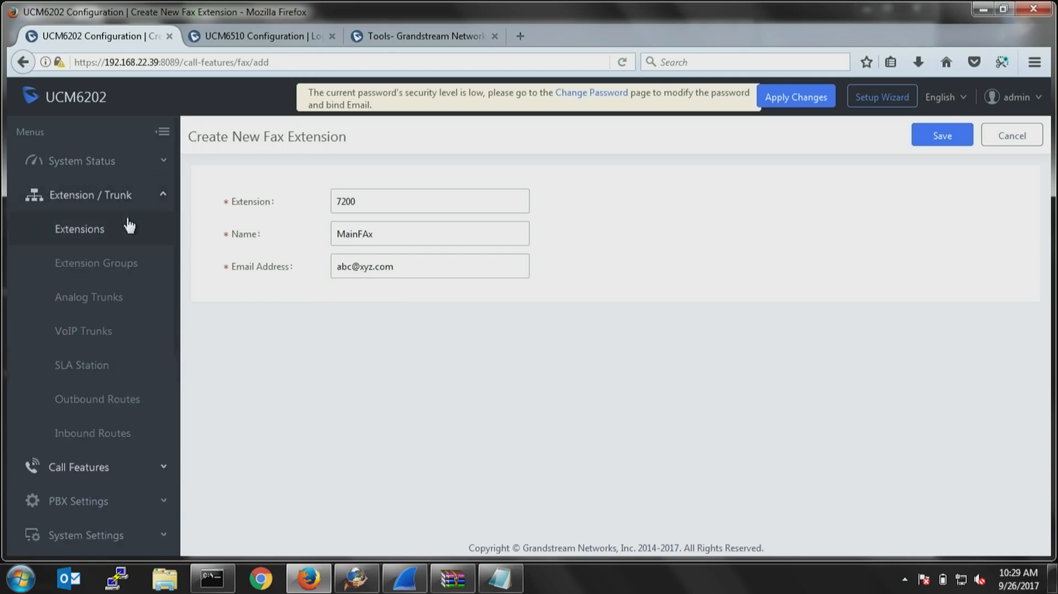
{"action": "left_click", "coordinate": [107, 304]}
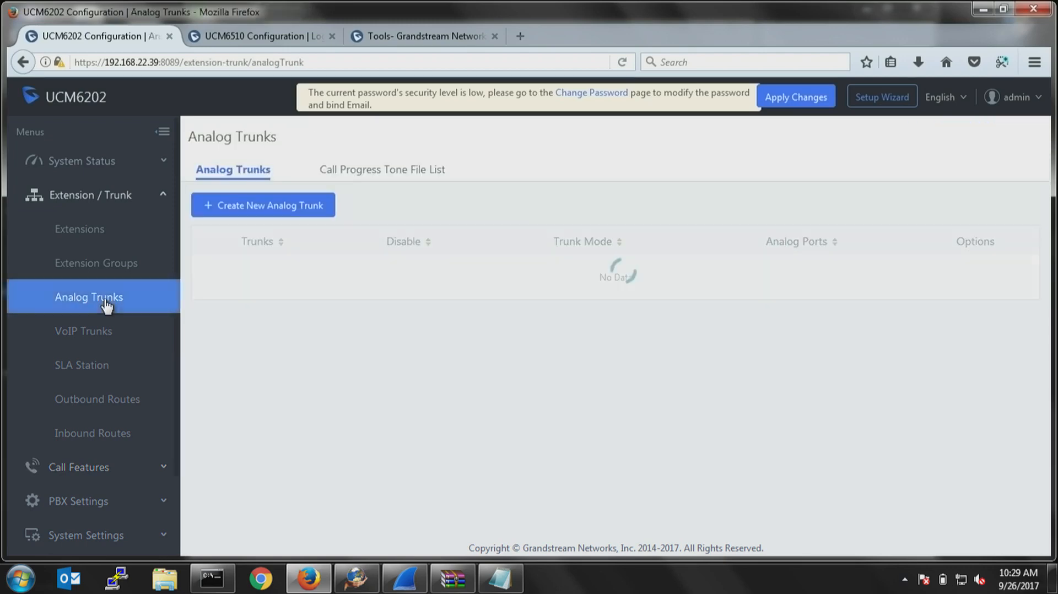
{"action": "left_click", "coordinate": [280, 208]}
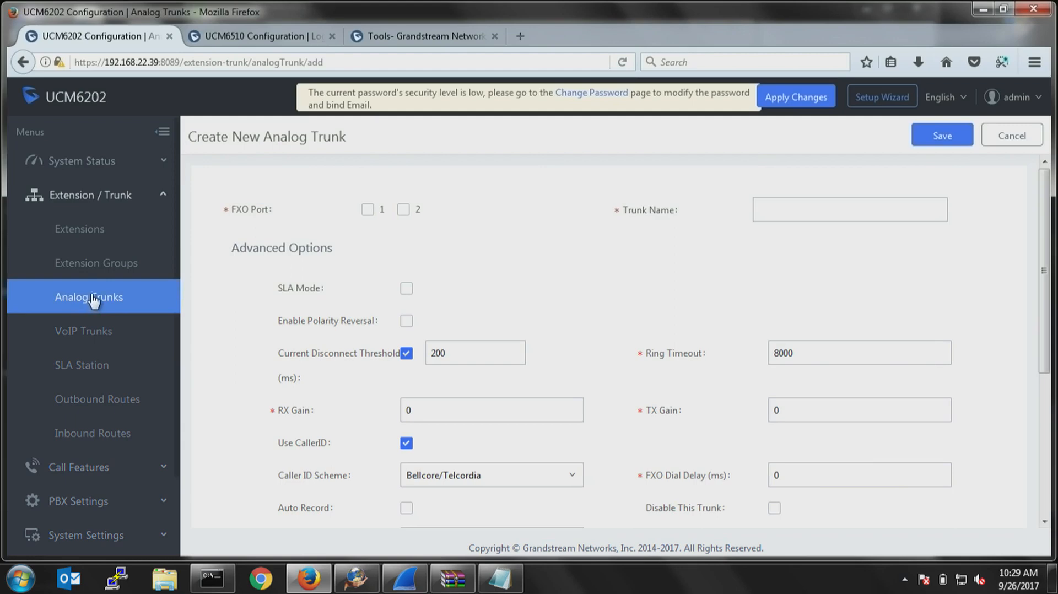
{"action": "left_click", "coordinate": [367, 211]}
{"action": "left_click", "coordinate": [404, 211]}
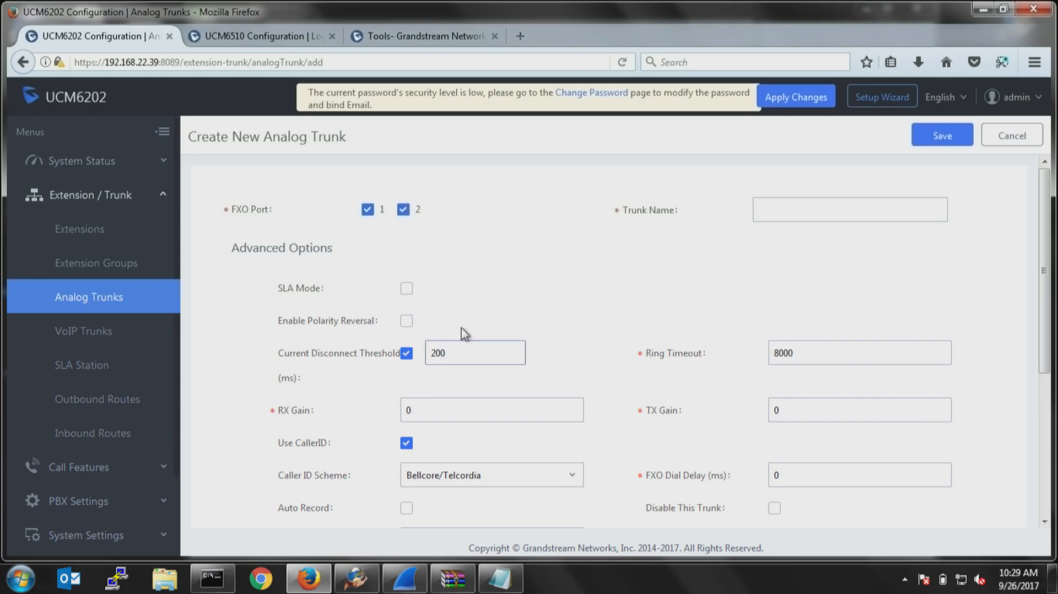
Name the analog trunk Mian and save it with its default advanced and tone settings.
{"action": "scroll", "coordinate": [463, 333], "scroll_direction": "down", "scroll_amount": 4}
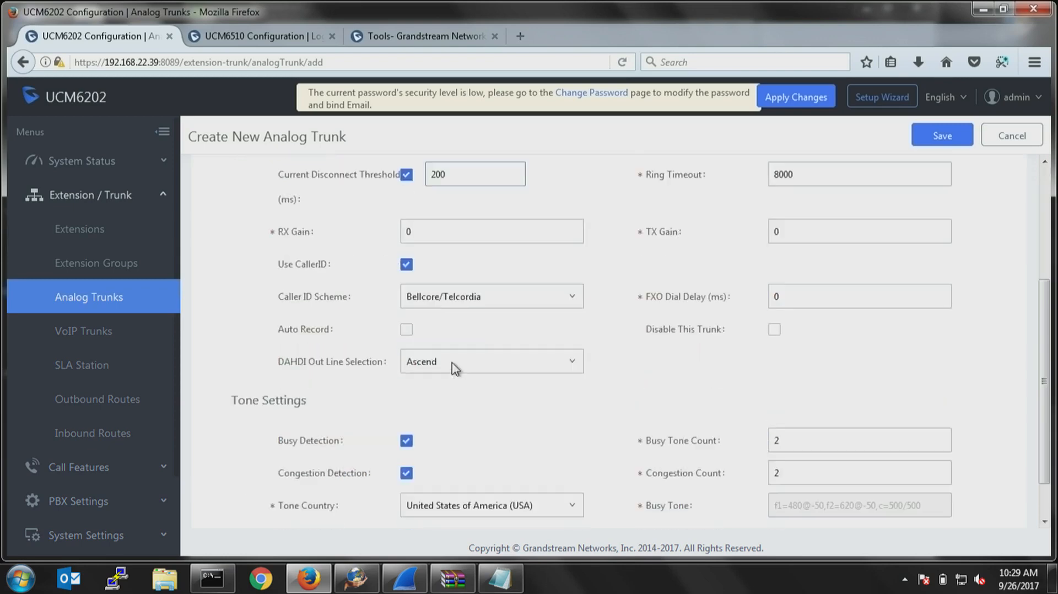
{"action": "left_click", "coordinate": [940, 138]}
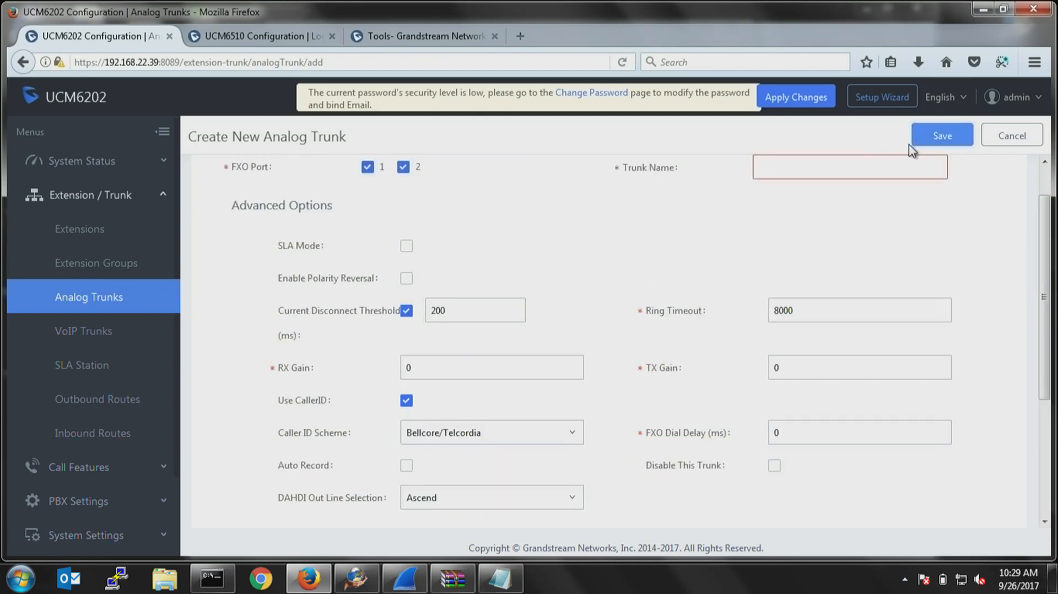
{"action": "left_click", "coordinate": [823, 165]}
{"action": "type", "text": "Mian"}
{"action": "left_click", "coordinate": [939, 138]}
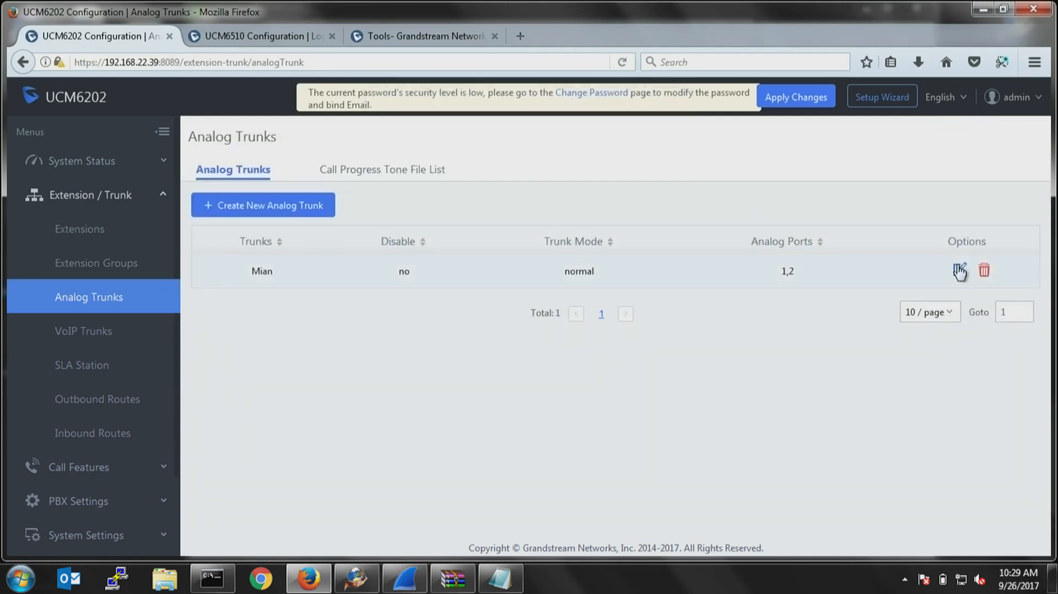
Open PSTN detection for the Mian analog trunk, choose Semi-auto Detect with a destination phone number, and cancel without detecting.
{"action": "left_click", "coordinate": [959, 271]}
{"action": "scroll", "coordinate": [531, 393], "scroll_direction": "down", "scroll_amount": 3}
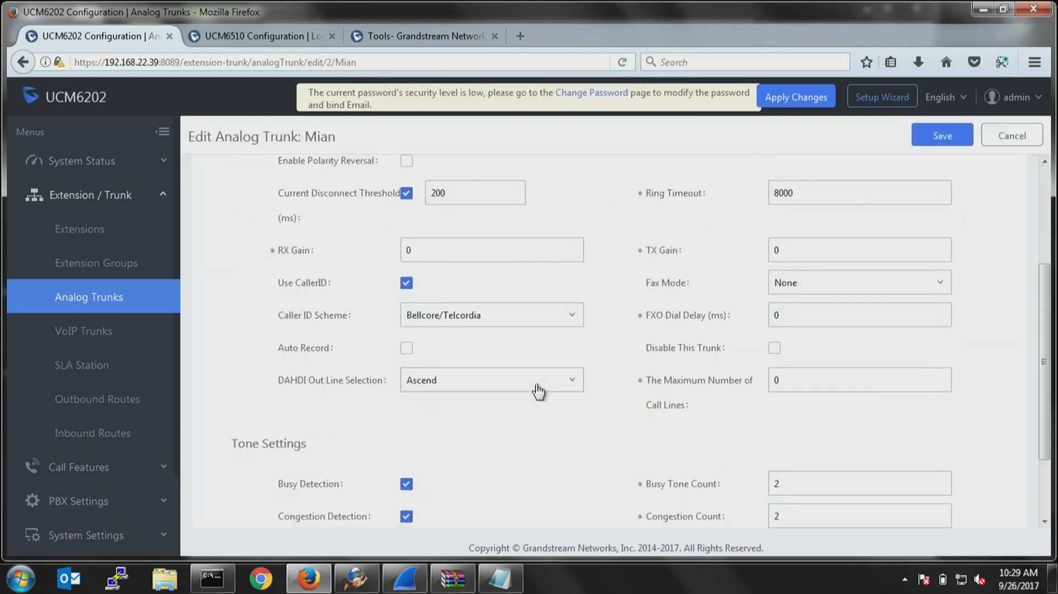
{"action": "scroll", "coordinate": [537, 392], "scroll_direction": "down", "scroll_amount": 3}
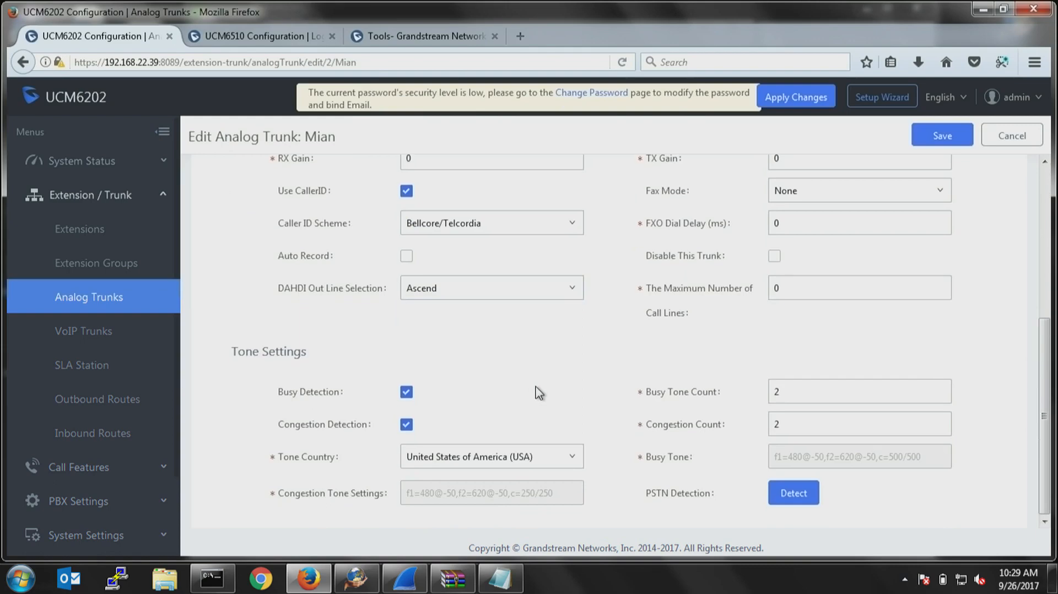
{"action": "left_click", "coordinate": [795, 489]}
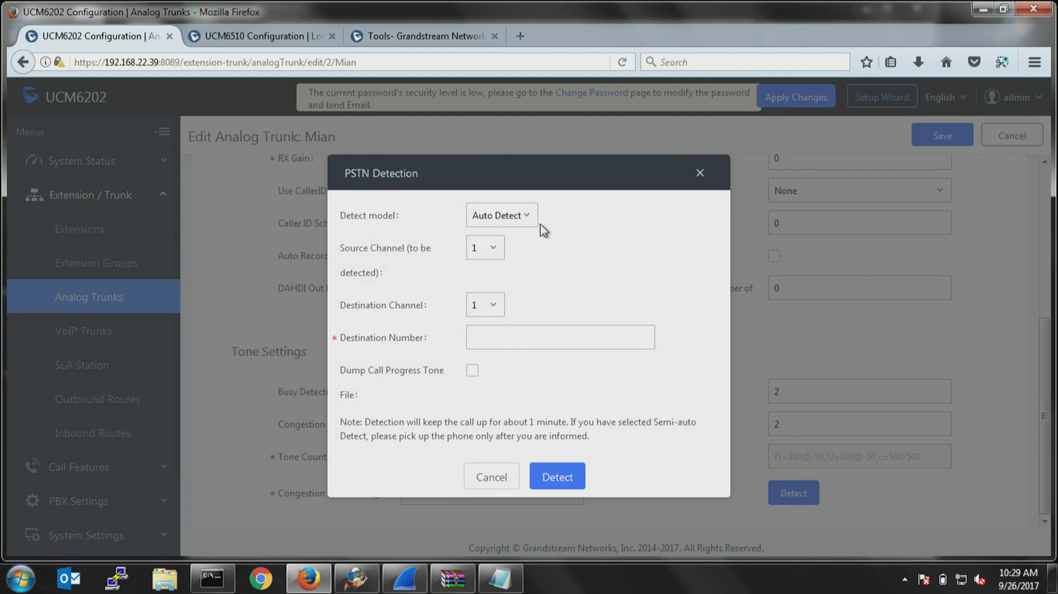
{"action": "left_click", "coordinate": [511, 222]}
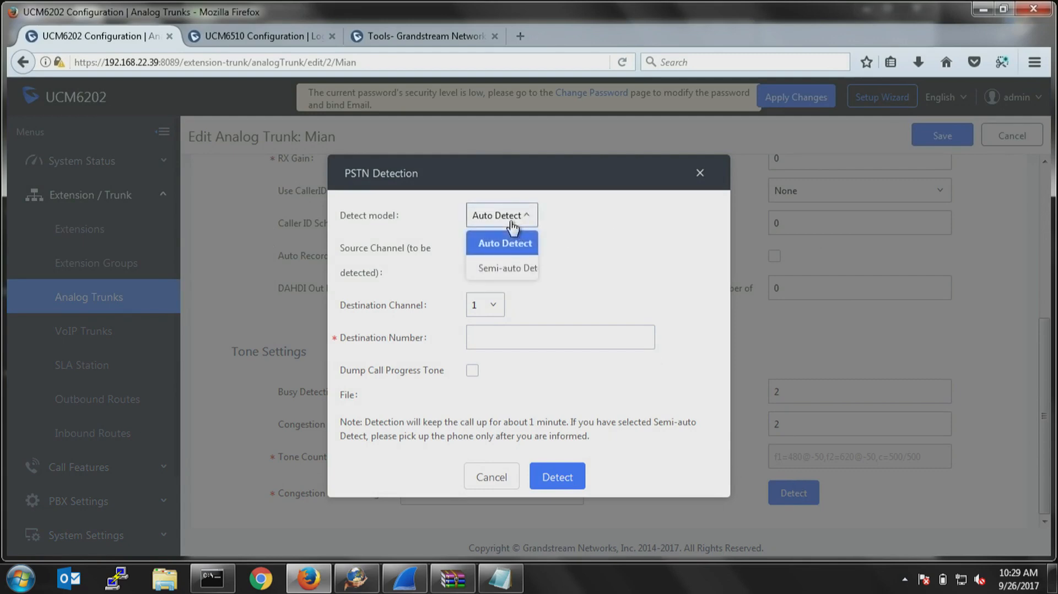
{"action": "left_click", "coordinate": [505, 269]}
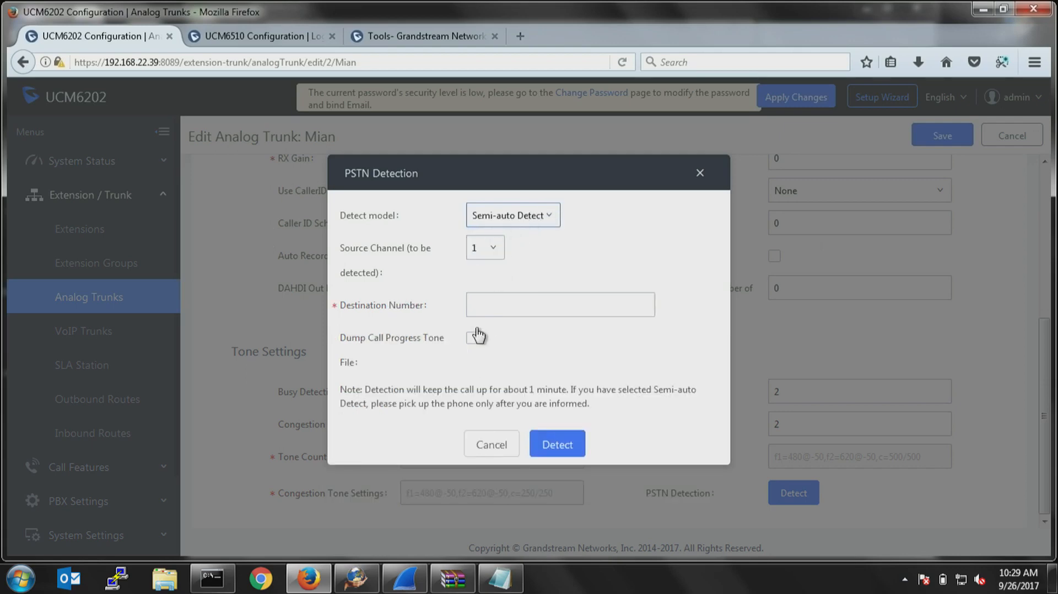
{"action": "left_click", "coordinate": [484, 304]}
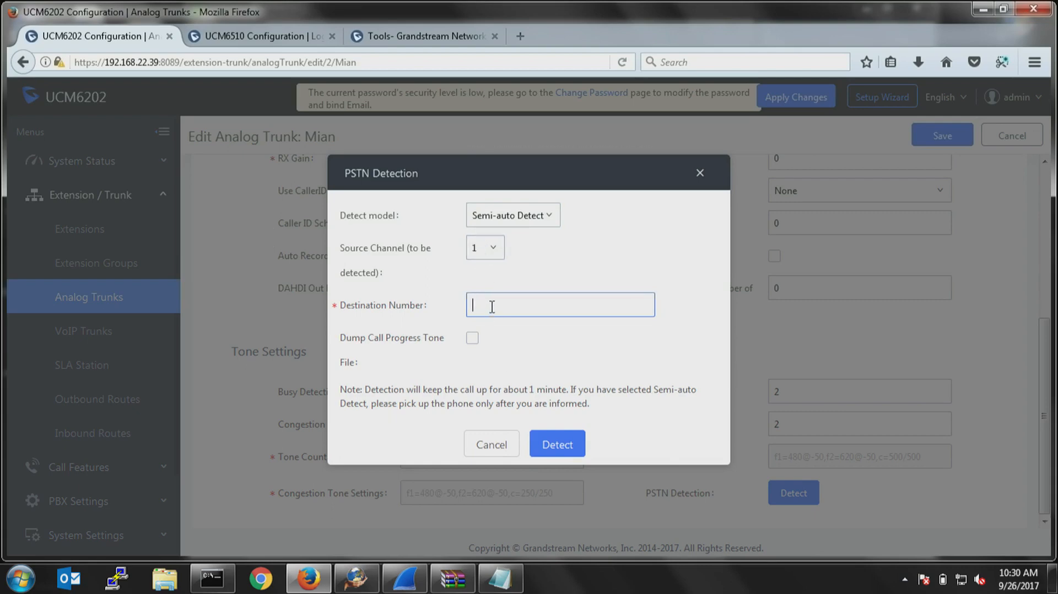
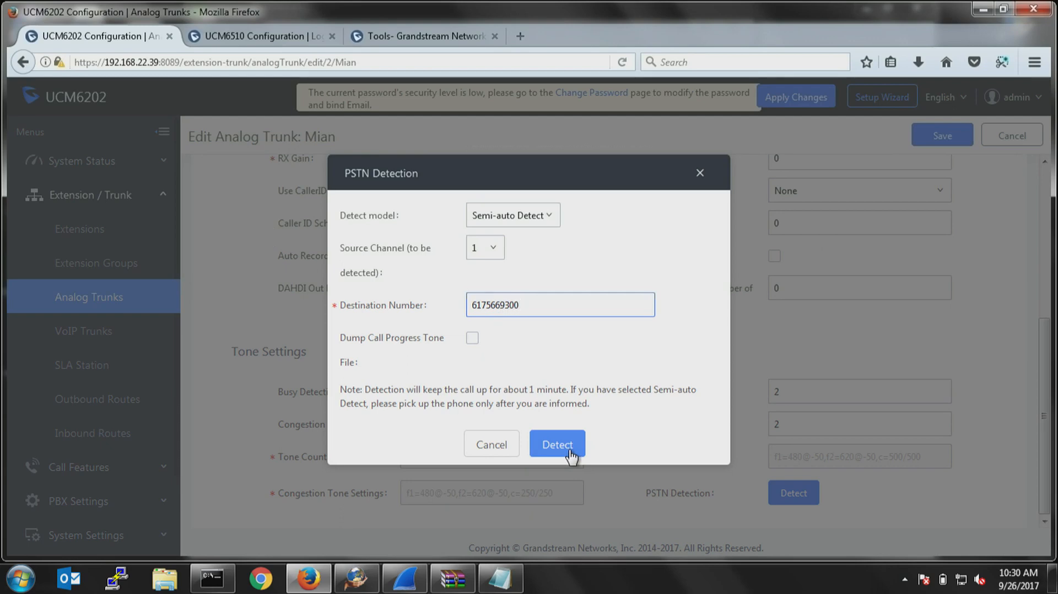
{"action": "left_click", "coordinate": [499, 455]}
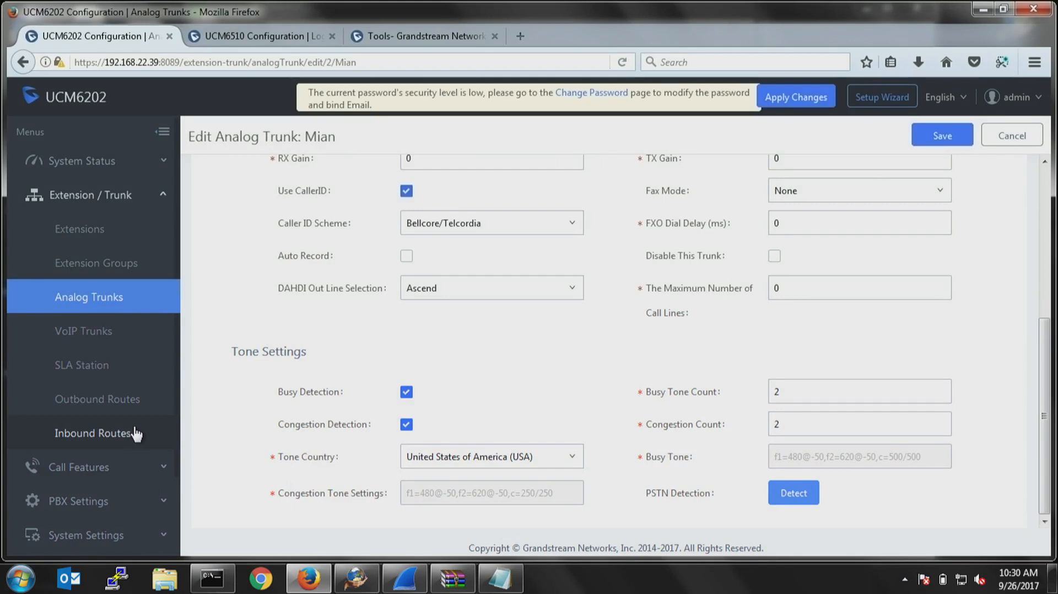
Start a new SIP trunk among the VoIP trunks and set its type to Register SIP Trunk.
{"action": "left_click", "coordinate": [83, 332]}
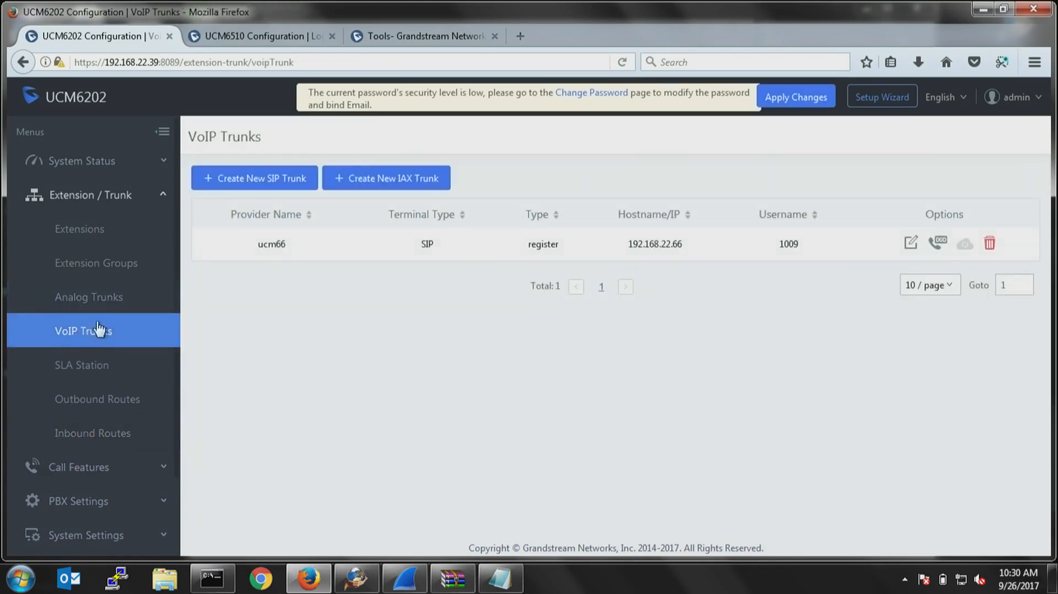
{"action": "left_click", "coordinate": [246, 177]}
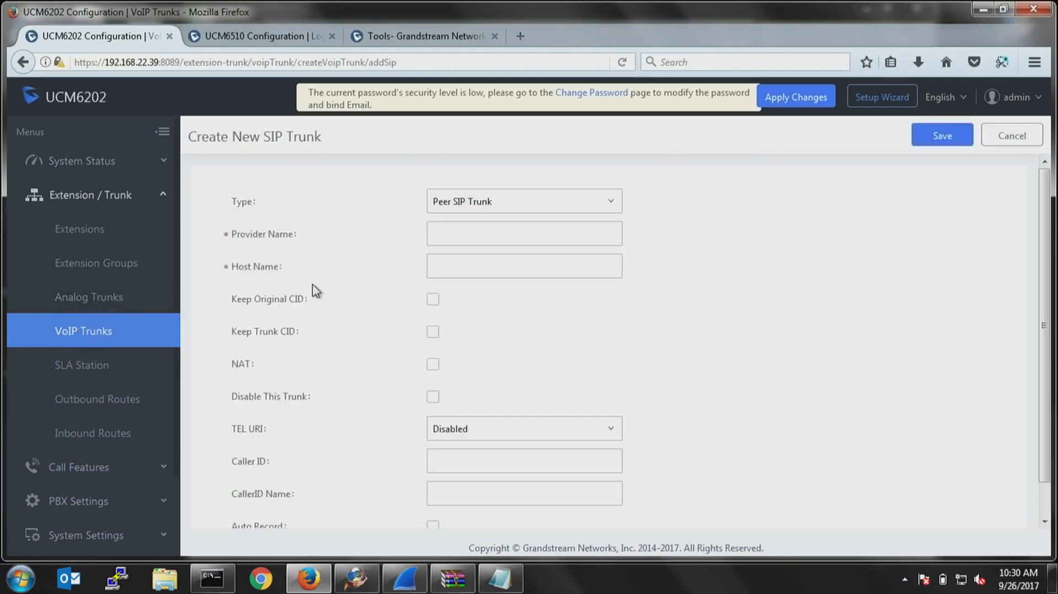
{"action": "left_click", "coordinate": [514, 205]}
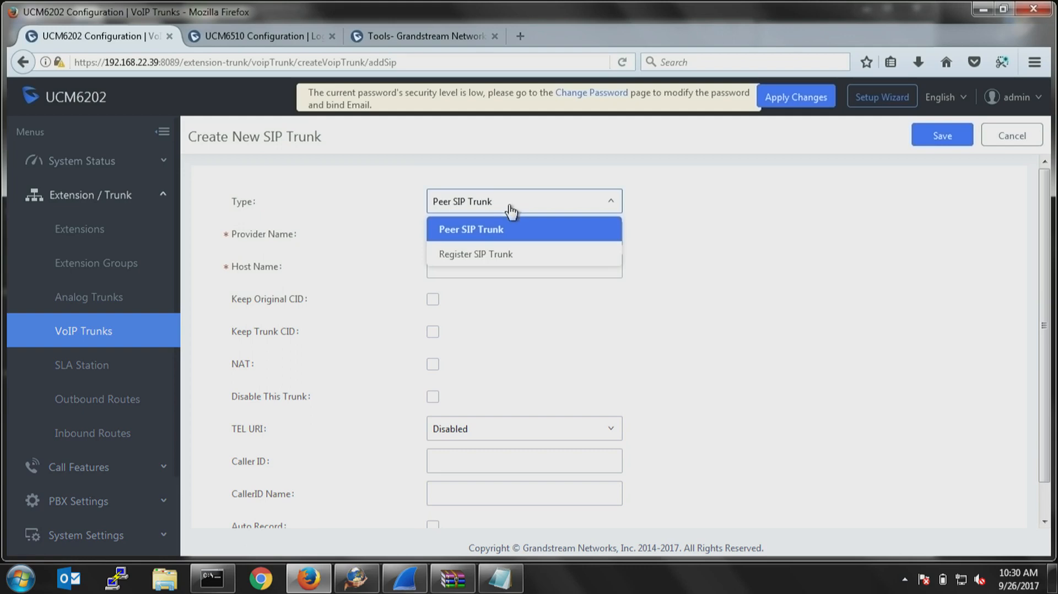
{"action": "left_click", "coordinate": [473, 255]}
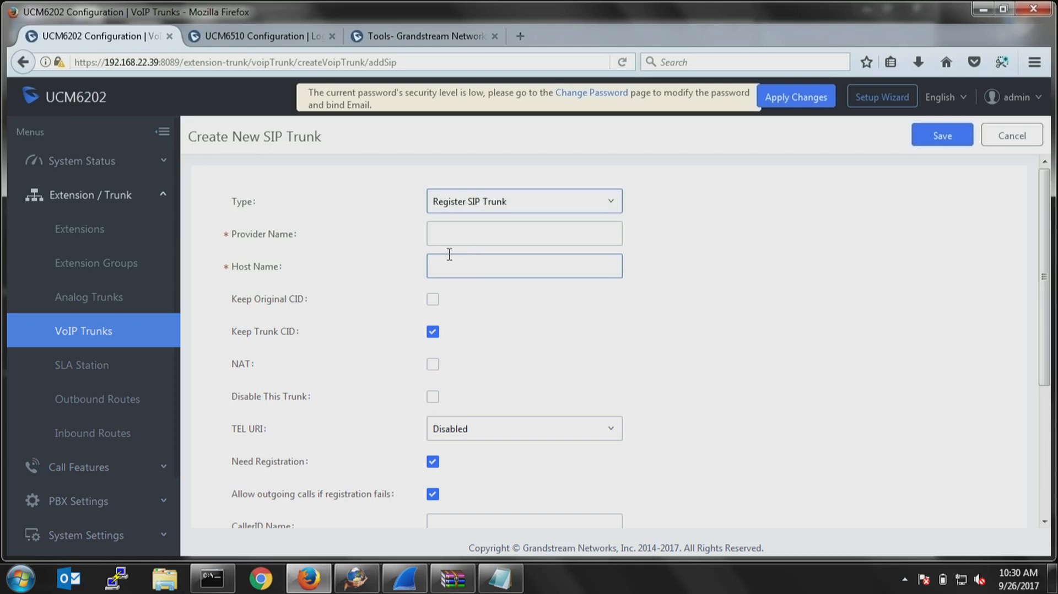
Set the SIP trunk's provider name to SipTrunk and its host name to sip.trunk.com.
{"action": "left_click", "coordinate": [459, 237]}
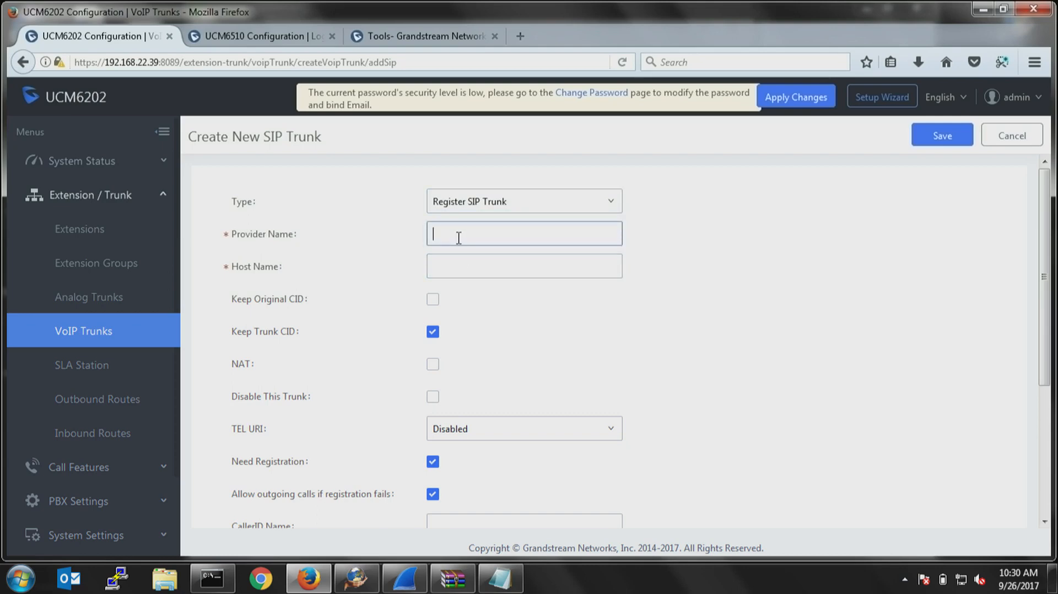
{"action": "type", "text": "Sip.co"}
{"action": "key", "text": "BackSpace"}
{"action": "key", "text": "BackSpace"}
{"action": "key", "text": "BackSpace"}
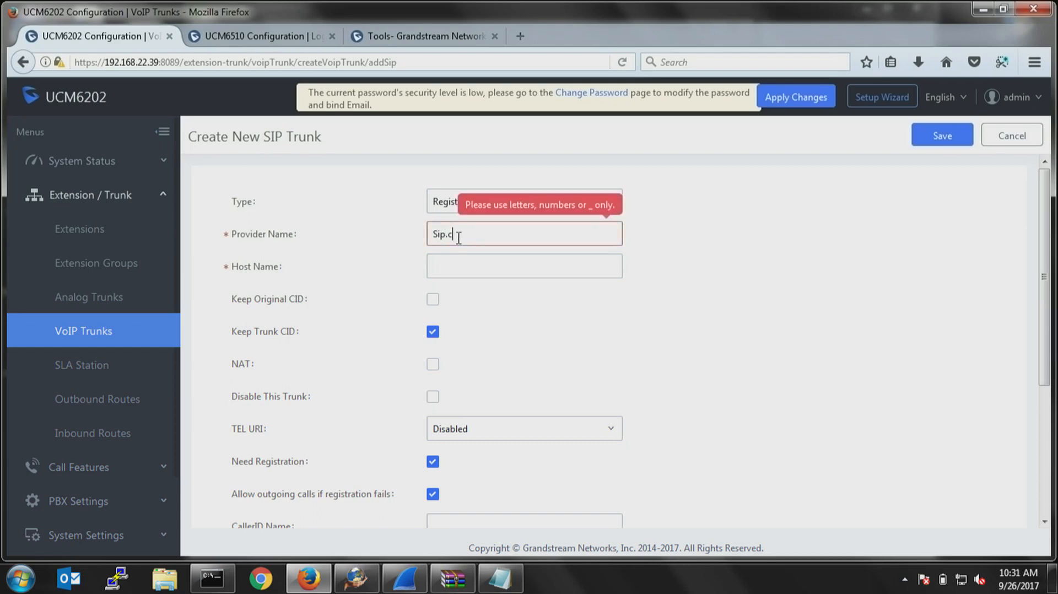
{"action": "type", "text": "Trunk"}
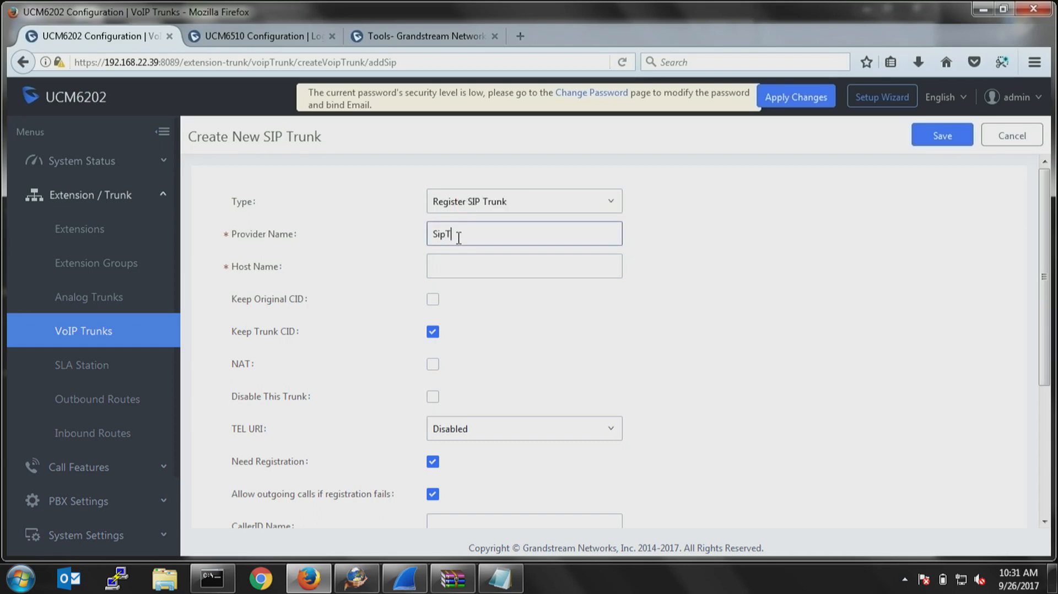
{"action": "key", "text": "Tab"}
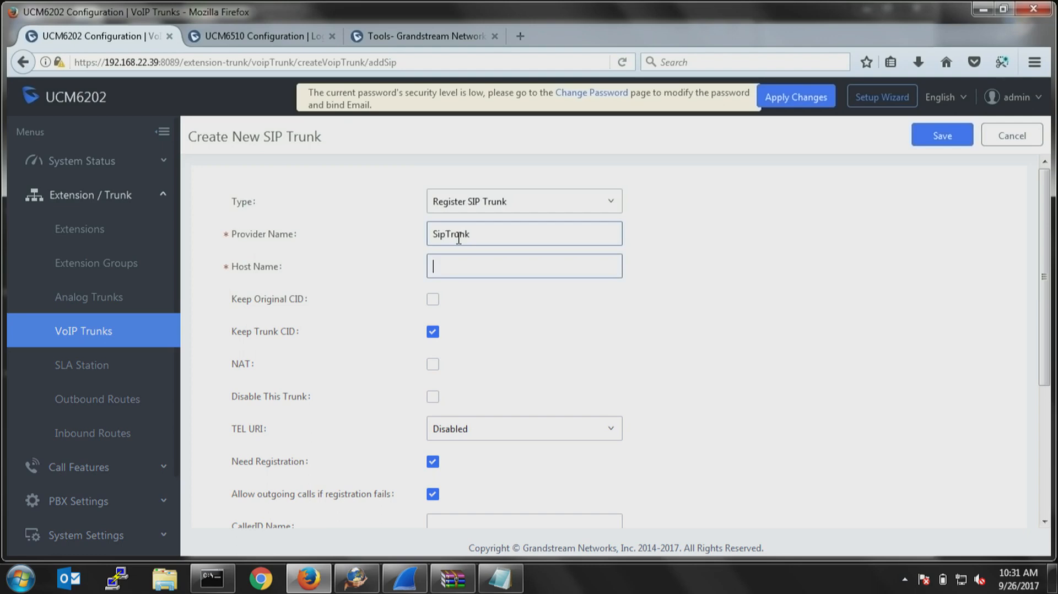
{"action": "type", "text": "sip"}
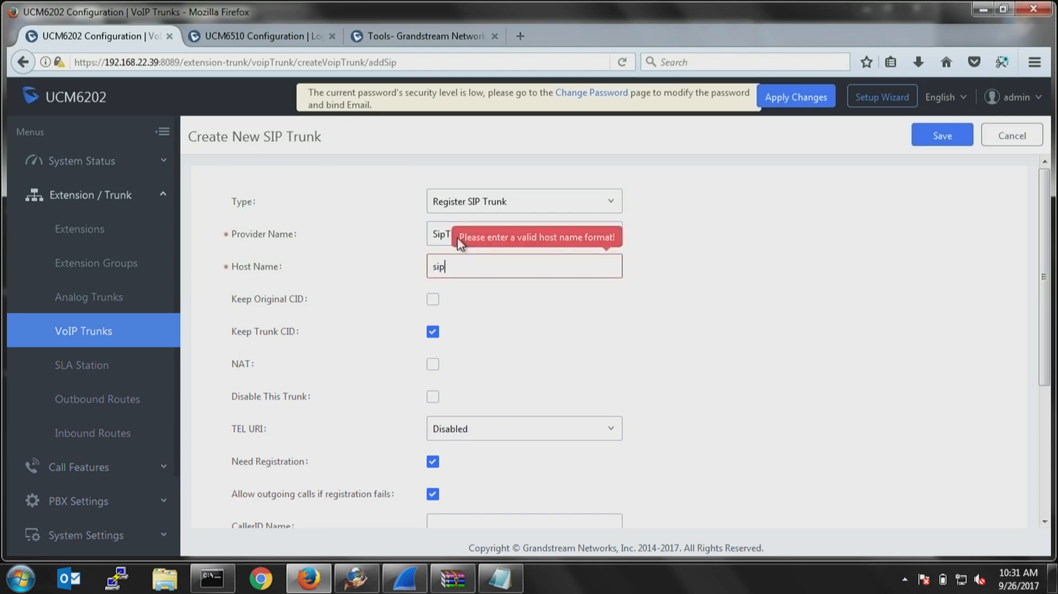
{"action": "type", "text": ".trunk.com"}
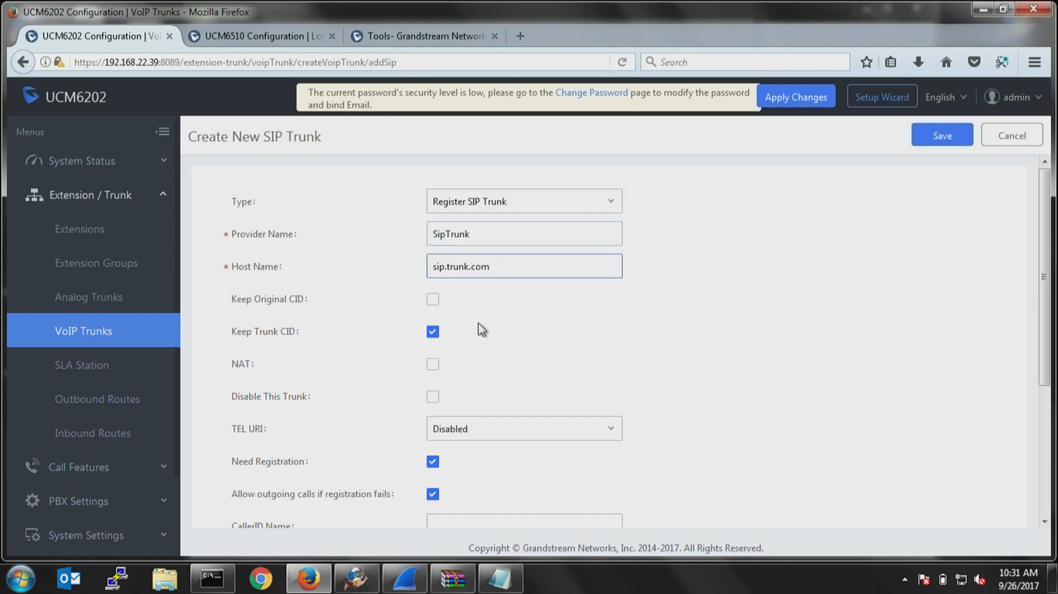
{"action": "scroll", "coordinate": [478, 325], "scroll_direction": "down", "scroll_amount": 1}
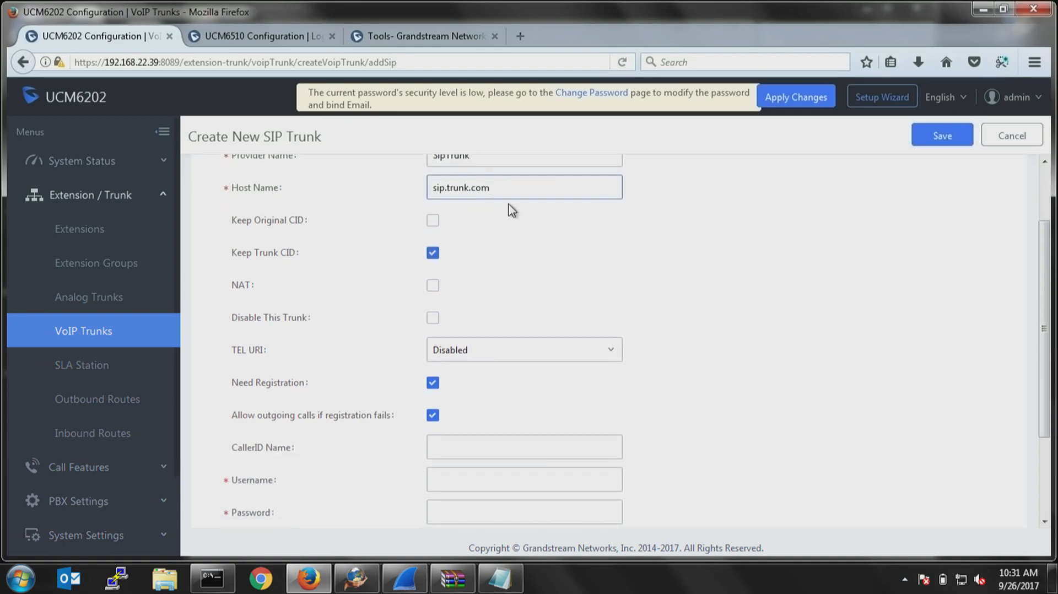
Append port 5086 to the SIP trunk's host name and enable Keep Original CID, leaving Keep Trunk CID enabled.
{"action": "type", "text": ":"}
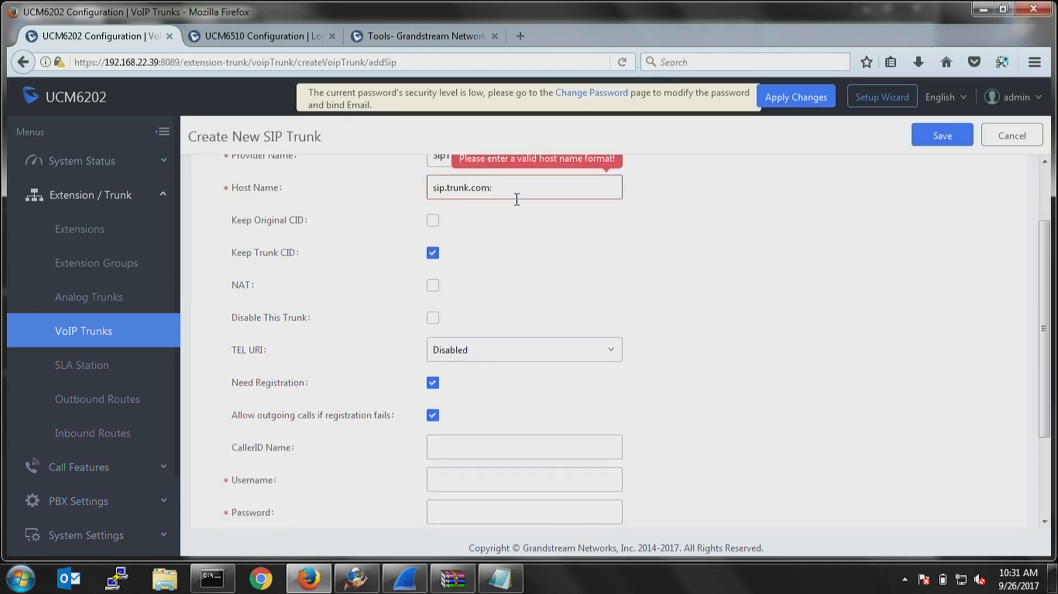
{"action": "type", "text": "5086"}
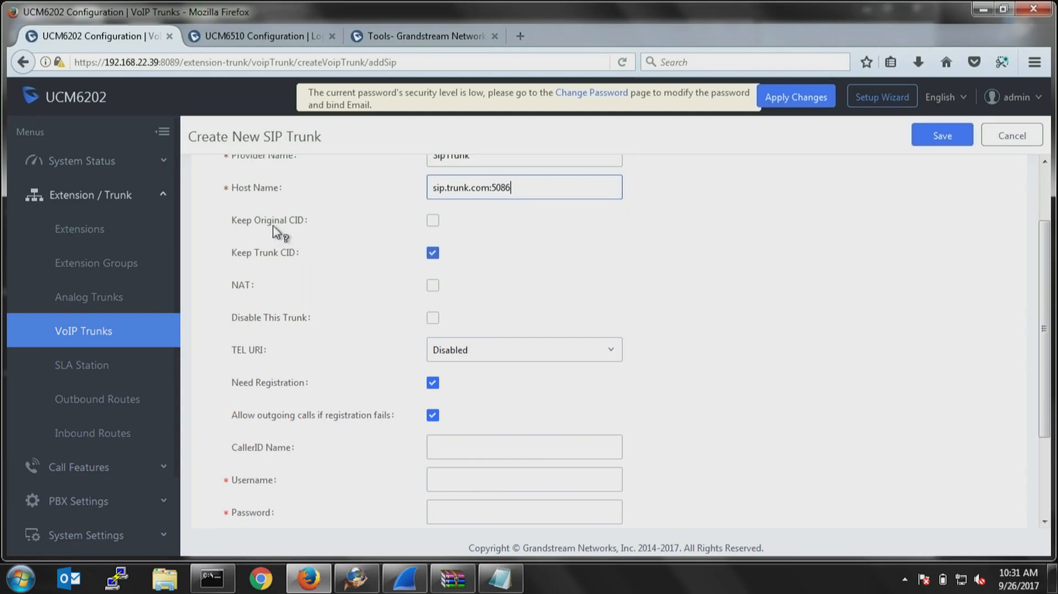
{"action": "mouse_move", "coordinate": [252, 226]}
{"action": "left_click", "coordinate": [436, 222]}
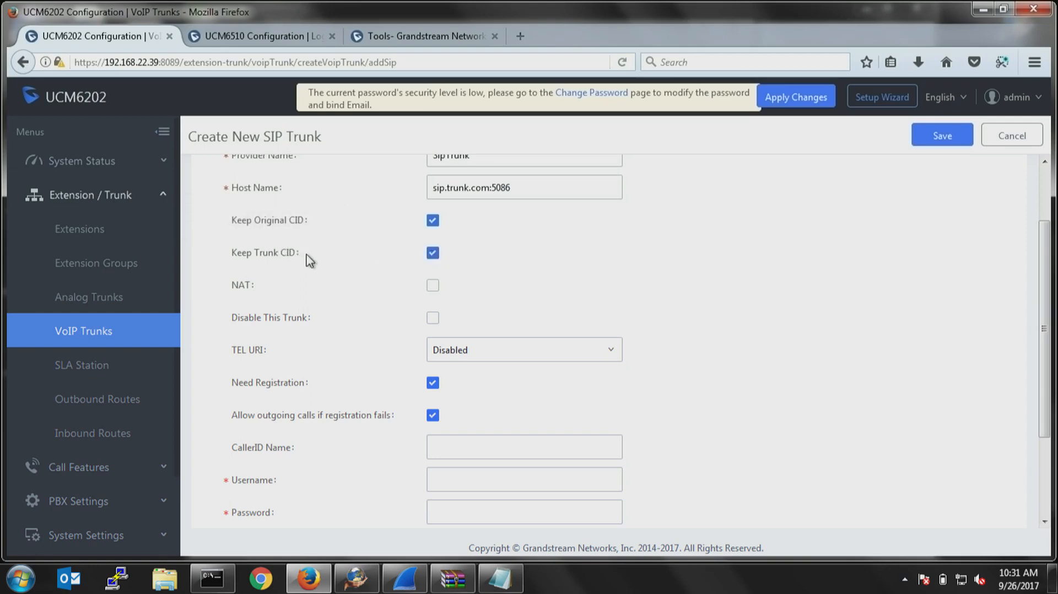
{"action": "left_click", "coordinate": [434, 256]}
{"action": "left_click", "coordinate": [434, 256]}
Enter the SIP trunk's username and password, then save the trunk and accept the DNS record lookup notice.
{"action": "scroll", "coordinate": [478, 392], "scroll_direction": "down", "scroll_amount": 2}
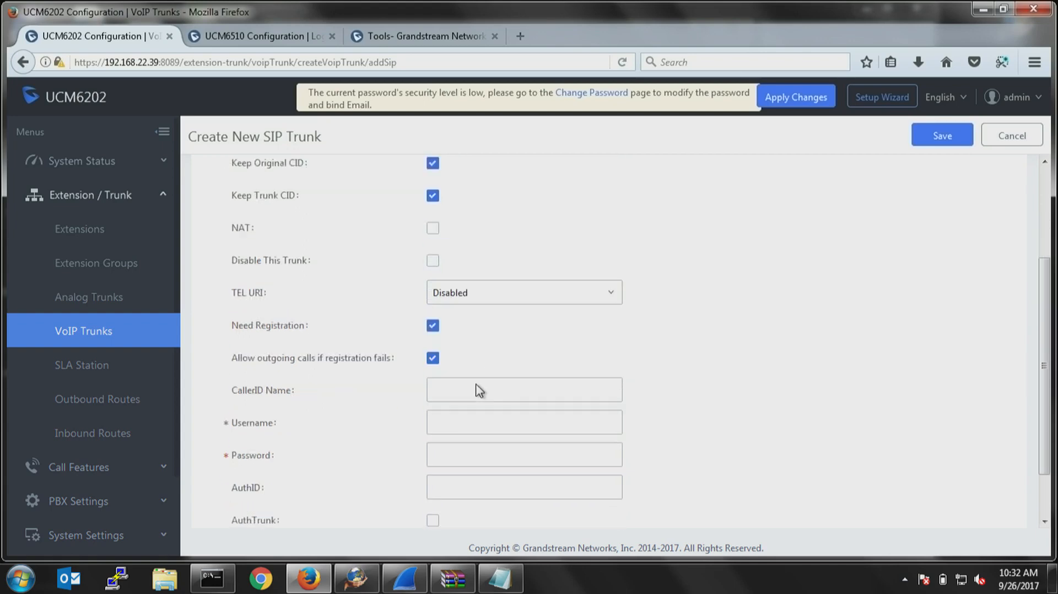
{"action": "left_click", "coordinate": [489, 360]}
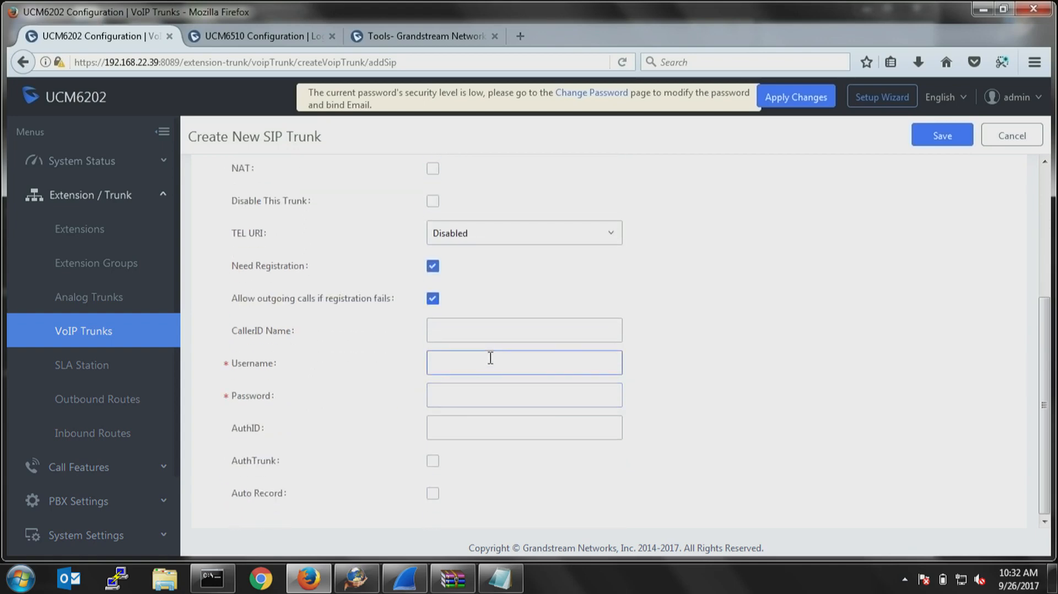
{"action": "type", "text": "abhsdkjhk324654"}
{"action": "left_click", "coordinate": [514, 395]}
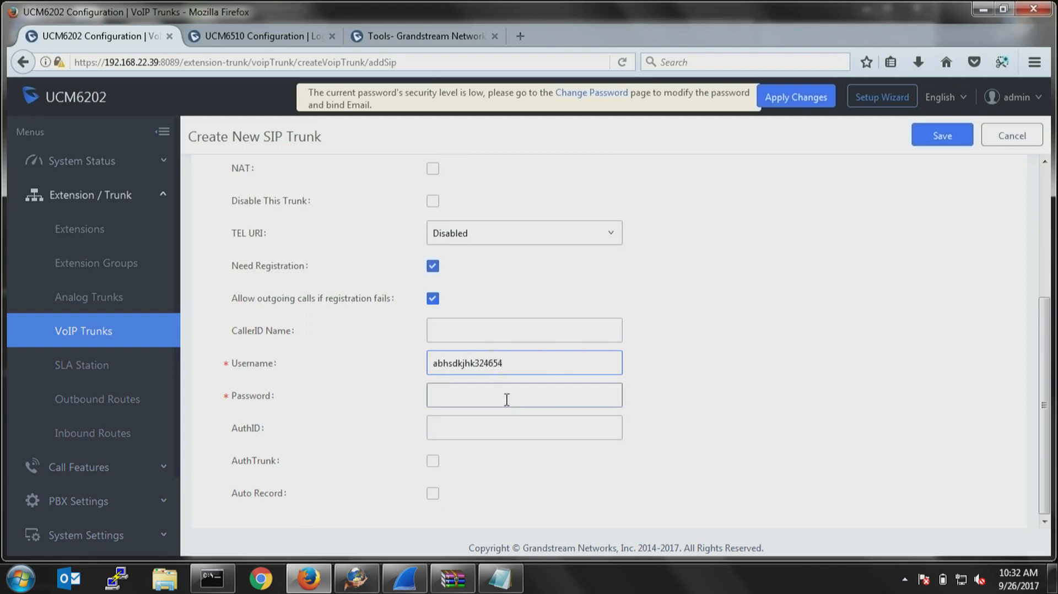
{"action": "type", "text": "************"}
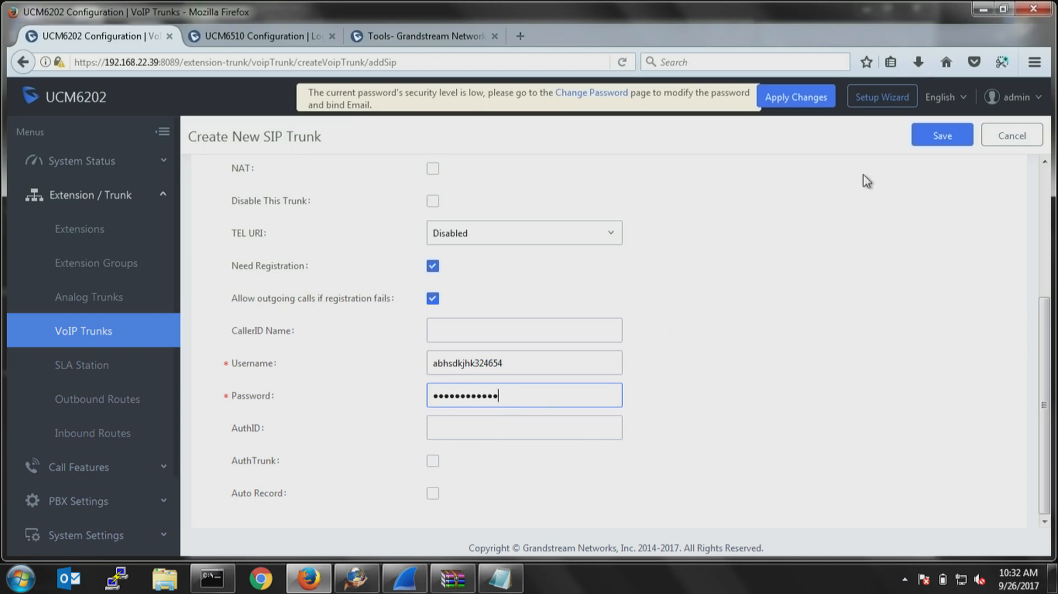
{"action": "left_click", "coordinate": [941, 140]}
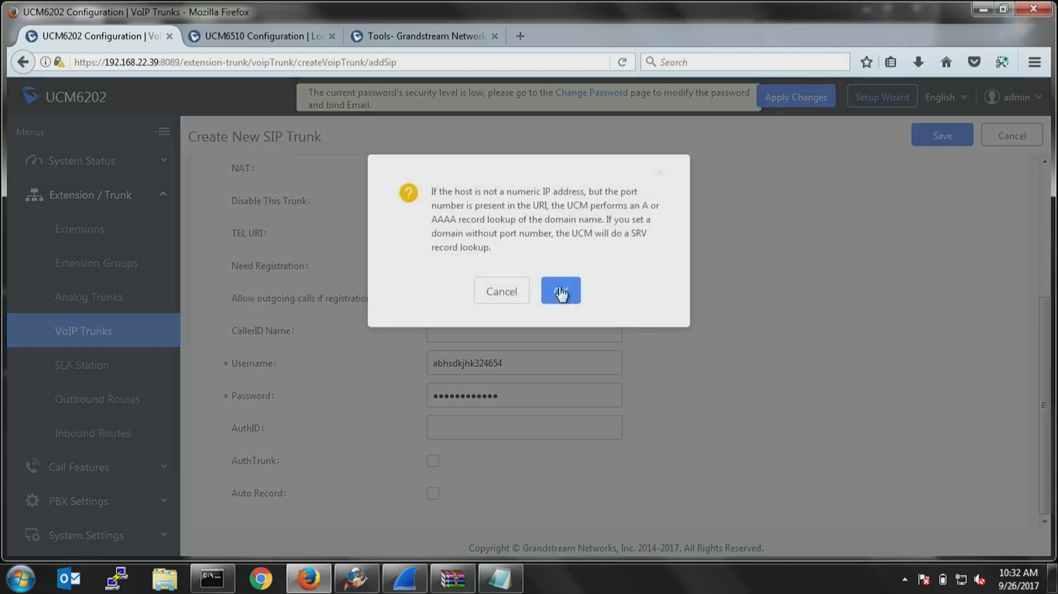
{"action": "left_click", "coordinate": [563, 289]}
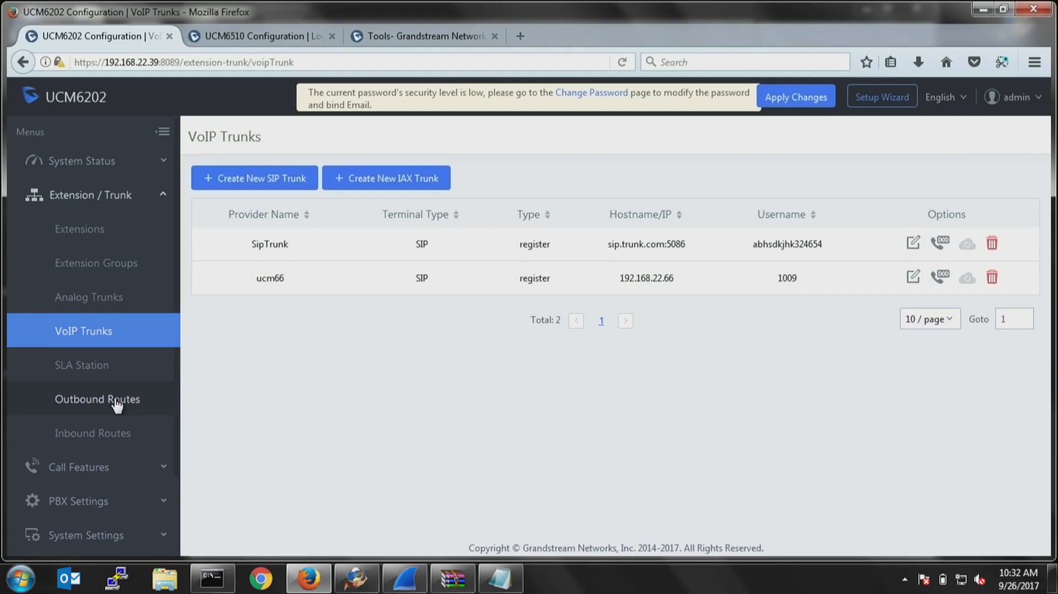
Start a new outbound route and name the calling rule National.
{"action": "left_click", "coordinate": [115, 402]}
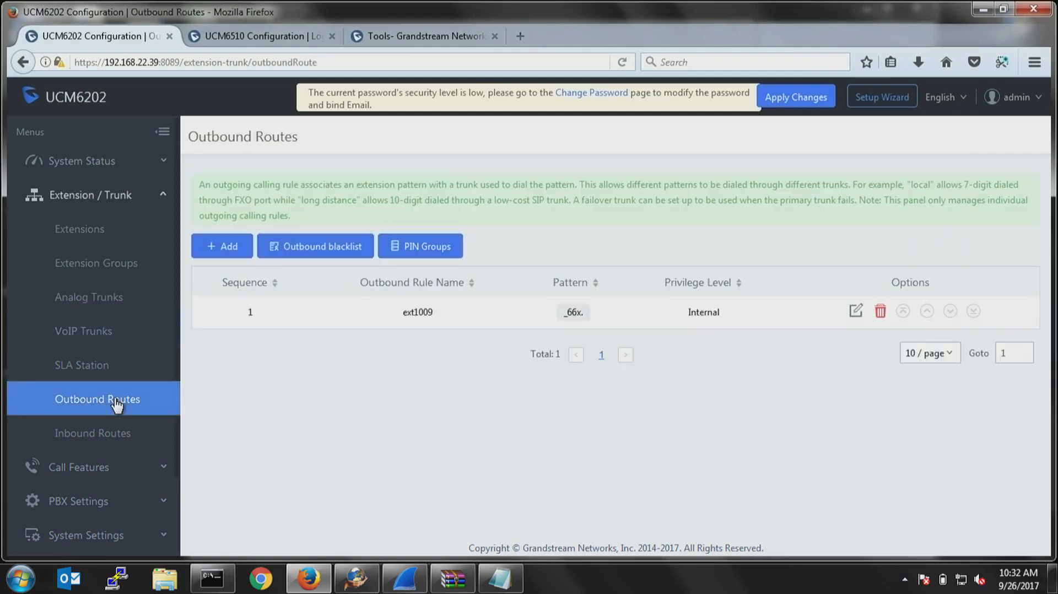
{"action": "left_click", "coordinate": [227, 247]}
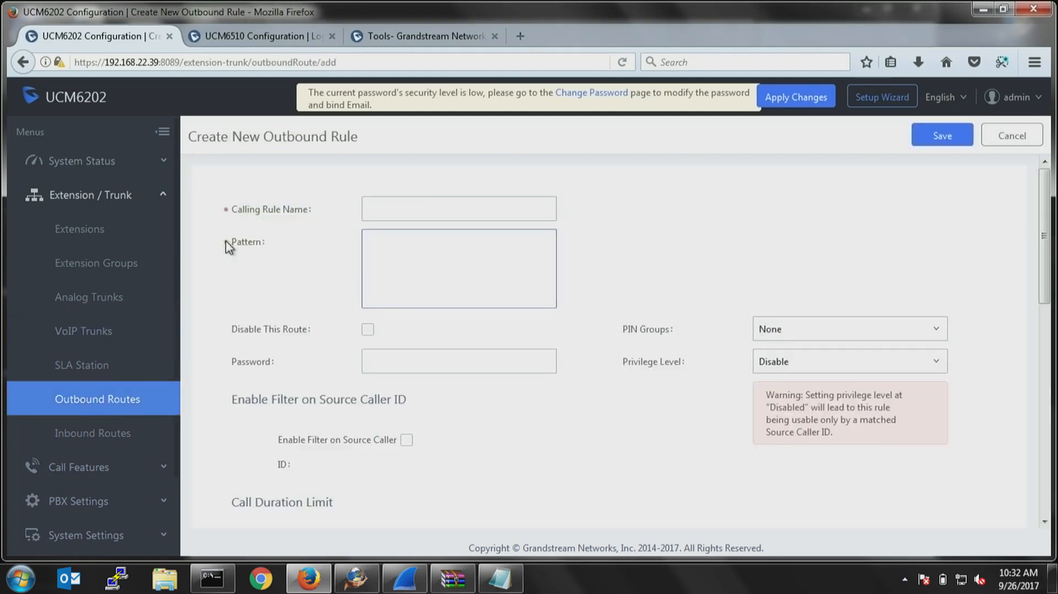
{"action": "left_click", "coordinate": [394, 205]}
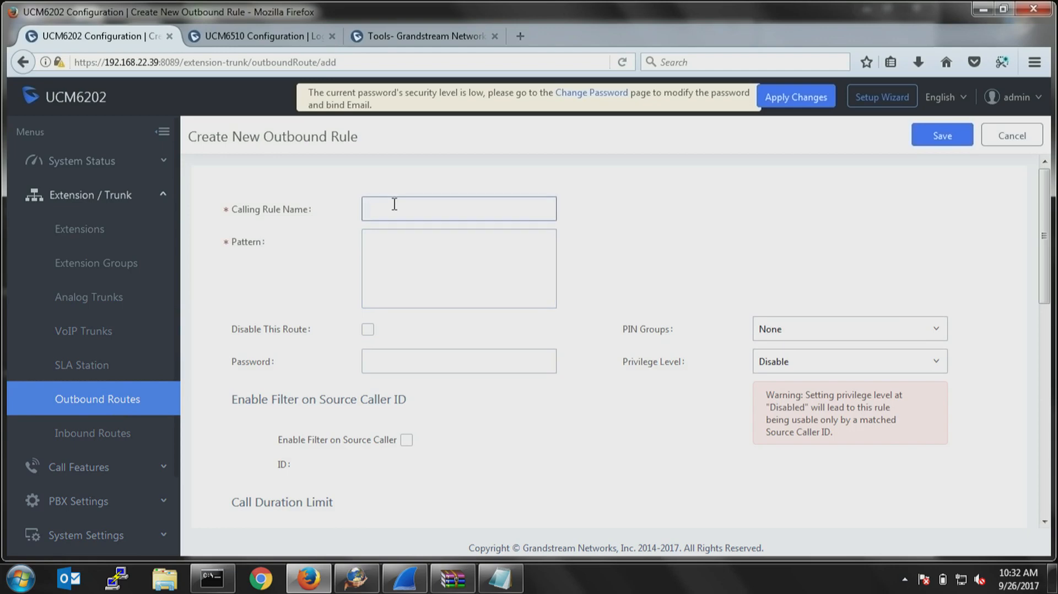
{"action": "type", "text": "National"}
Try _x. as the National rule's pattern and clear it back to the underscore.
{"action": "left_click", "coordinate": [411, 237]}
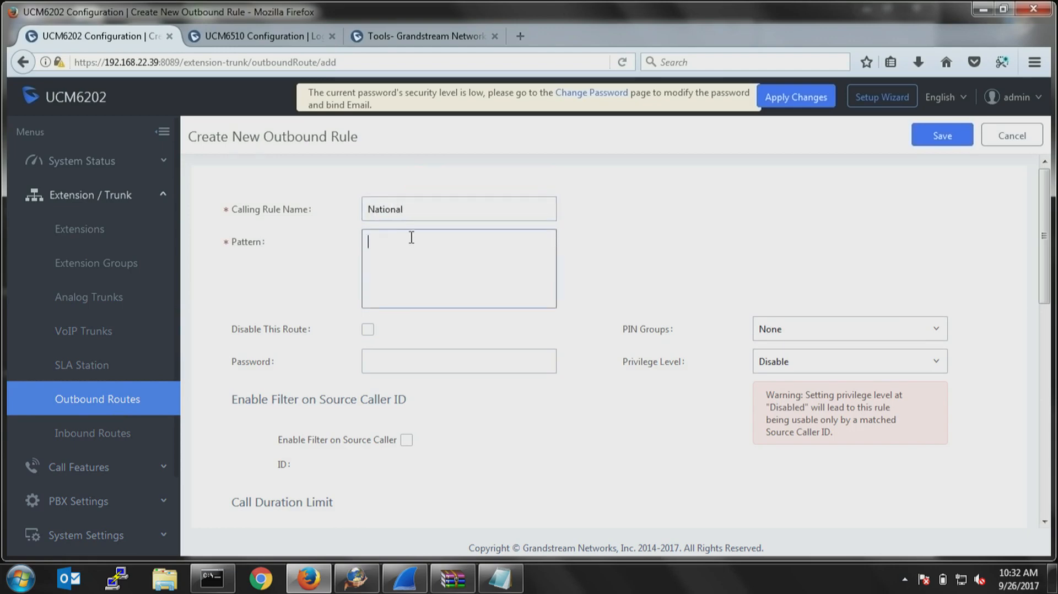
{"action": "type", "text": "_x."}
{"action": "mouse_move", "coordinate": [246, 242]}
{"action": "key", "text": "BackSpace"}
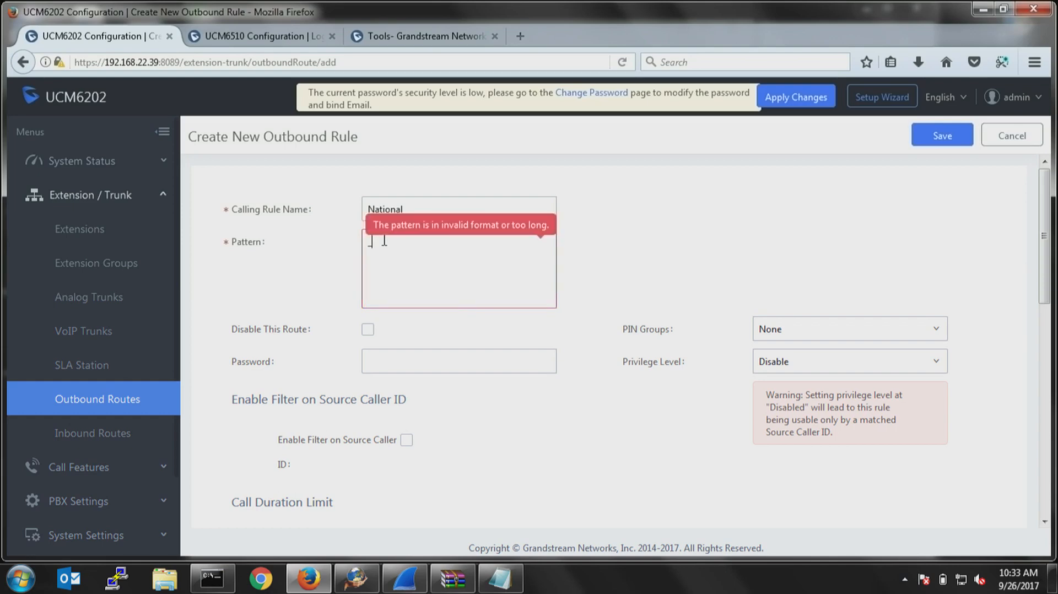
Set the National rule's patterns to _NXXNXXXXXX, _1NXXNXXXXXX and _911, and its privilege level to National.
{"action": "type", "text": "N"}
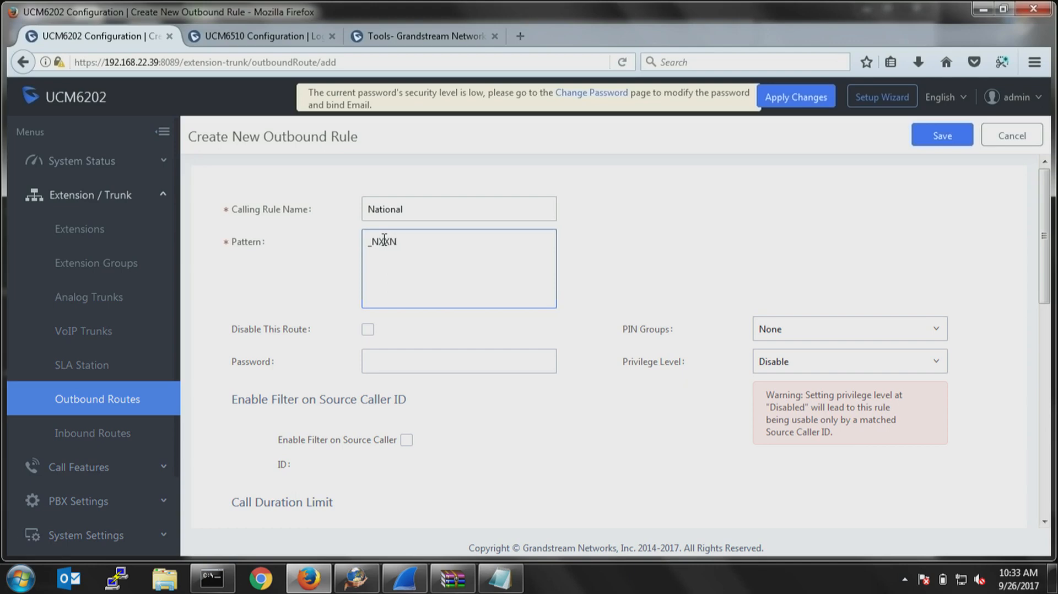
{"action": "type", "text": "XXXXXX"}
{"action": "key", "text": "Return"}
{"action": "type", "text": "_"}
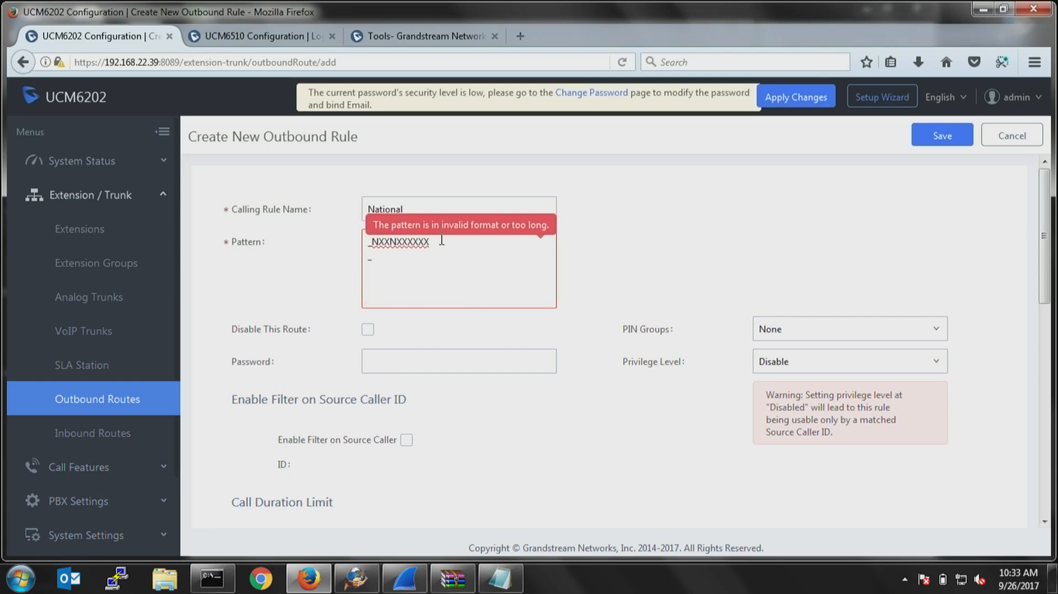
{"action": "type", "text": "1"}
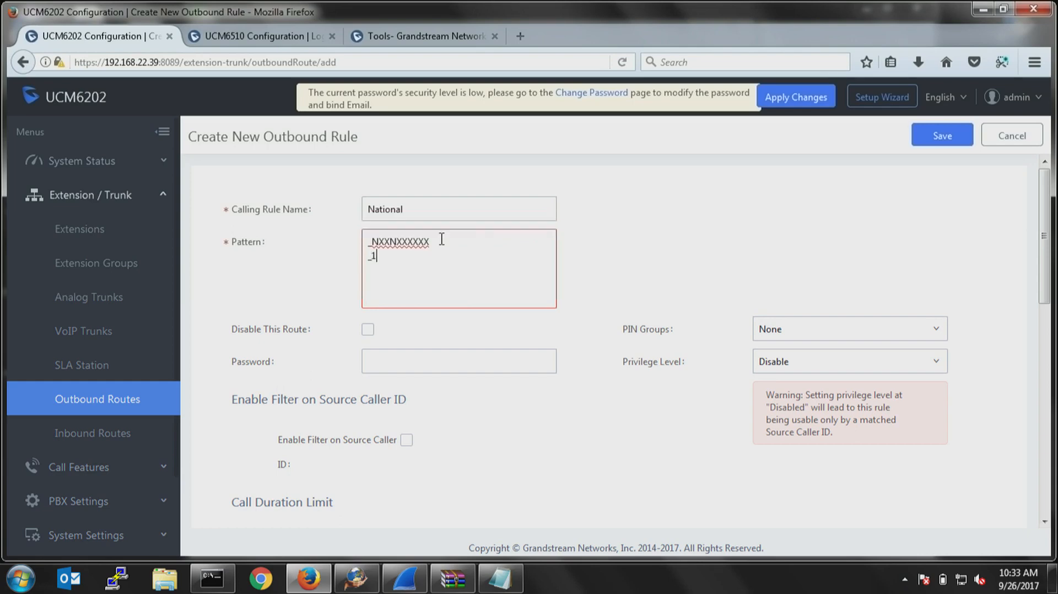
{"action": "type", "text": "NXX"}
{"action": "type", "text": "NXX"}
{"action": "type", "text": "XXXX "}
{"action": "type", "text": "_"}
{"action": "type", "text": "911"}
{"action": "left_click", "coordinate": [791, 361]}
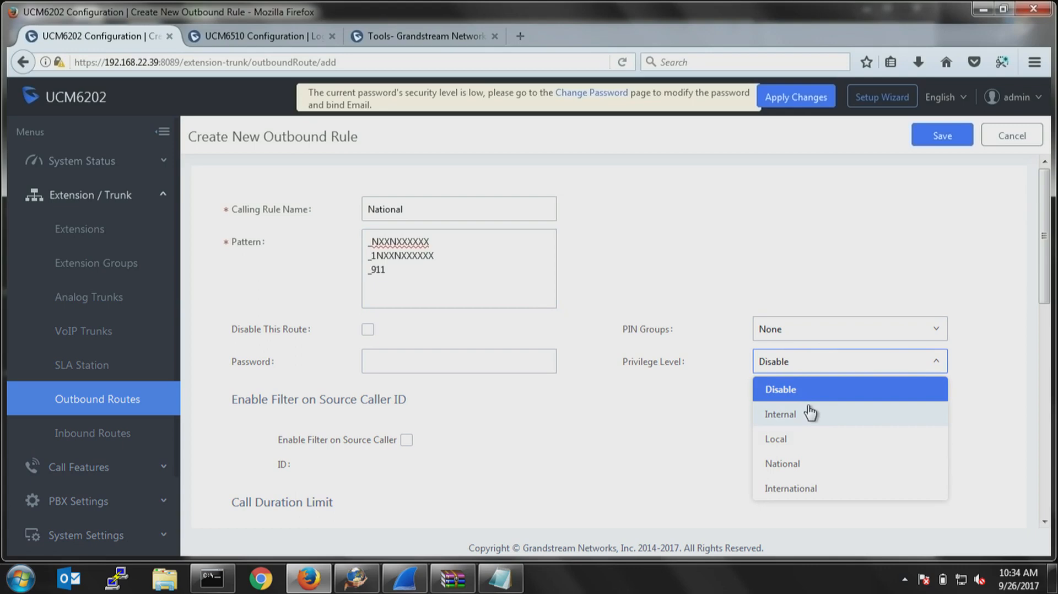
{"action": "left_click", "coordinate": [796, 464]}
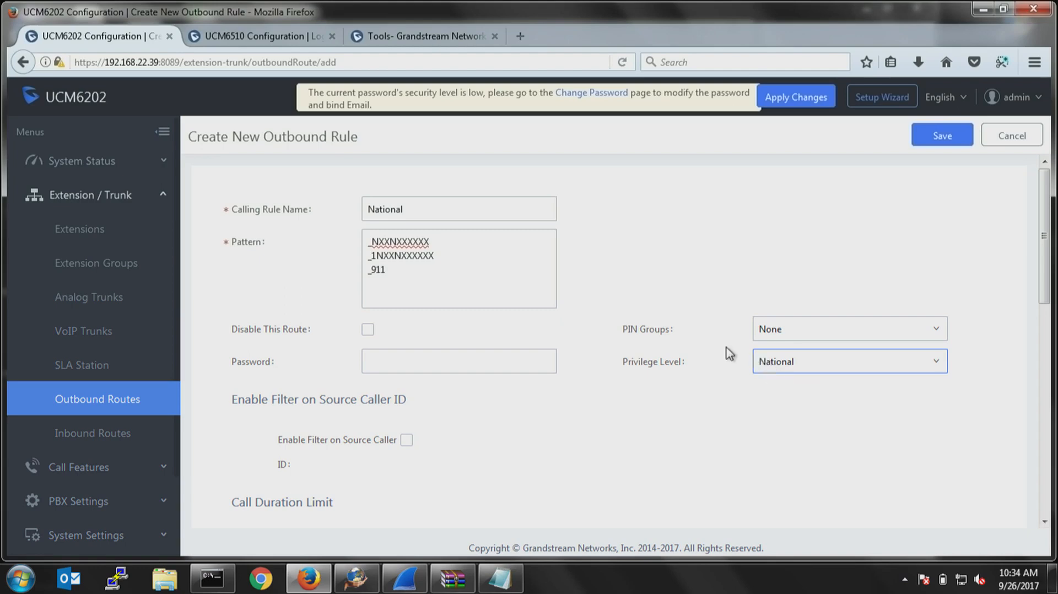
Rename the calling rule International and replace its patterns with _011x.
{"action": "left_click_drag", "start_coordinate": [403, 269], "coordinate": [354, 236]}
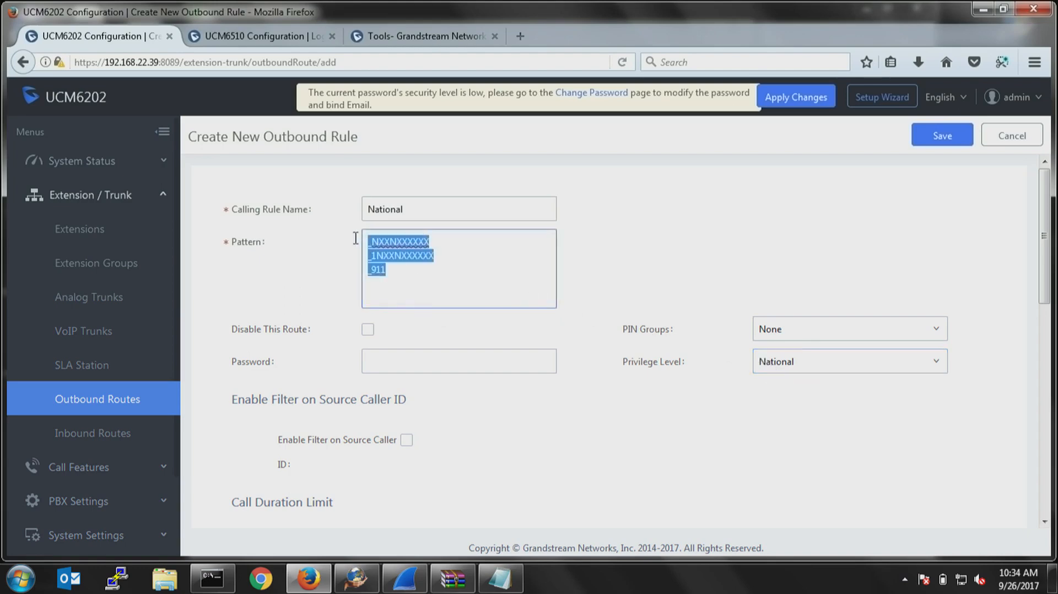
{"action": "left_click_drag", "start_coordinate": [415, 208], "coordinate": [322, 216]}
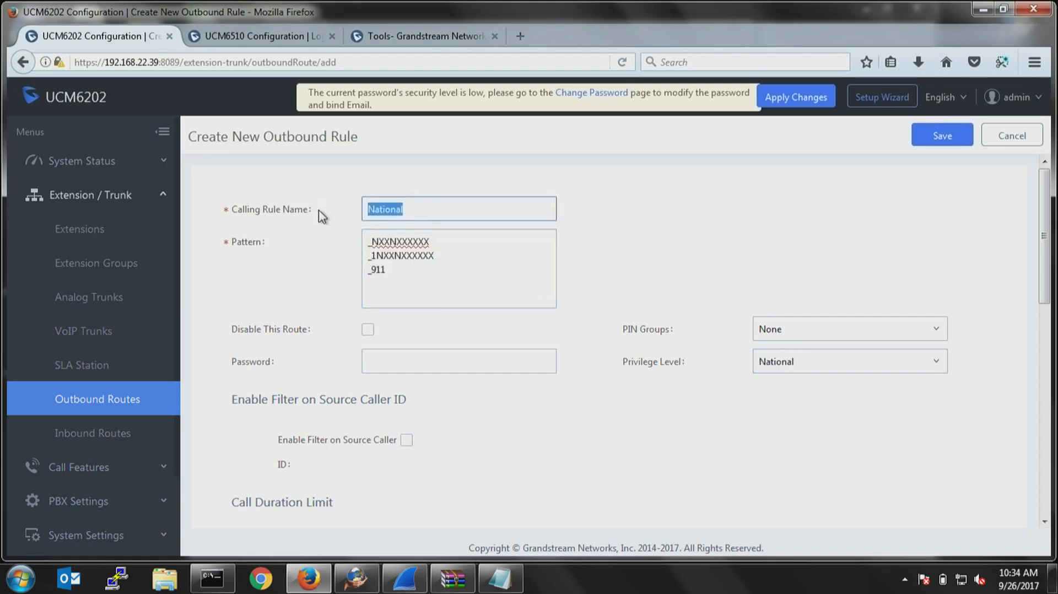
{"action": "type", "text": "International"}
{"action": "key", "text": "Tab"}
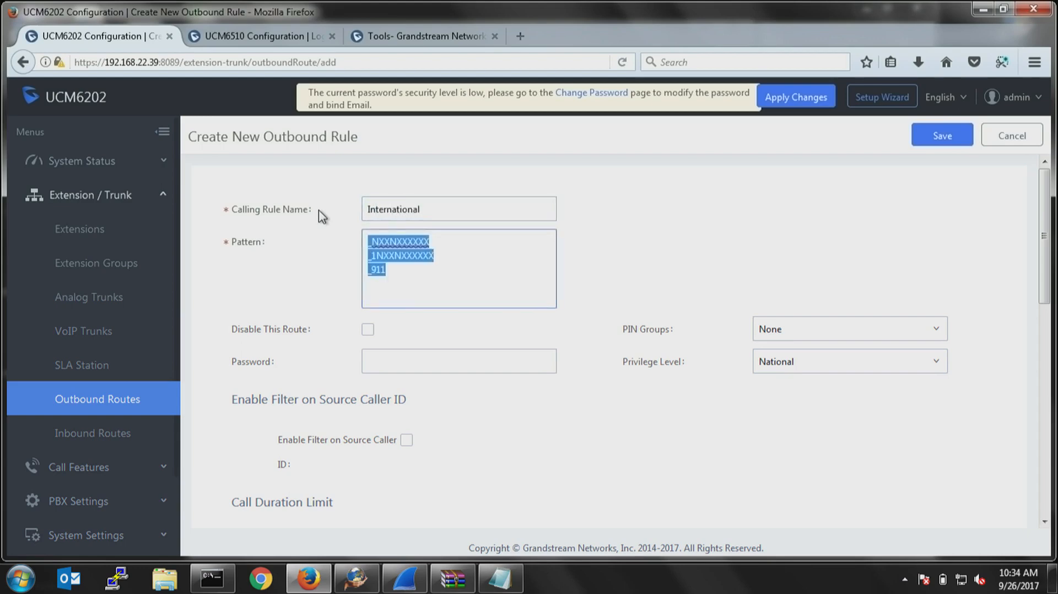
{"action": "type", "text": "_"}
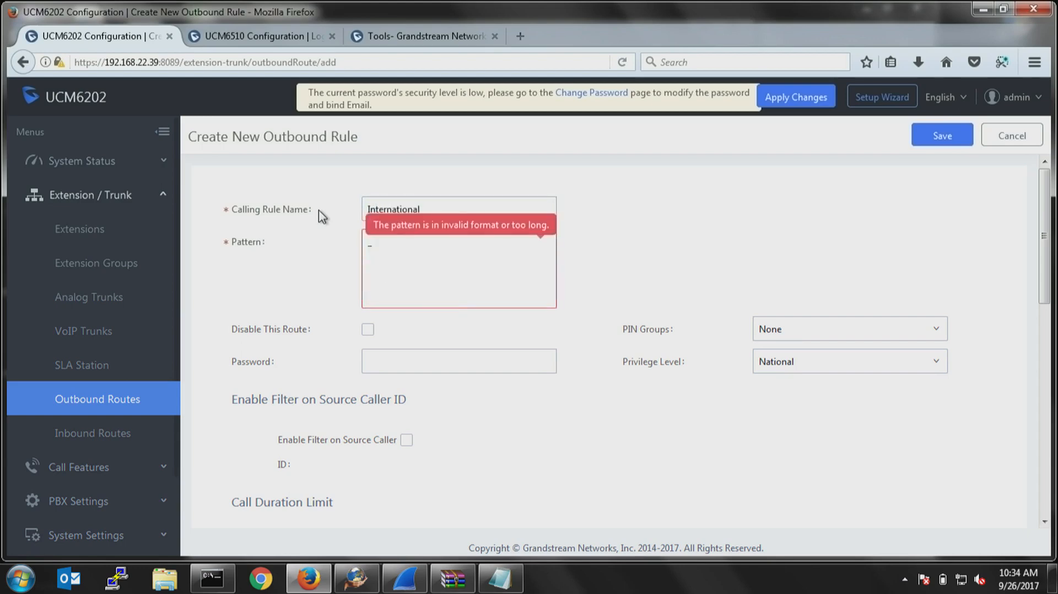
{"action": "type", "text": "00"}
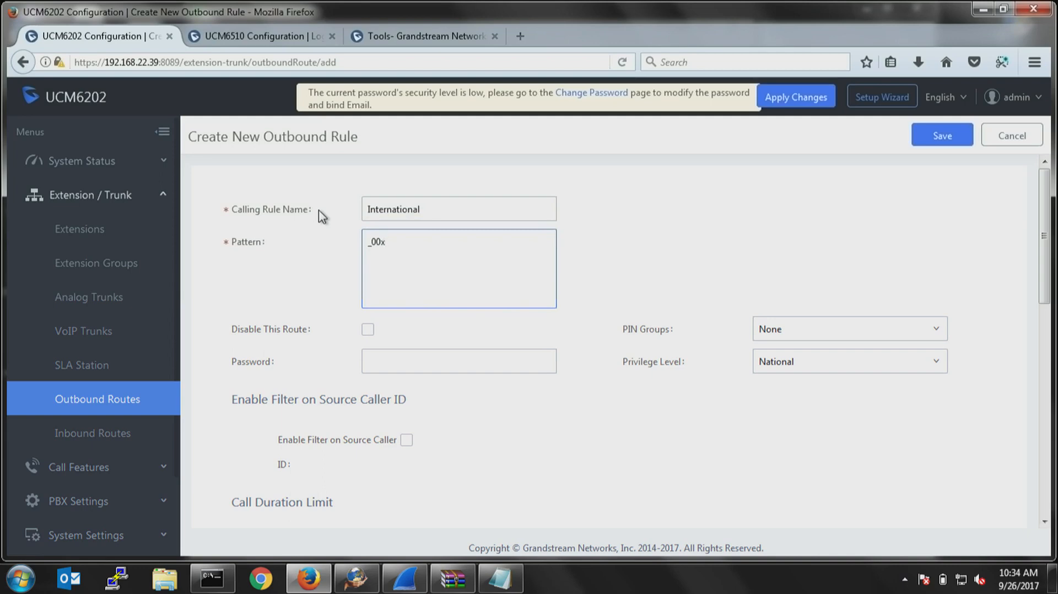
{"action": "key", "text": "BackSpace"}
{"action": "type", "text": "11x."}
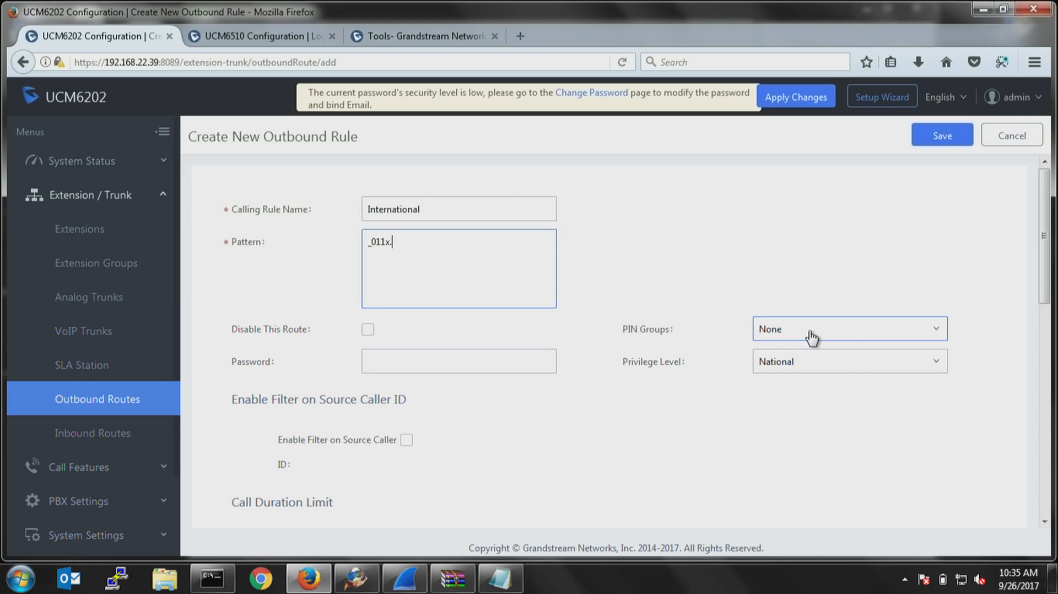
Enter a password for the International rule and enable the filter on source caller ID.
{"action": "left_click", "coordinate": [518, 364]}
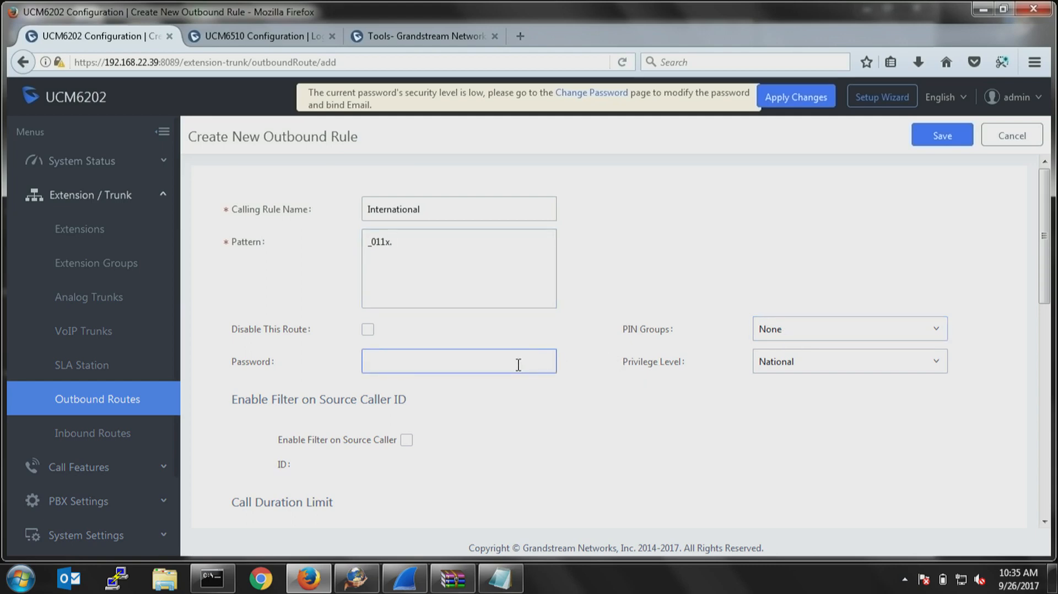
{"action": "left_click", "coordinate": [406, 439]}
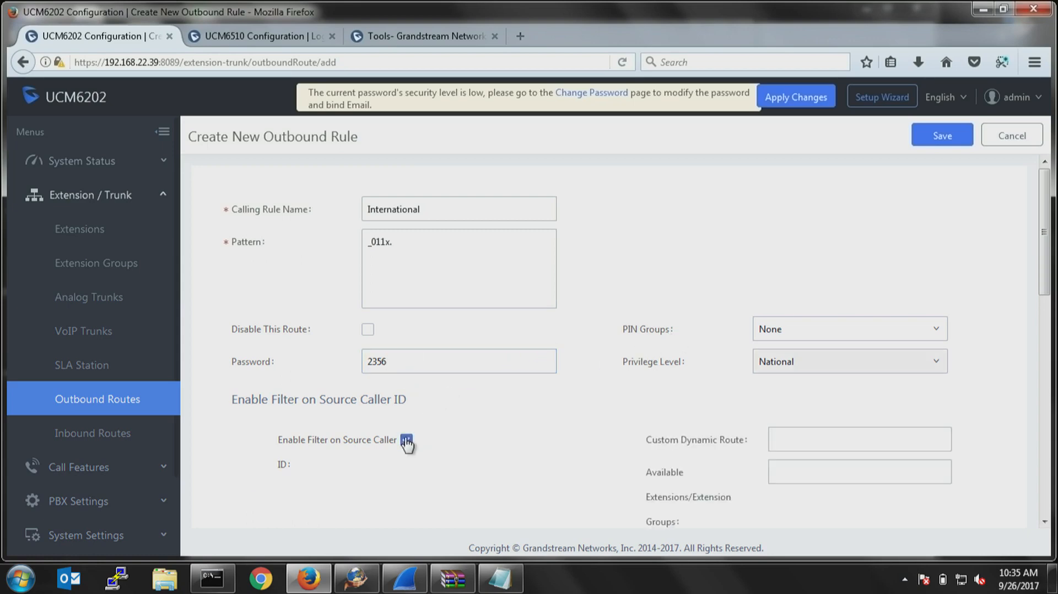
{"action": "scroll", "coordinate": [455, 427], "scroll_direction": "down", "scroll_amount": 2}
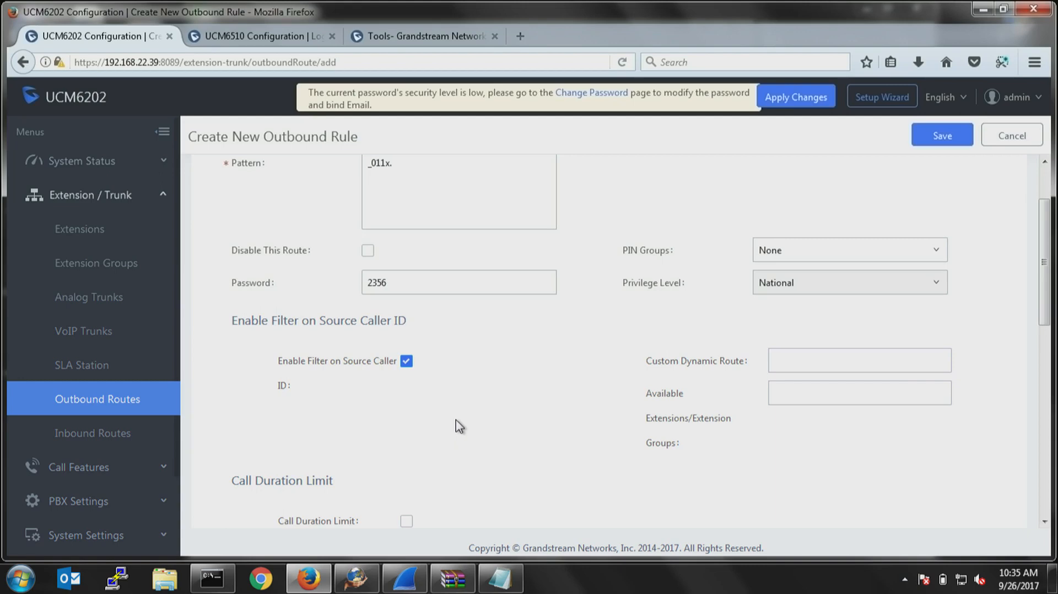
Clear the rule's password and select extension 1000 as the available extension for the source caller ID filter.
{"action": "left_click", "coordinate": [818, 361]}
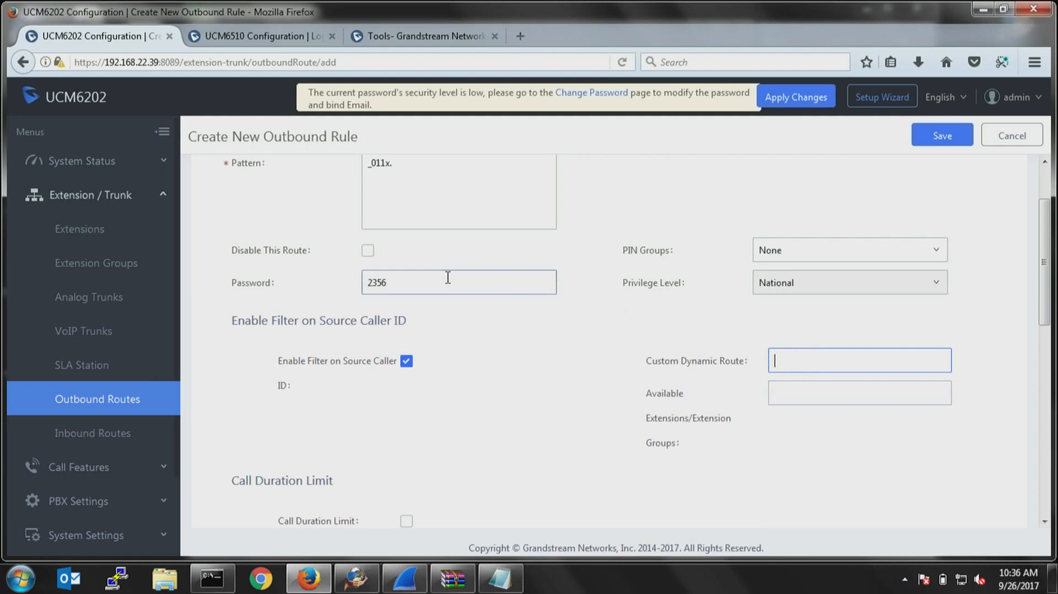
{"action": "left_click_drag", "start_coordinate": [447, 282], "coordinate": [227, 283]}
{"action": "key", "text": "BackSpace"}
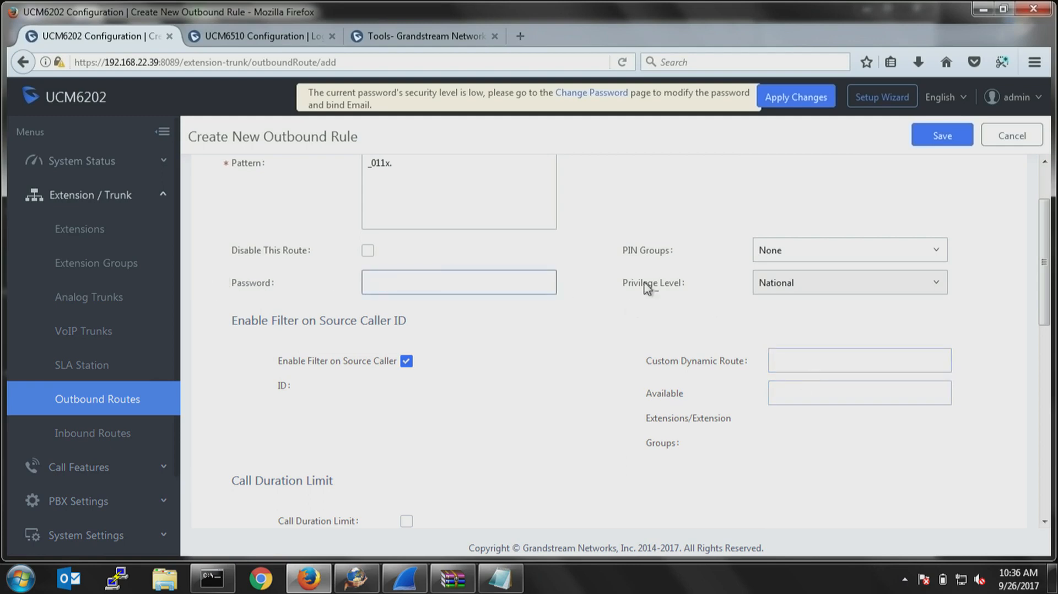
{"action": "left_click", "coordinate": [821, 397]}
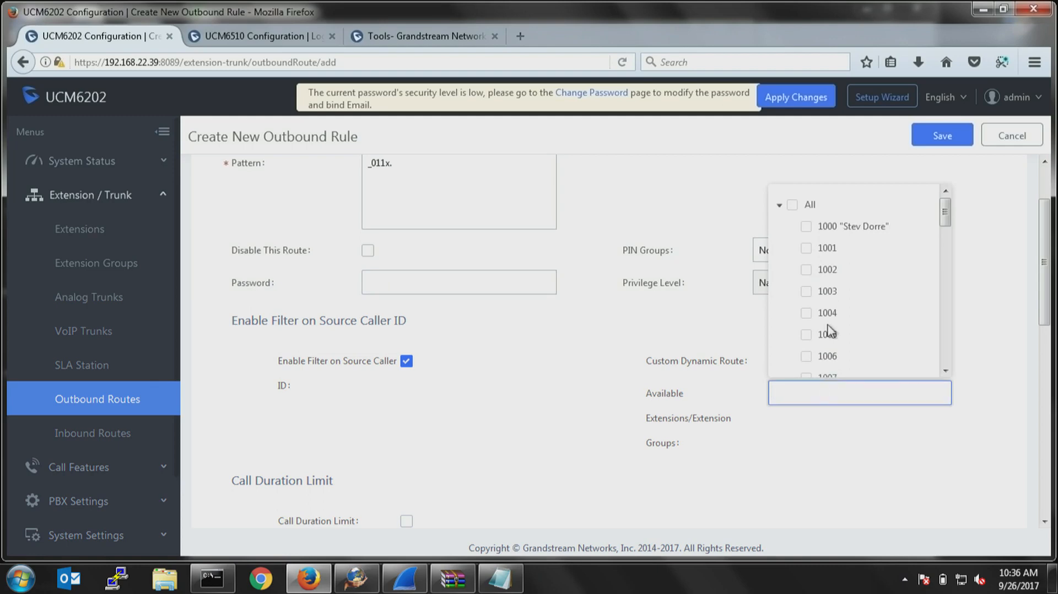
{"action": "left_click", "coordinate": [807, 227]}
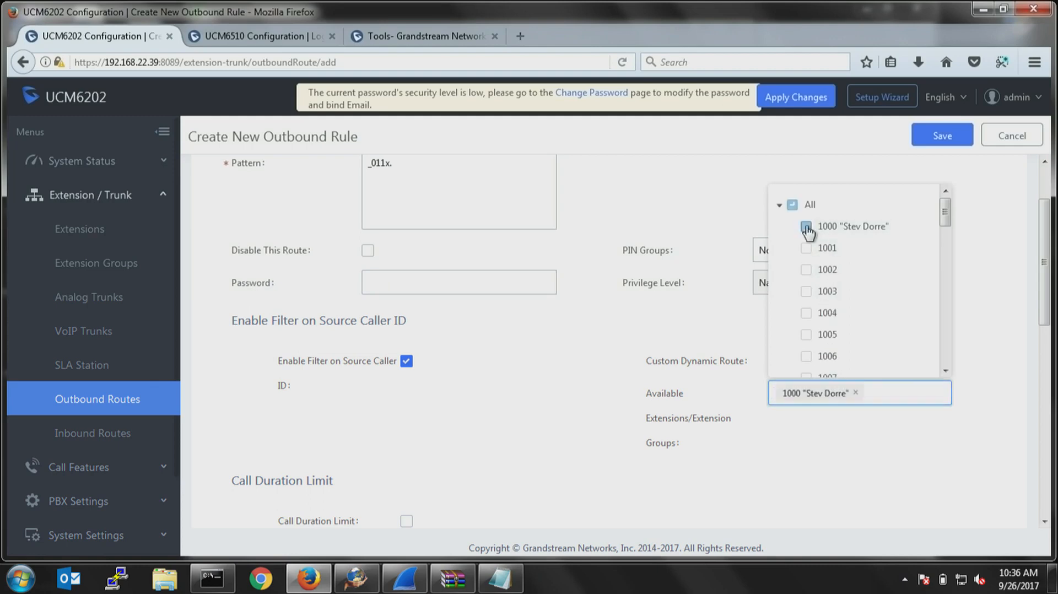
{"action": "left_click", "coordinate": [836, 440]}
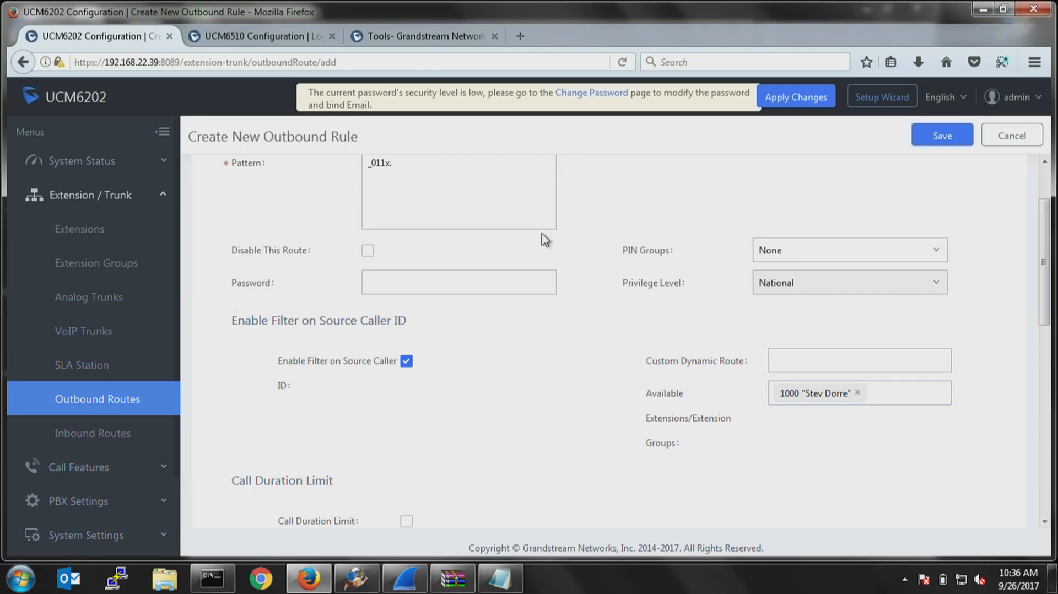
{"action": "left_click", "coordinate": [404, 169]}
{"action": "left_click_drag", "start_coordinate": [391, 168], "coordinate": [360, 169]}
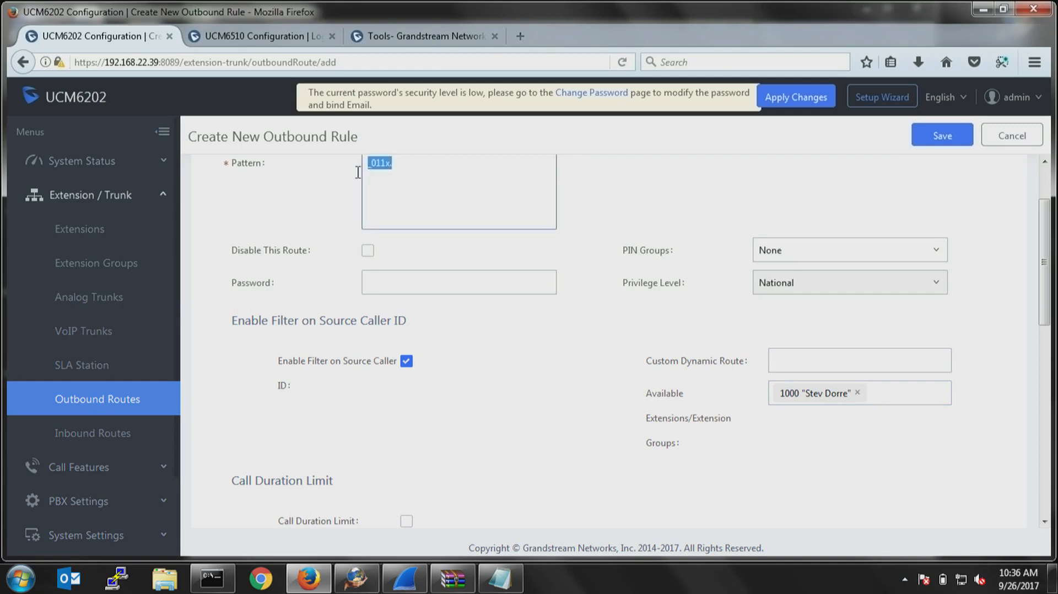
{"action": "left_click", "coordinate": [521, 410]}
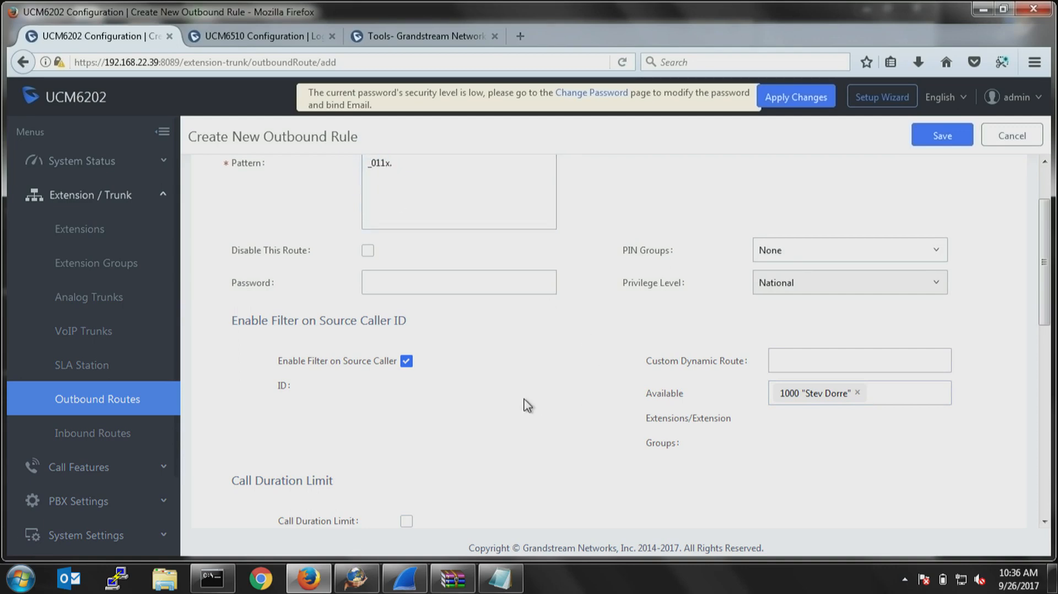
Set the International rule to send calls through the trunk SIPTrunks -- SipTrunk.
{"action": "scroll", "coordinate": [522, 406], "scroll_direction": "down", "scroll_amount": 5}
{"action": "left_click", "coordinate": [478, 290]}
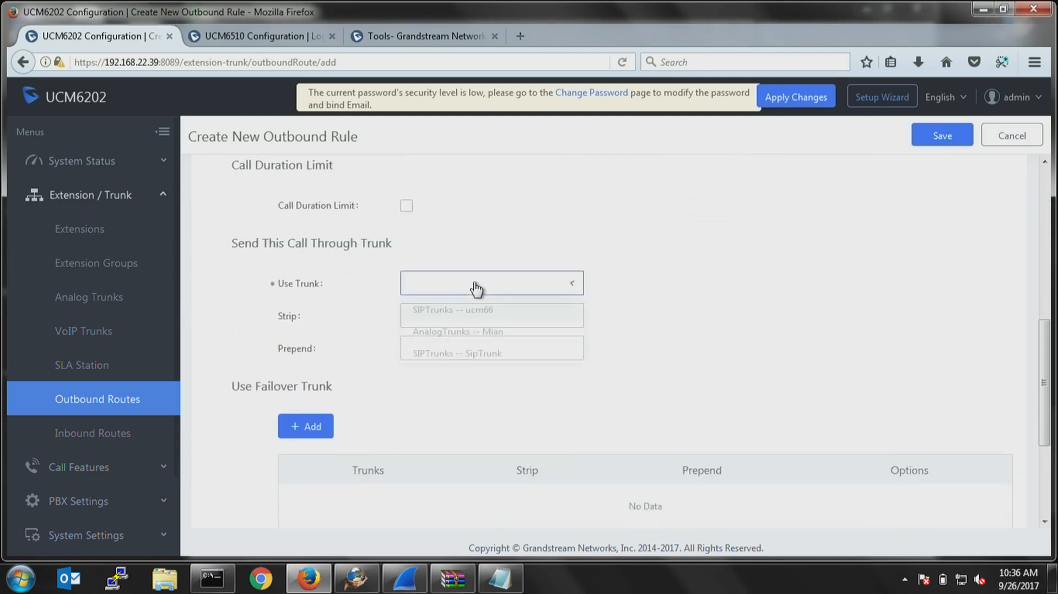
{"action": "left_click", "coordinate": [485, 362]}
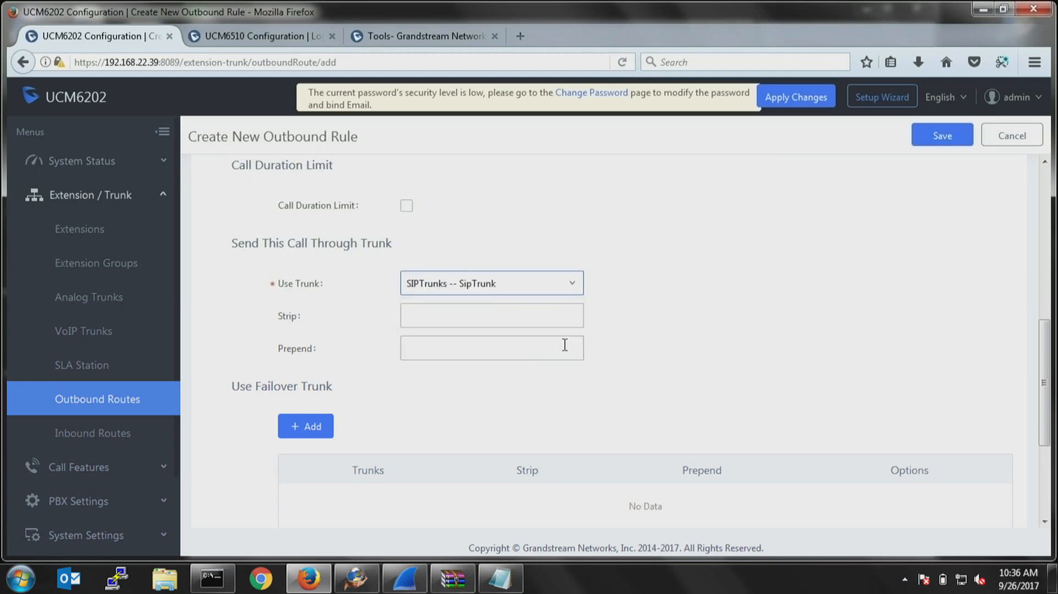
{"action": "left_click", "coordinate": [462, 314]}
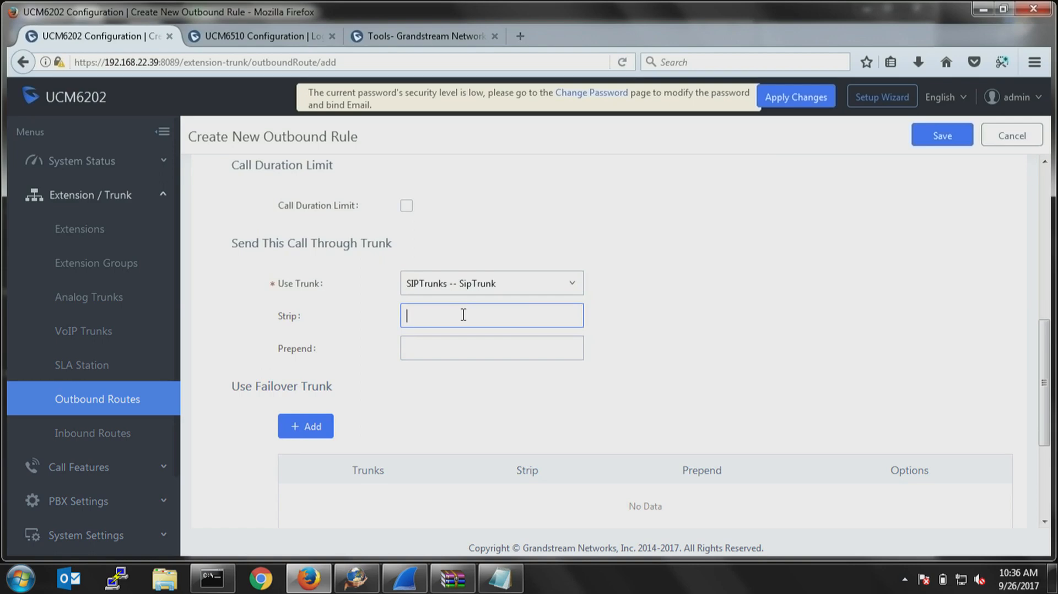
Replace the outbound rule's pattern with _NXXXXXX and rename the calling rule Local.
{"action": "scroll", "coordinate": [534, 307], "scroll_direction": "up", "scroll_amount": 7}
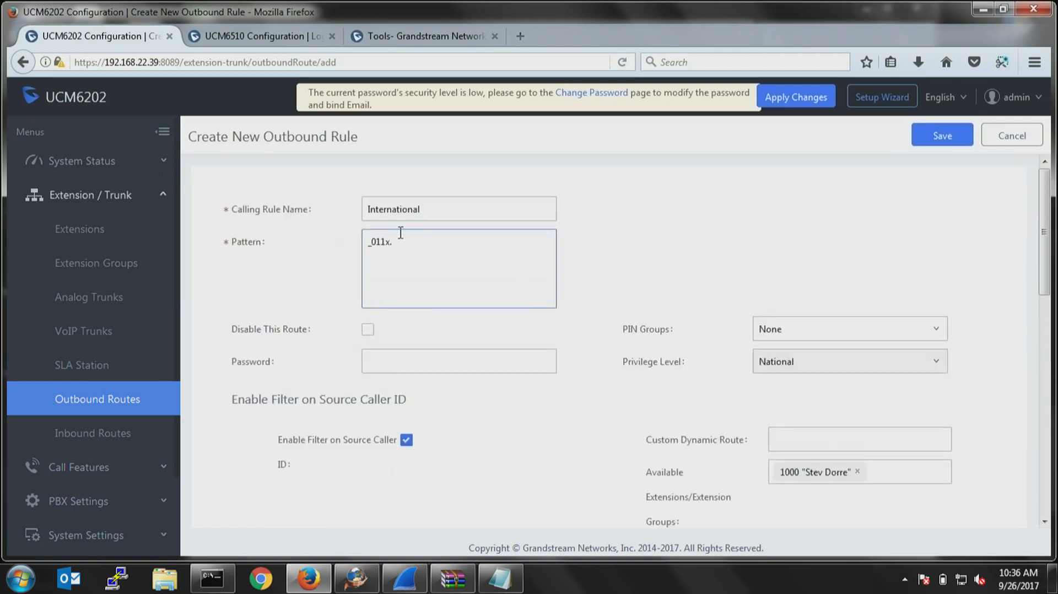
{"action": "left_click_drag", "start_coordinate": [401, 232], "coordinate": [338, 251]}
{"action": "type", "text": "_"}
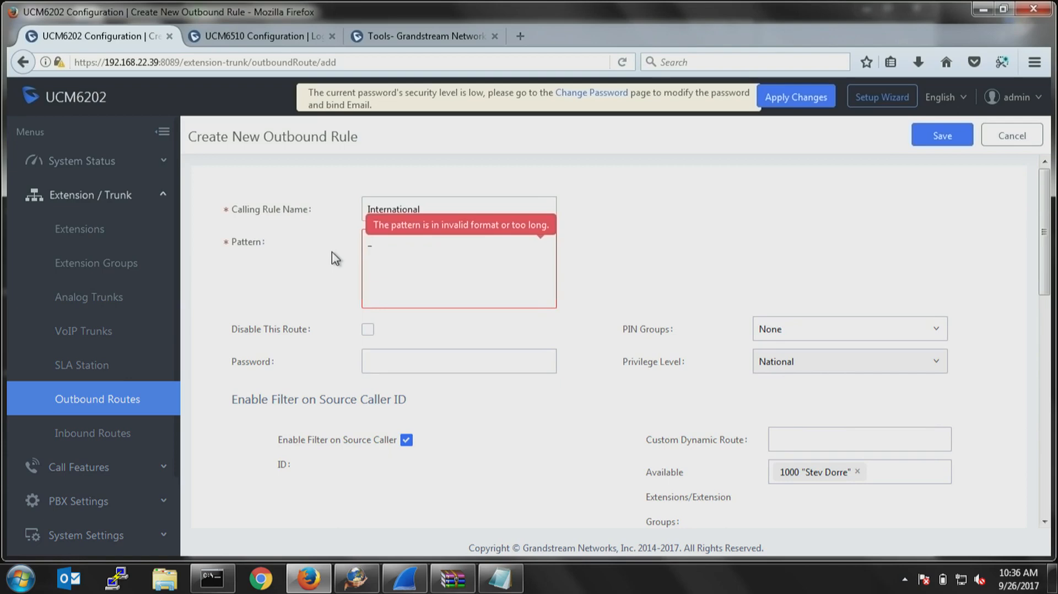
{"action": "type", "text": "NXXXXXX"}
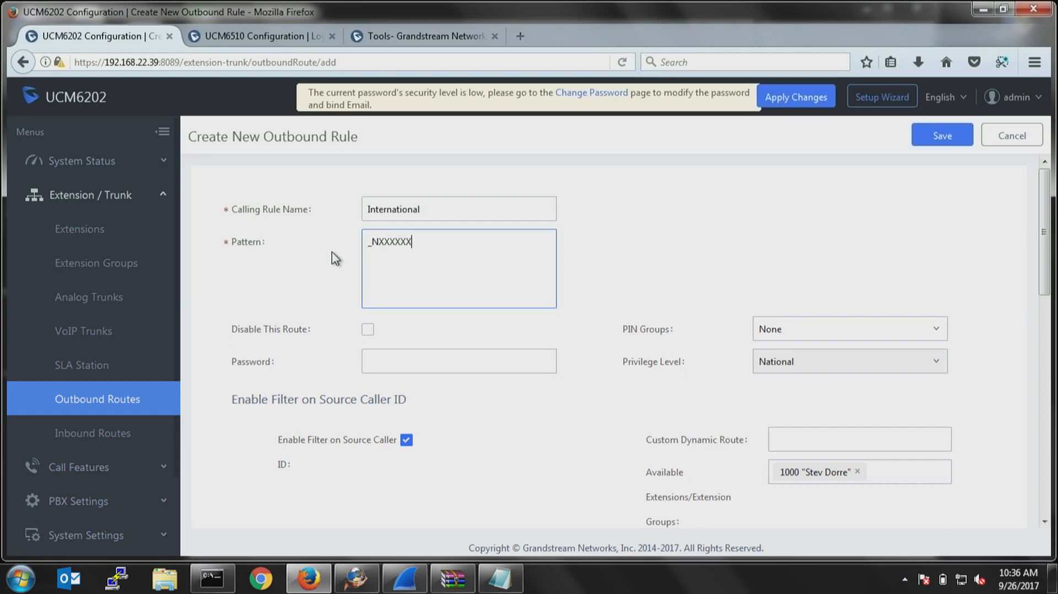
{"action": "left_click_drag", "start_coordinate": [458, 204], "coordinate": [230, 197]}
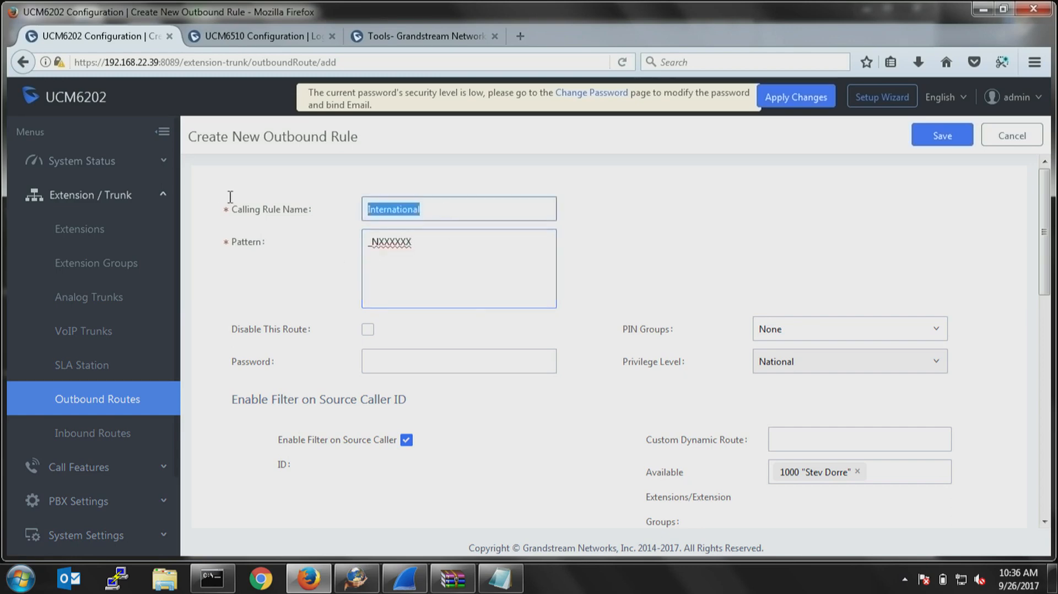
{"action": "type", "text": "Local"}
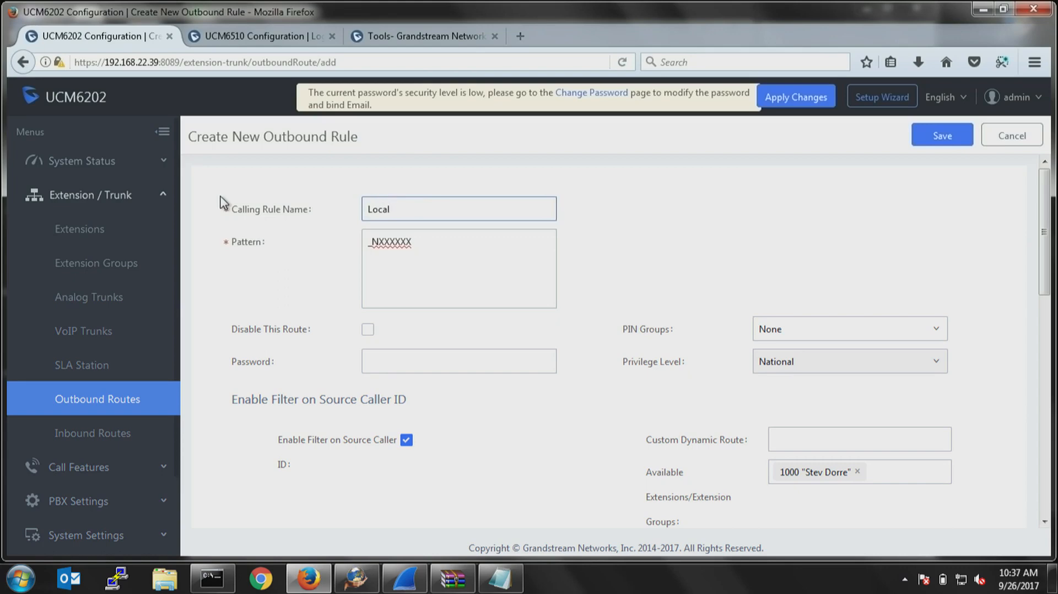
{"action": "left_click", "coordinate": [426, 266]}
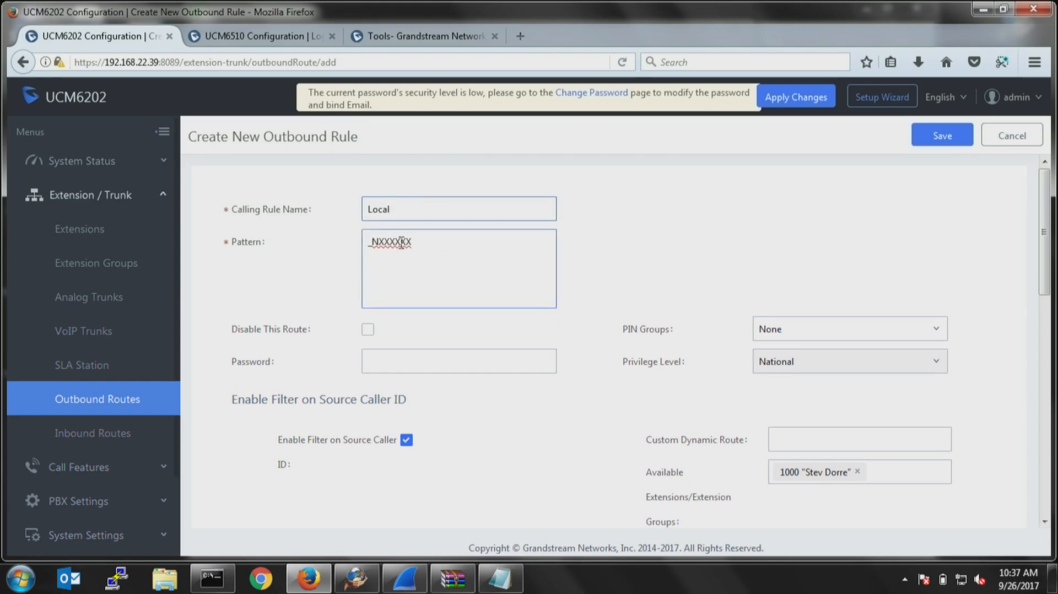
Prepend 1617 to calls sent through the Local rule's trunk and save the outbound rule.
{"action": "scroll", "coordinate": [401, 237], "scroll_direction": "down", "scroll_amount": 2}
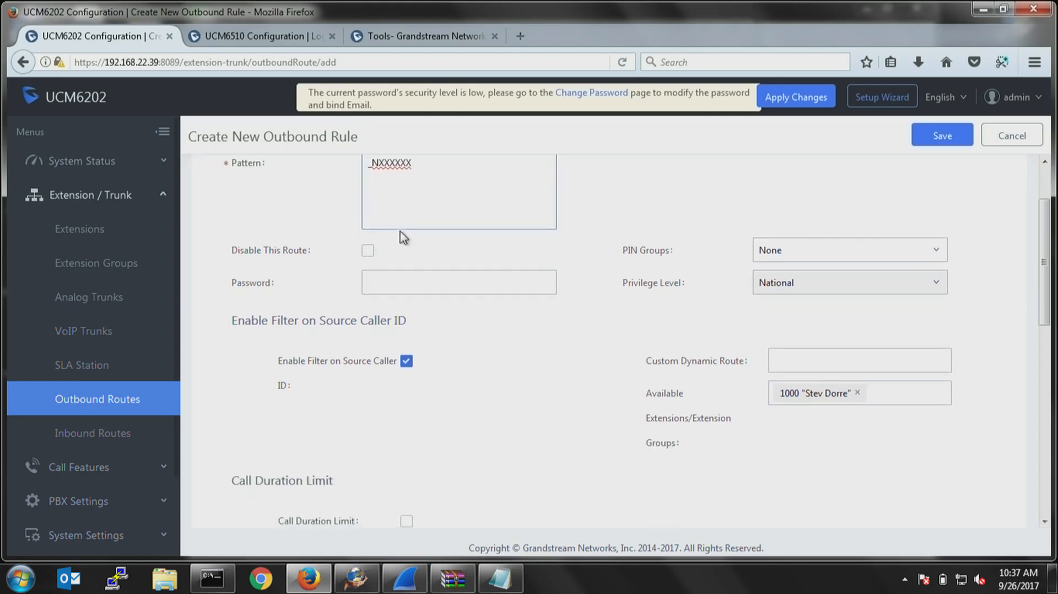
{"action": "scroll", "coordinate": [448, 336], "scroll_direction": "down", "scroll_amount": 1}
{"action": "scroll", "coordinate": [448, 336], "scroll_direction": "down", "scroll_amount": 7}
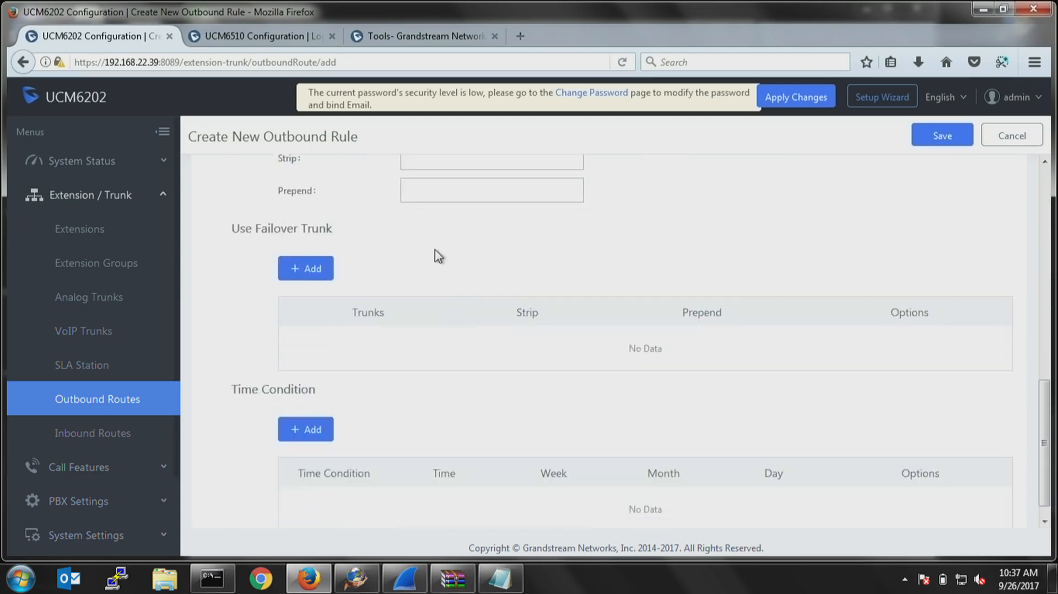
{"action": "scroll", "coordinate": [441, 270], "scroll_direction": "up", "scroll_amount": 3}
{"action": "left_click", "coordinate": [457, 353]}
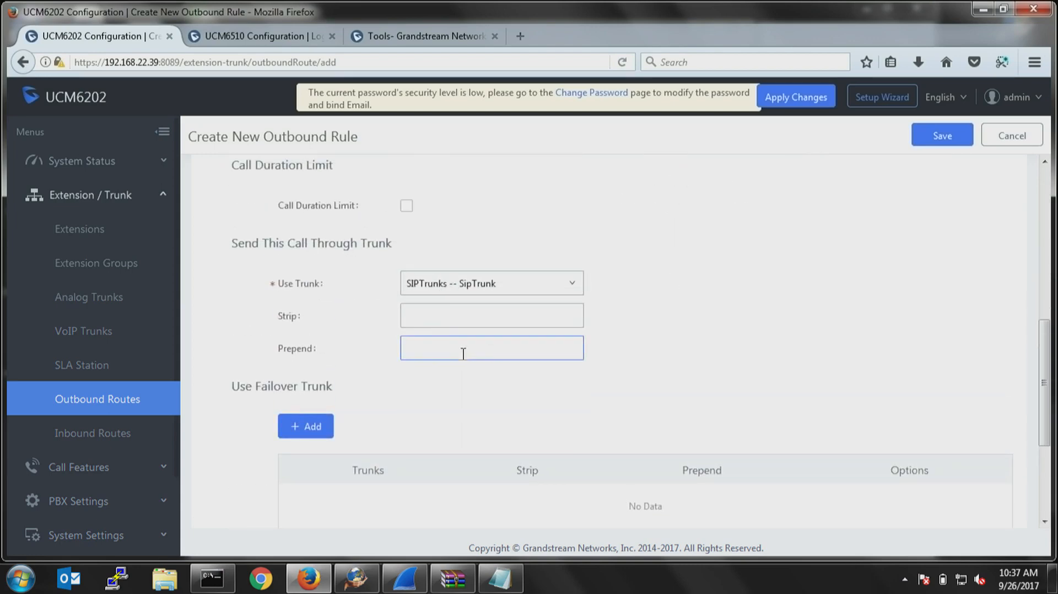
{"action": "type", "text": "617"}
{"action": "key", "text": "Home"}
{"action": "type", "text": "1"}
{"action": "left_click", "coordinate": [939, 136]}
Start a new inbound rule for the SIP trunk ucm66 and begin its pattern with an underscore.
{"action": "left_click", "coordinate": [103, 435]}
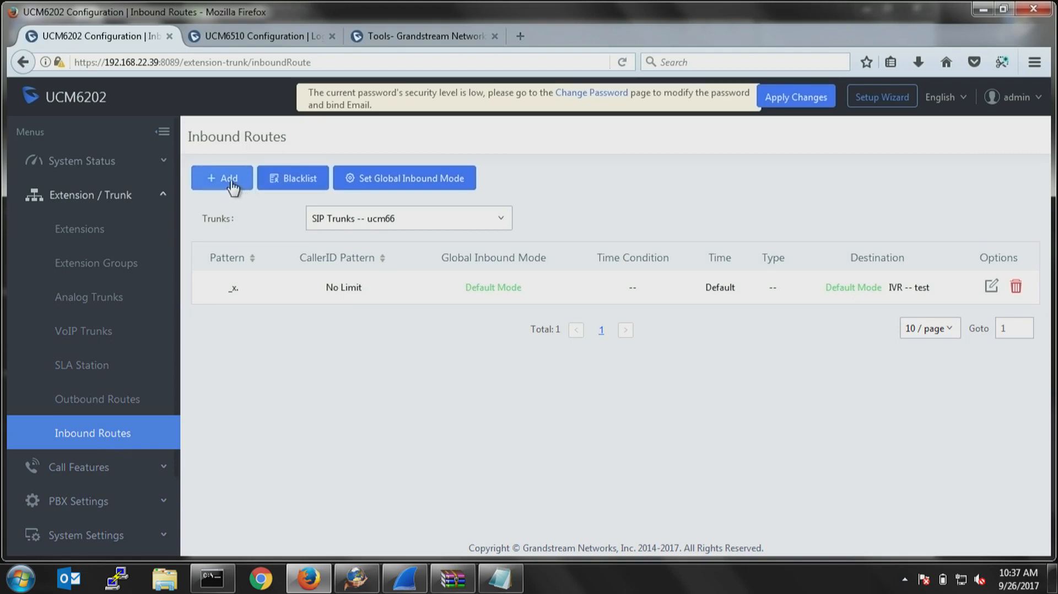
{"action": "left_click", "coordinate": [233, 187]}
{"action": "left_click", "coordinate": [426, 279]}
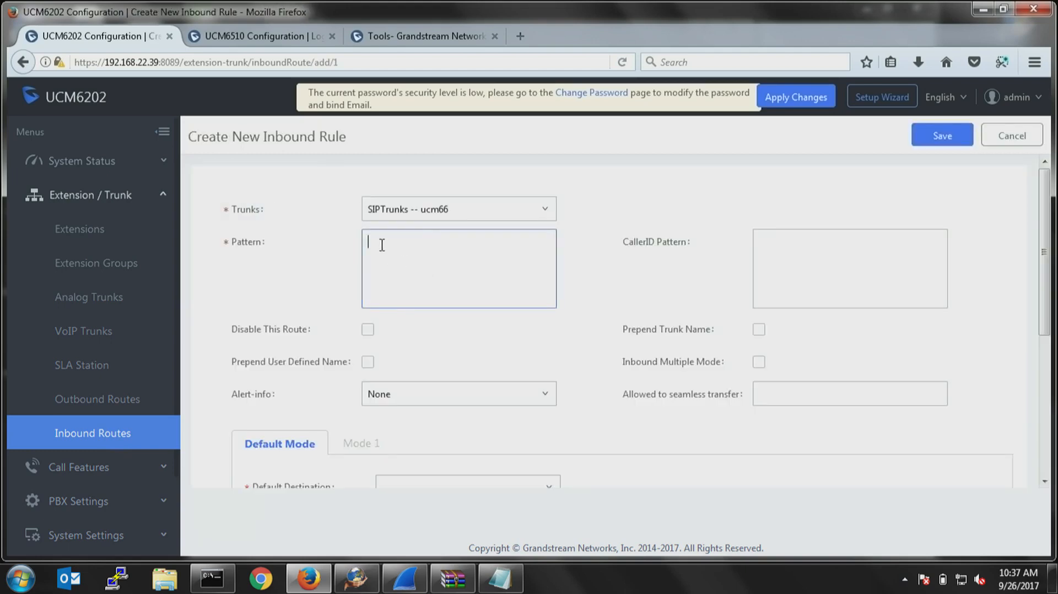
{"action": "mouse_move", "coordinate": [238, 243]}
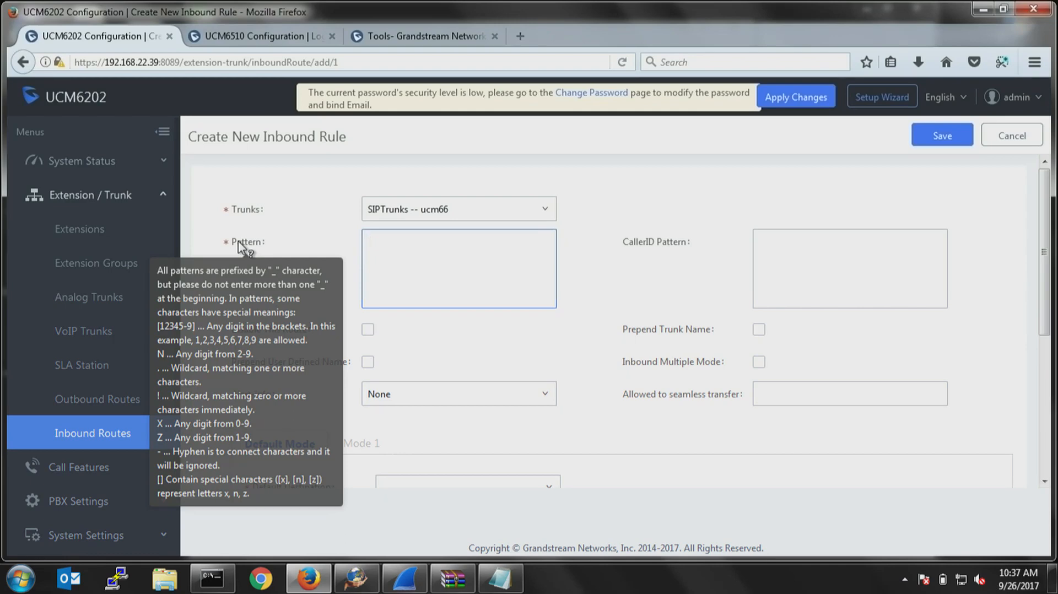
{"action": "type", "text": "_"}
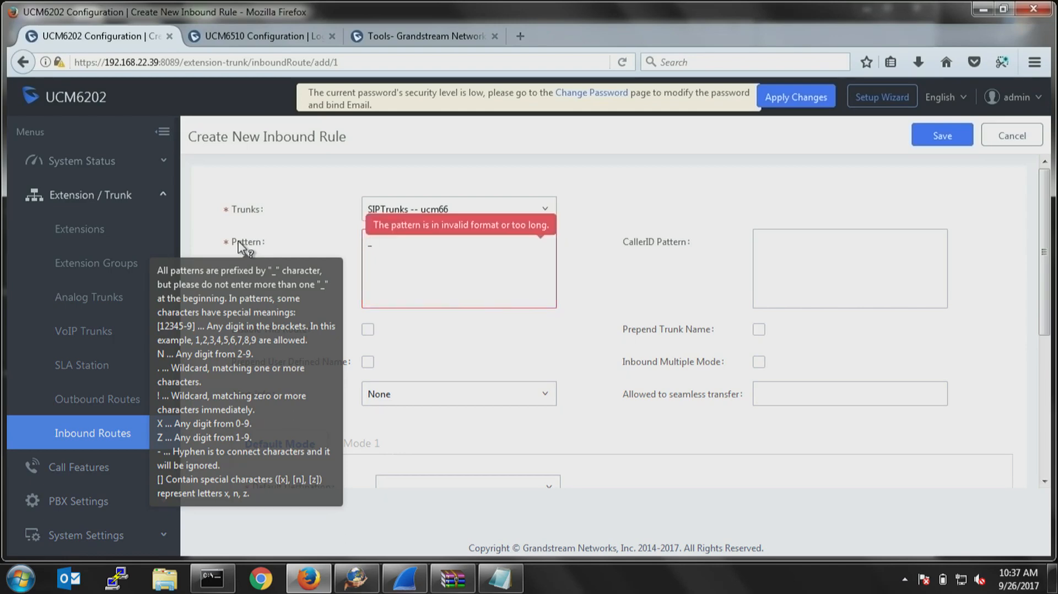
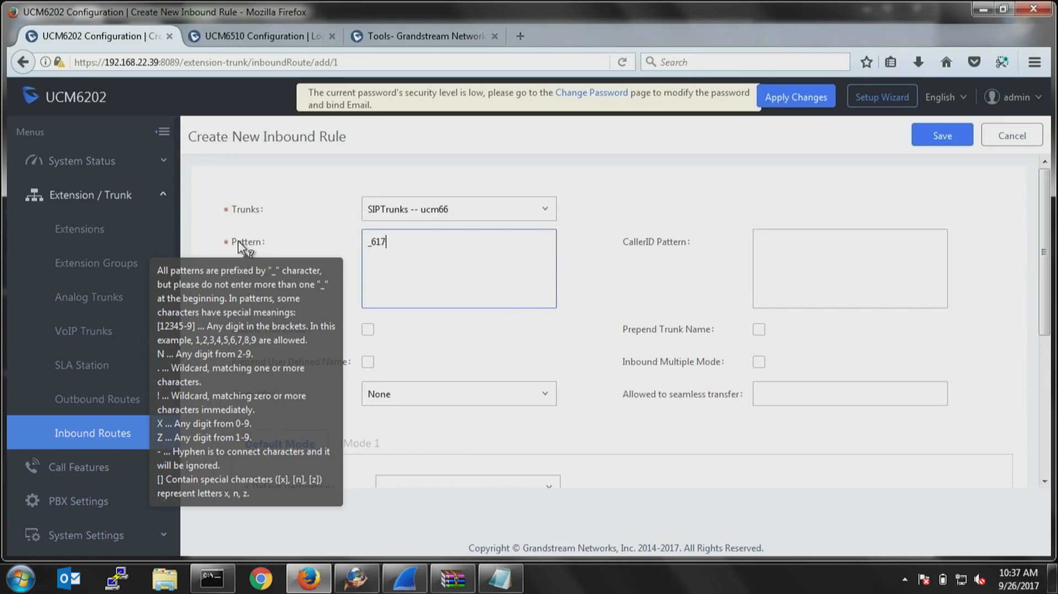
{"action": "type", "text": "x."}
{"action": "key", "text": "BackSpace"}
{"action": "key", "text": "BackSpace"}
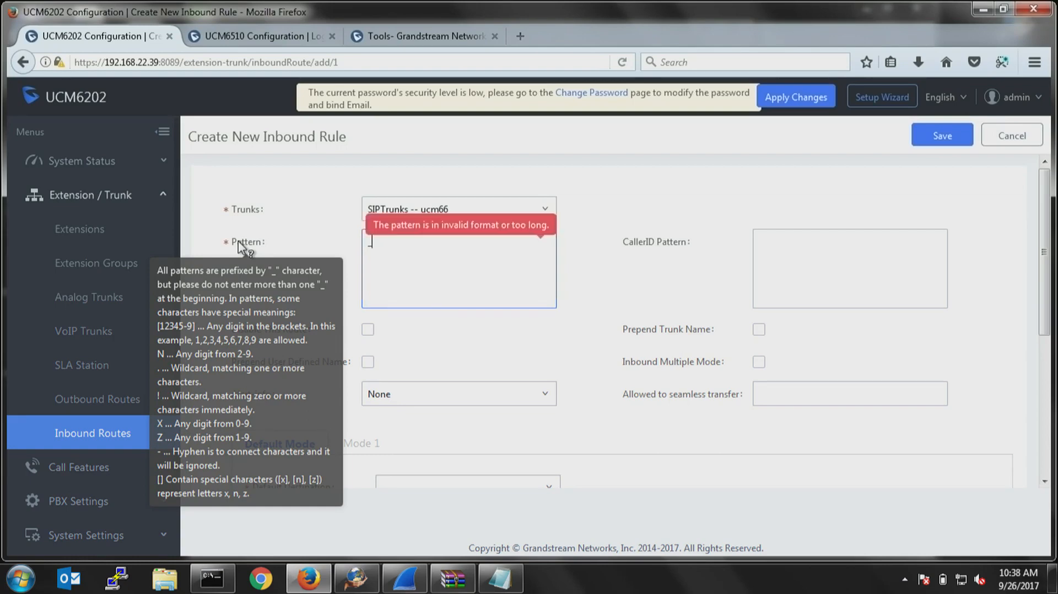
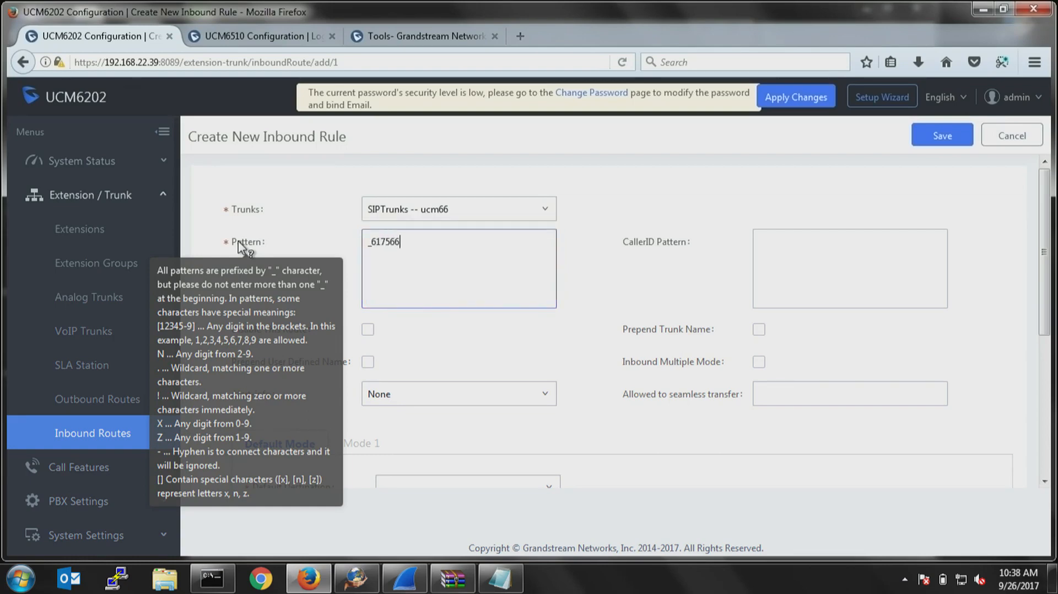
Complete the inbound pattern with the full DID phone number and set the default destination to the IVR test.
{"action": "left_click", "coordinate": [445, 332]}
{"action": "scroll", "coordinate": [462, 338], "scroll_direction": "down", "scroll_amount": 3}
{"action": "scroll", "coordinate": [469, 340], "scroll_direction": "up", "scroll_amount": 2}
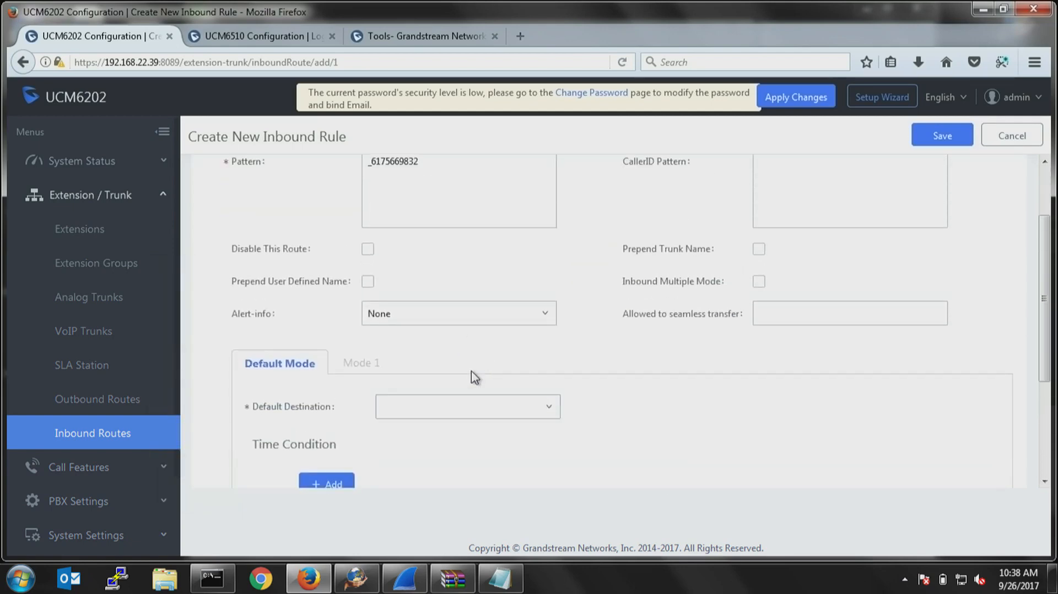
{"action": "left_click", "coordinate": [472, 414]}
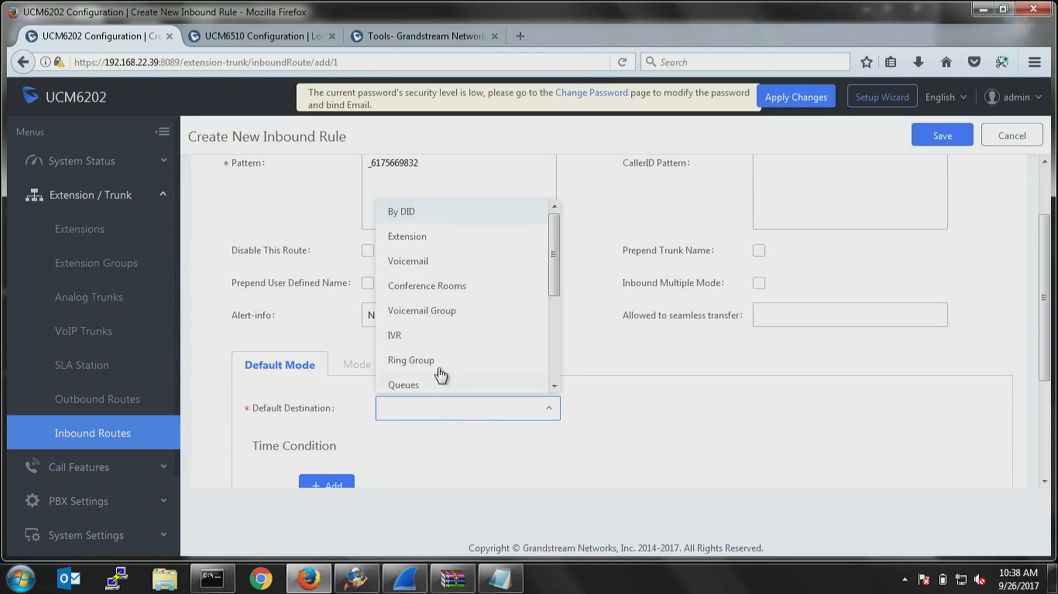
{"action": "left_click", "coordinate": [402, 340]}
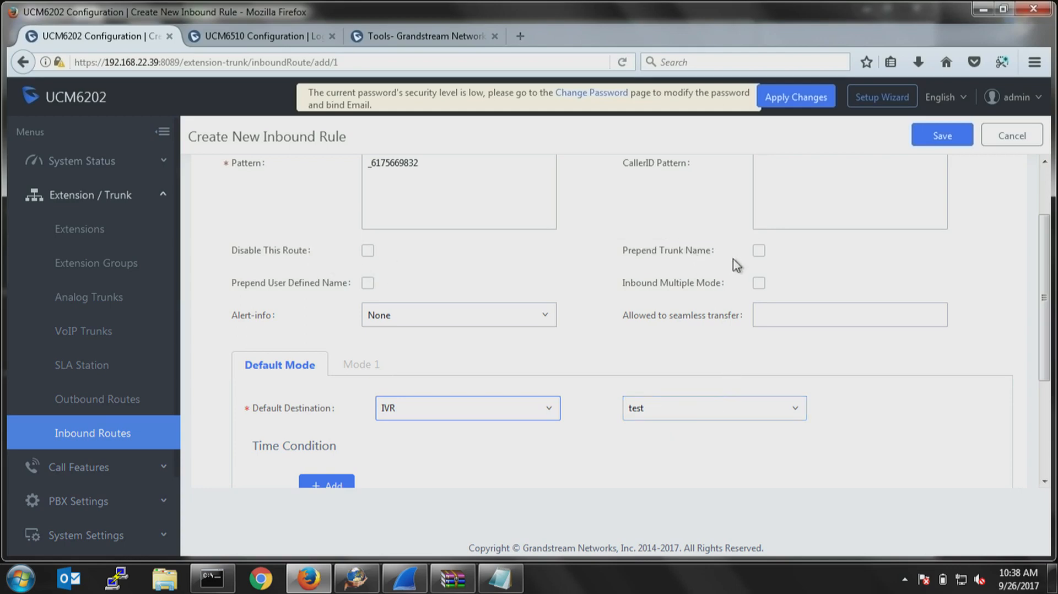
Try Prepend Trunk Name, switch to Prepend User Defined Name instead, and try Main as the name.
{"action": "left_click", "coordinate": [758, 251]}
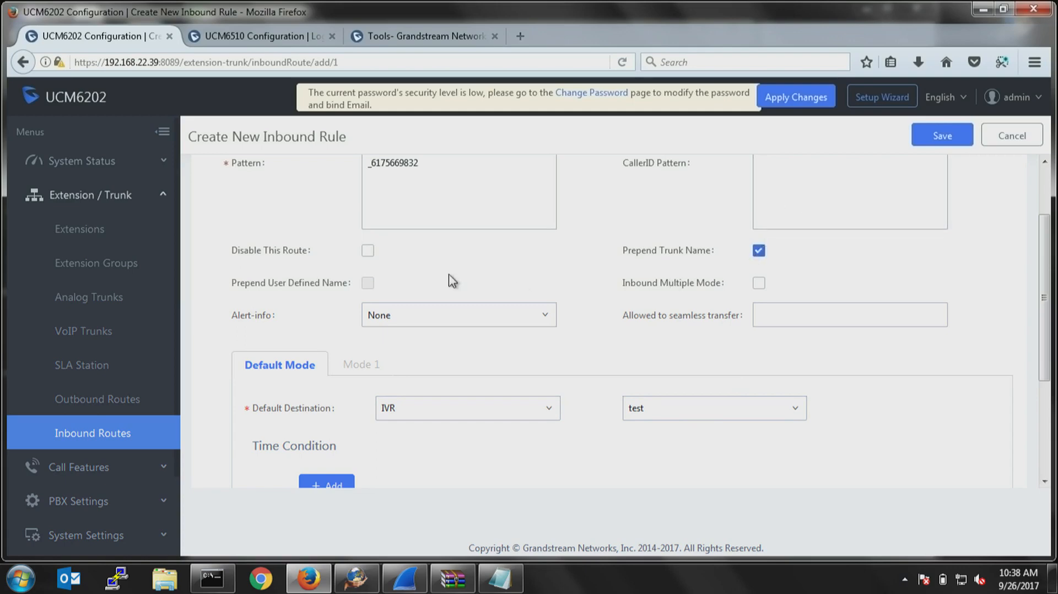
{"action": "left_click", "coordinate": [368, 283]}
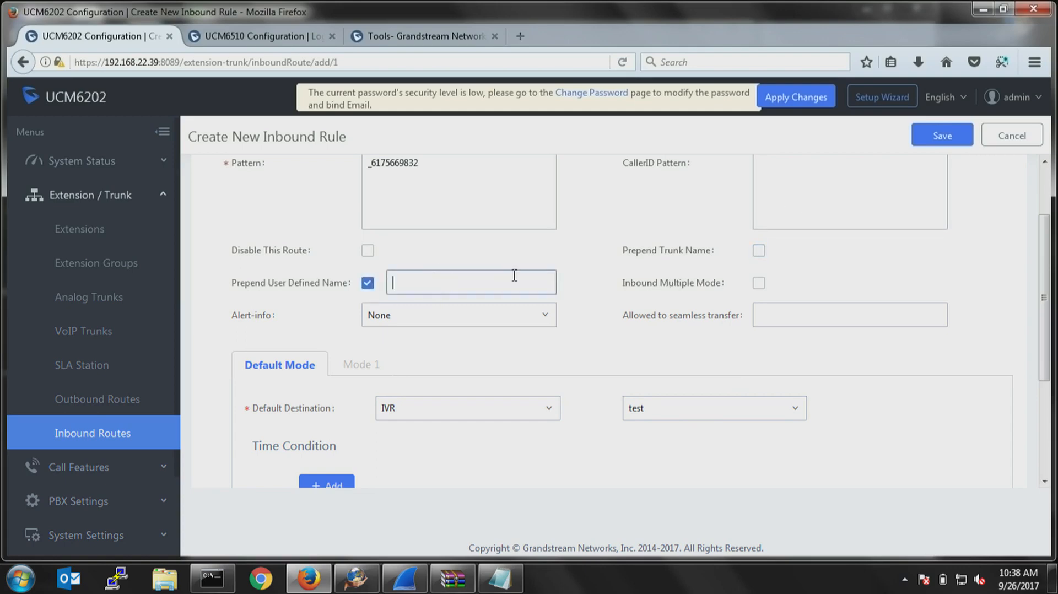
{"action": "type", "text": "Main"}
{"action": "key", "text": "BackSpace"}
{"action": "key", "text": "BackSpace"}
{"action": "key", "text": "BackSpace"}
{"action": "key", "text": "BackSpace"}
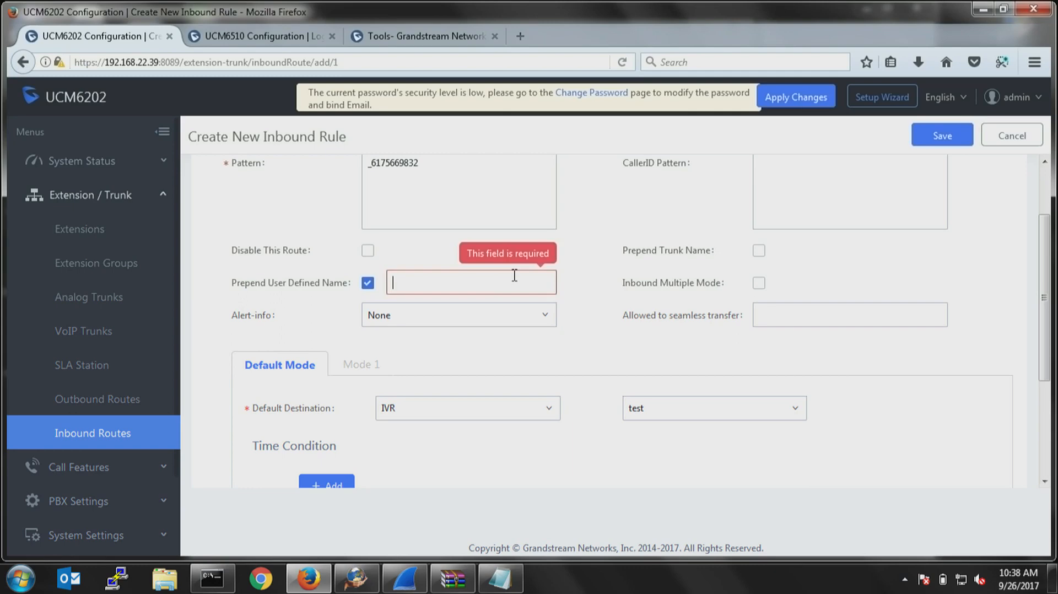
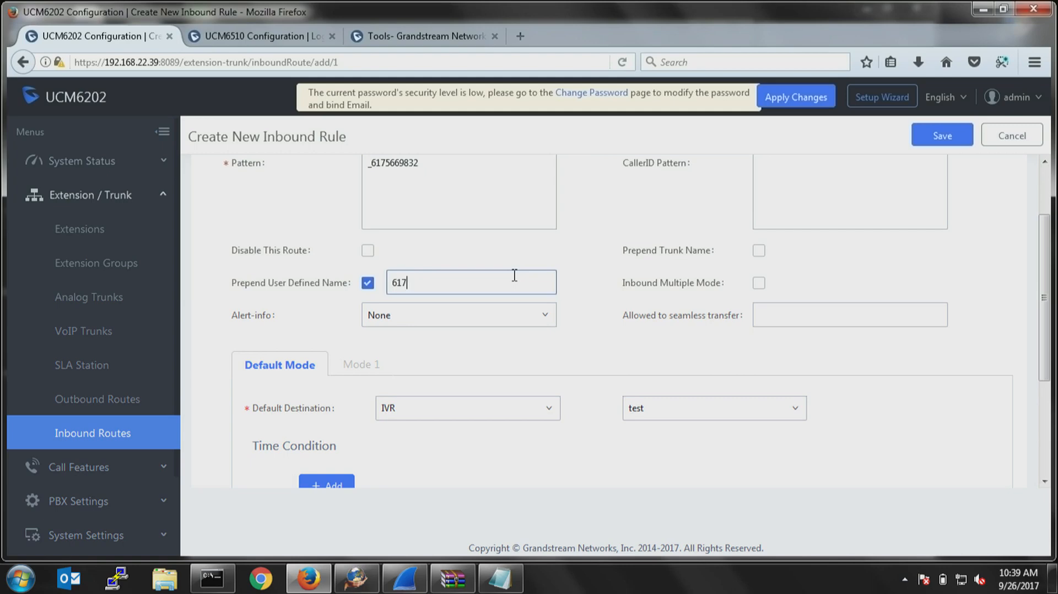
Enter the DID phone number as the prepended user defined name and save the inbound rule.
{"action": "left_click", "coordinate": [947, 144]}
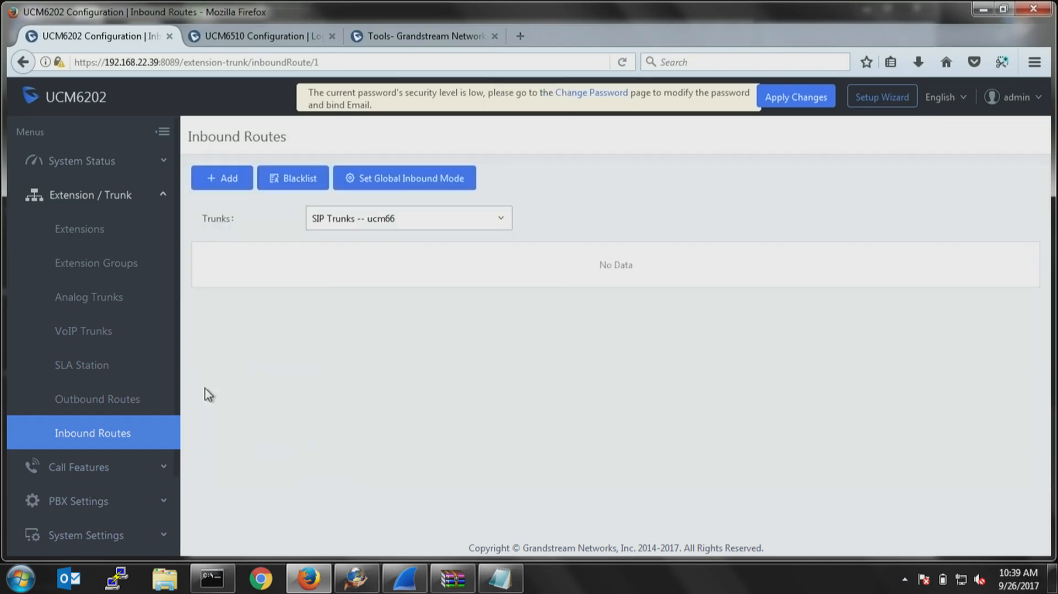
Try to set the start of the User Extensions range to 100 in the PBX general settings.
{"action": "scroll", "coordinate": [127, 391], "scroll_direction": "down", "scroll_amount": 3}
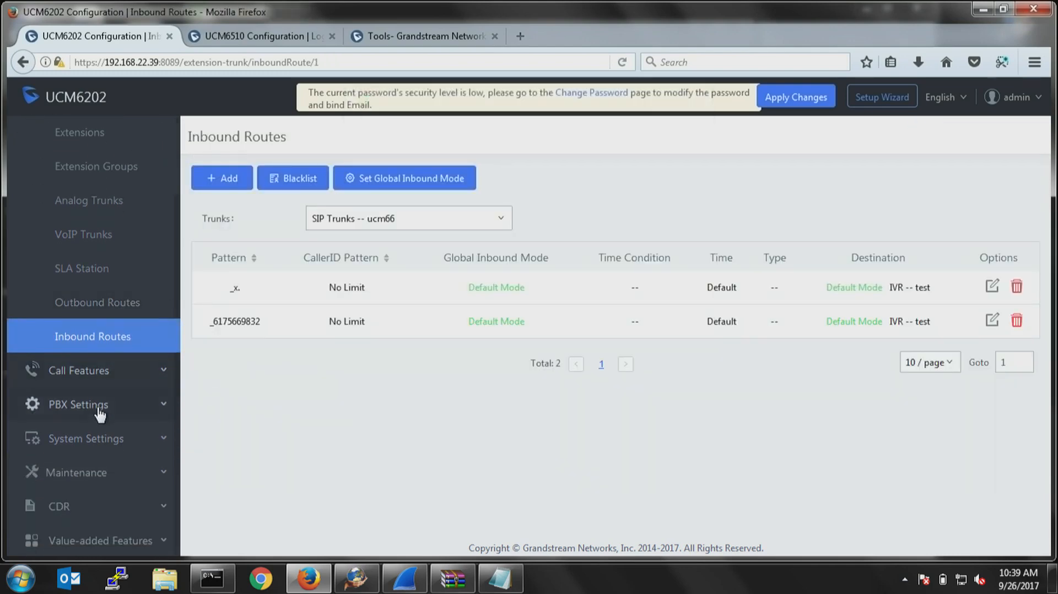
{"action": "left_click", "coordinate": [89, 407]}
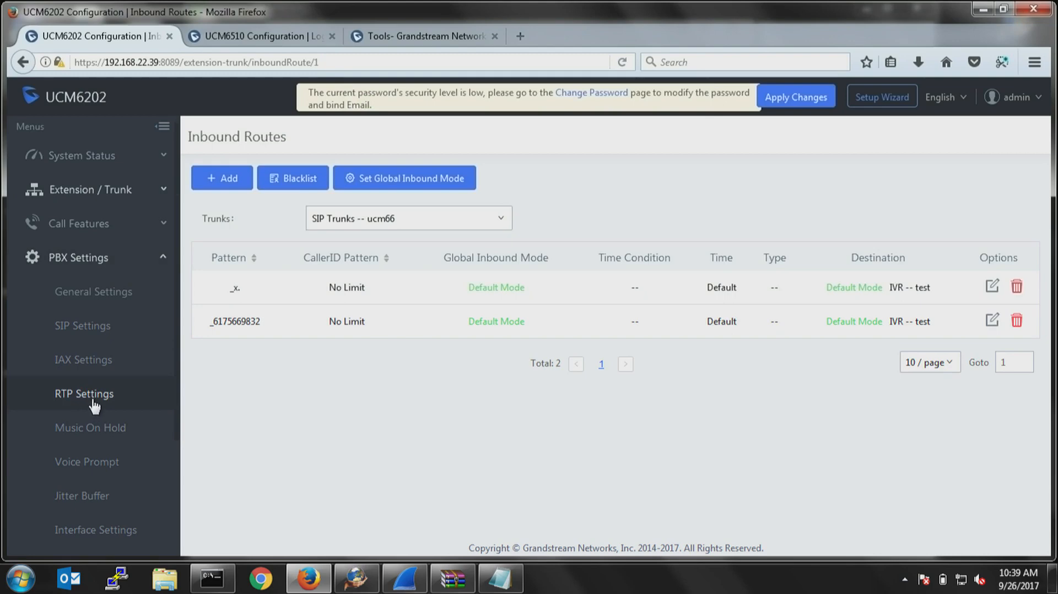
{"action": "left_click", "coordinate": [88, 295]}
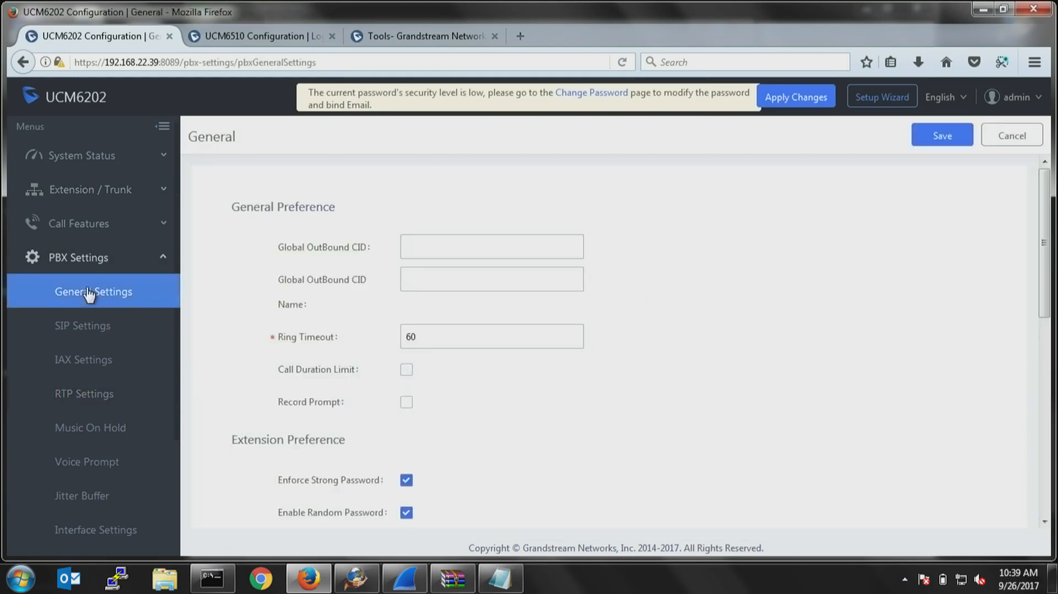
{"action": "scroll", "coordinate": [547, 381], "scroll_direction": "down", "scroll_amount": 4}
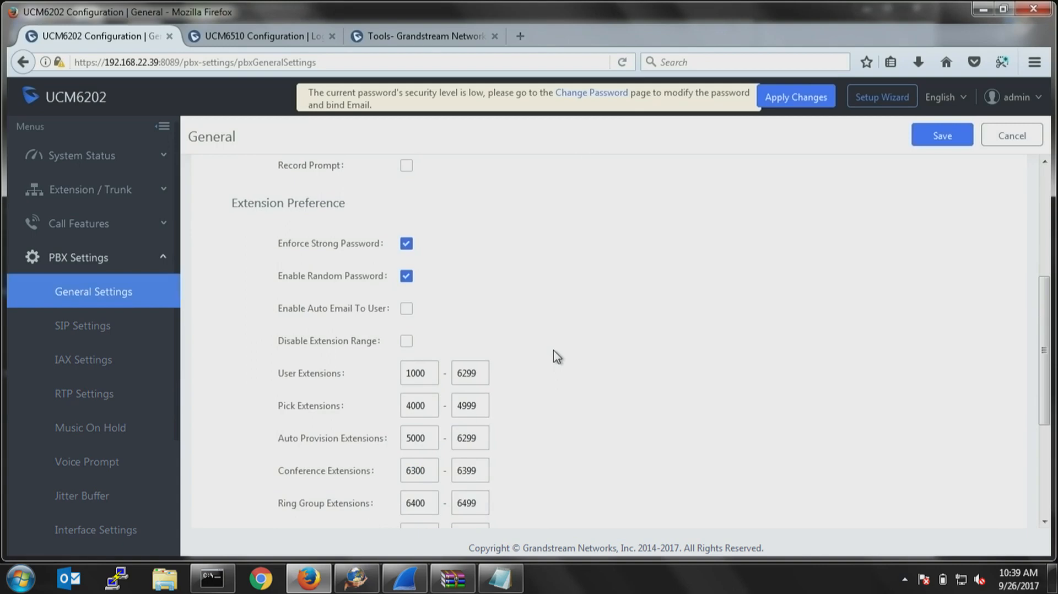
{"action": "left_click_drag", "start_coordinate": [433, 373], "coordinate": [396, 383]}
{"action": "type", "text": "100"}
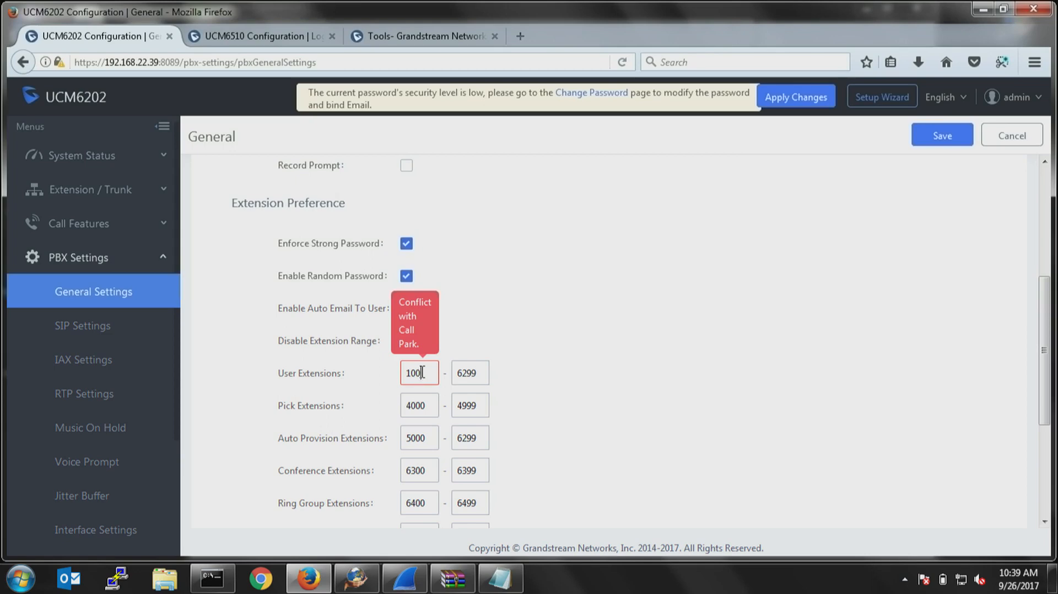
{"action": "left_click", "coordinate": [487, 376]}
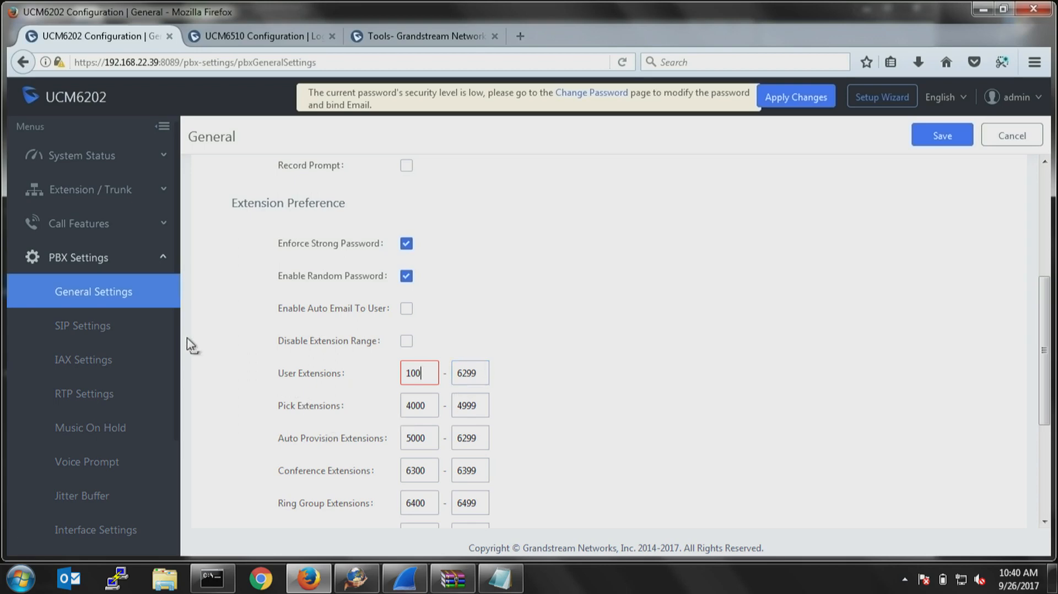
Set the Bind UDP Port to 5080 in the SIP settings and view the TCP/TLS options.
{"action": "left_click", "coordinate": [81, 331]}
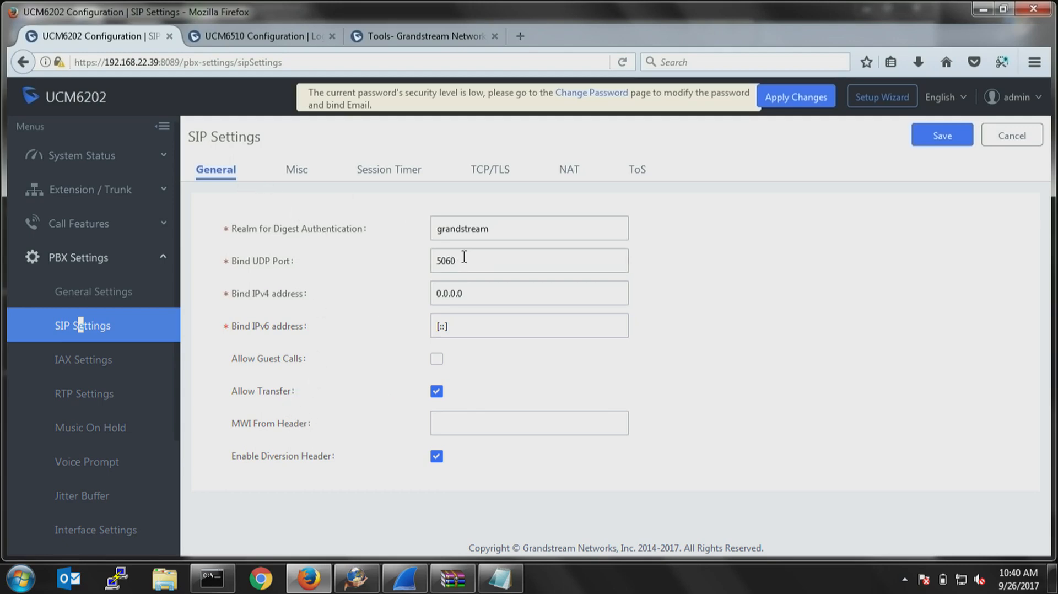
{"action": "left_click_drag", "start_coordinate": [463, 257], "coordinate": [396, 266]}
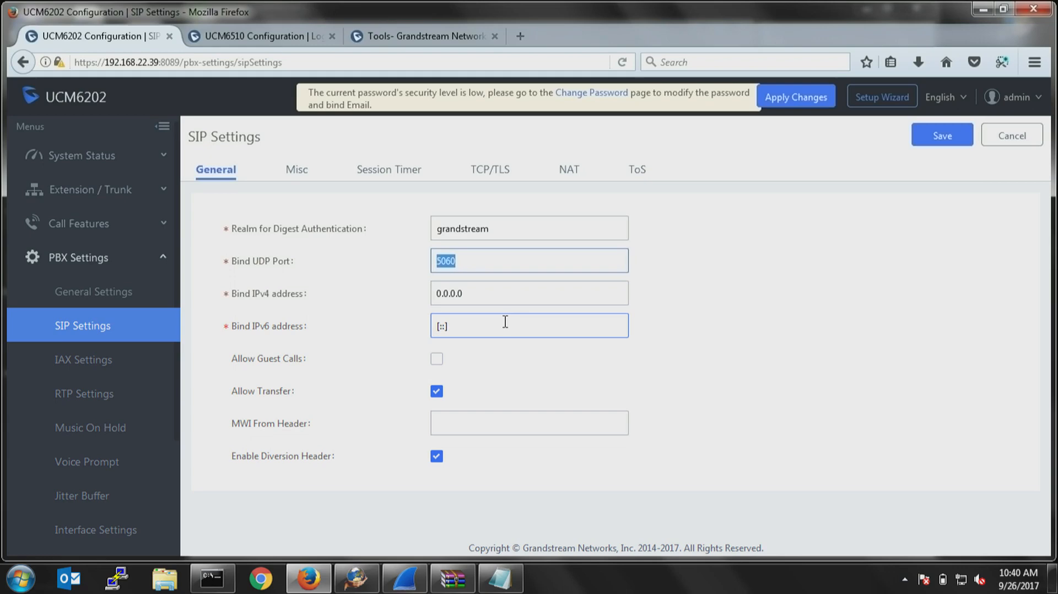
{"action": "type", "text": "5080"}
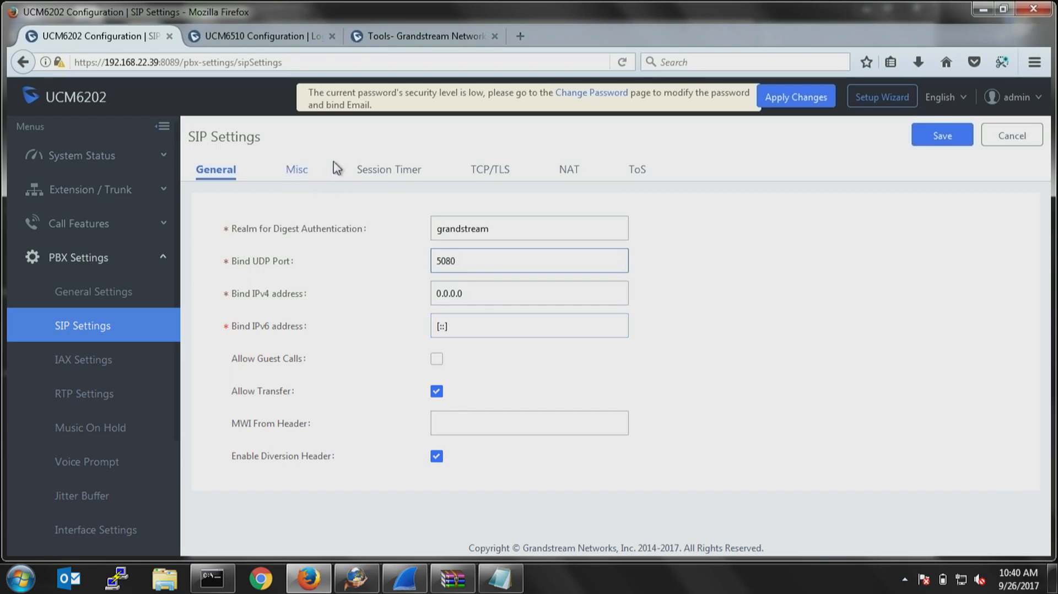
{"action": "left_click", "coordinate": [487, 171]}
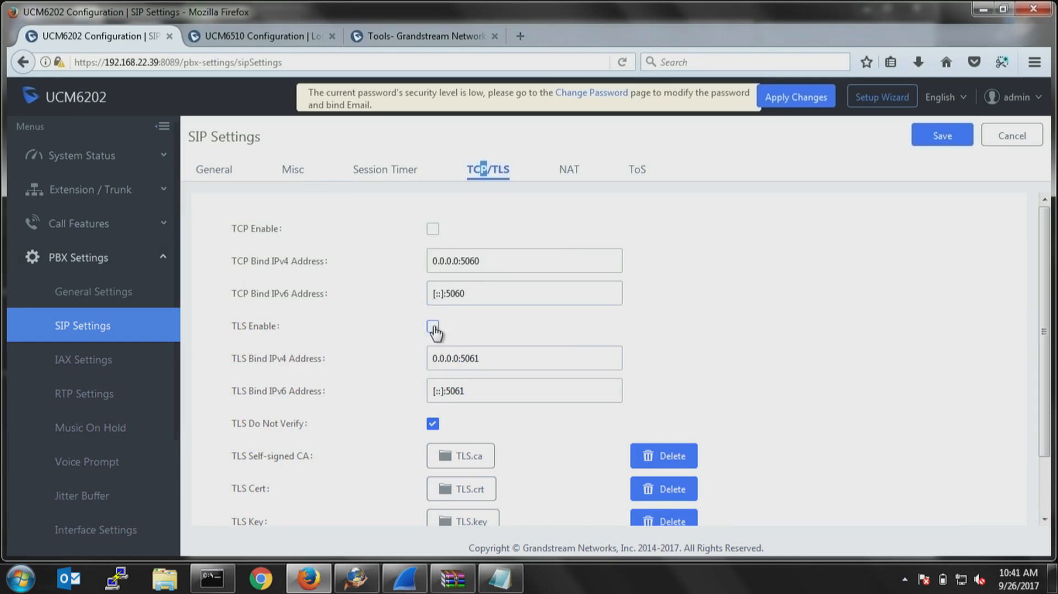
Set the External Host in the SIP NAT settings to 12.15.23.26.
{"action": "left_click", "coordinate": [567, 170]}
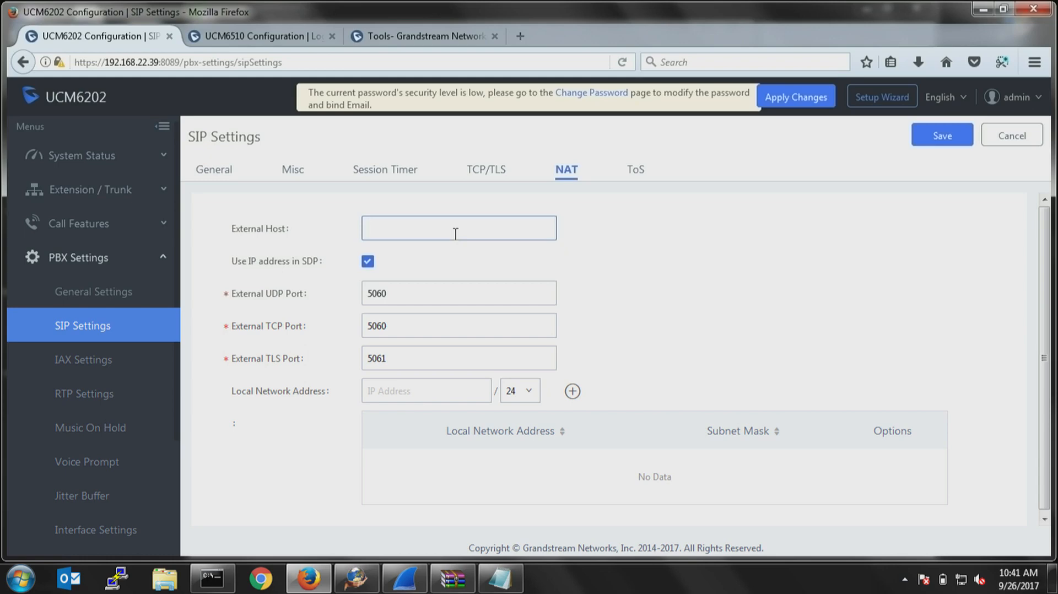
{"action": "type", "text": "12.15.23."}
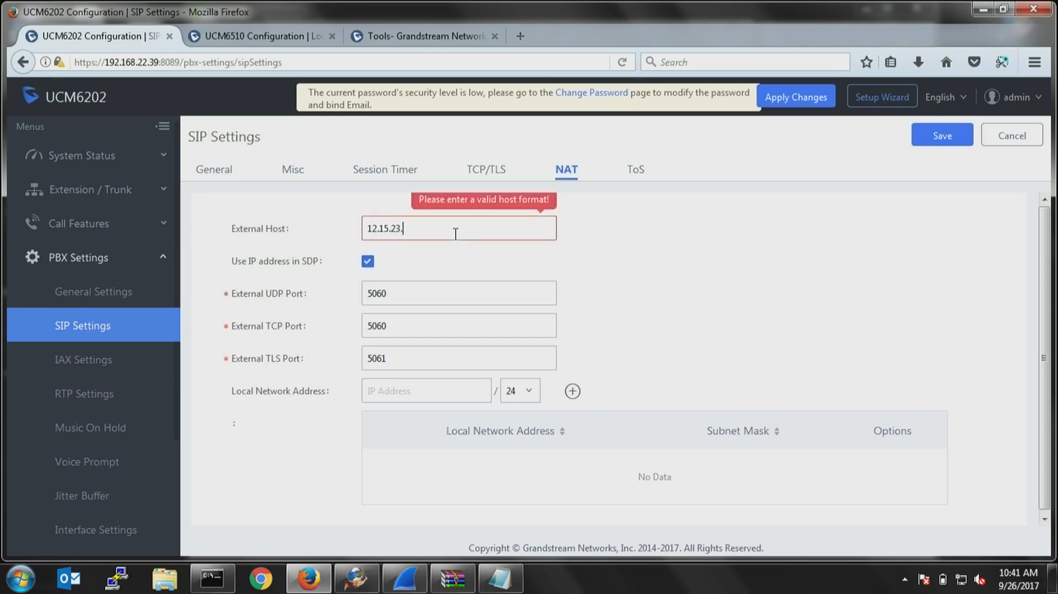
{"action": "type", "text": "26"}
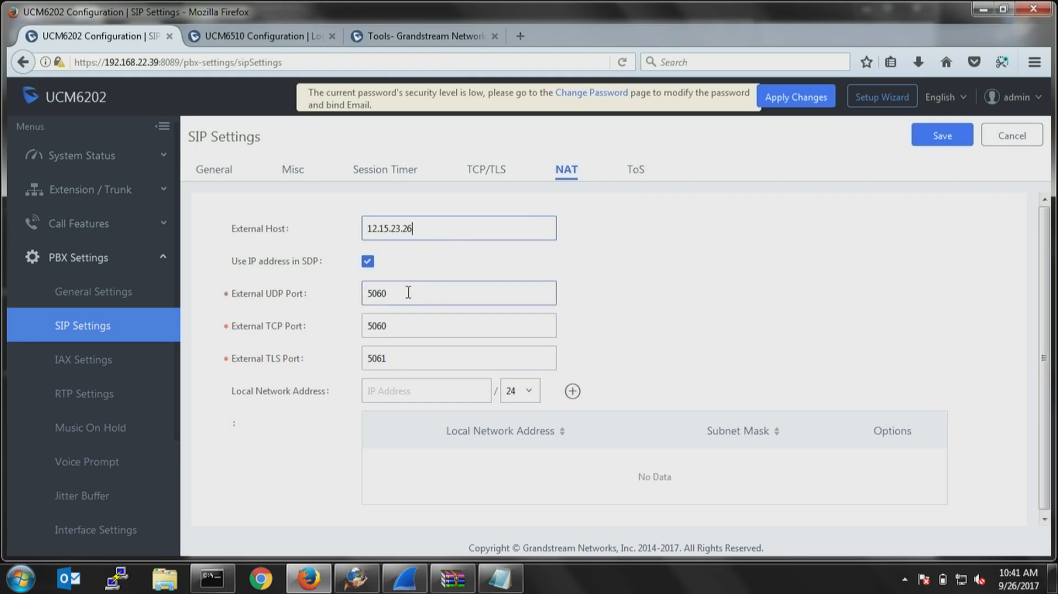
{"action": "key", "text": "Tab"}
Enter 192.168.22.0 as the Local Network Address in the SIP NAT settings, with the 24 prefix.
{"action": "left_click", "coordinate": [443, 396]}
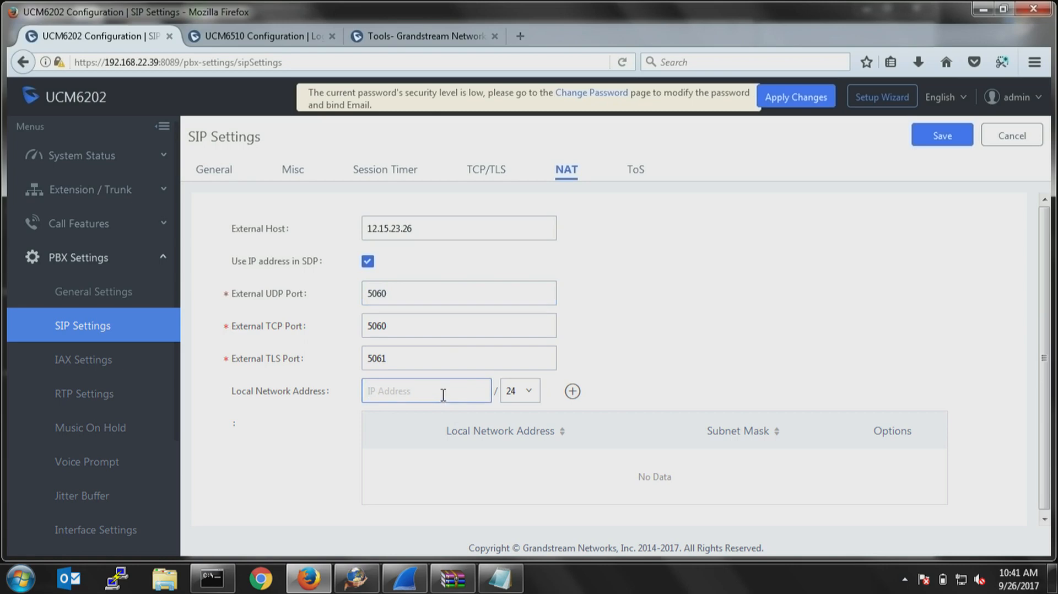
{"action": "type", "text": "192.168."}
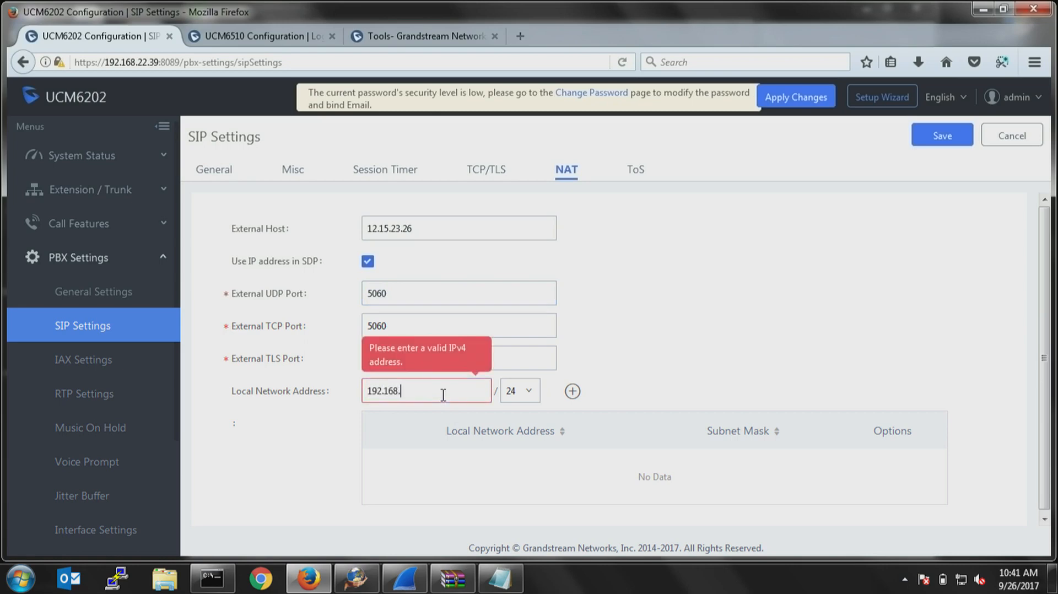
{"action": "type", "text": "22.0"}
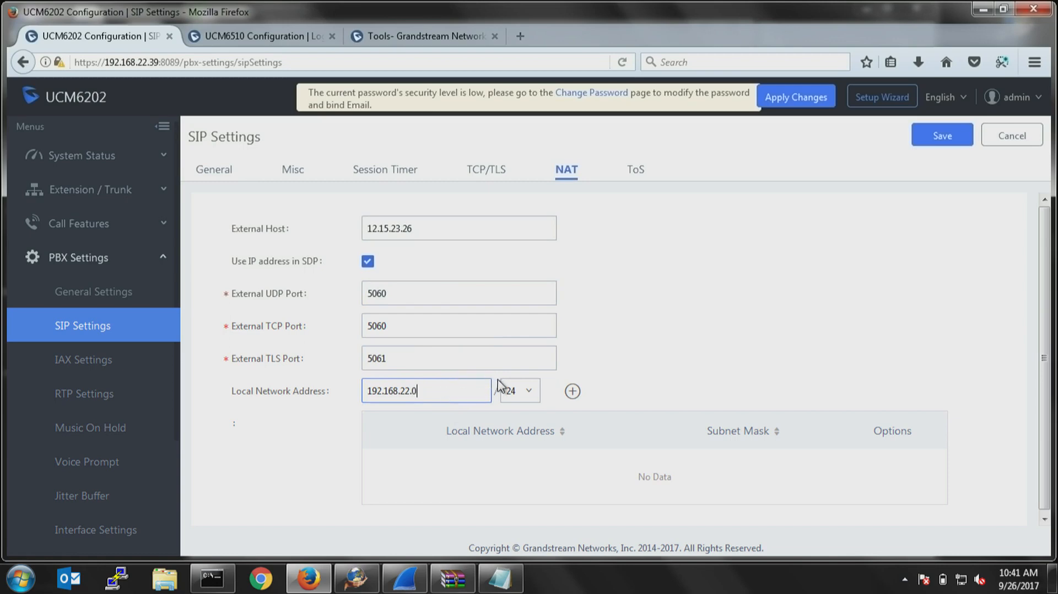
{"action": "left_click_drag", "start_coordinate": [465, 391], "coordinate": [321, 393]}
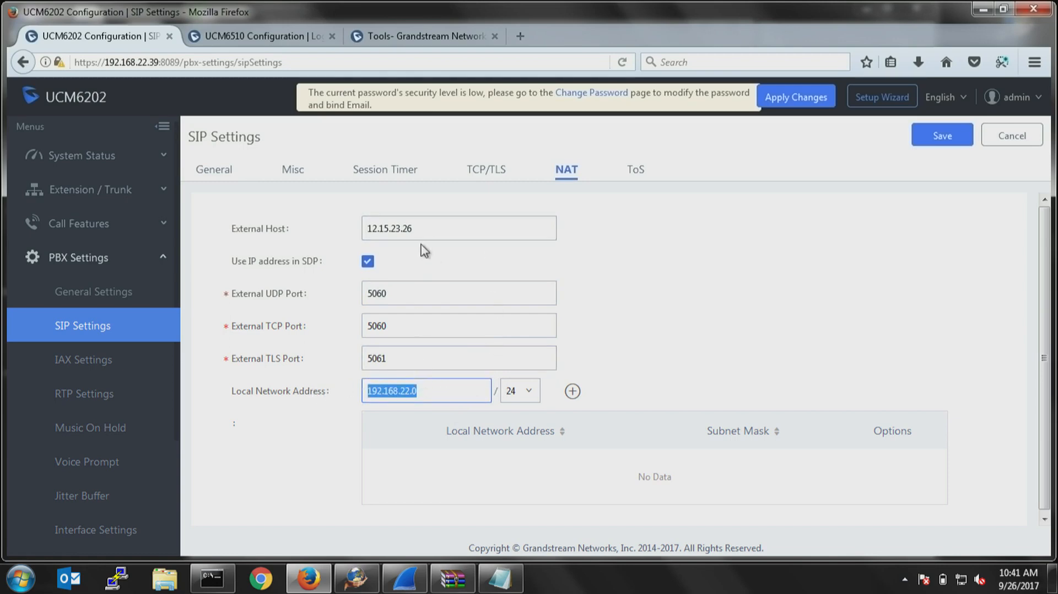
{"action": "left_click_drag", "start_coordinate": [432, 223], "coordinate": [326, 234]}
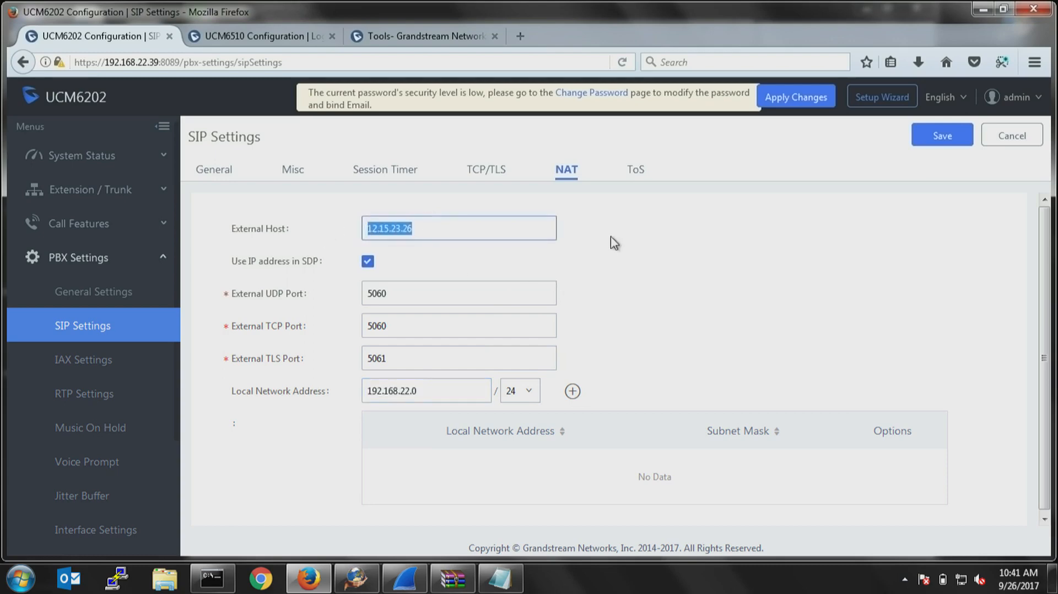
Clear the RTP Timeout and RTP Hold Timeout values in the SIP ToS settings and save the SIP settings.
{"action": "left_click", "coordinate": [633, 171]}
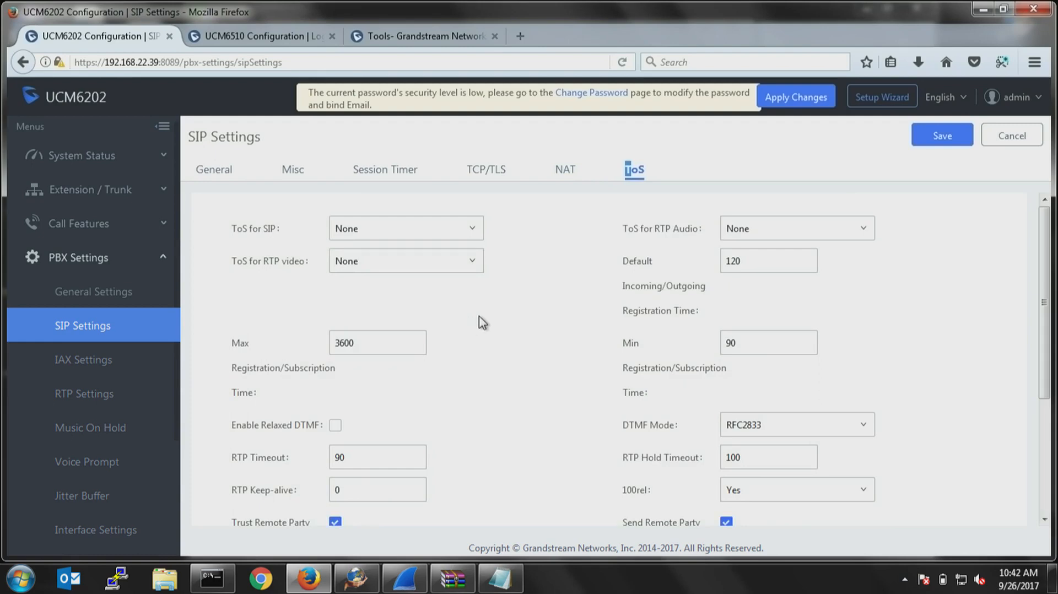
{"action": "scroll", "coordinate": [478, 315], "scroll_direction": "down", "scroll_amount": 3}
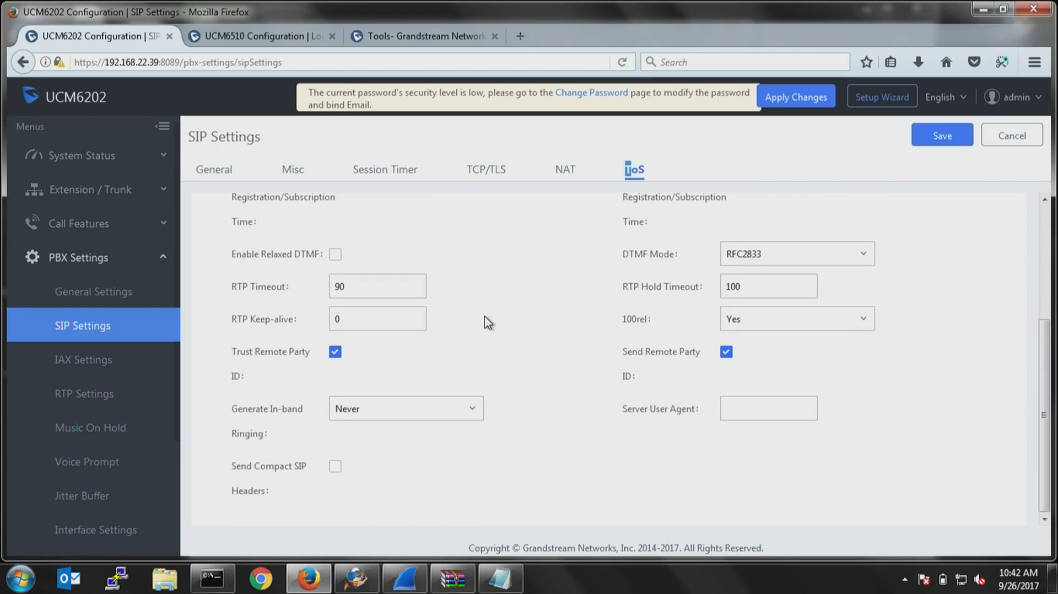
{"action": "left_click", "coordinate": [301, 288]}
{"action": "left_click_drag", "start_coordinate": [374, 283], "coordinate": [292, 294]}
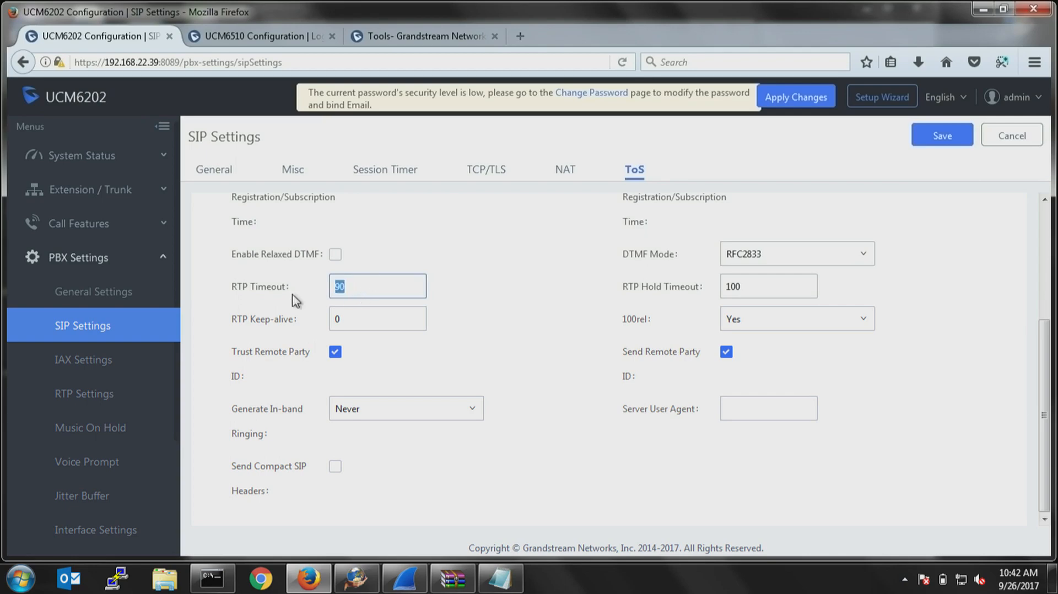
{"action": "key", "text": "BackSpace"}
{"action": "key", "text": "Tab"}
{"action": "key", "text": "BackSpace"}
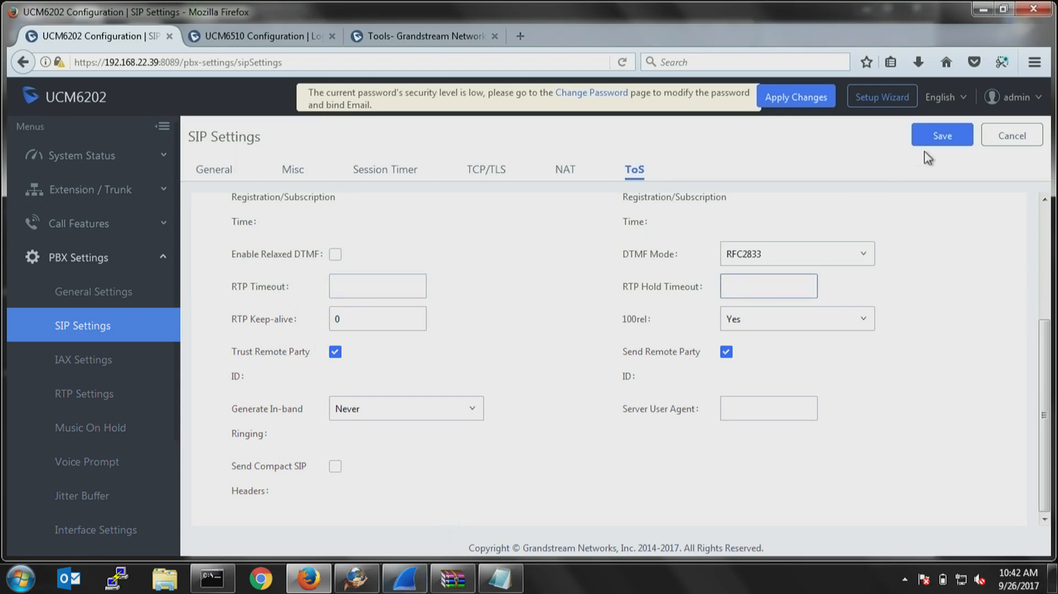
{"action": "left_click", "coordinate": [942, 139]}
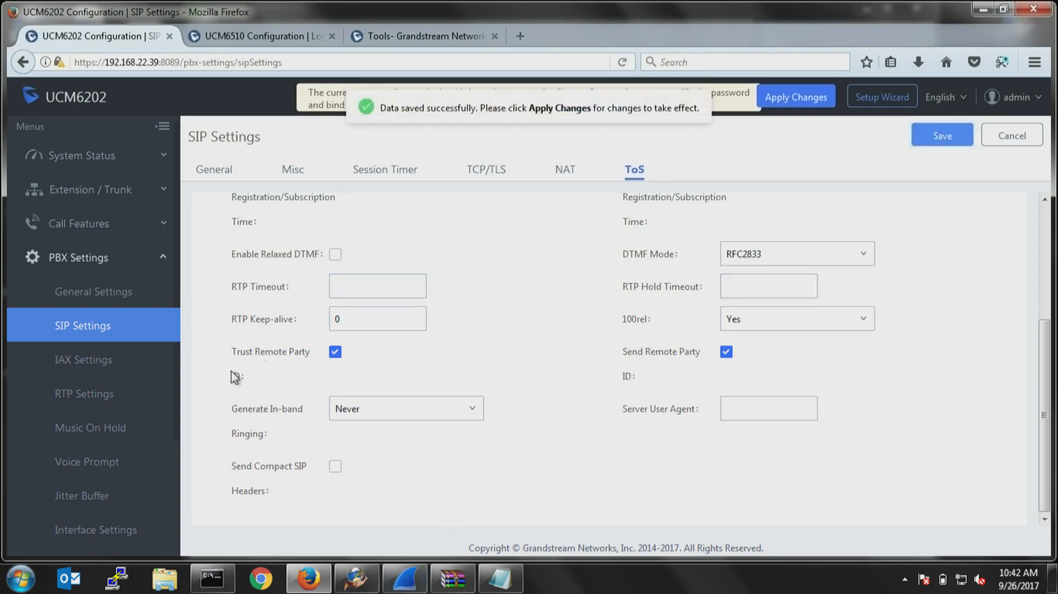
Try to set the RTP End port to 12000 in the RTP settings.
{"action": "scroll", "coordinate": [107, 389], "scroll_direction": "down", "scroll_amount": 3}
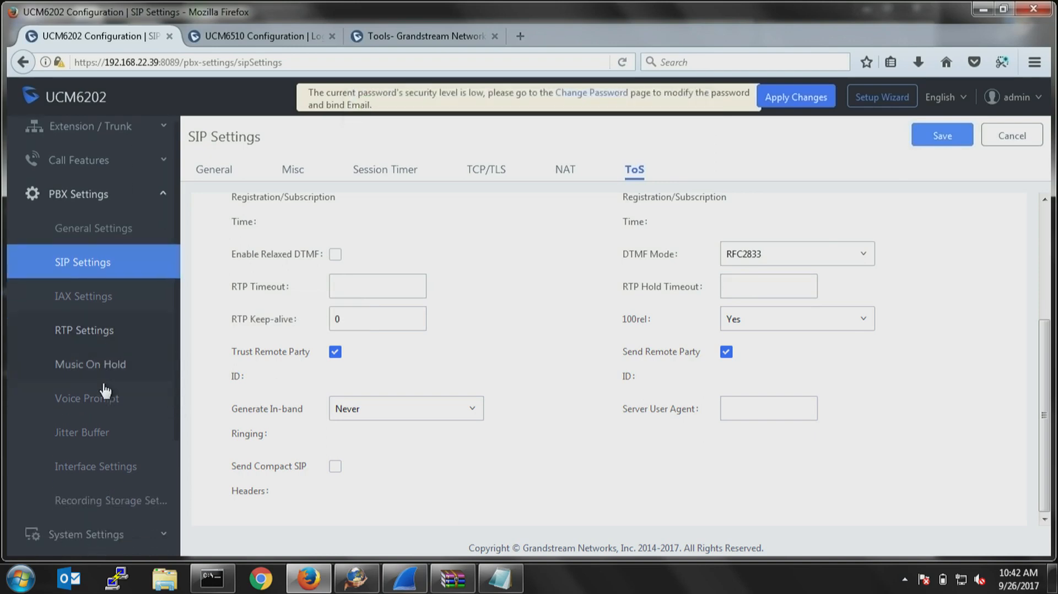
{"action": "left_click", "coordinate": [81, 322]}
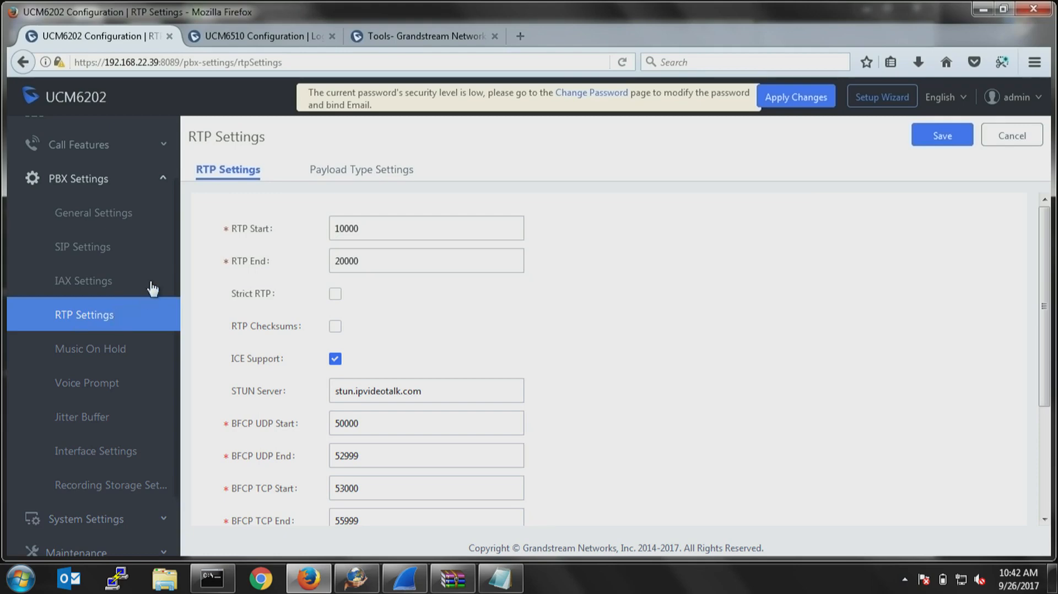
{"action": "left_click_drag", "start_coordinate": [372, 234], "coordinate": [319, 230]}
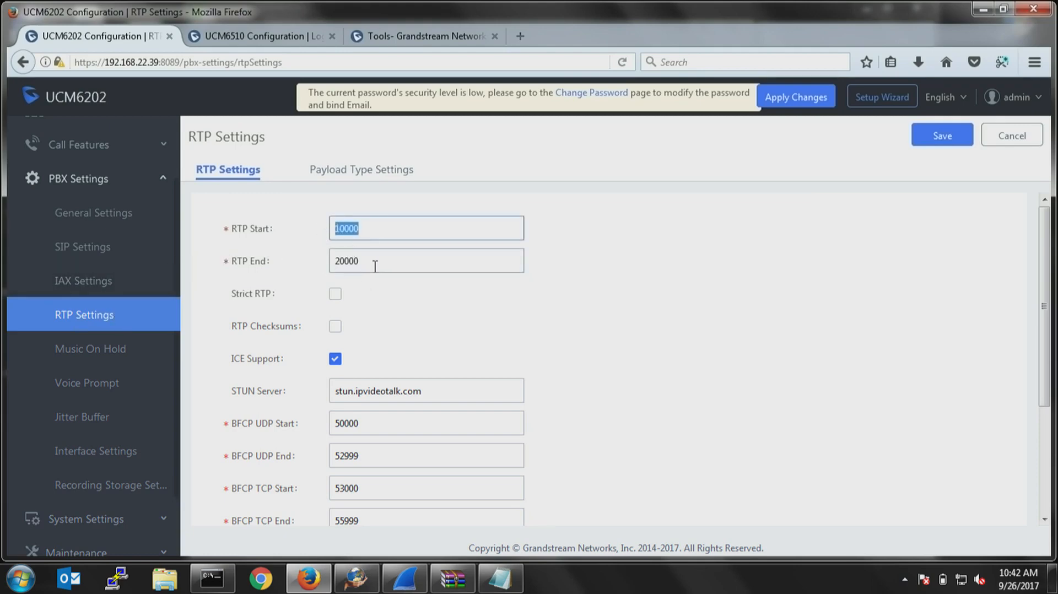
{"action": "left_click_drag", "start_coordinate": [376, 267], "coordinate": [302, 258]}
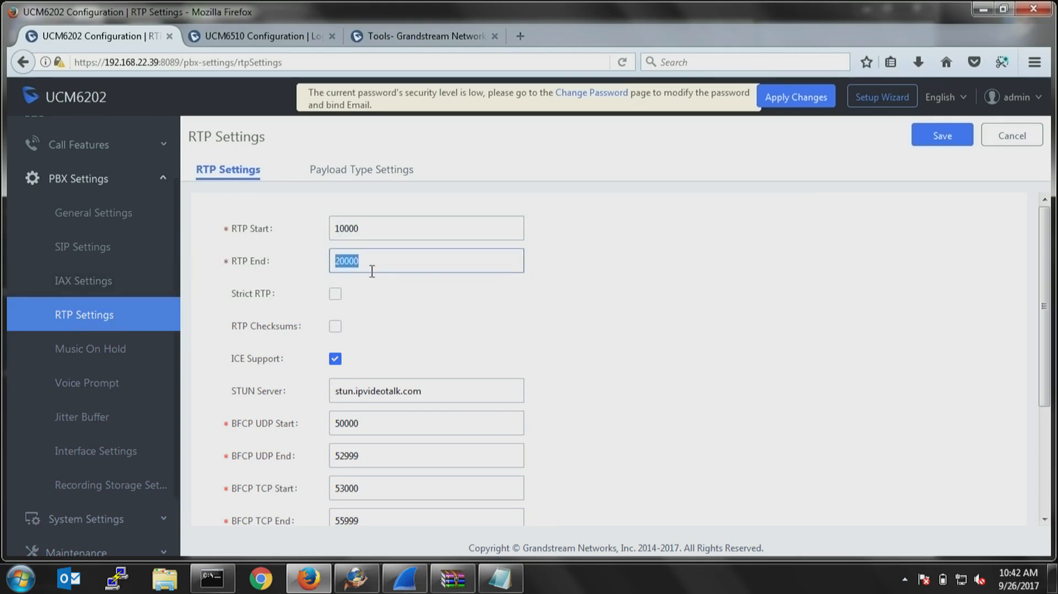
{"action": "type", "text": "12000"}
Review the Music On Hold sound files and the pages available under System Settings.
{"action": "left_click", "coordinate": [106, 351]}
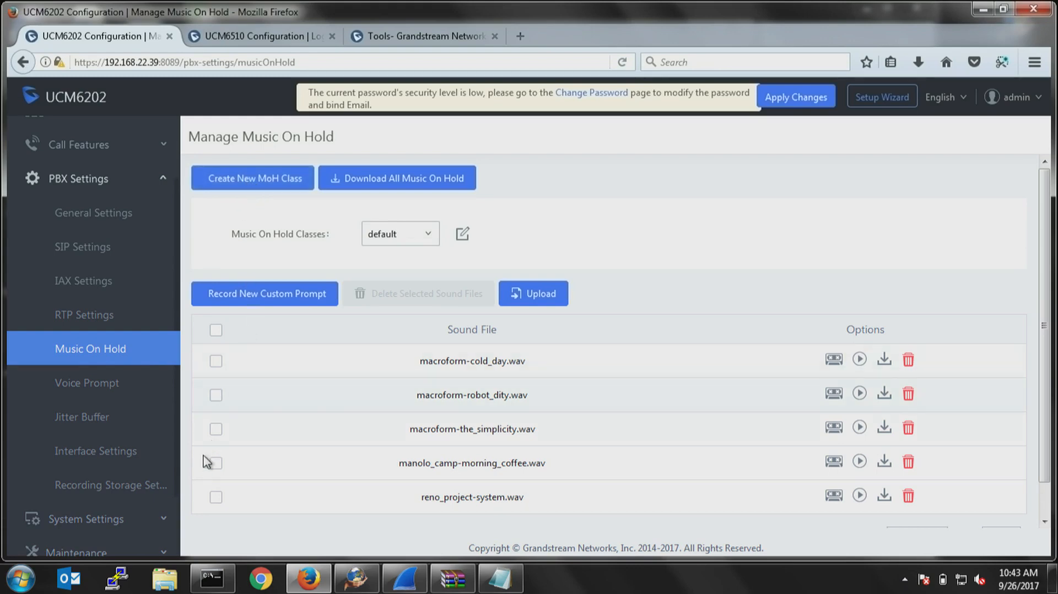
{"action": "scroll", "coordinate": [205, 461], "scroll_direction": "down", "scroll_amount": 1}
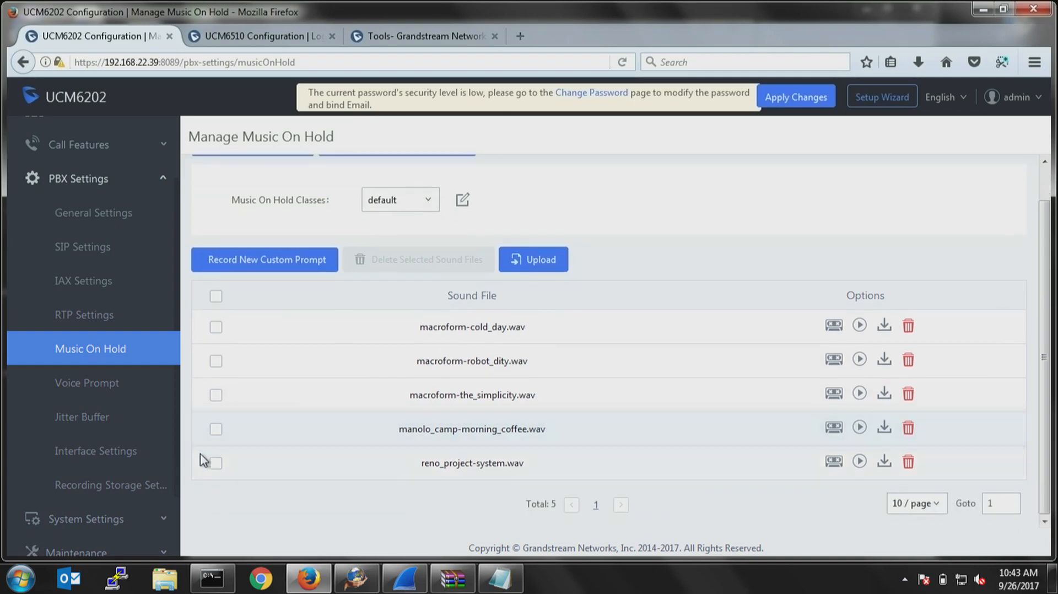
{"action": "scroll", "coordinate": [147, 484], "scroll_direction": "down", "scroll_amount": 3}
{"action": "left_click", "coordinate": [92, 444]}
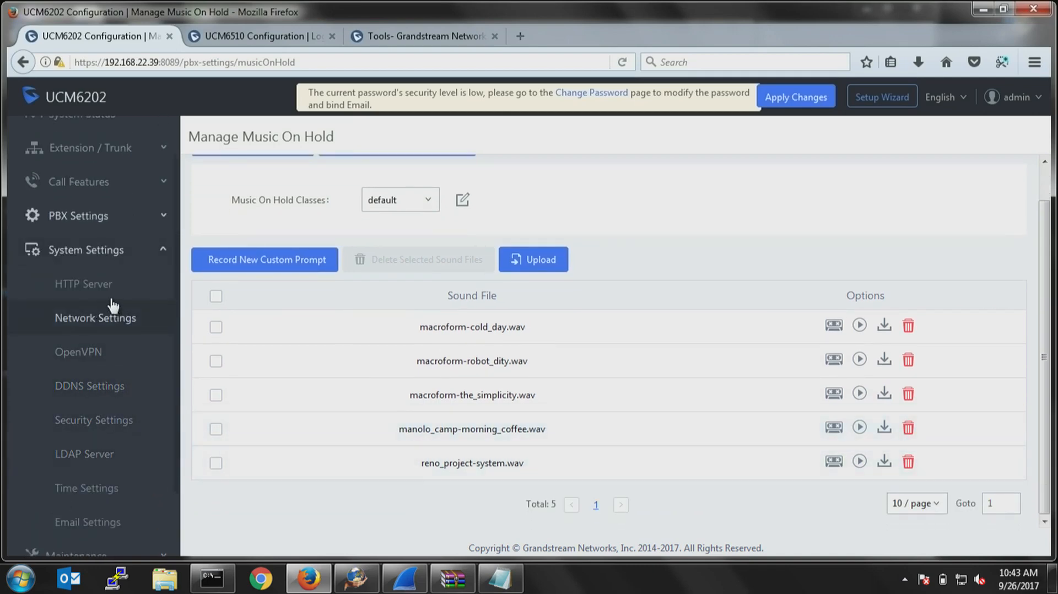
{"action": "scroll", "coordinate": [102, 524], "scroll_direction": "down", "scroll_amount": 3}
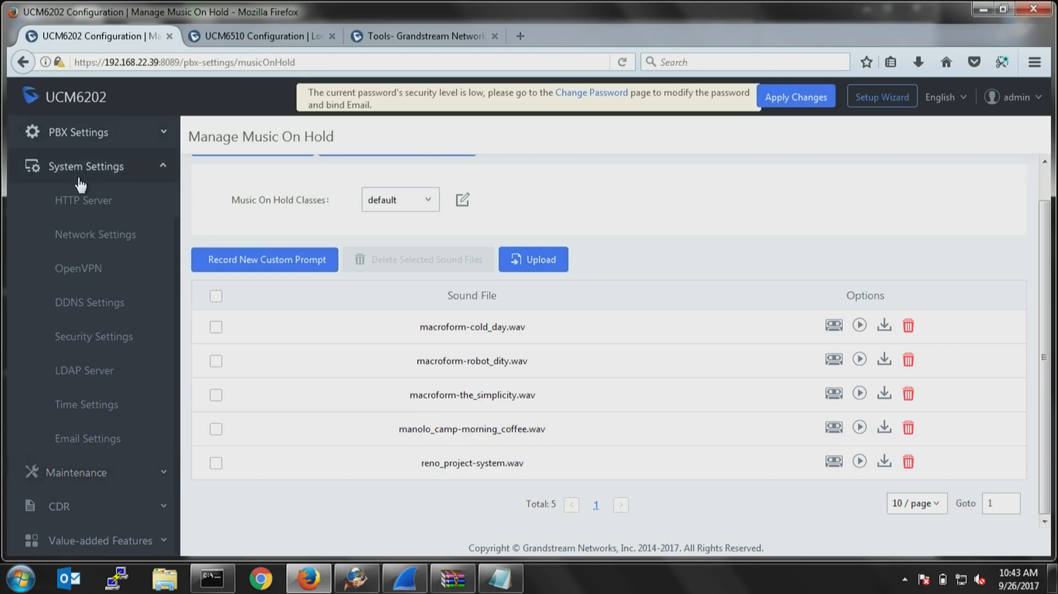
Open the admin password and email change form in the Maintenance section.
{"action": "left_click", "coordinate": [83, 472]}
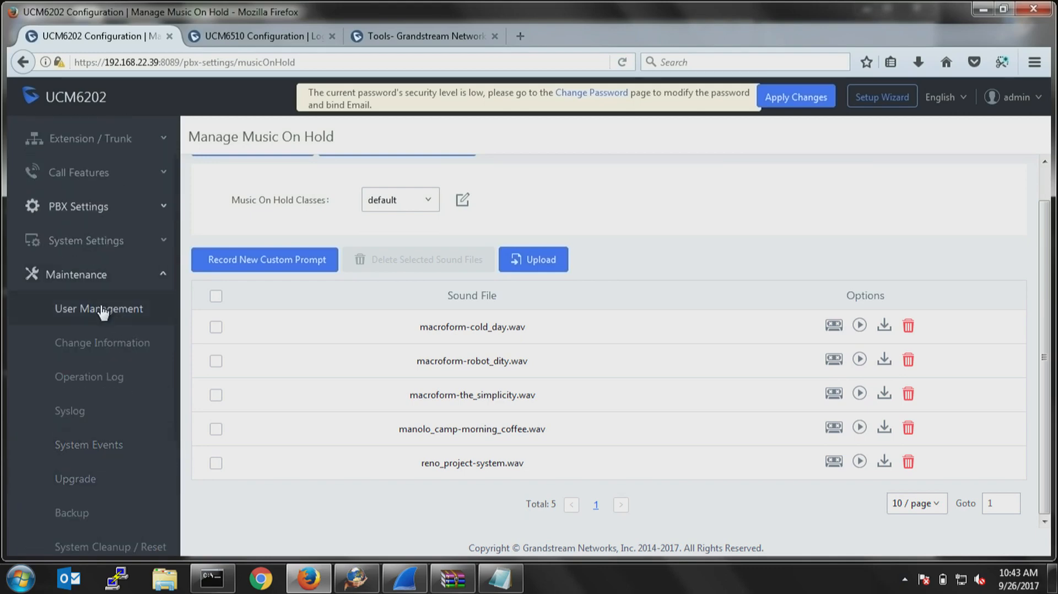
{"action": "left_click", "coordinate": [104, 349]}
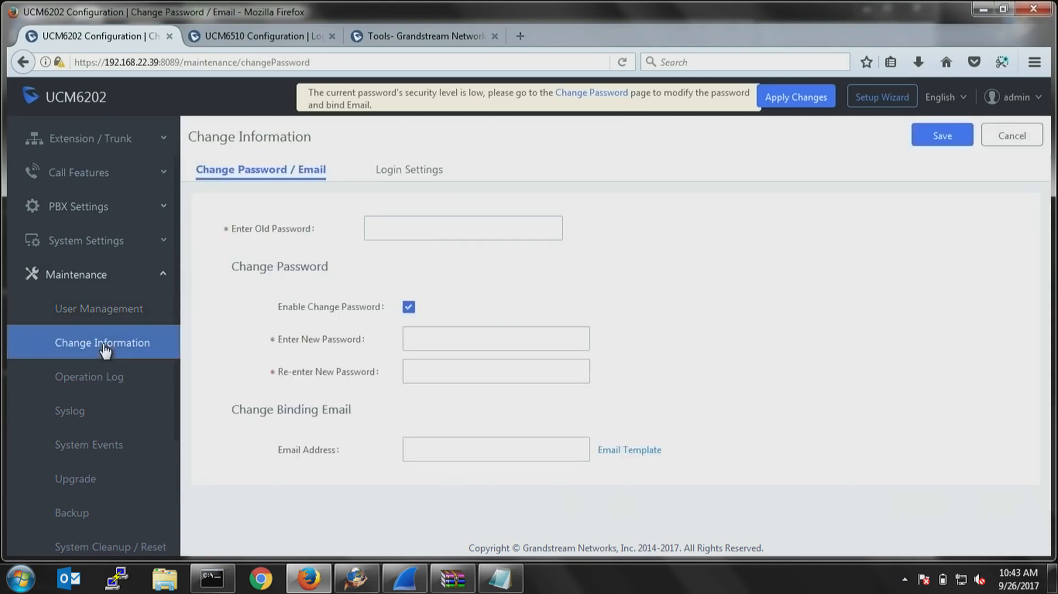
{"action": "left_click", "coordinate": [396, 227]}
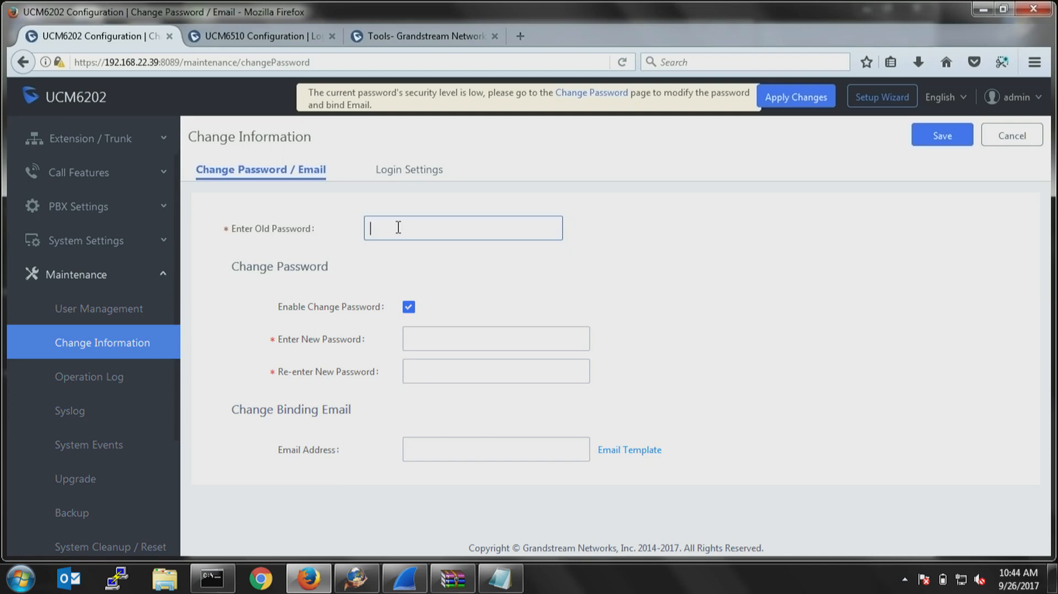
Set the maximum number of login attempts to 3 in the Login Settings.
{"action": "left_click", "coordinate": [396, 171]}
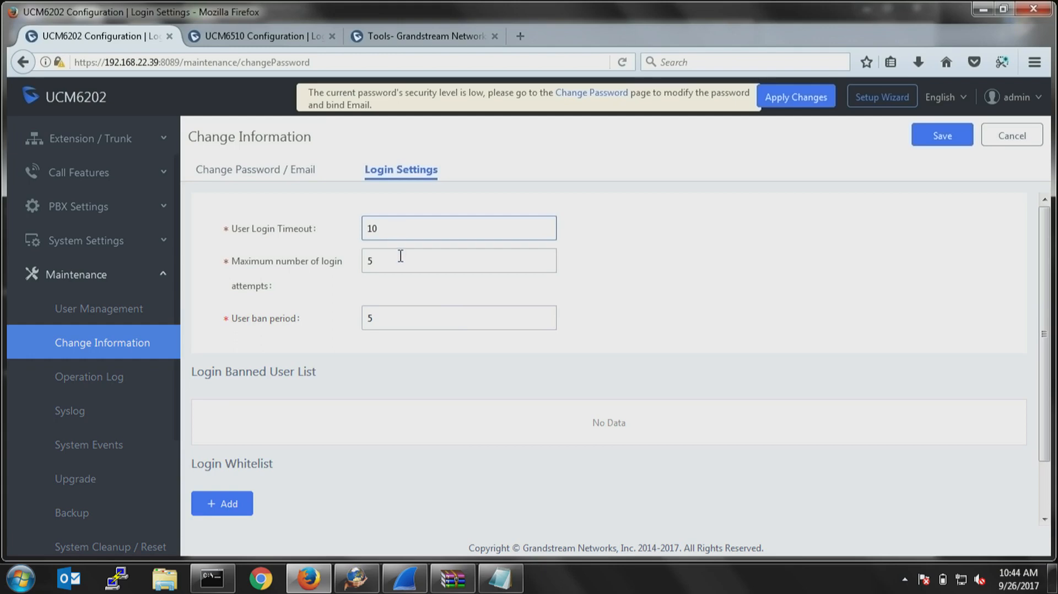
{"action": "left_click_drag", "start_coordinate": [408, 260], "coordinate": [345, 274]}
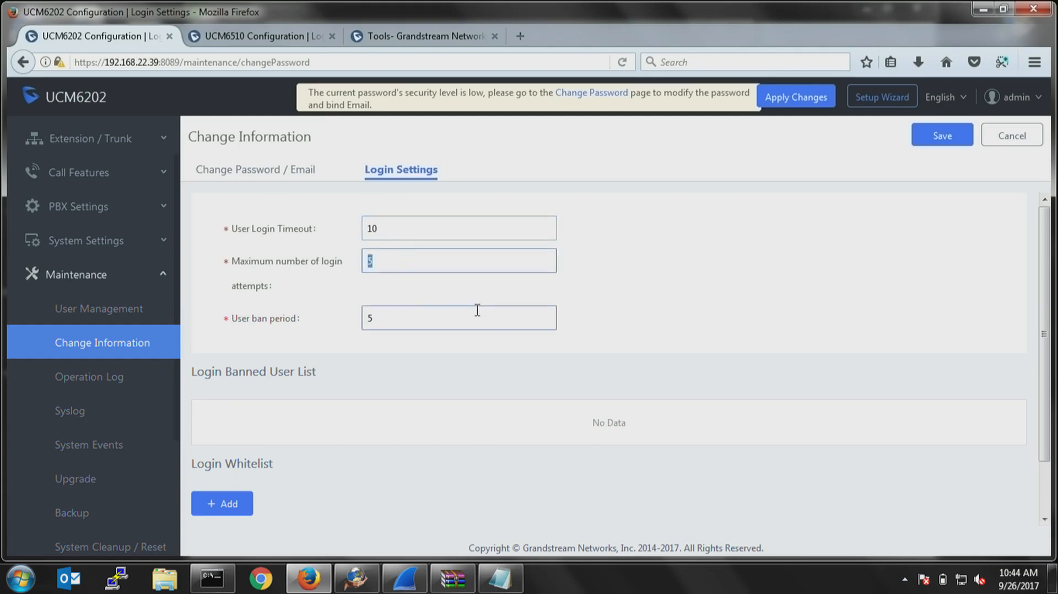
{"action": "type", "text": "3"}
Set the User ban period to 0 in the Login Settings.
{"action": "left_click", "coordinate": [398, 226]}
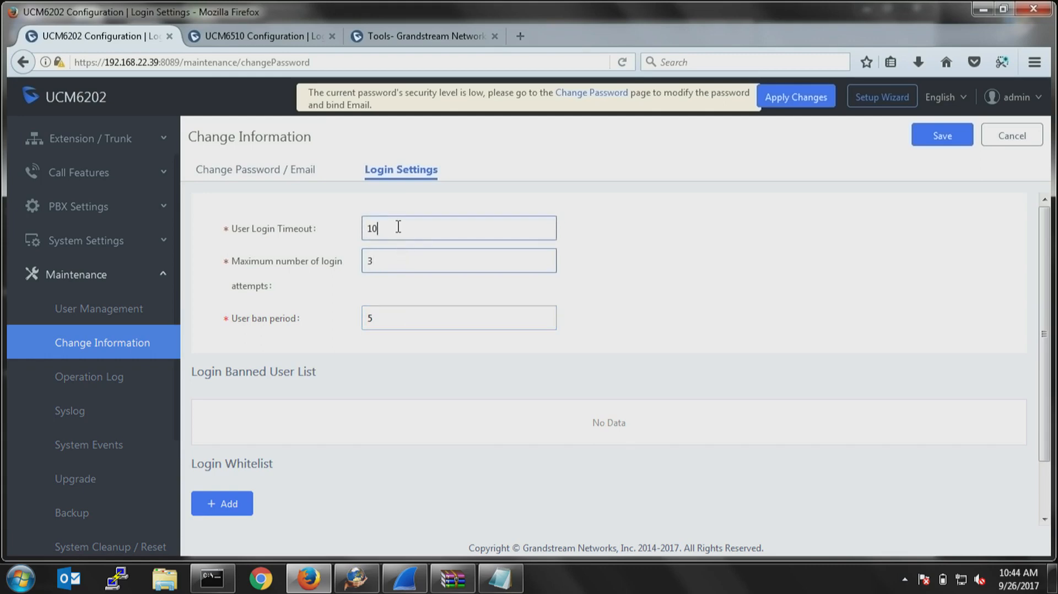
{"action": "key", "text": "Tab"}
{"action": "key", "text": "Tab"}
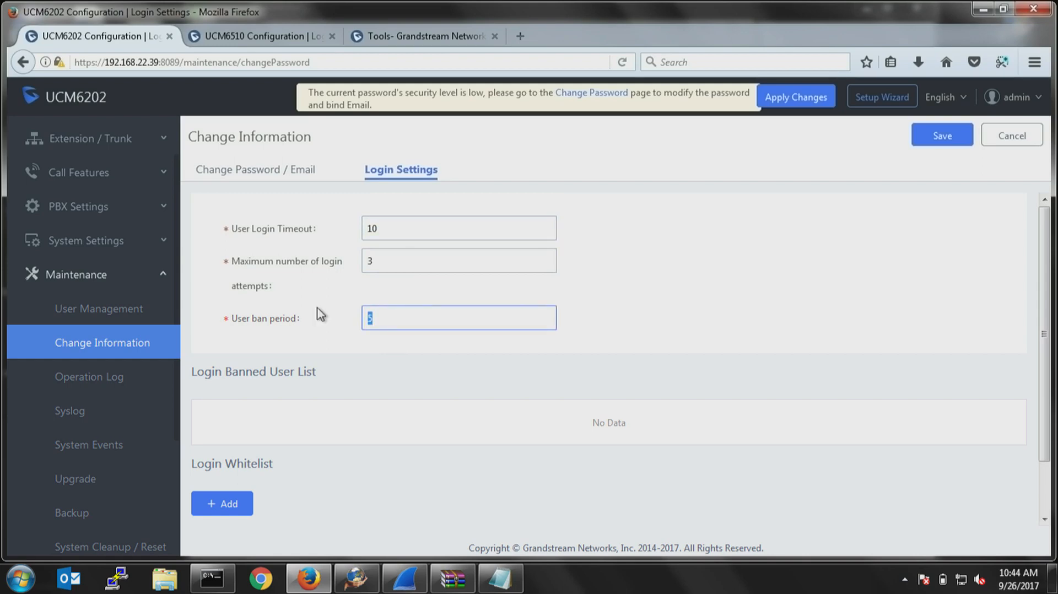
{"action": "type", "text": "600"}
{"action": "key", "text": "BackSpace"}
{"action": "key", "text": "BackSpace"}
{"action": "key", "text": "BackSpace"}
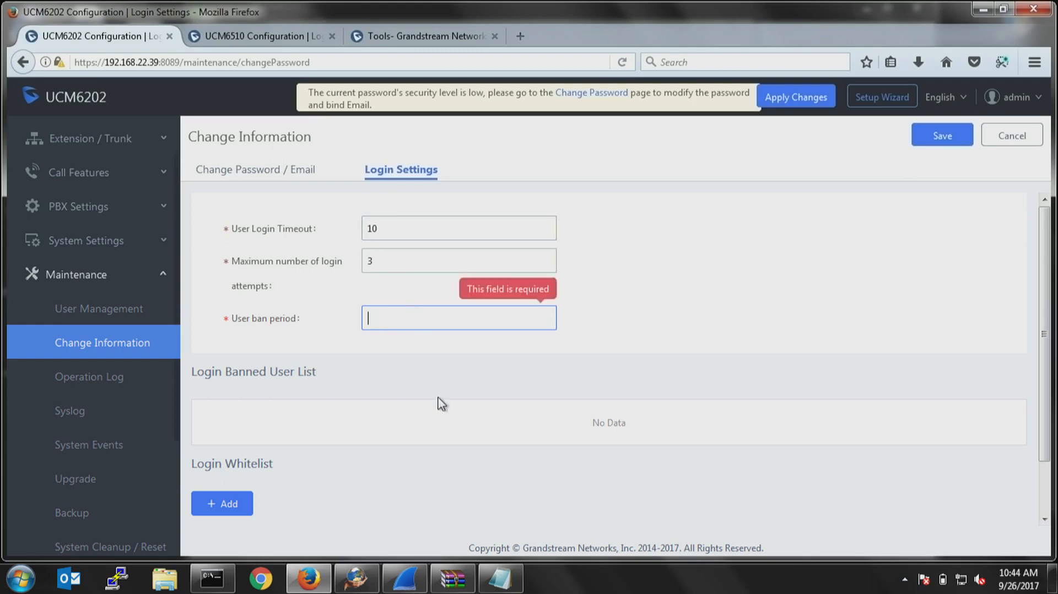
{"action": "type", "text": "0"}
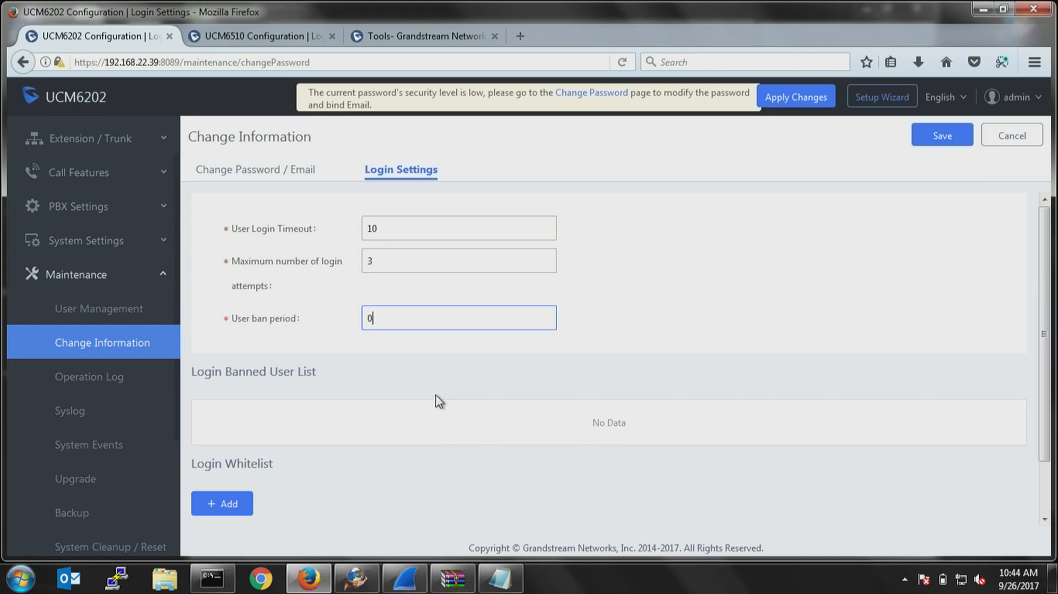
Check the form for adding an IP address to the Login Whitelist, leaving the whitelist empty.
{"action": "mouse_move", "coordinate": [381, 285]}
{"action": "left_click", "coordinate": [228, 505]}
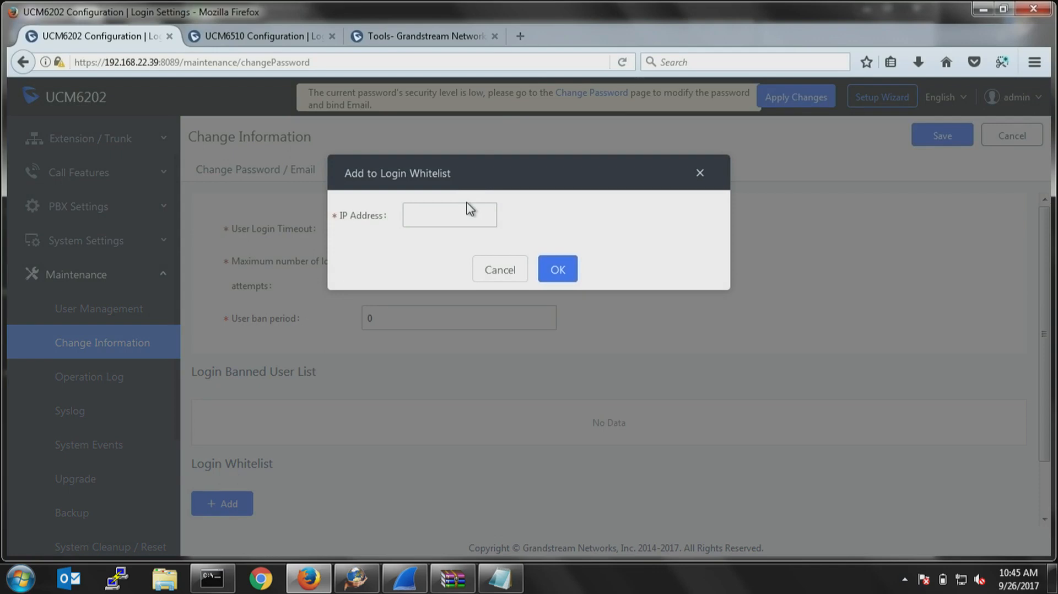
{"action": "left_click", "coordinate": [699, 173]}
Set the User Login Timeout to 5 in the Login Settings.
{"action": "left_click_drag", "start_coordinate": [391, 227], "coordinate": [345, 233]}
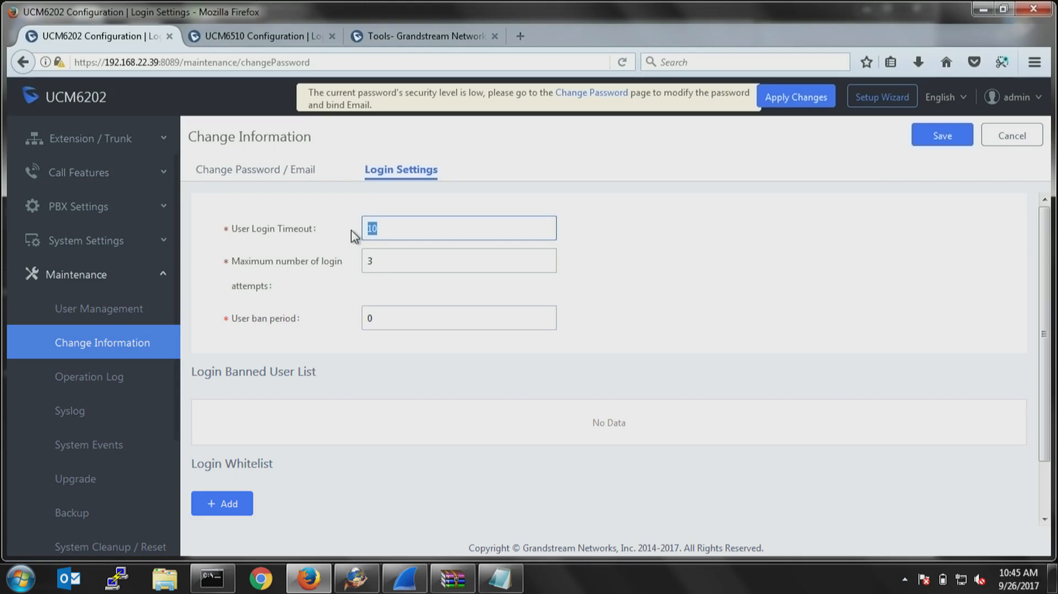
{"action": "type", "text": "60"}
{"action": "key", "text": "BackSpace"}
{"action": "key", "text": "BackSpace"}
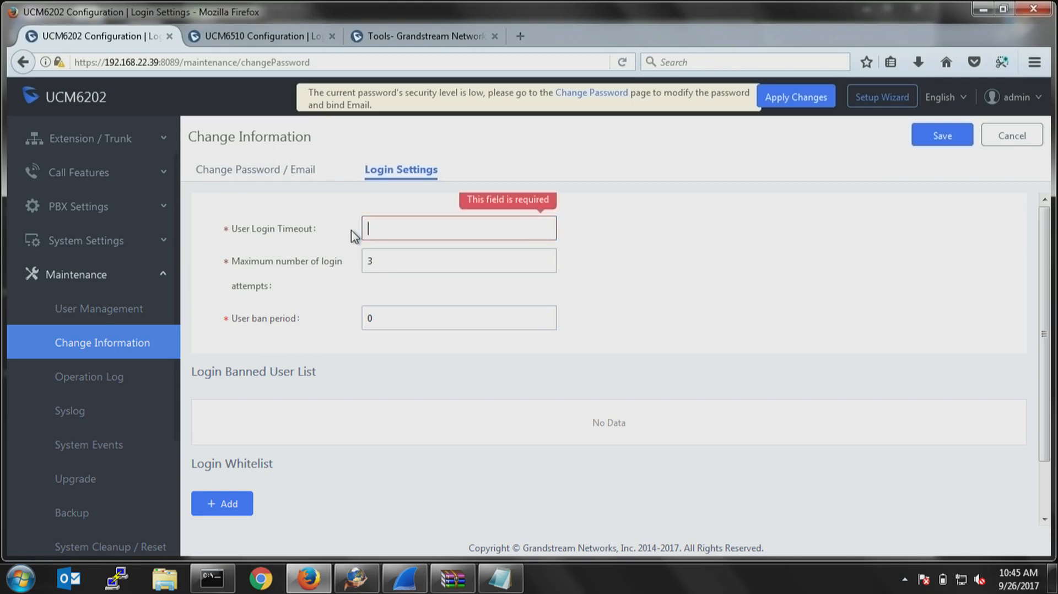
{"action": "type", "text": "5"}
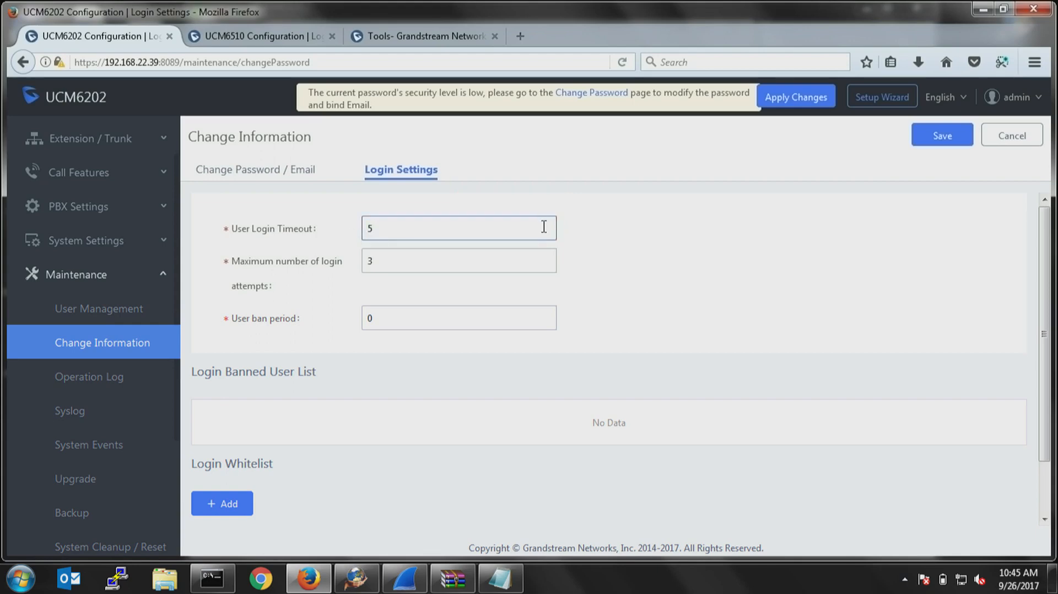
Open the HTTP Server settings and compare the Redirect From Port 80 options with the protocol and port in the page address.
{"action": "left_click", "coordinate": [88, 246]}
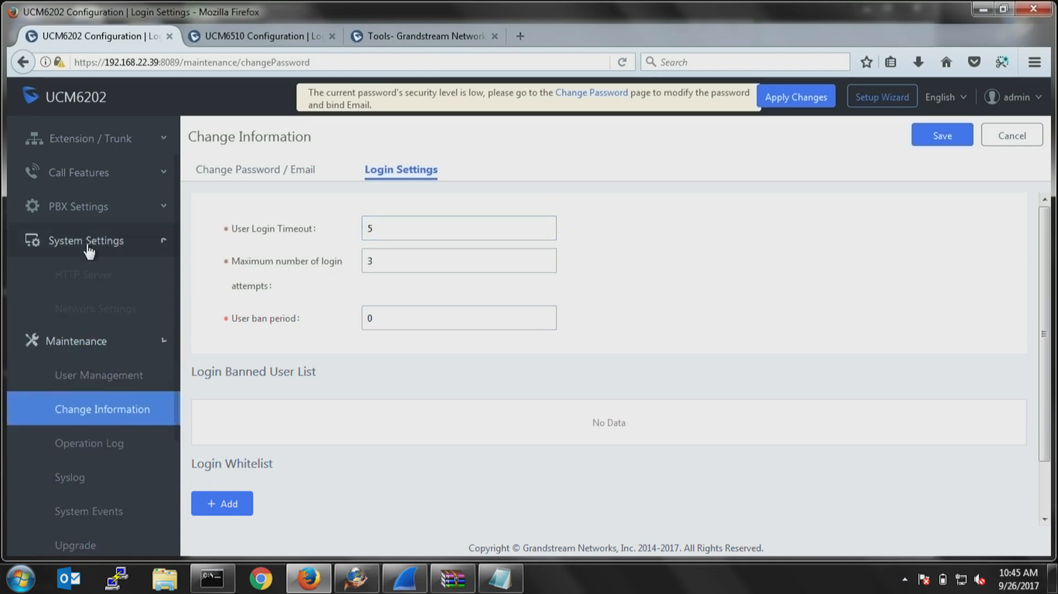
{"action": "left_click", "coordinate": [87, 274]}
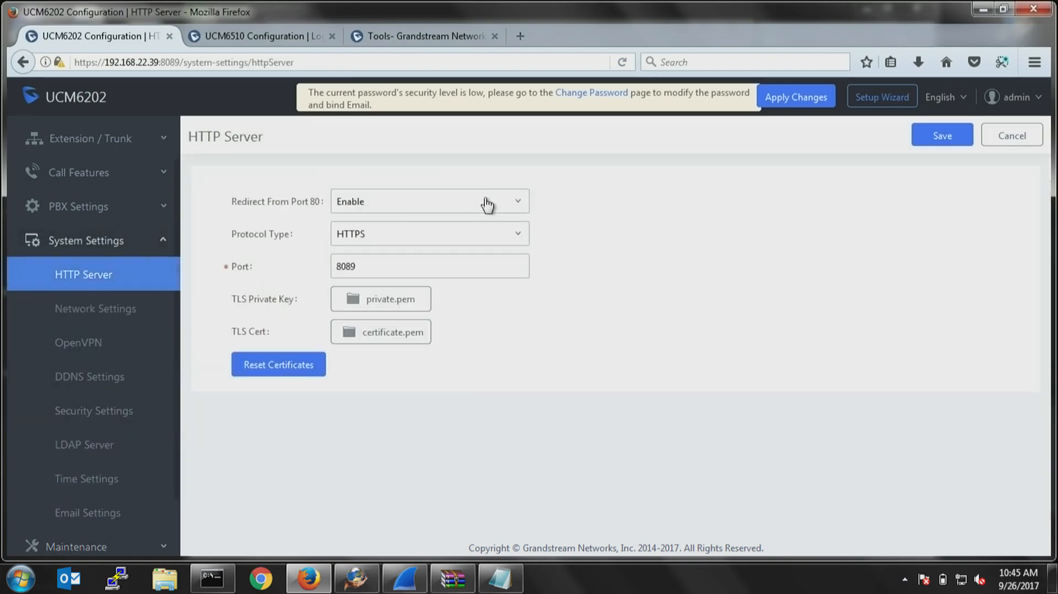
{"action": "left_click", "coordinate": [355, 202]}
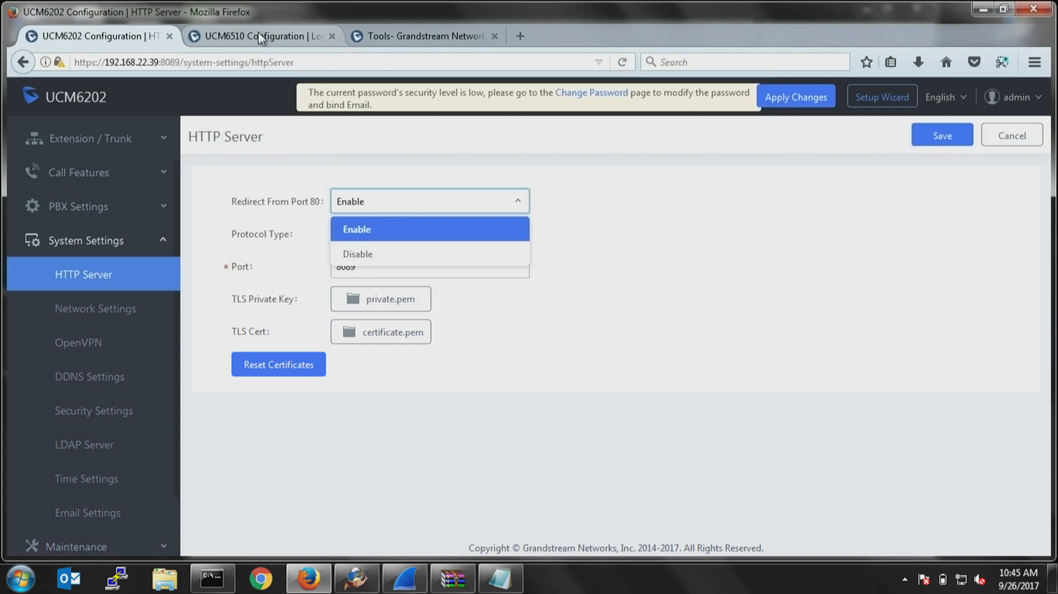
{"action": "left_click_drag", "start_coordinate": [180, 62], "coordinate": [169, 62]}
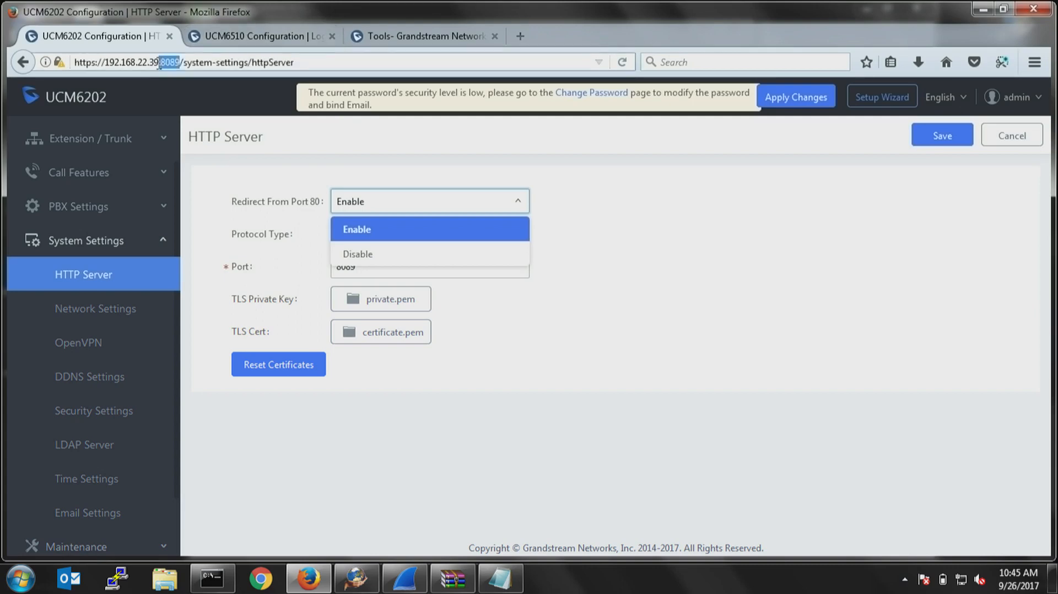
{"action": "left_click_drag", "start_coordinate": [102, 62], "coordinate": [76, 63]}
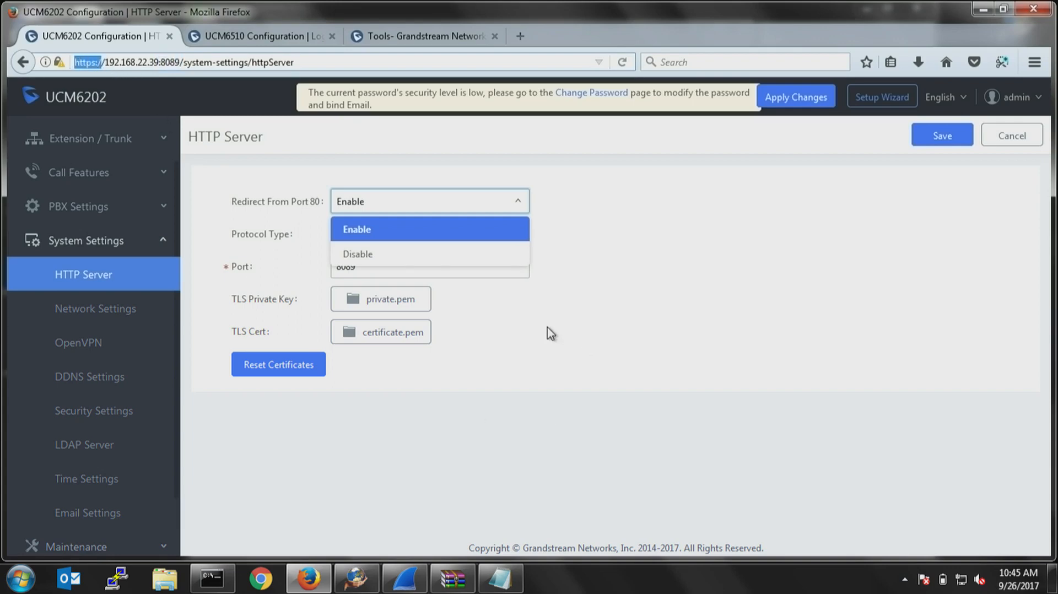
{"action": "left_click", "coordinate": [626, 293]}
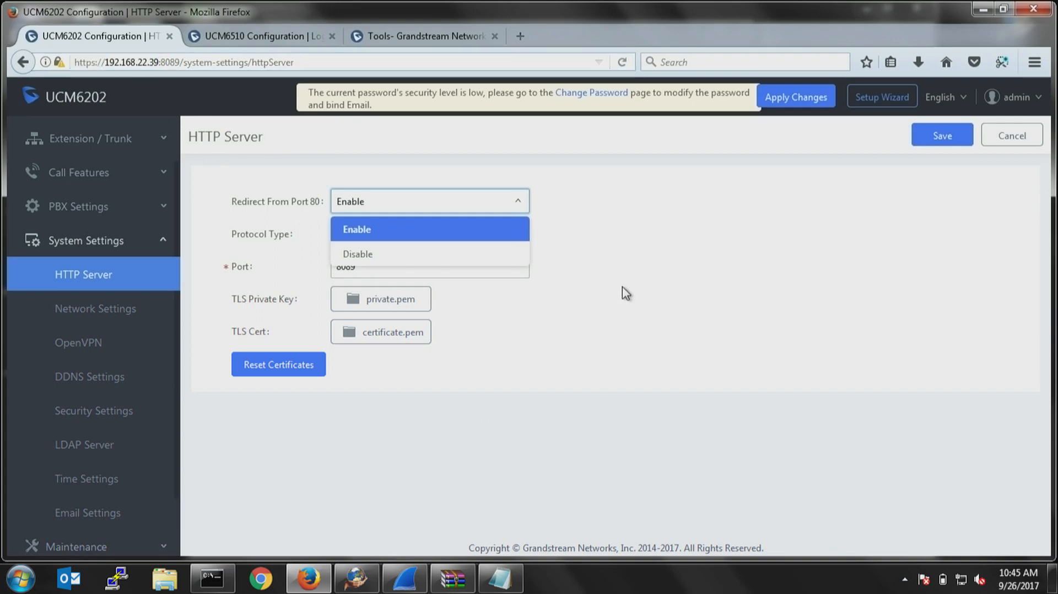
Disable Redirect From Port 80 and set the HTTP server port to 6069.
{"action": "left_click", "coordinate": [361, 211]}
{"action": "left_click", "coordinate": [366, 255]}
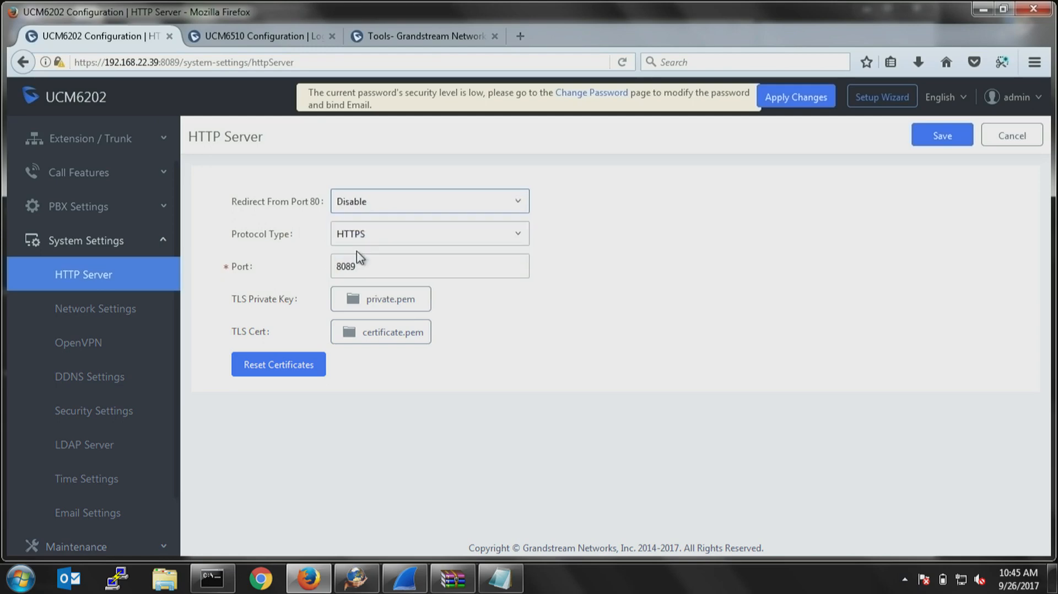
{"action": "double_click", "coordinate": [376, 265]}
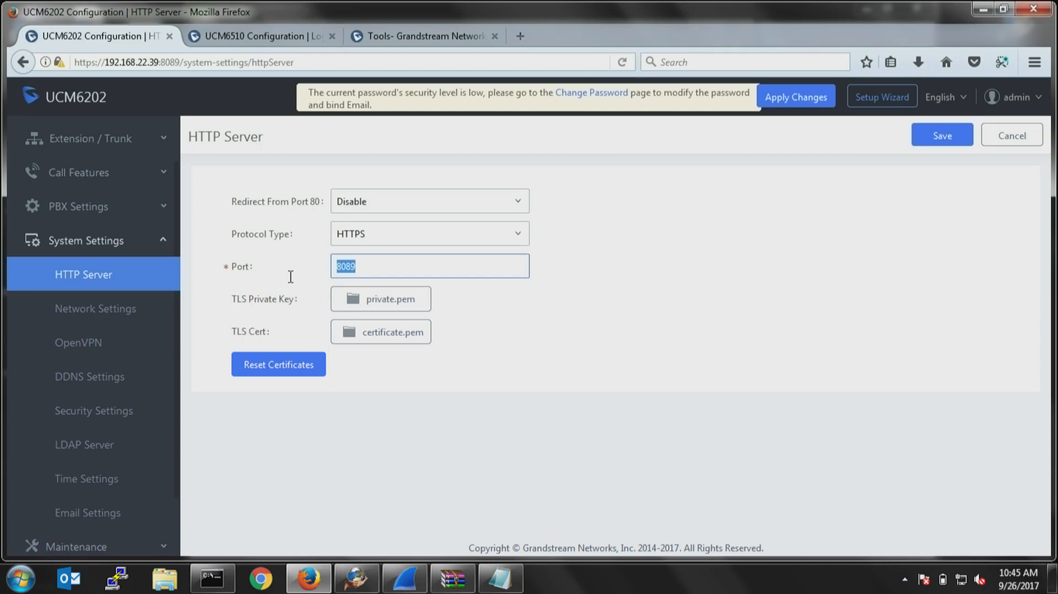
{"action": "type", "text": "6069"}
Open extension 1000 for editing and go to the Strategy option in its Media settings.
{"action": "left_click", "coordinate": [101, 175]}
{"action": "left_click", "coordinate": [93, 141]}
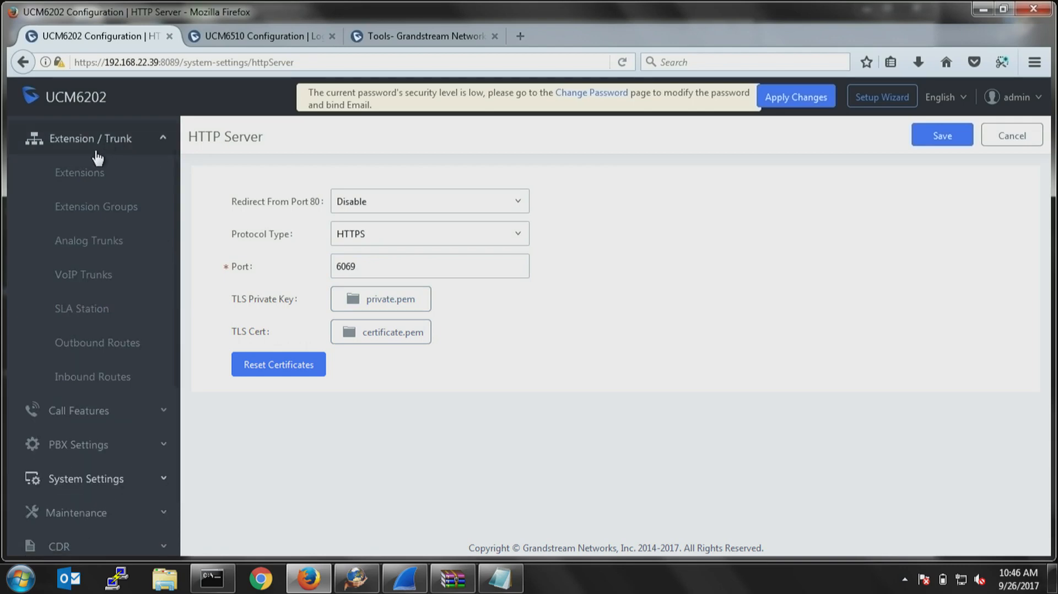
{"action": "left_click", "coordinate": [84, 175]}
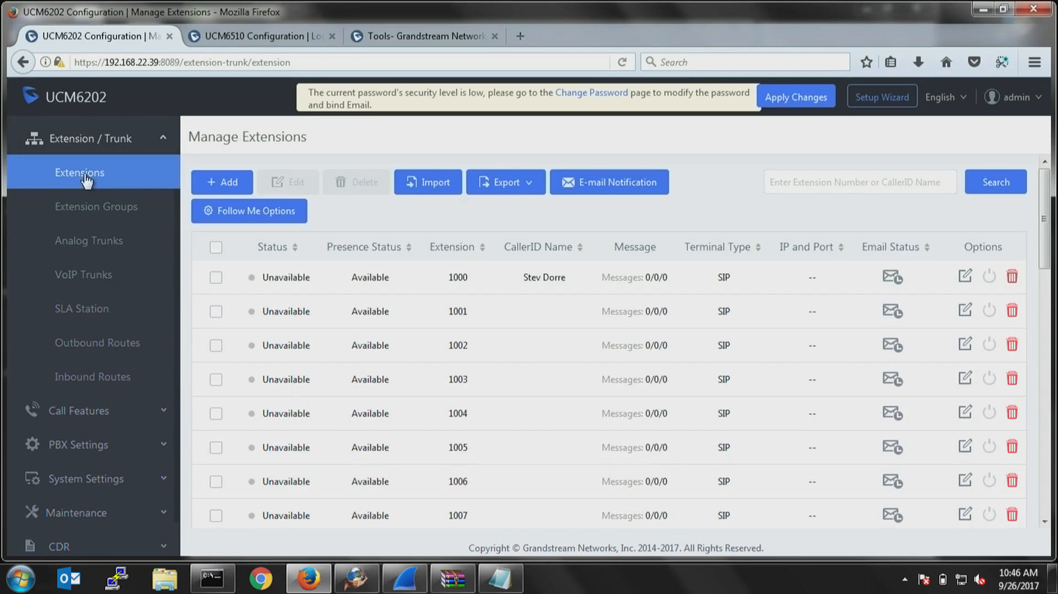
{"action": "left_click", "coordinate": [963, 281]}
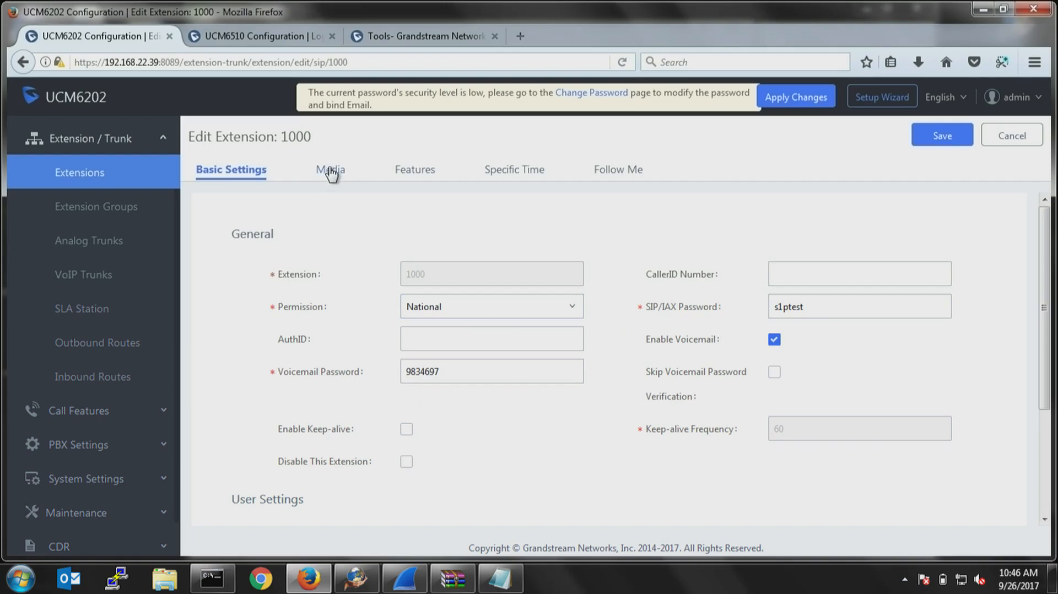
{"action": "left_click", "coordinate": [331, 172]}
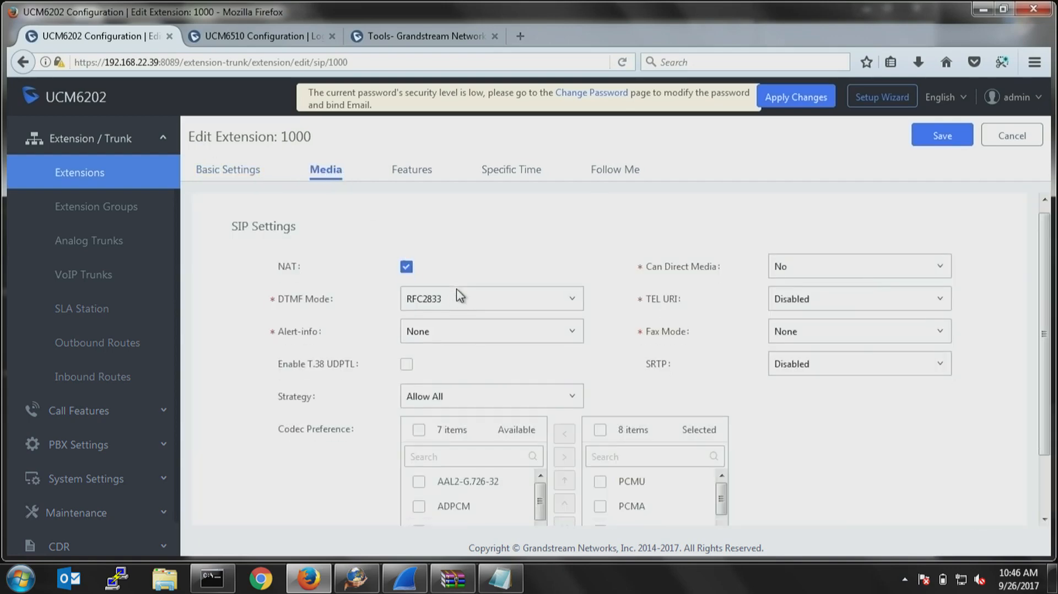
{"action": "scroll", "coordinate": [467, 290], "scroll_direction": "down", "scroll_amount": 2}
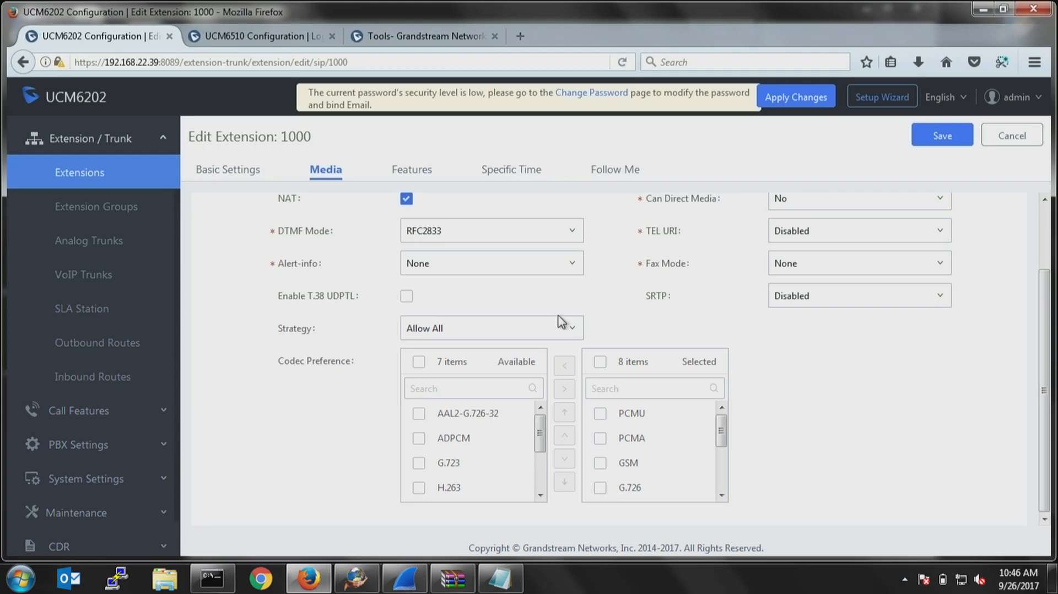
Set extension 1000's Strategy to Local Subnet Only with the local subnet 192.168.22.0.
{"action": "left_click", "coordinate": [533, 336]}
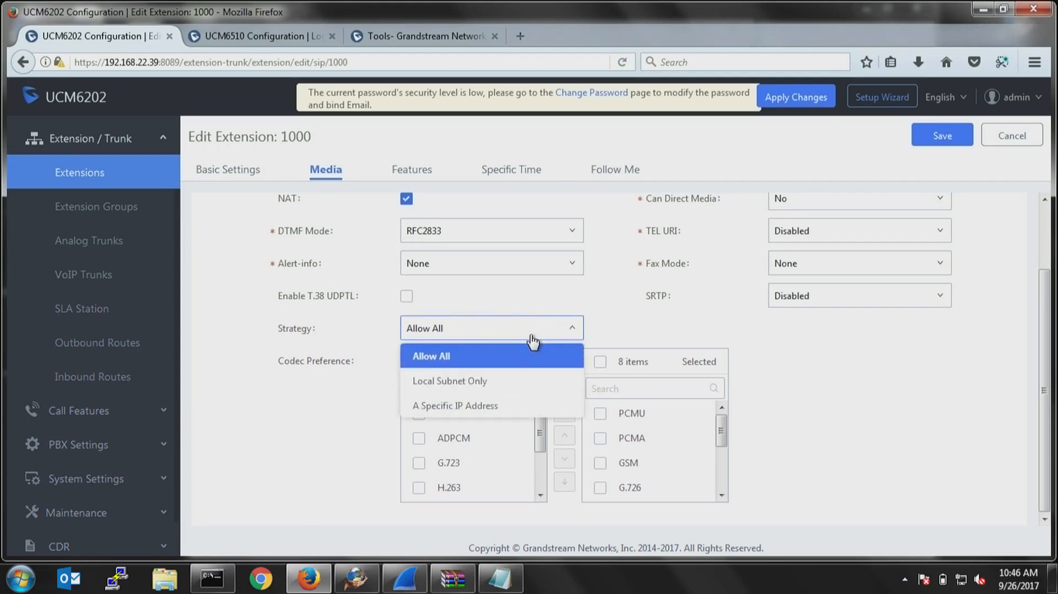
{"action": "left_click", "coordinate": [453, 385]}
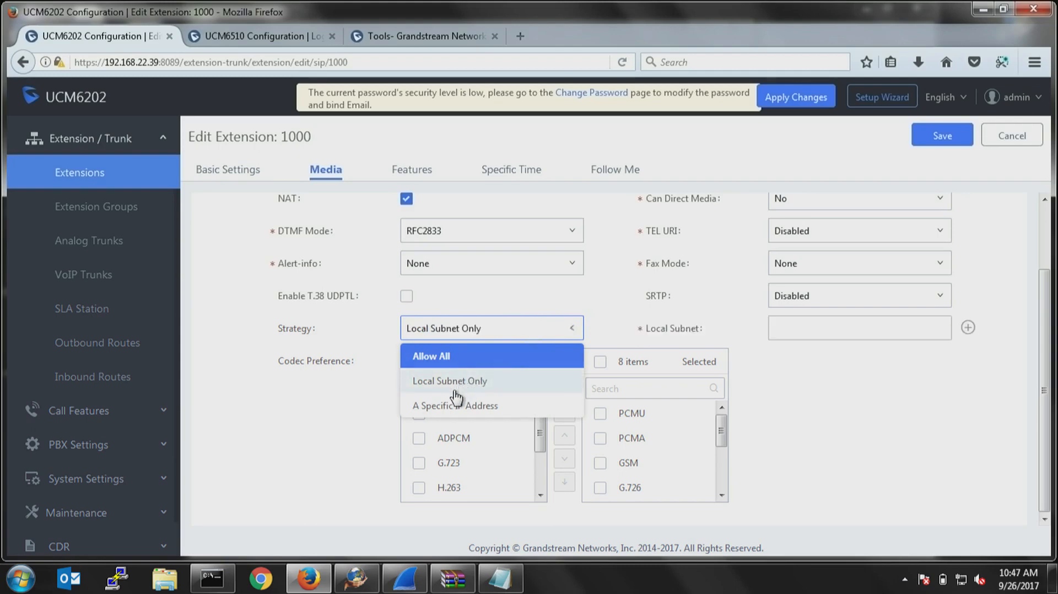
{"action": "left_click", "coordinate": [845, 330]}
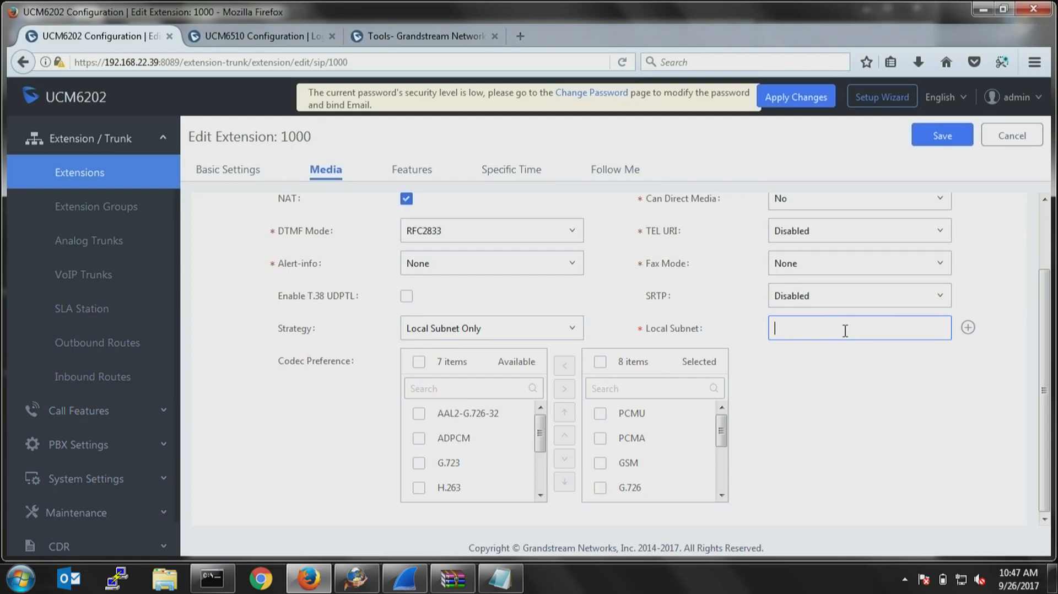
{"action": "type", "text": "192."}
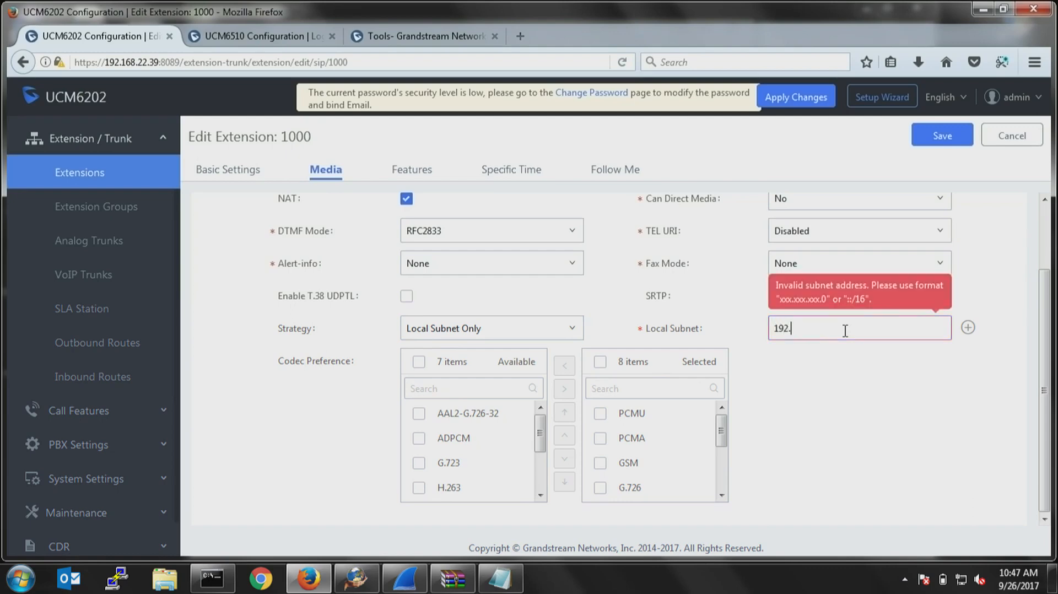
{"action": "type", "text": "168.22.0"}
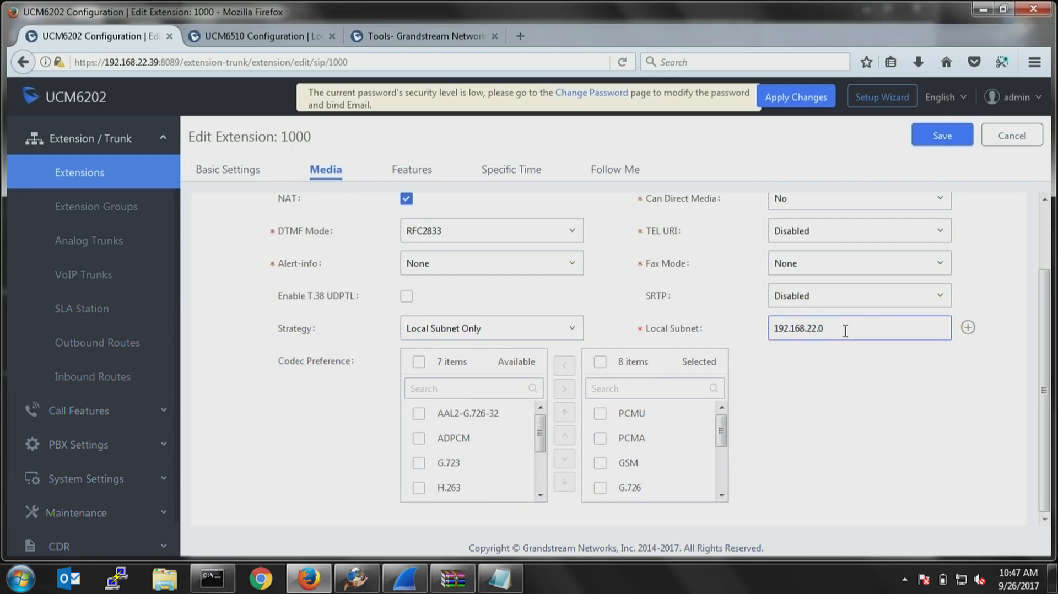
{"action": "type", "text": "/24"}
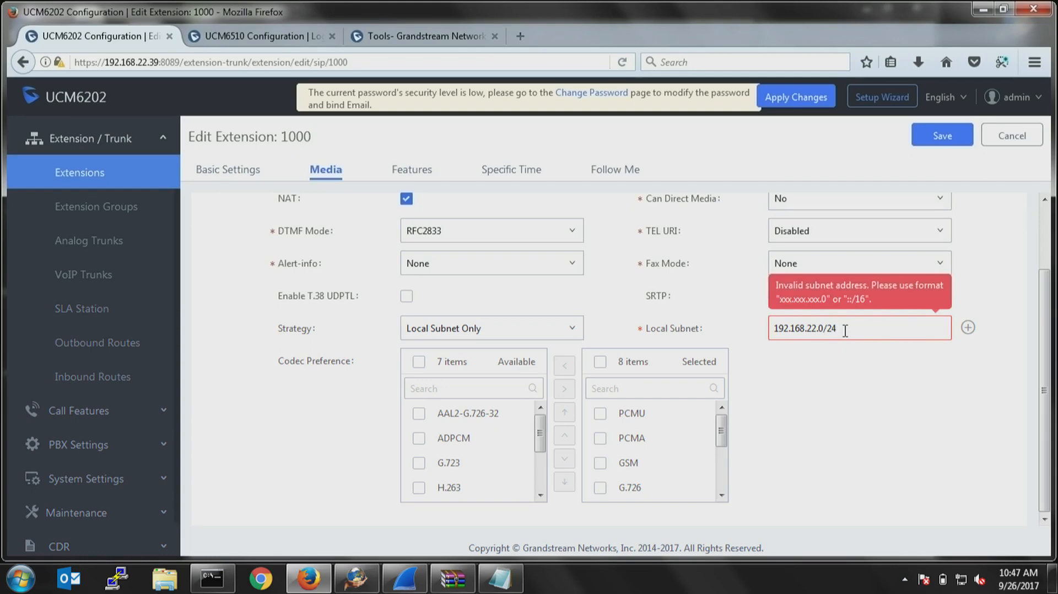
Try the endings /24, .24 and 56 in the Local Subnet address, removing each one again.
{"action": "key", "text": "BackSpace"}
{"action": "key", "text": "BackSpace"}
{"action": "key", "text": "BackSpace"}
{"action": "type", "text": ".24"}
{"action": "key", "text": "BackSpace"}
{"action": "key", "text": "BackSpace"}
{"action": "key", "text": "BackSpace"}
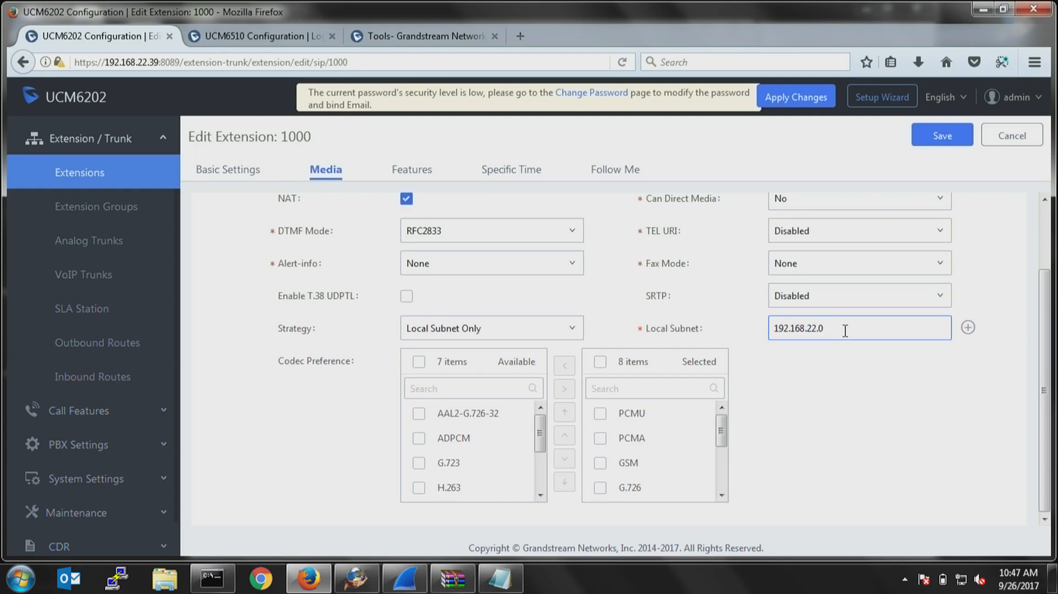
{"action": "key", "text": "BackSpace"}
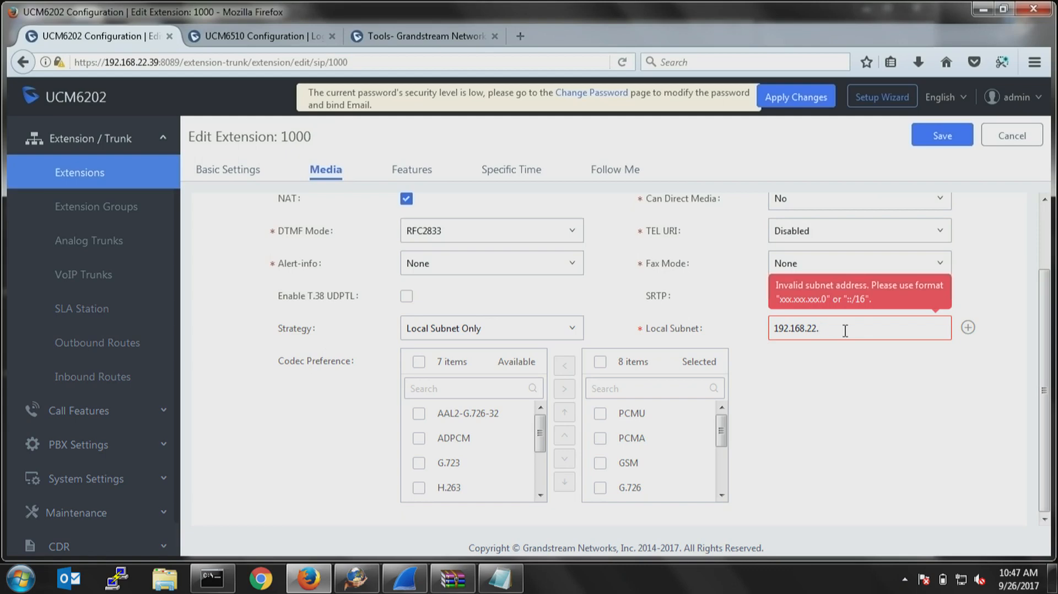
{"action": "type", "text": "56"}
{"action": "key", "text": "BackSpace"}
{"action": "key", "text": "BackSpace"}
Set extension 1000's Strategy to A Specific IP Address with the address 192.168.22.56.
{"action": "left_click", "coordinate": [567, 329]}
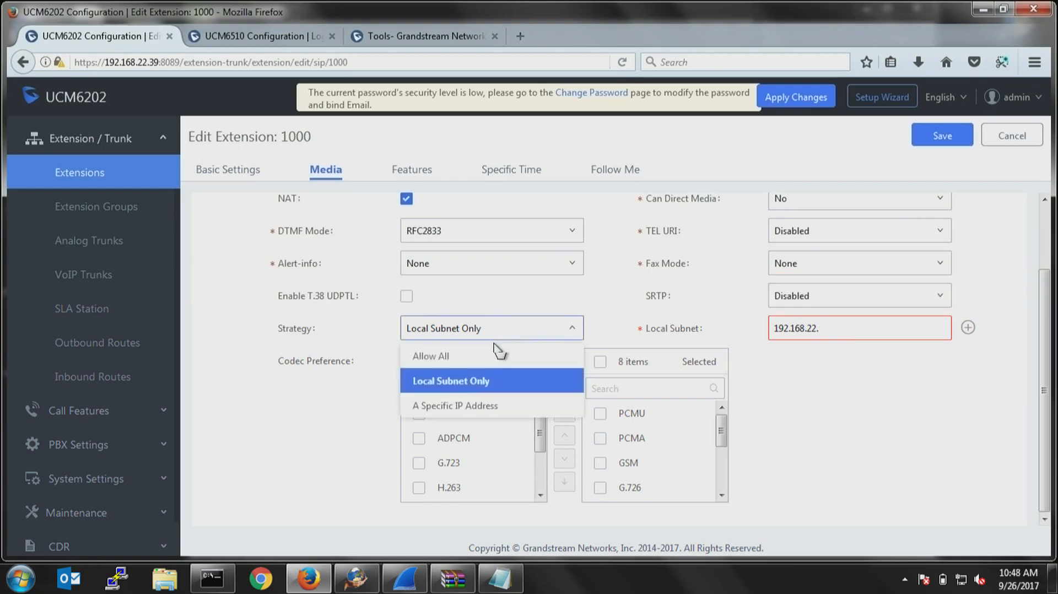
{"action": "left_click", "coordinate": [484, 407]}
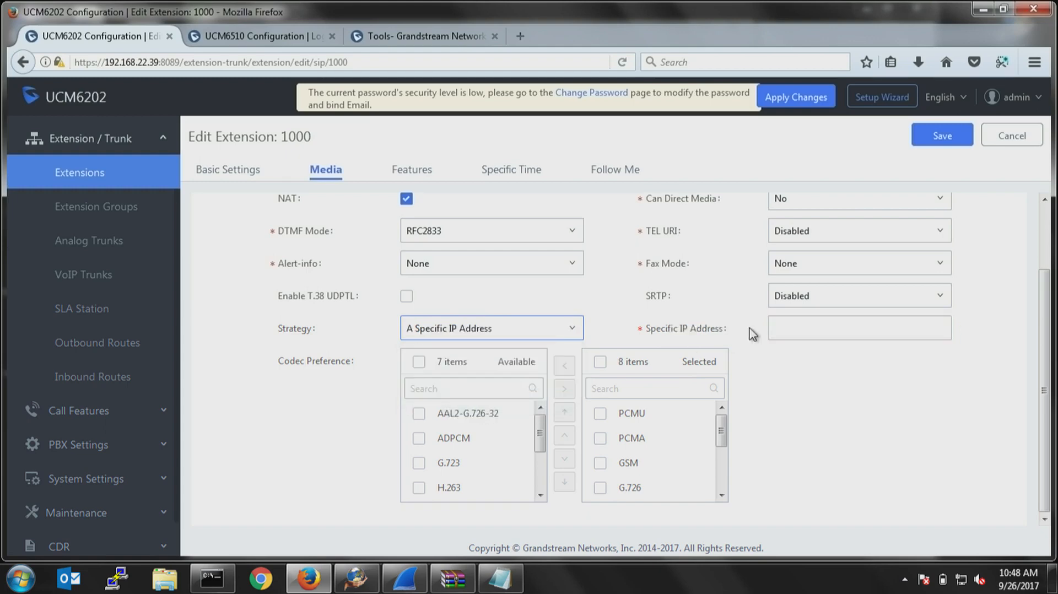
{"action": "left_click", "coordinate": [815, 328]}
{"action": "type", "text": "192.168.22"}
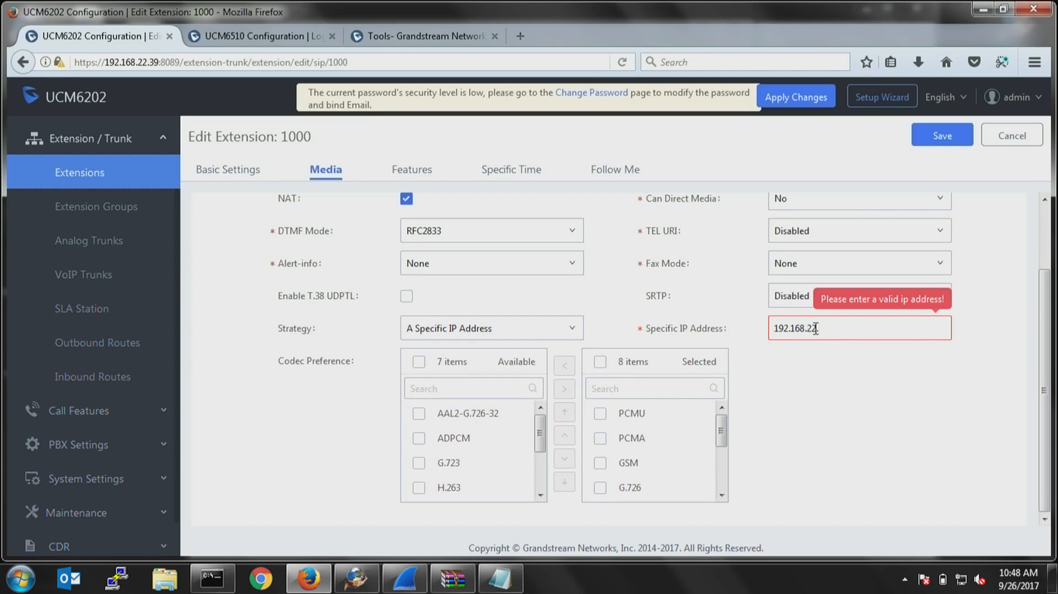
{"action": "type", "text": ".56"}
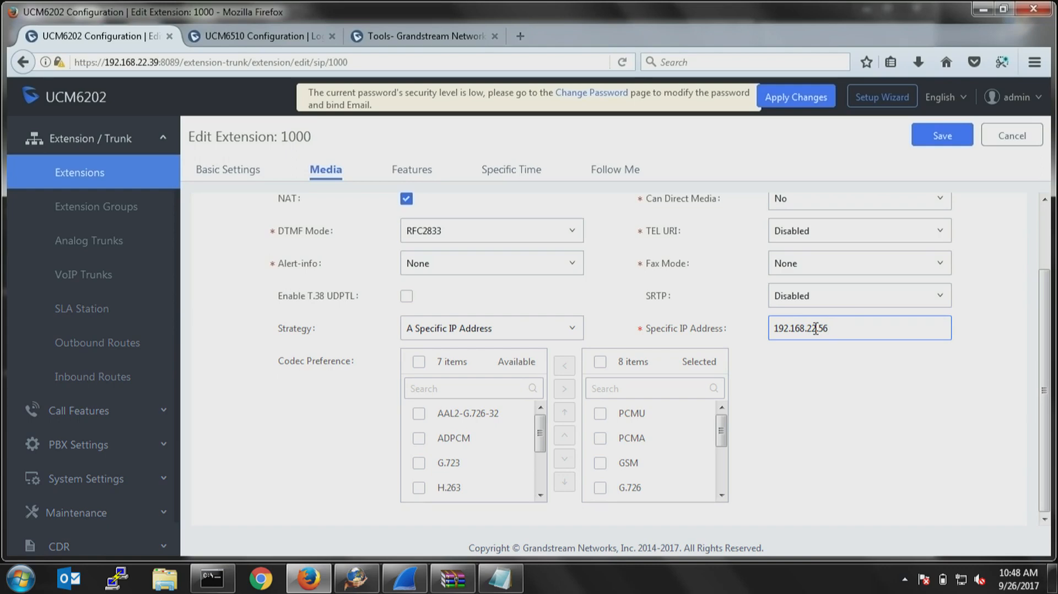
Open the test IVR for editing and check its Dial Trunk option, leaving it disabled.
{"action": "left_click", "coordinate": [99, 418]}
{"action": "left_click", "coordinate": [65, 273]}
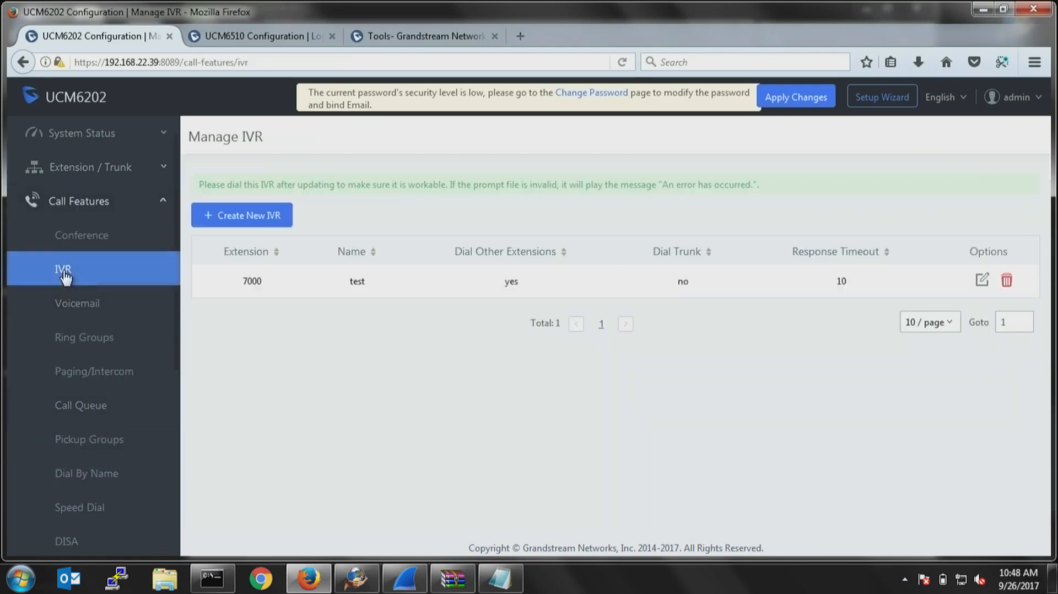
{"action": "left_click", "coordinate": [981, 281]}
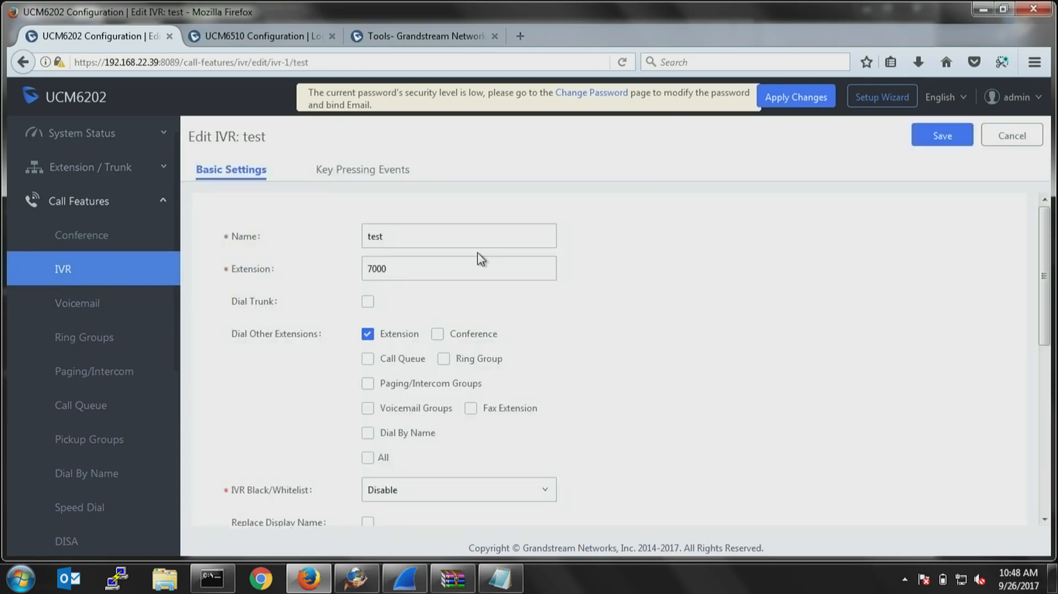
{"action": "left_click", "coordinate": [368, 302]}
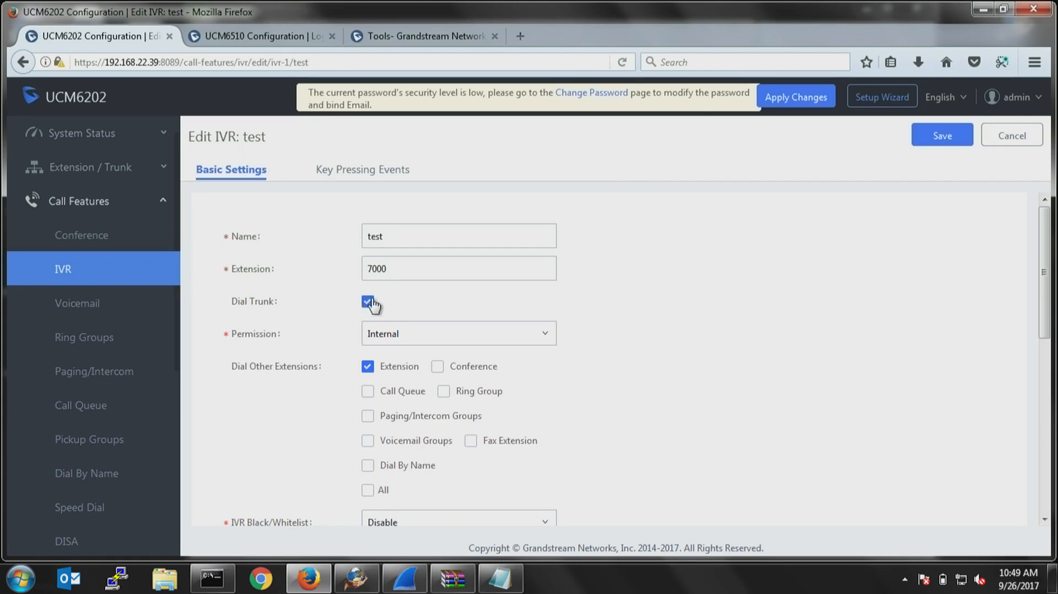
{"action": "left_click", "coordinate": [367, 302]}
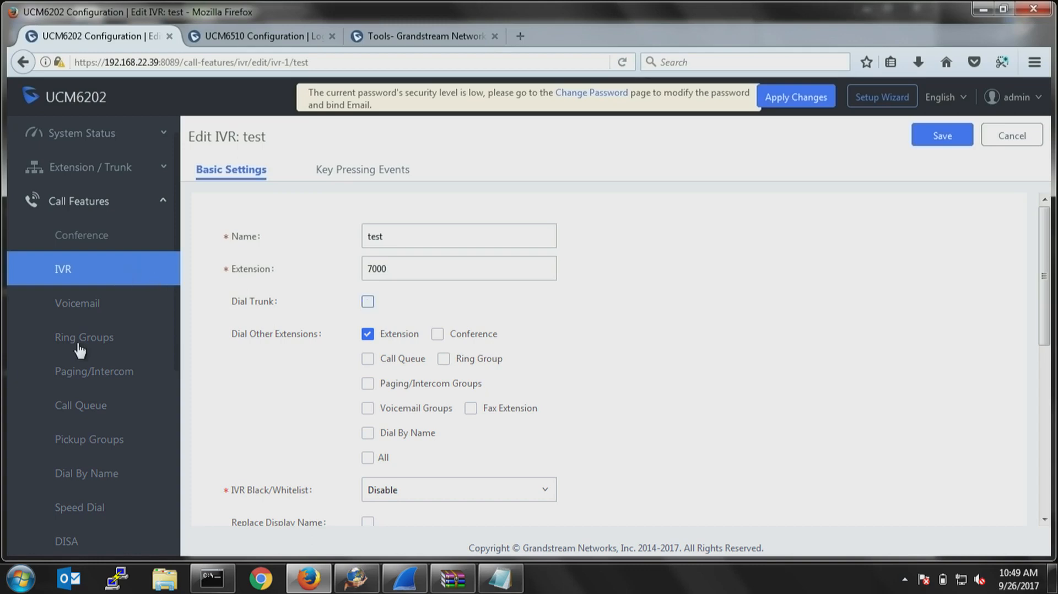
Open the PBX SIP Settings and check the Allow Guest Calls option in the general settings, leaving it disabled.
{"action": "scroll", "coordinate": [81, 353], "scroll_direction": "down", "scroll_amount": 6}
{"action": "left_click", "coordinate": [86, 402]}
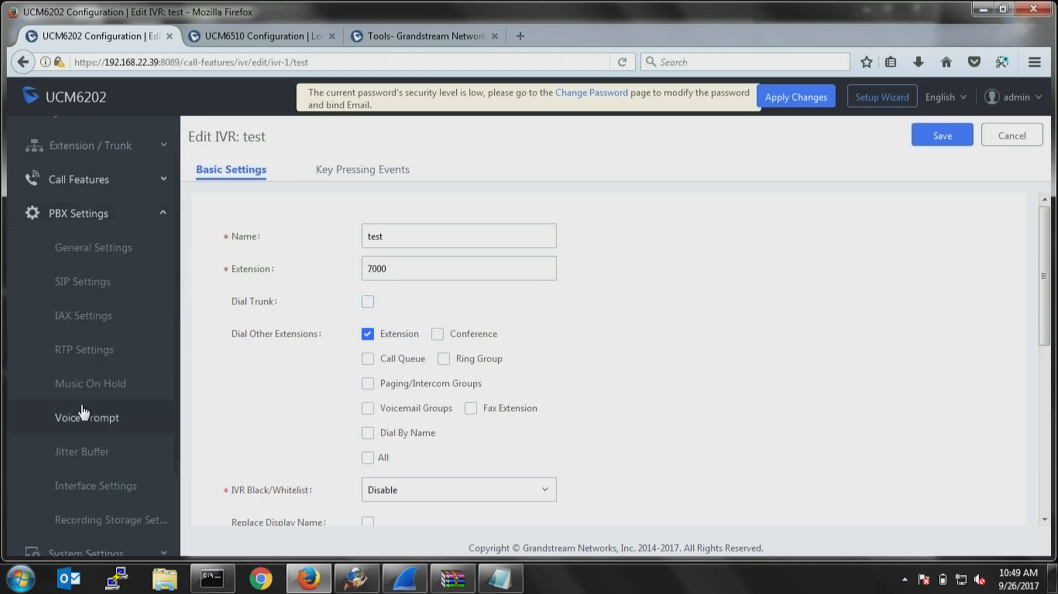
{"action": "scroll", "coordinate": [110, 480], "scroll_direction": "down", "scroll_amount": 2}
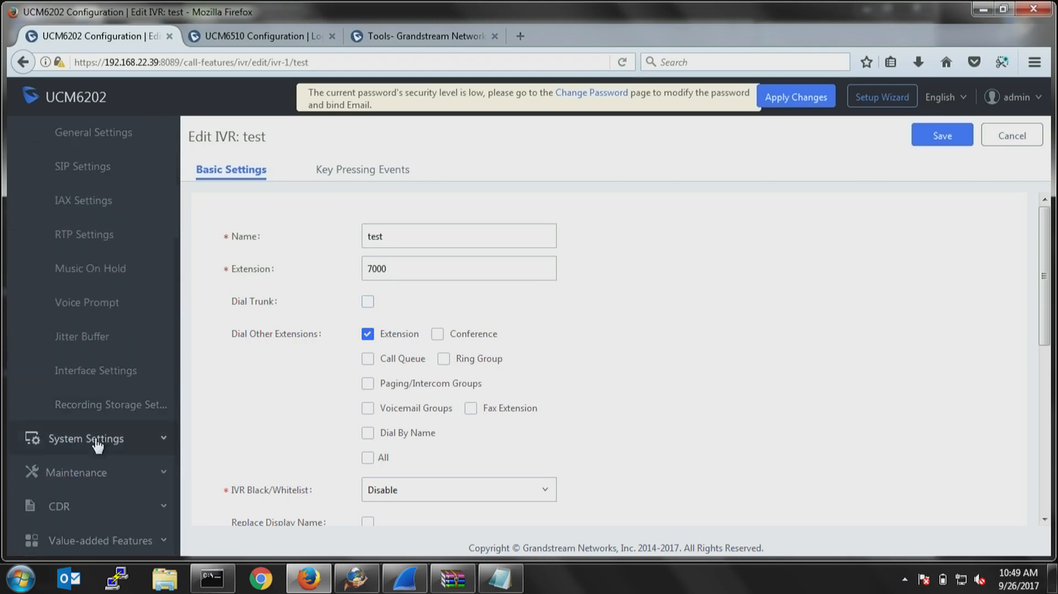
{"action": "left_click", "coordinate": [106, 439]}
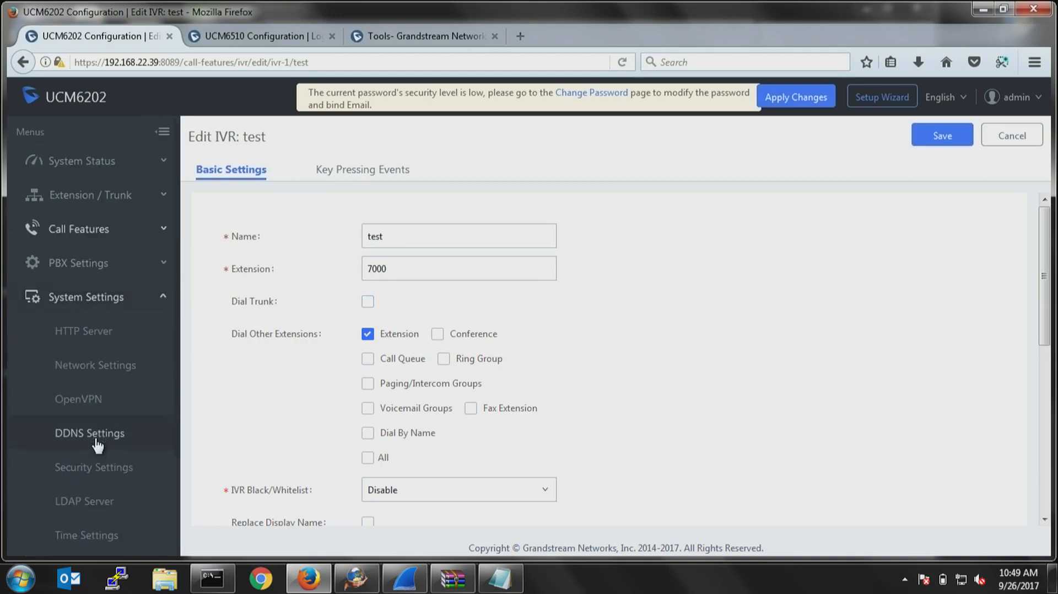
{"action": "left_click", "coordinate": [80, 264]}
{"action": "left_click", "coordinate": [81, 333]}
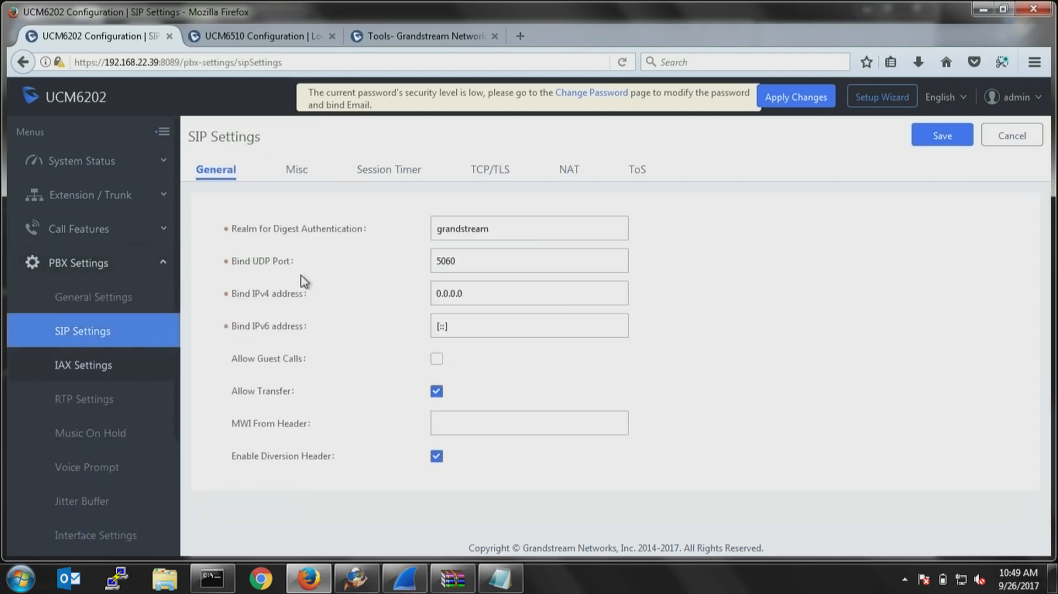
{"action": "left_click", "coordinate": [300, 181]}
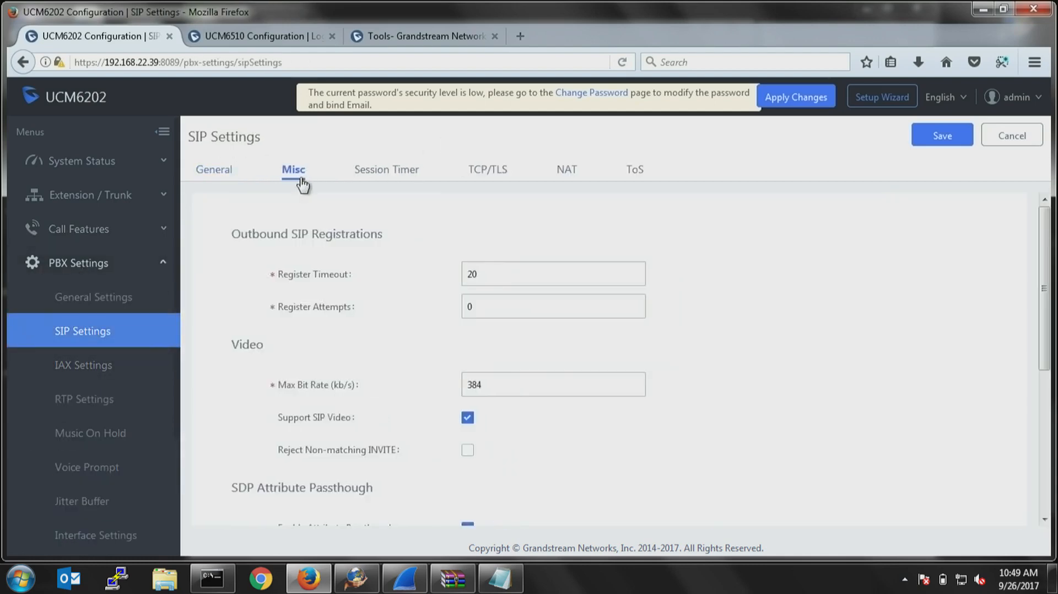
{"action": "left_click", "coordinate": [230, 178]}
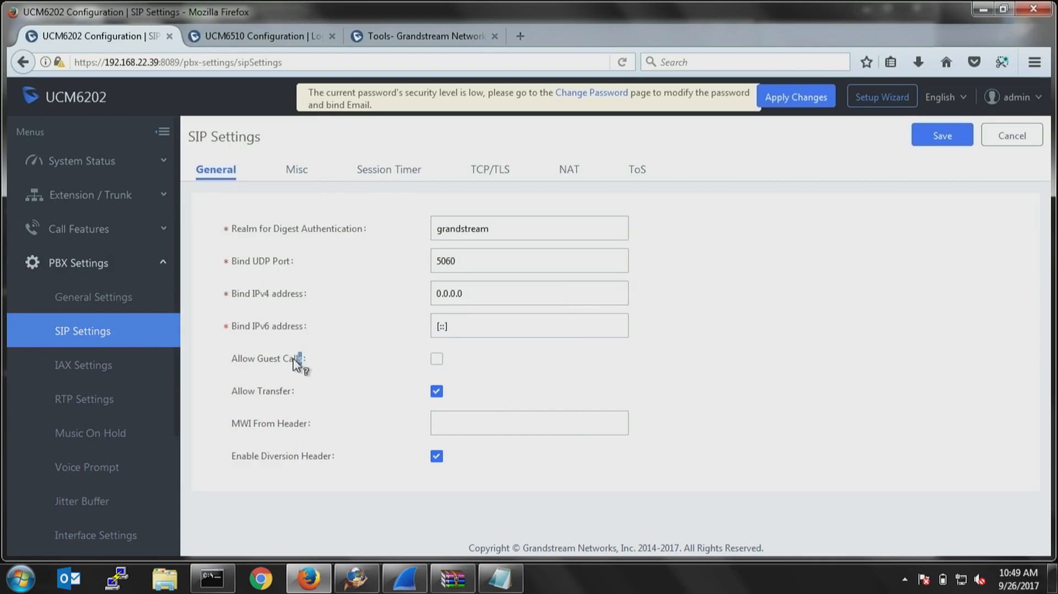
{"action": "left_click_drag", "start_coordinate": [302, 359], "coordinate": [233, 360]}
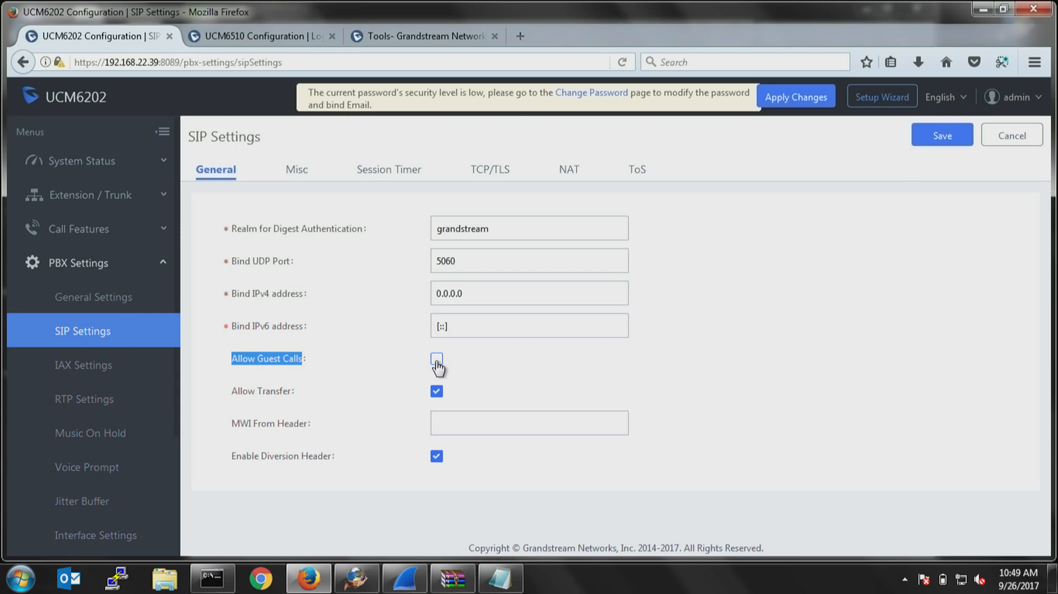
Open the Fail2ban section of the system's Security Settings and enable Fail2Ban.
{"action": "left_click", "coordinate": [82, 266]}
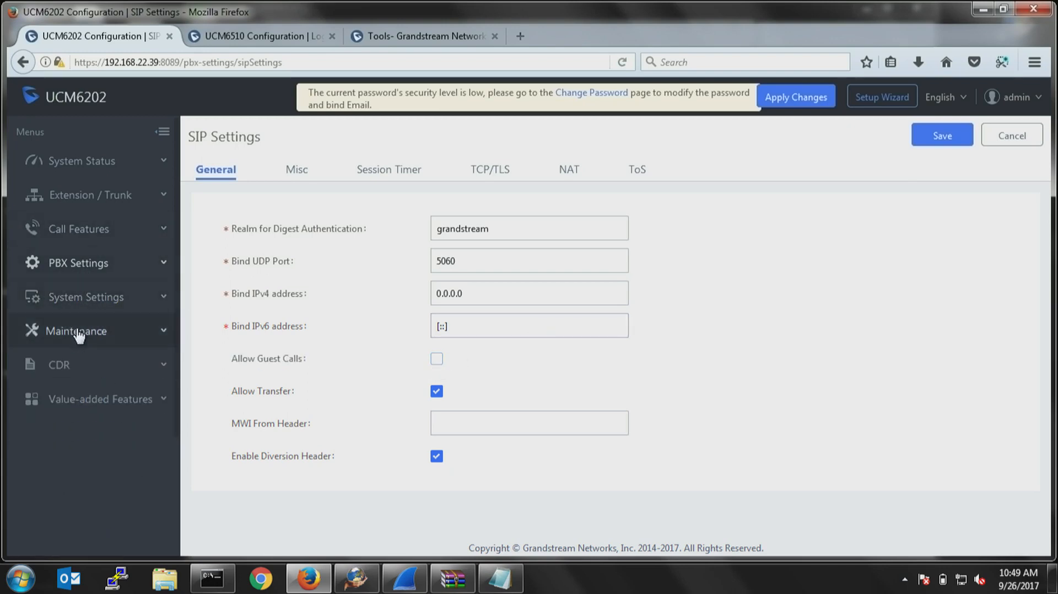
{"action": "left_click", "coordinate": [78, 332]}
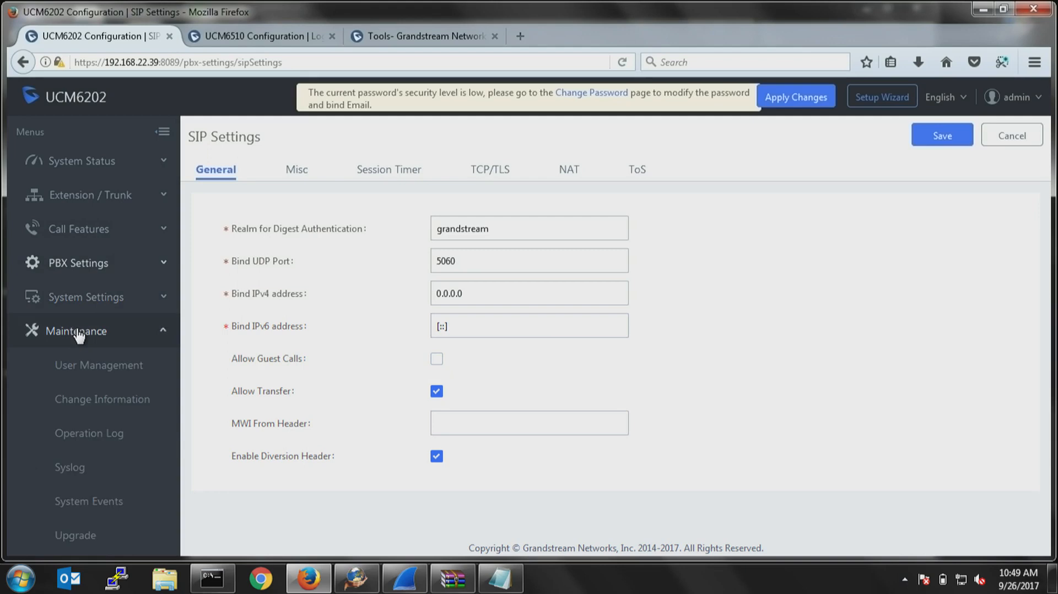
{"action": "scroll", "coordinate": [90, 405], "scroll_direction": "down", "scroll_amount": 3}
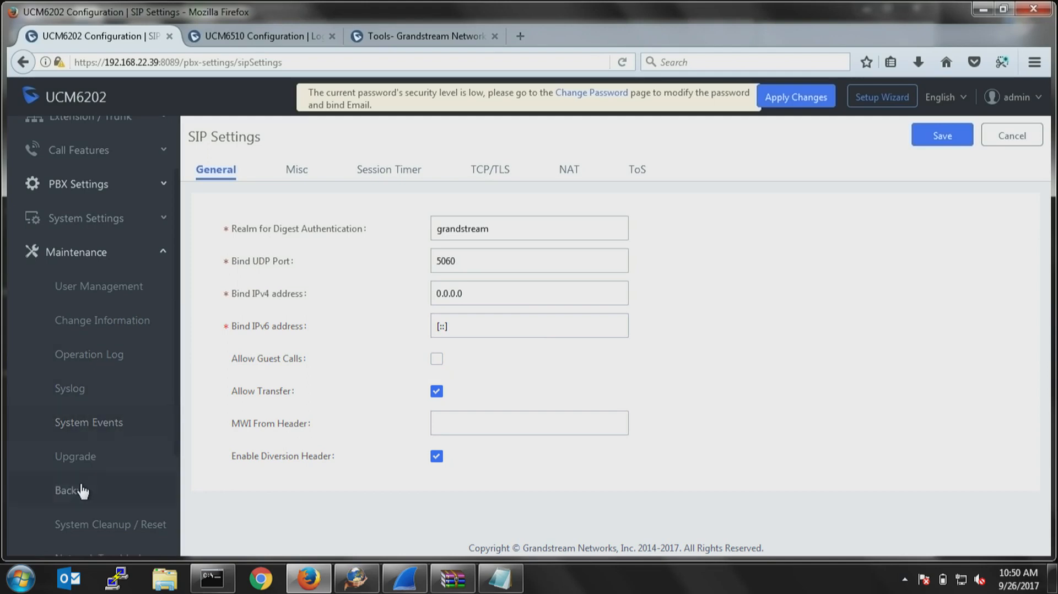
{"action": "scroll", "coordinate": [115, 366], "scroll_direction": "down", "scroll_amount": 5}
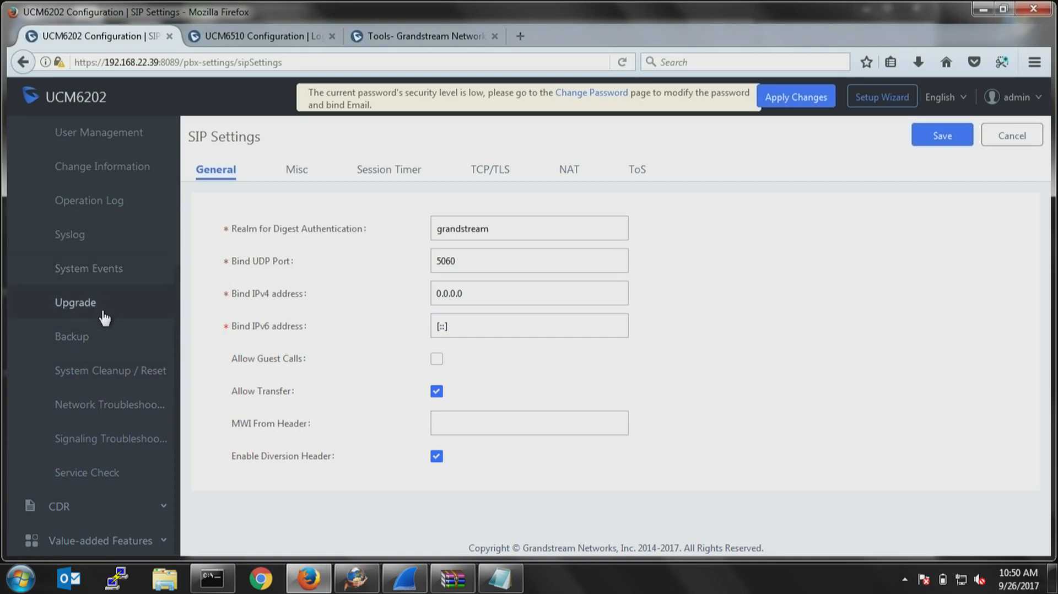
{"action": "scroll", "coordinate": [104, 381], "scroll_direction": "up", "scroll_amount": 3}
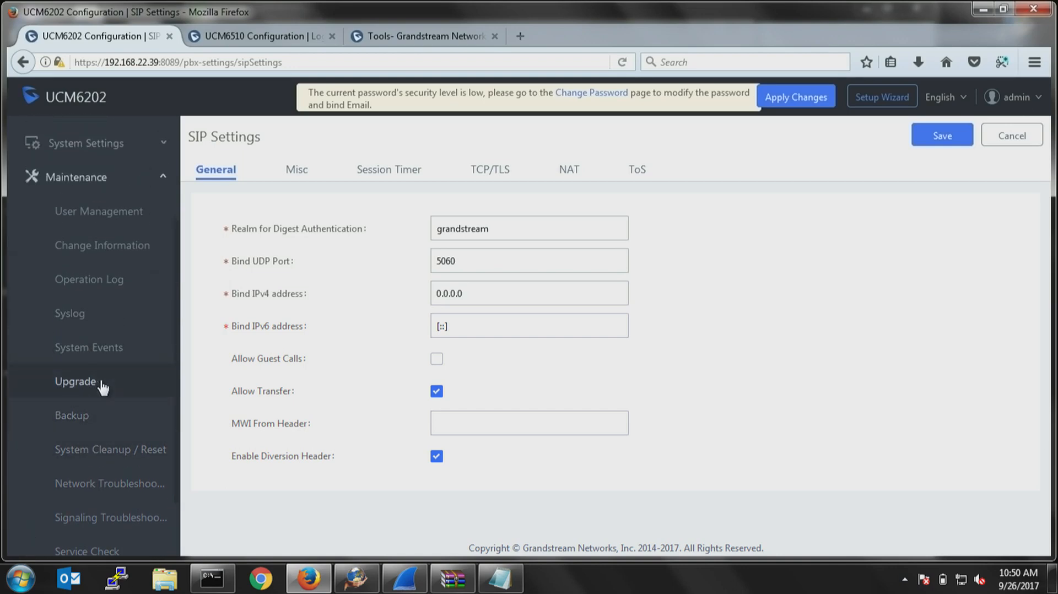
{"action": "left_click", "coordinate": [91, 150]}
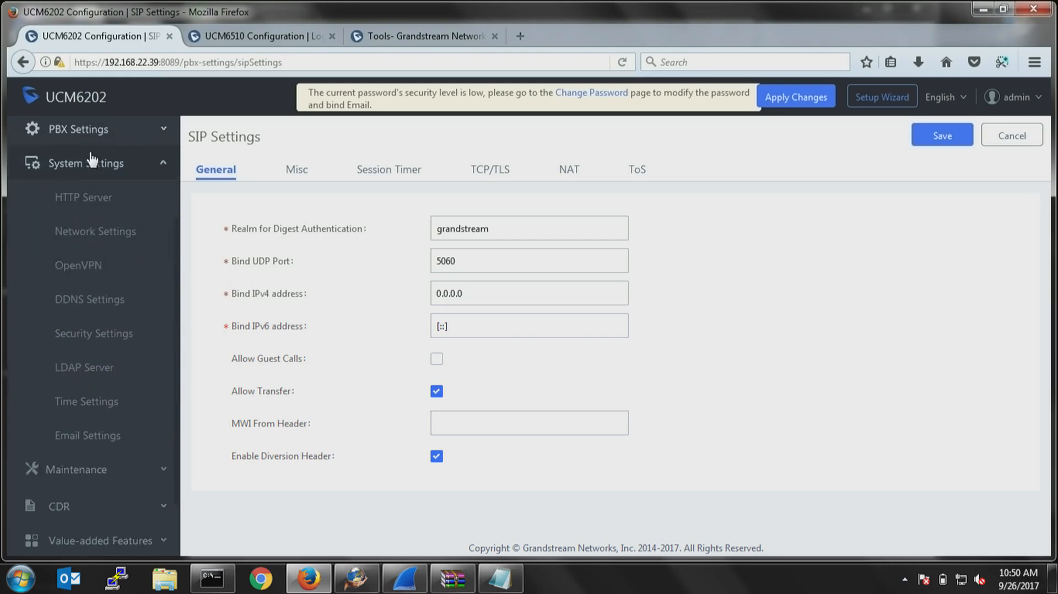
{"action": "left_click", "coordinate": [98, 341]}
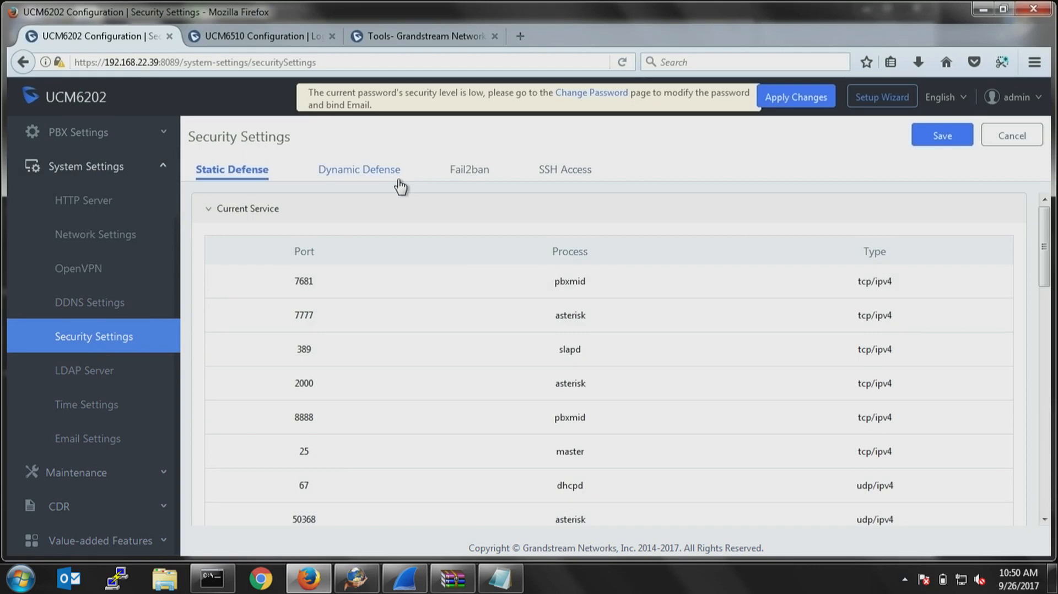
{"action": "left_click", "coordinate": [468, 171]}
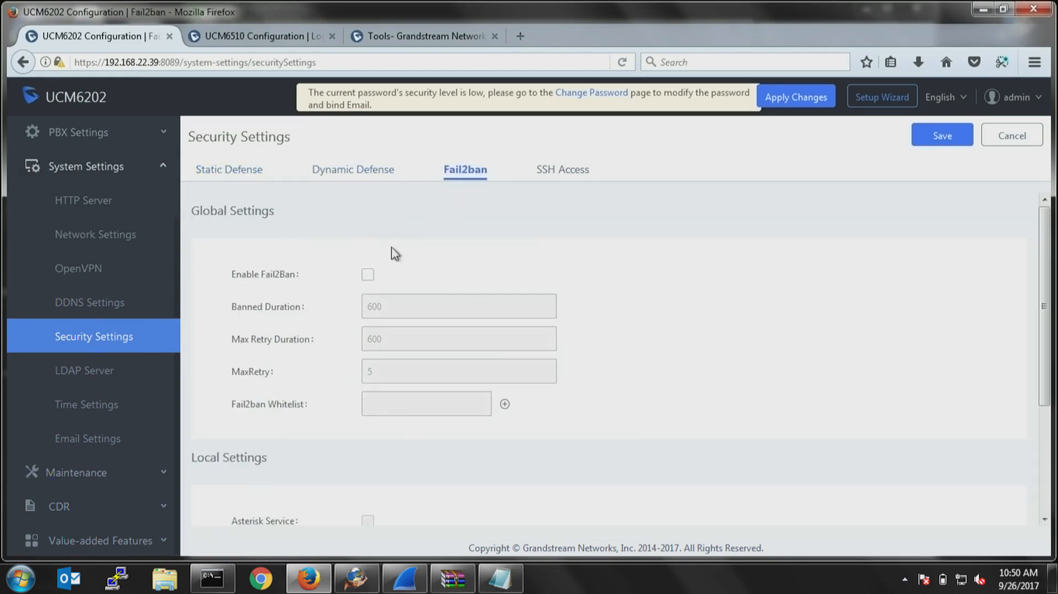
{"action": "left_click", "coordinate": [368, 275]}
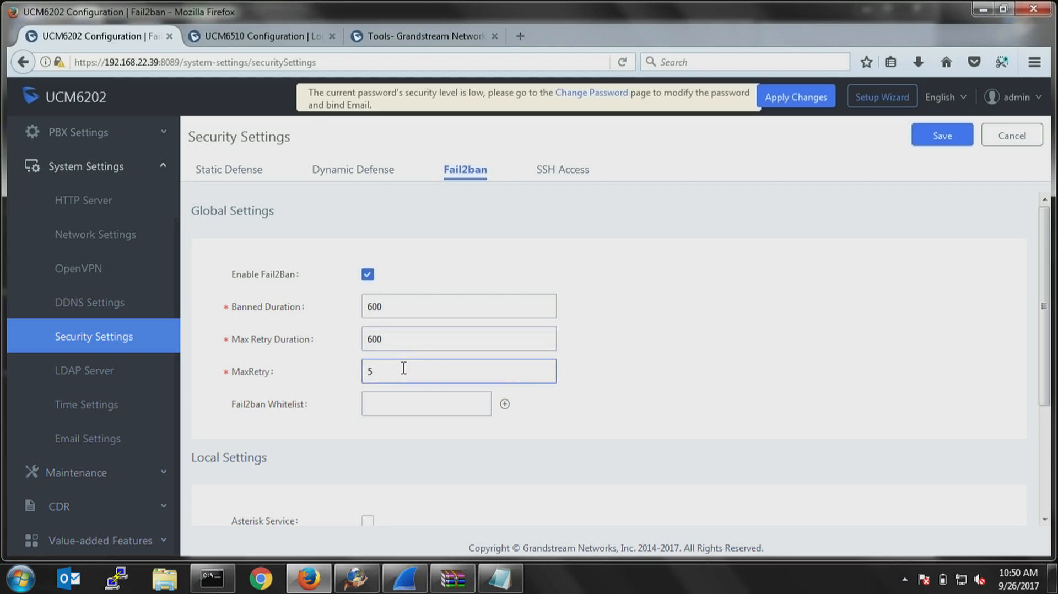
Set Fail2ban's global MaxRetry to 3 and Banned Duration to 60000000.
{"action": "left_click_drag", "start_coordinate": [403, 366], "coordinate": [314, 380]}
{"action": "type", "text": "3"}
{"action": "left_click_drag", "start_coordinate": [393, 341], "coordinate": [342, 346]}
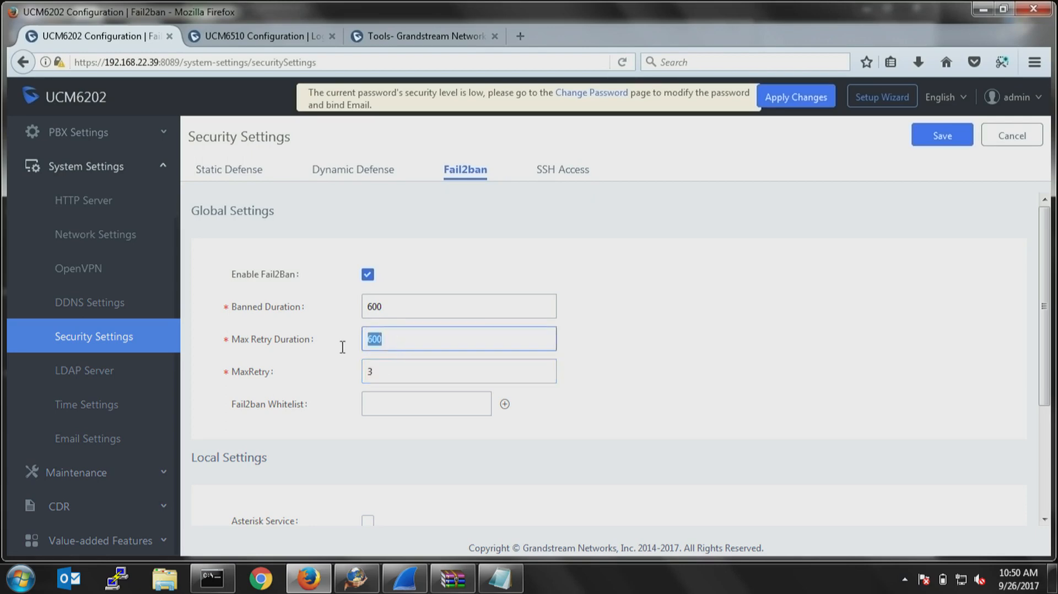
{"action": "left_click_drag", "start_coordinate": [397, 306], "coordinate": [346, 311]}
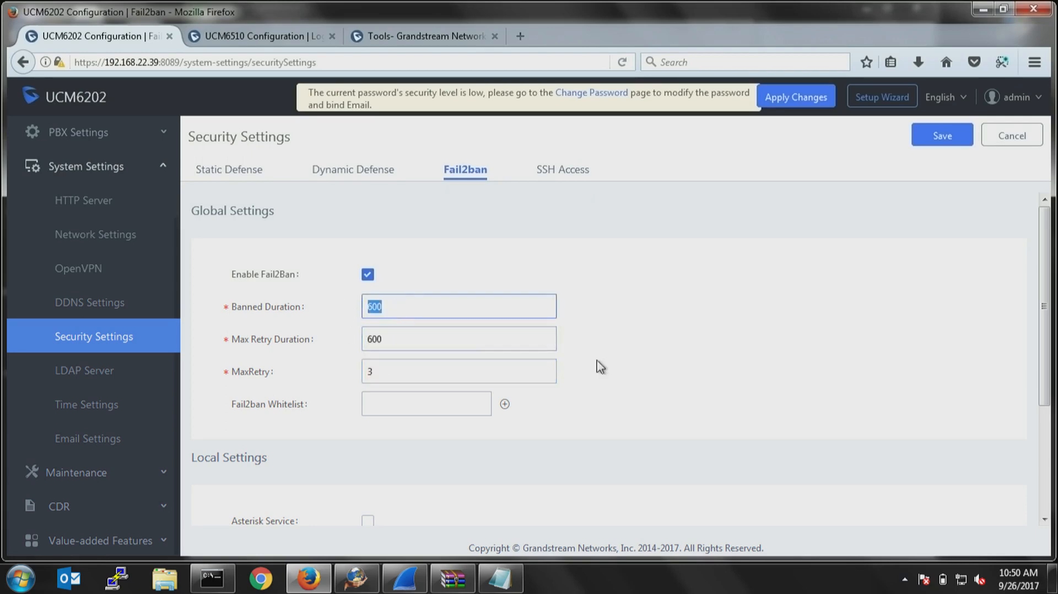
{"action": "type", "text": "60000000"}
Enable Asterisk Service and Login Attack Defense in Fail2ban's Local Settings, and set the Login Attack Defense MaxRetry to 3.
{"action": "scroll", "coordinate": [437, 432], "scroll_direction": "down", "scroll_amount": 5}
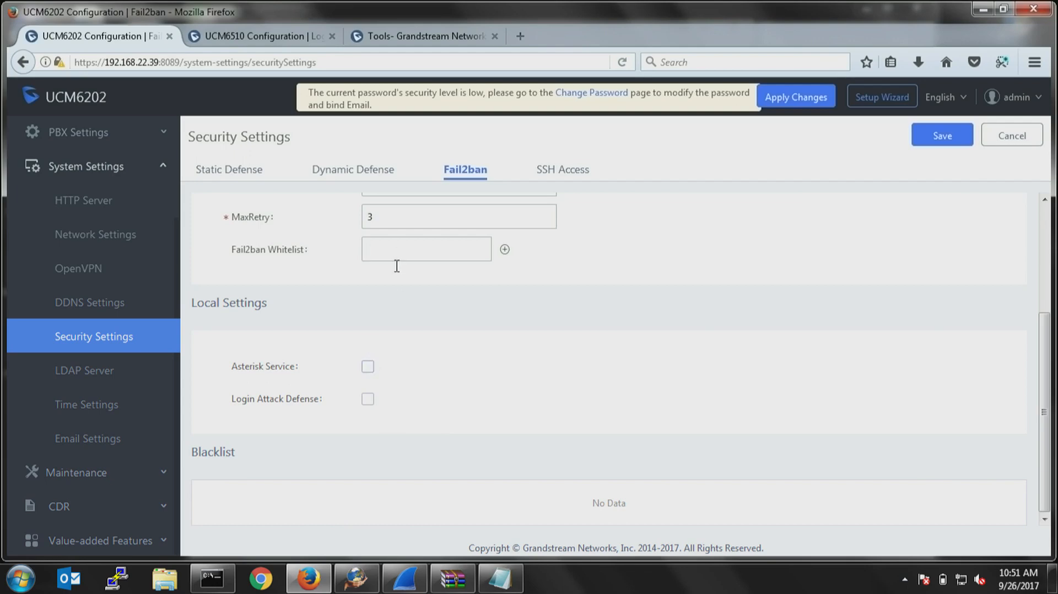
{"action": "scroll", "coordinate": [395, 264], "scroll_direction": "up", "scroll_amount": 5}
{"action": "scroll", "coordinate": [373, 325], "scroll_direction": "down", "scroll_amount": 3}
{"action": "left_click", "coordinate": [367, 366]}
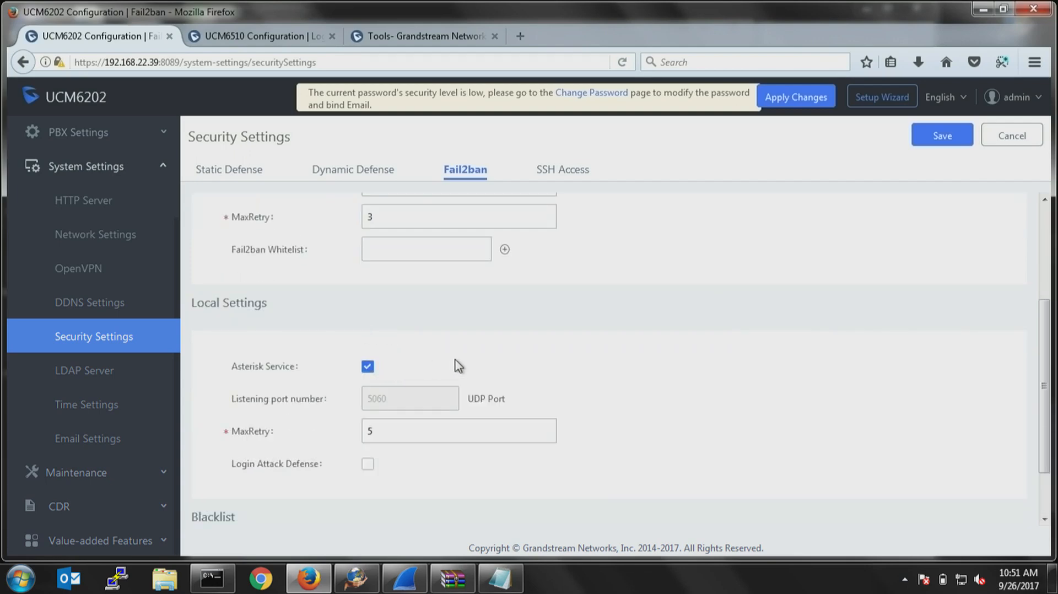
{"action": "left_click", "coordinate": [371, 464]}
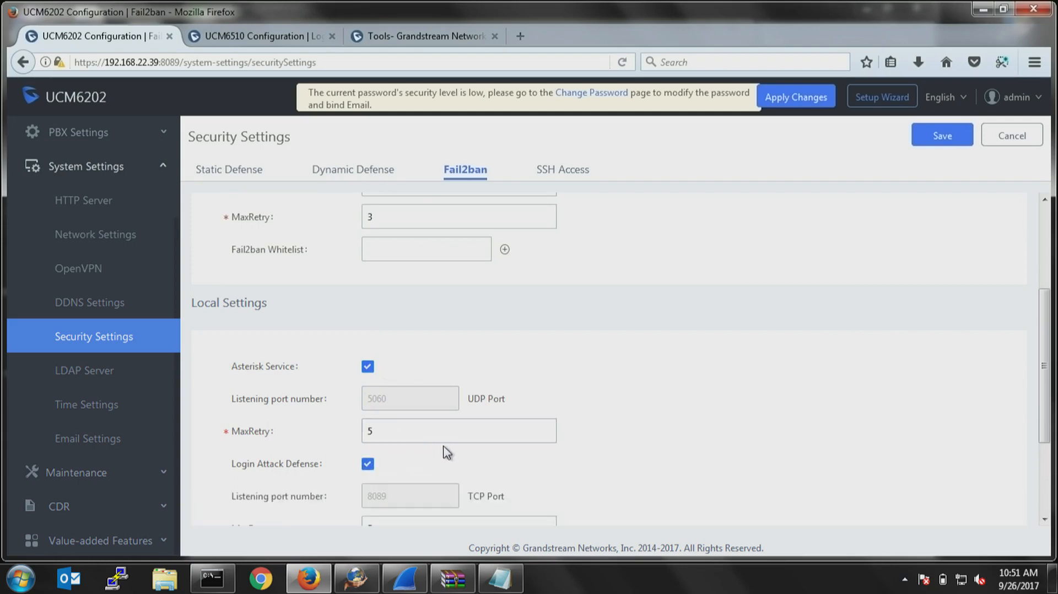
{"action": "scroll", "coordinate": [451, 465], "scroll_direction": "down", "scroll_amount": 3}
{"action": "left_click_drag", "start_coordinate": [413, 405], "coordinate": [320, 404]}
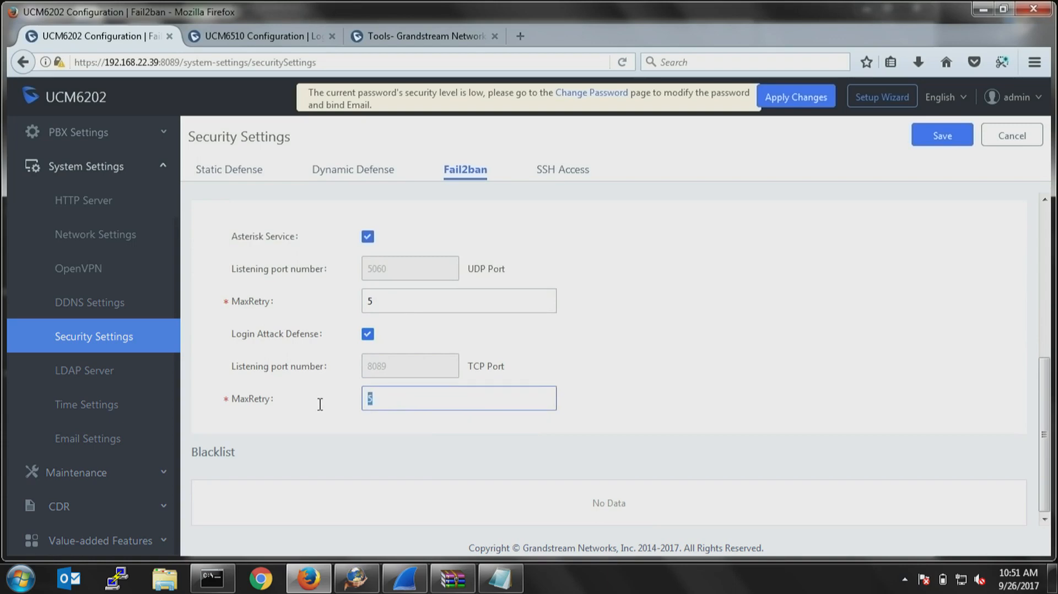
{"action": "type", "text": "3"}
Open the OpenVPN page of the System Settings.
{"action": "left_click", "coordinate": [76, 277]}
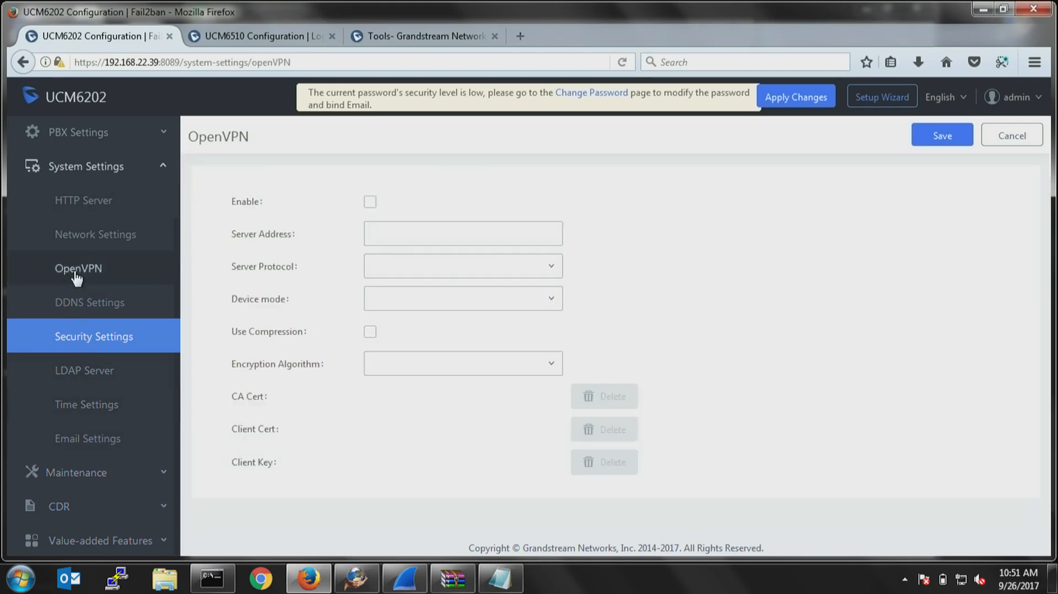
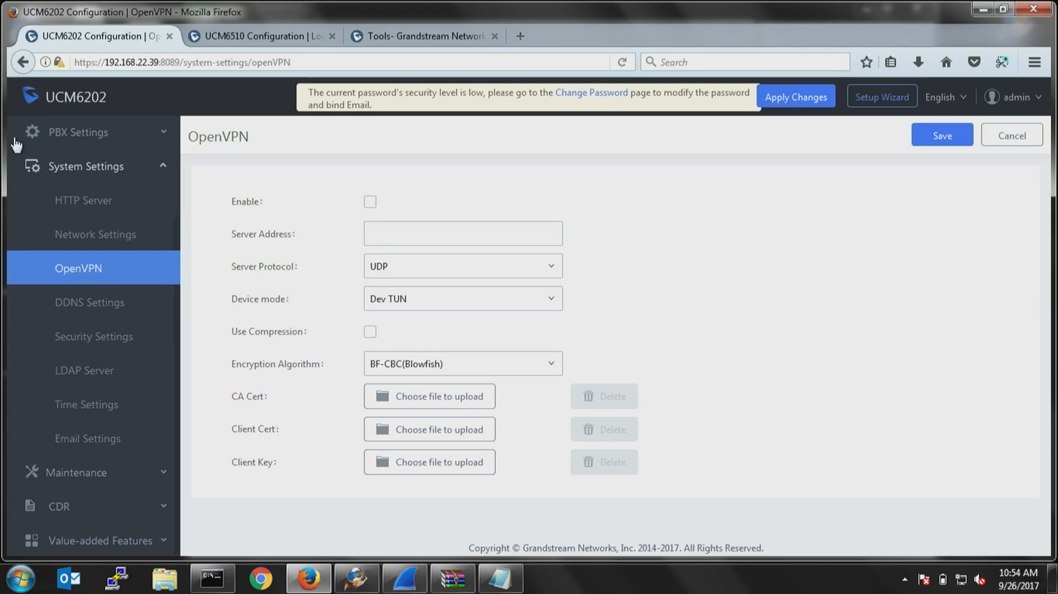
Switch to the UCM6510 login page and enter the administrator username and account password.
{"action": "left_click", "coordinate": [251, 37]}
{"action": "left_click", "coordinate": [457, 271]}
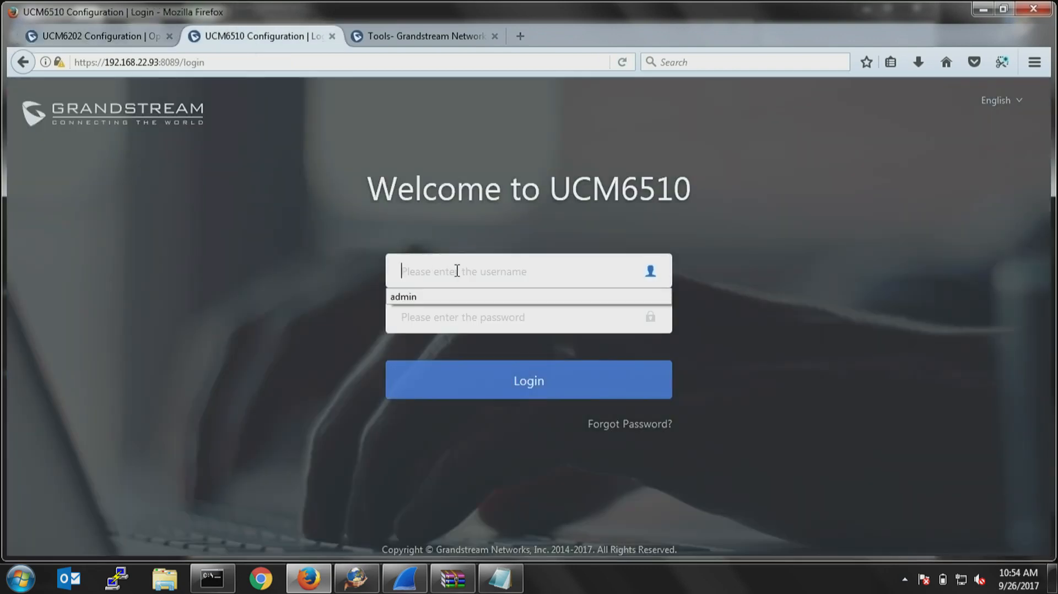
{"action": "key", "text": "Tab"}
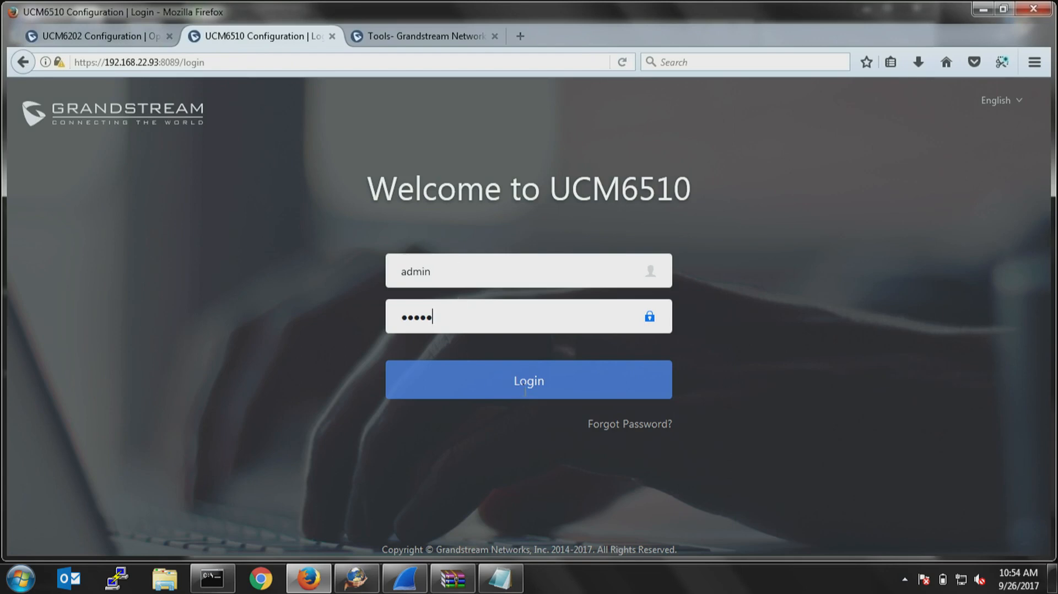
Try to reload the UCM6510 login page at 192.168.22.93:8089, and return to the UCM6202 configuration.
{"action": "left_click", "coordinate": [246, 63]}
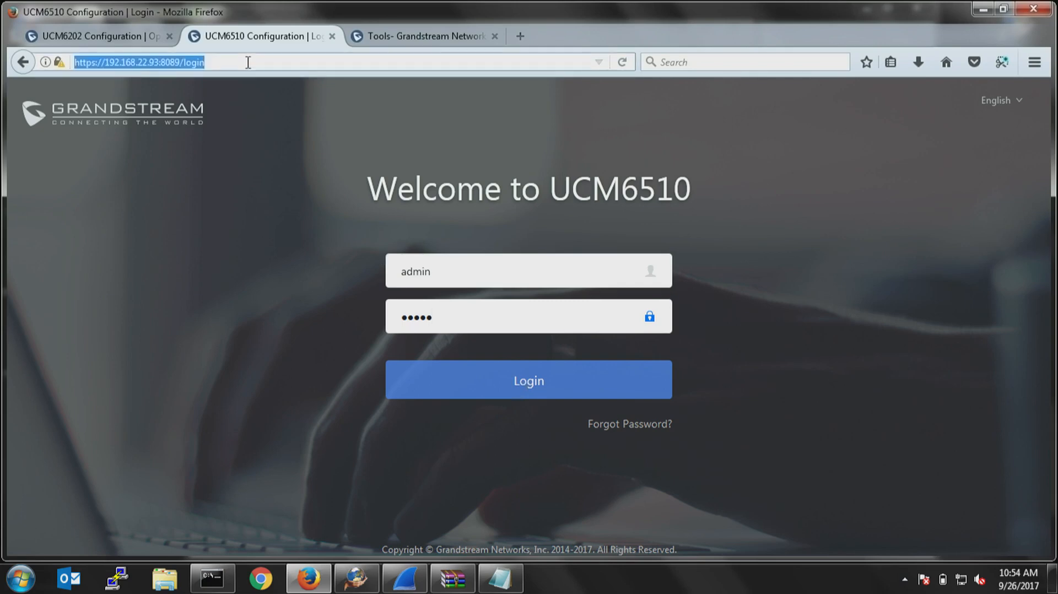
{"action": "key", "text": "Return"}
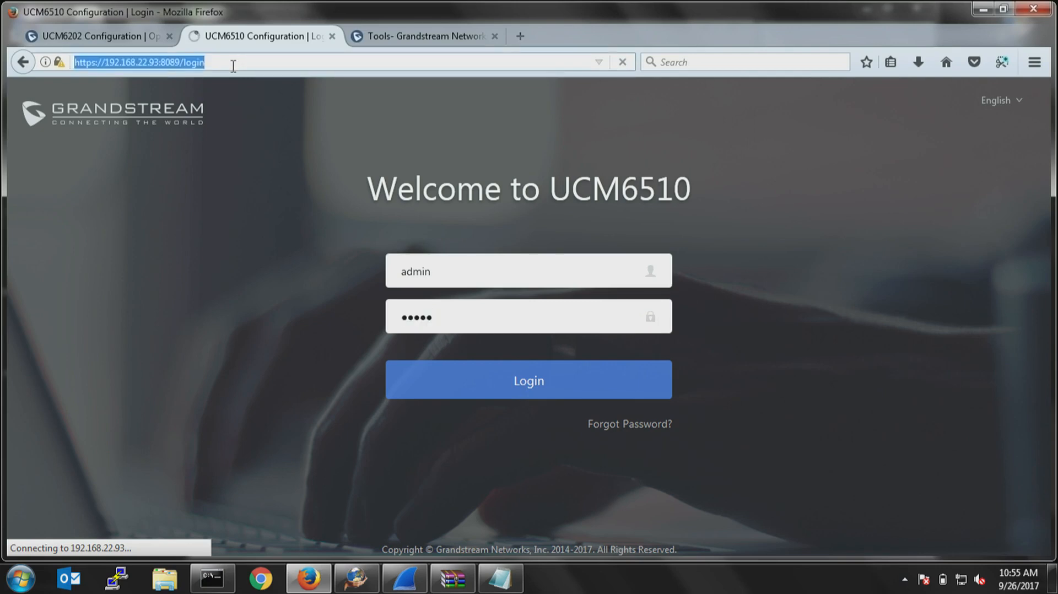
{"action": "left_click", "coordinate": [233, 65]}
{"action": "key", "text": "Return"}
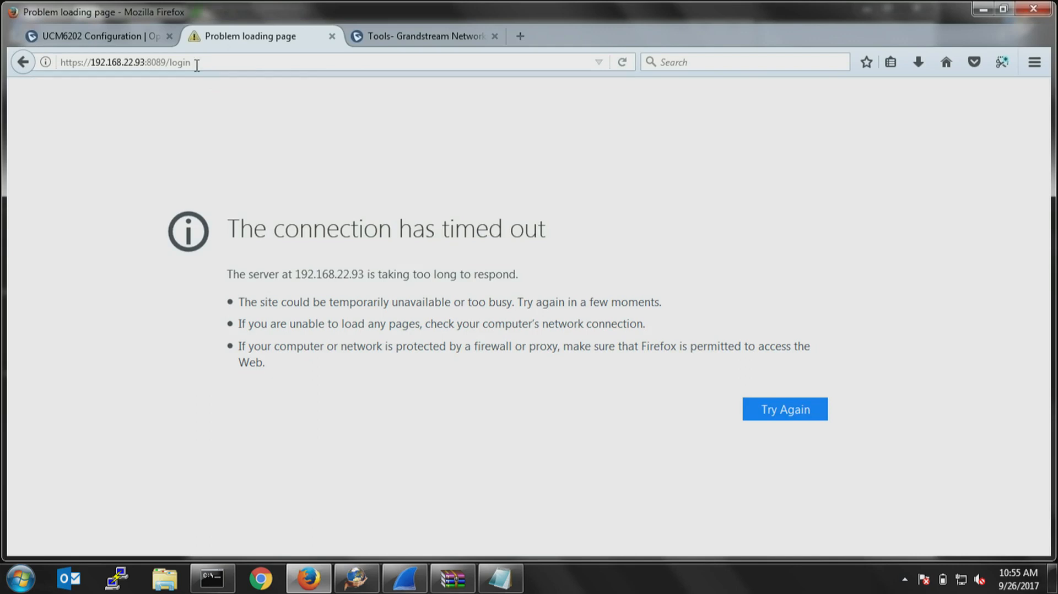
{"action": "left_click", "coordinate": [128, 38]}
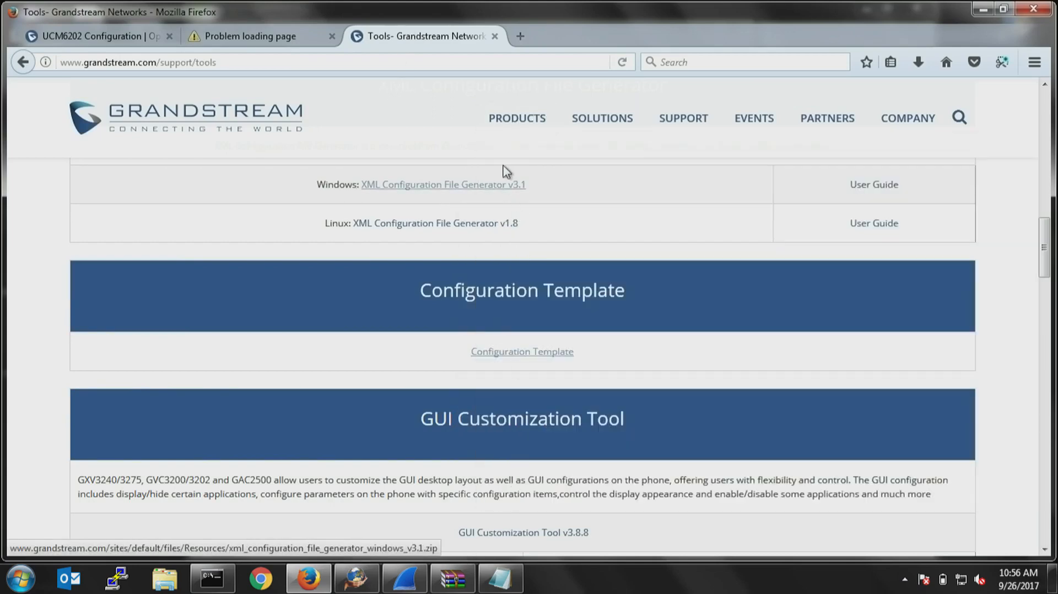
Open the resources page for the UCM6200 series IP PBXs on the Grandstream website.
{"action": "mouse_move", "coordinate": [517, 118]}
{"action": "left_click", "coordinate": [544, 487]}
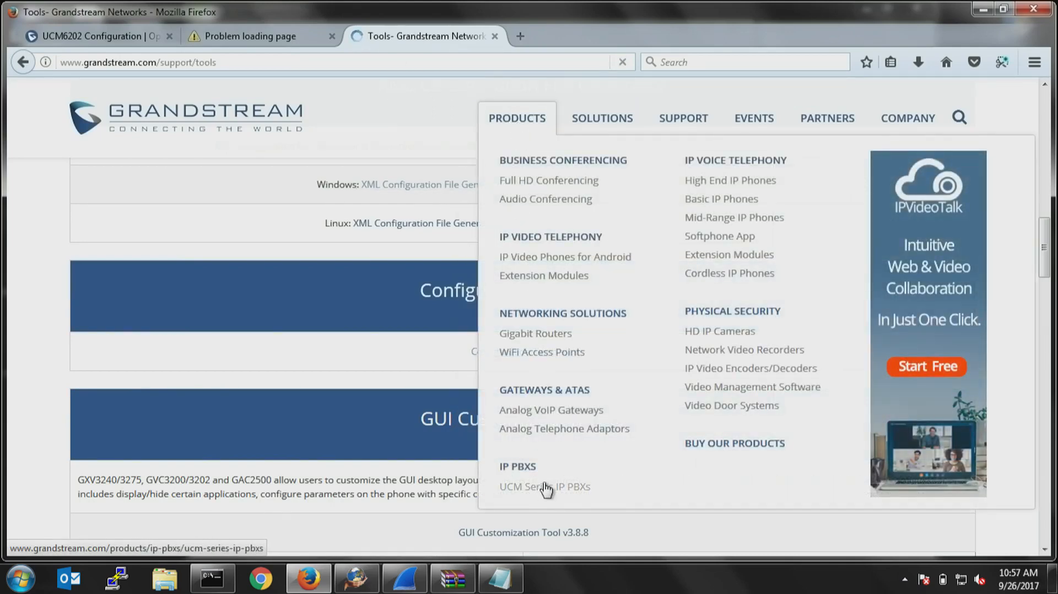
{"action": "scroll", "coordinate": [544, 474], "scroll_direction": "down", "scroll_amount": 12}
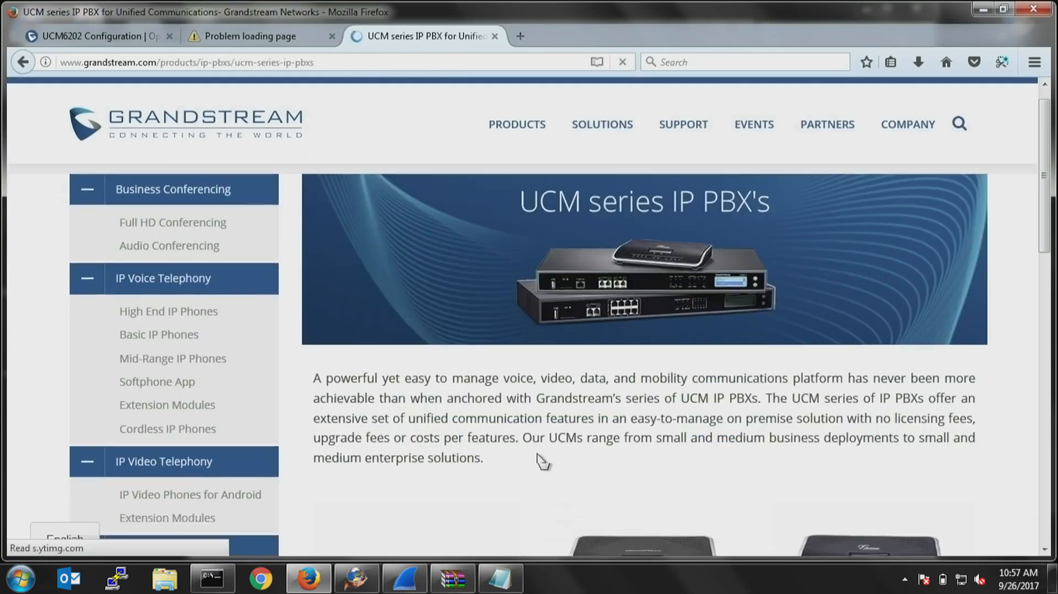
{"action": "scroll", "coordinate": [643, 193], "scroll_direction": "up", "scroll_amount": 2}
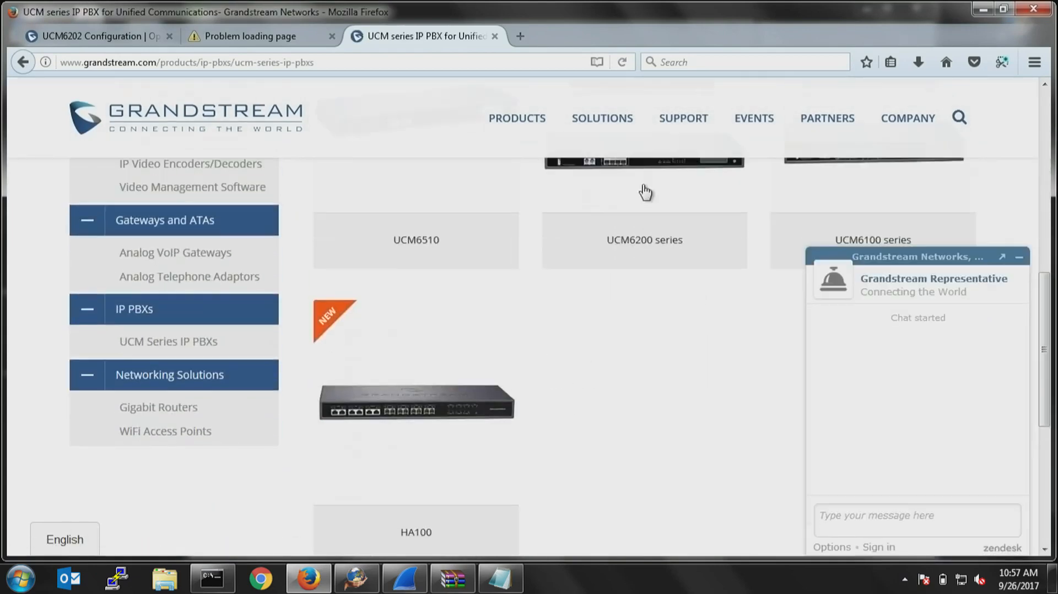
{"action": "left_click", "coordinate": [651, 276]}
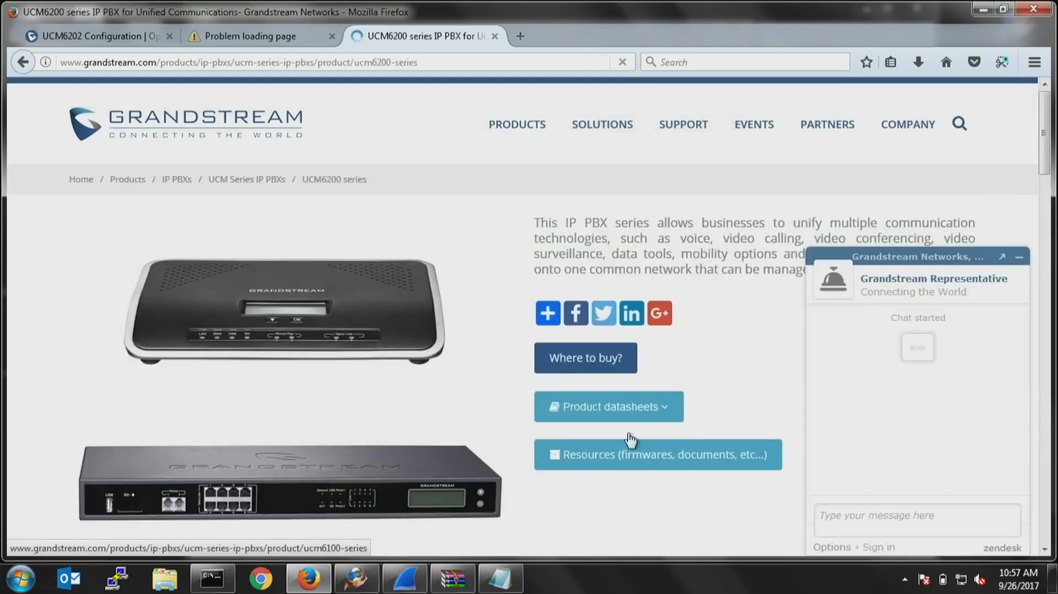
{"action": "left_click", "coordinate": [659, 456]}
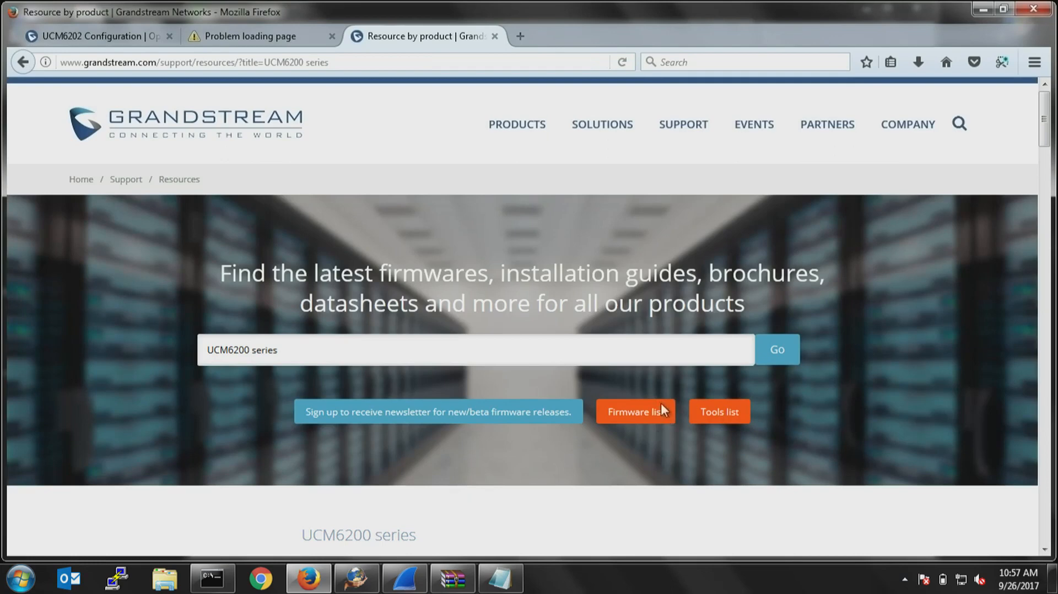
Examine the security documents and how-to guides offered for the UCM6200 series, minimizing the chat window.
{"action": "scroll", "coordinate": [604, 441], "scroll_direction": "down", "scroll_amount": 8}
{"action": "scroll", "coordinate": [587, 425], "scroll_direction": "down", "scroll_amount": 3}
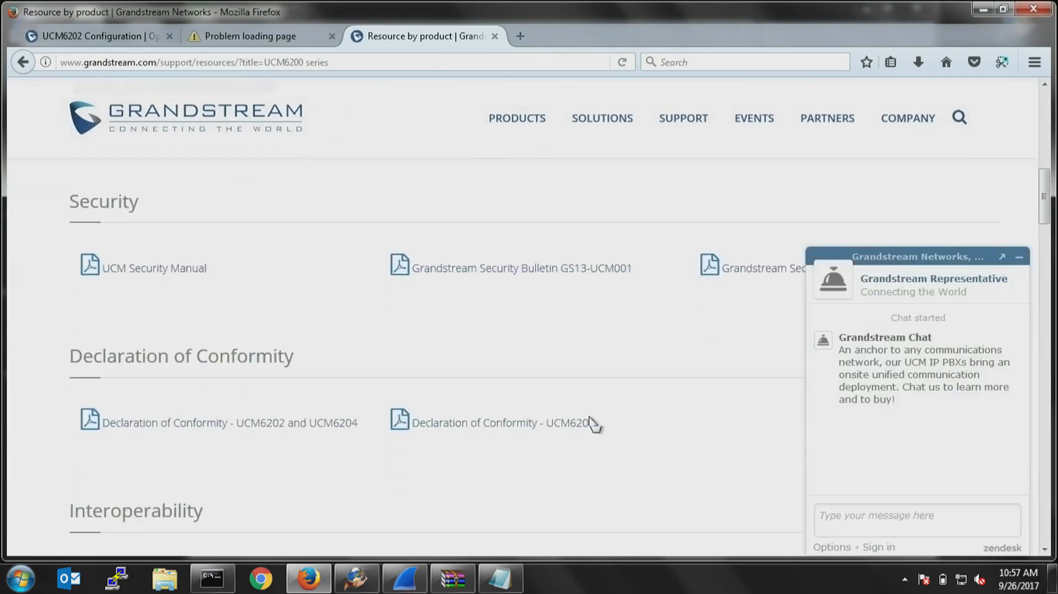
{"action": "left_click", "coordinate": [1023, 258]}
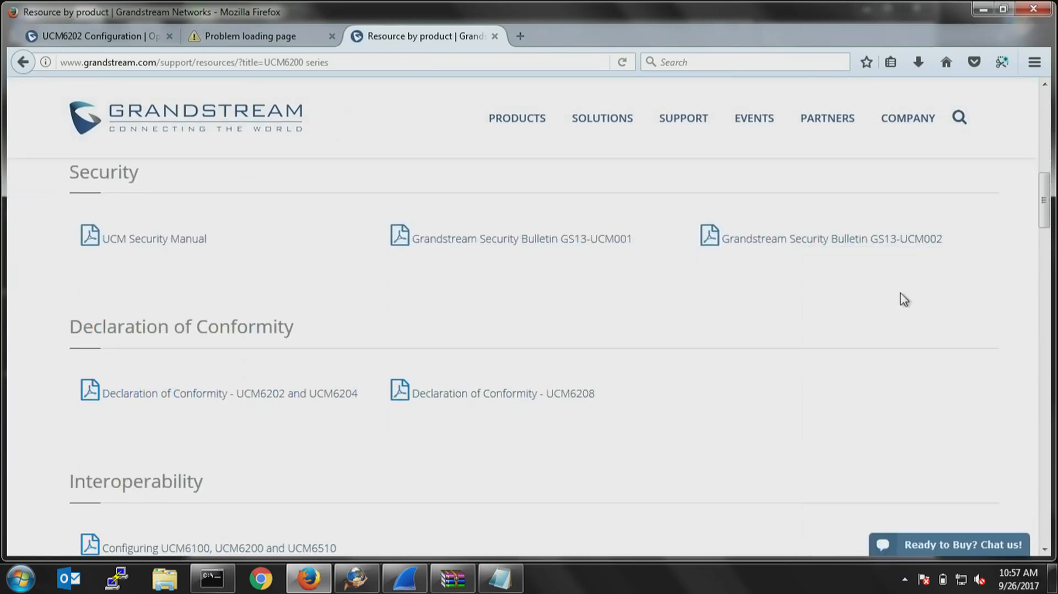
{"action": "scroll", "coordinate": [573, 369], "scroll_direction": "down", "scroll_amount": 6}
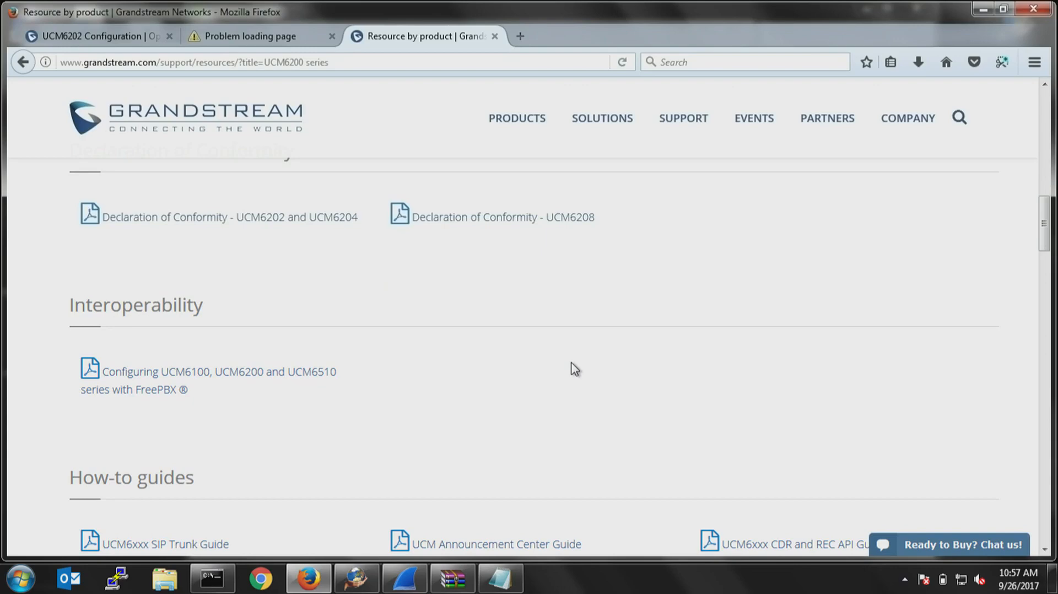
{"action": "scroll", "coordinate": [571, 364], "scroll_direction": "down", "scroll_amount": 8}
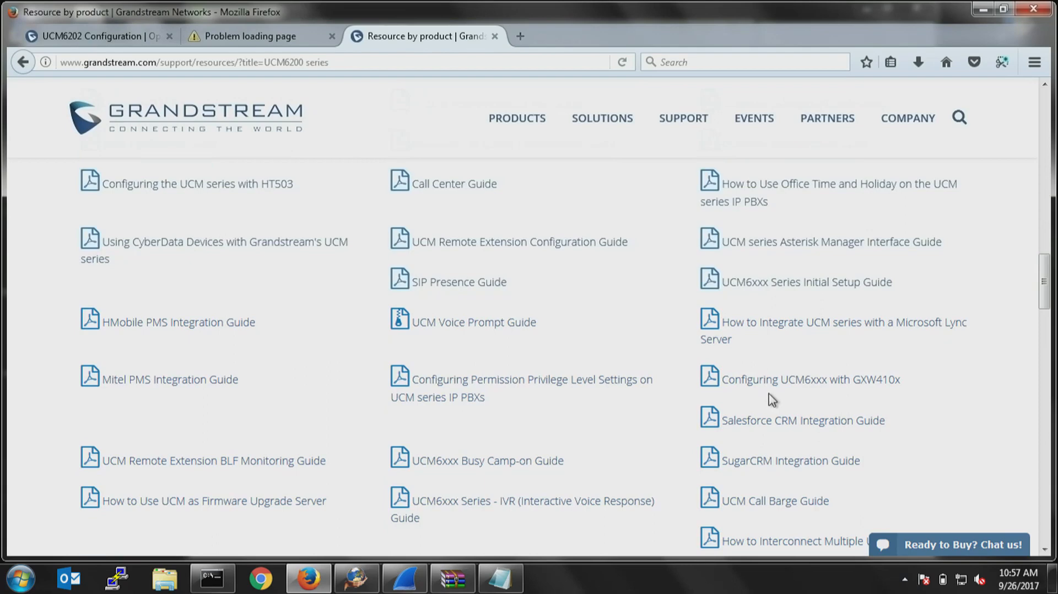
{"action": "scroll", "coordinate": [774, 401], "scroll_direction": "down", "scroll_amount": 2}
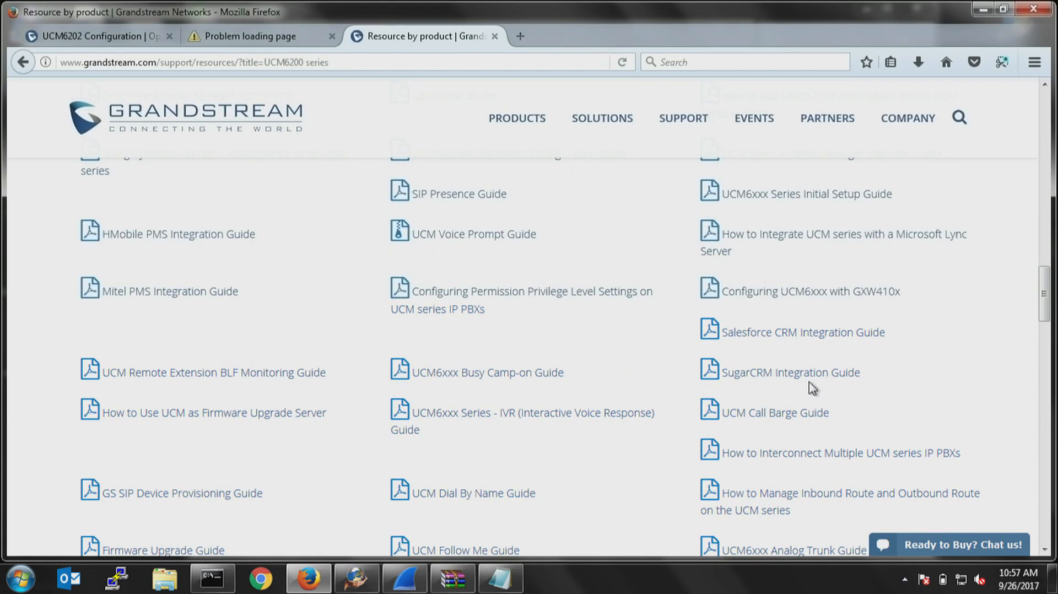
{"action": "scroll", "coordinate": [812, 387], "scroll_direction": "down", "scroll_amount": 4}
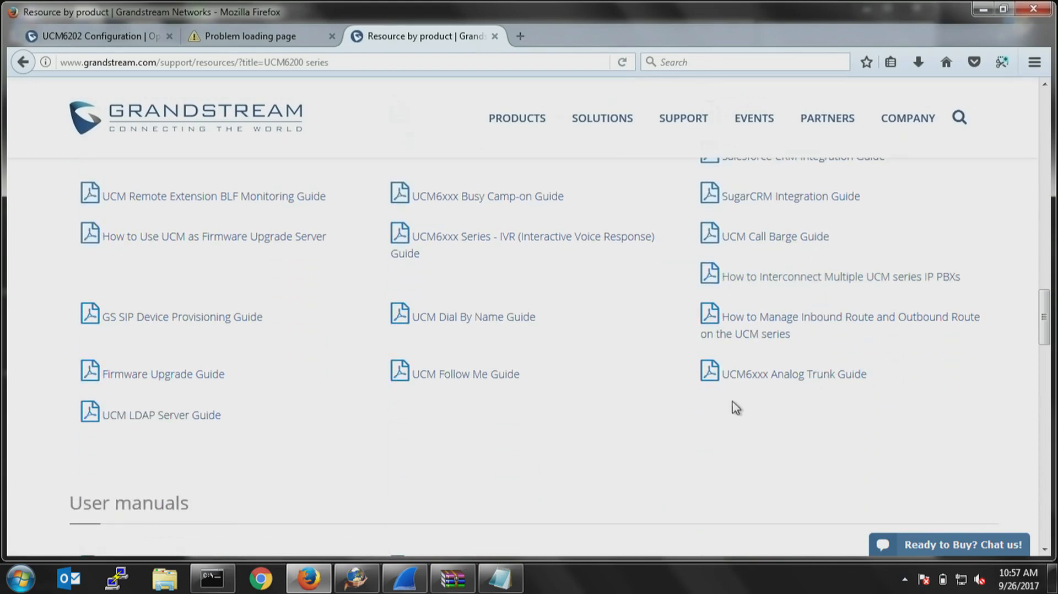
{"action": "scroll", "coordinate": [736, 407], "scroll_direction": "up", "scroll_amount": 4}
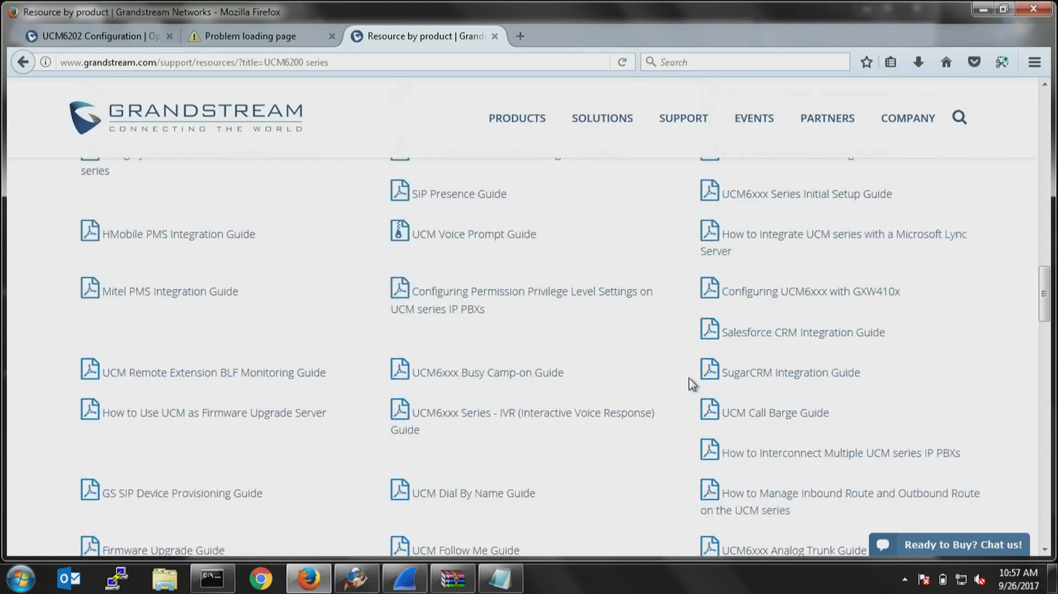
{"action": "scroll", "coordinate": [710, 348], "scroll_direction": "up", "scroll_amount": 2}
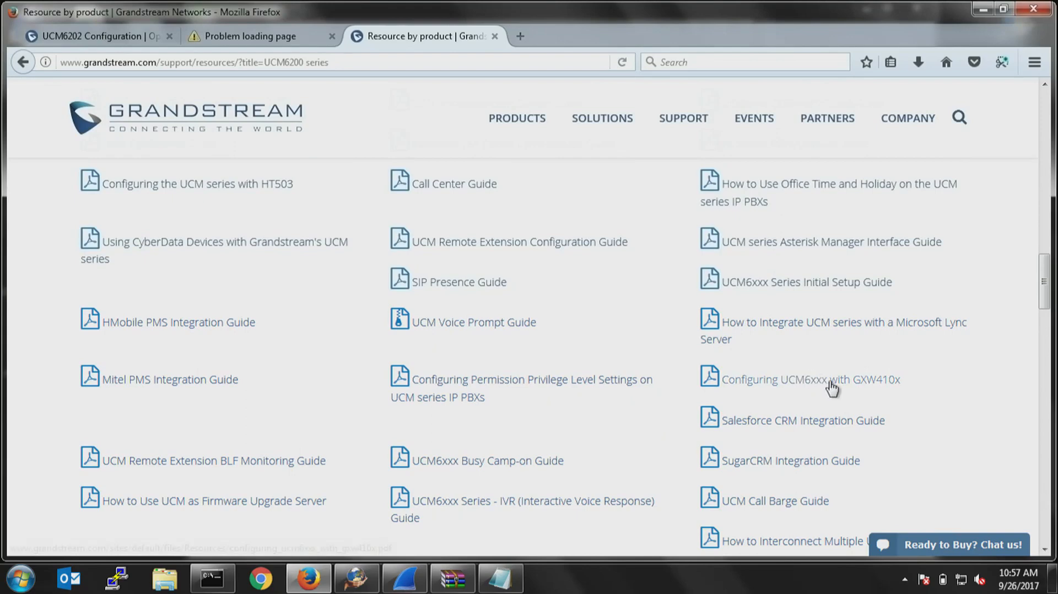
{"action": "scroll", "coordinate": [829, 388], "scroll_direction": "up", "scroll_amount": 2}
{"action": "scroll", "coordinate": [829, 388], "scroll_direction": "up", "scroll_amount": 2}
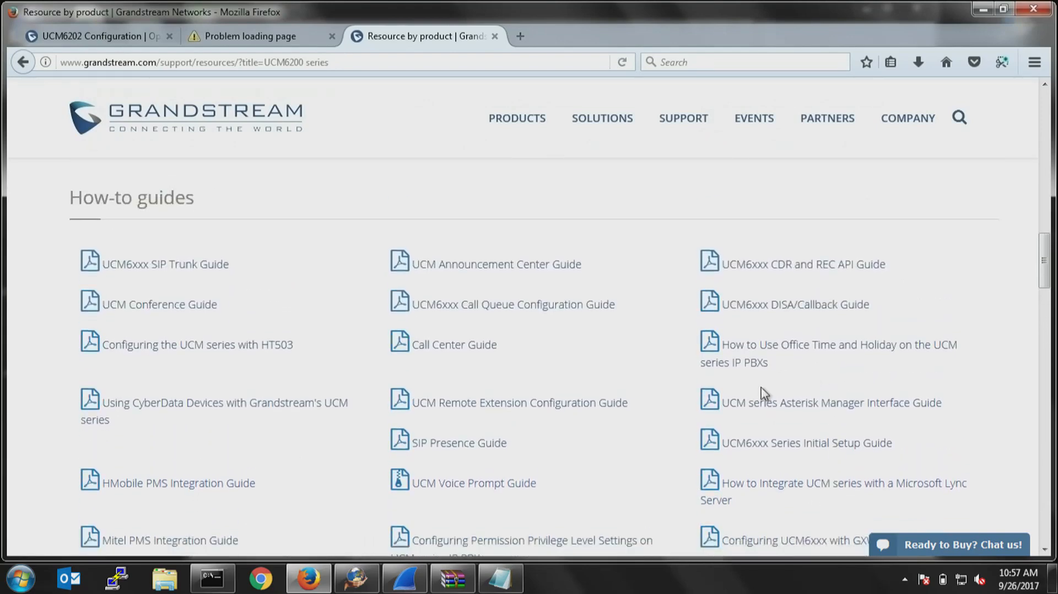
{"action": "scroll", "coordinate": [763, 393], "scroll_direction": "down", "scroll_amount": 2}
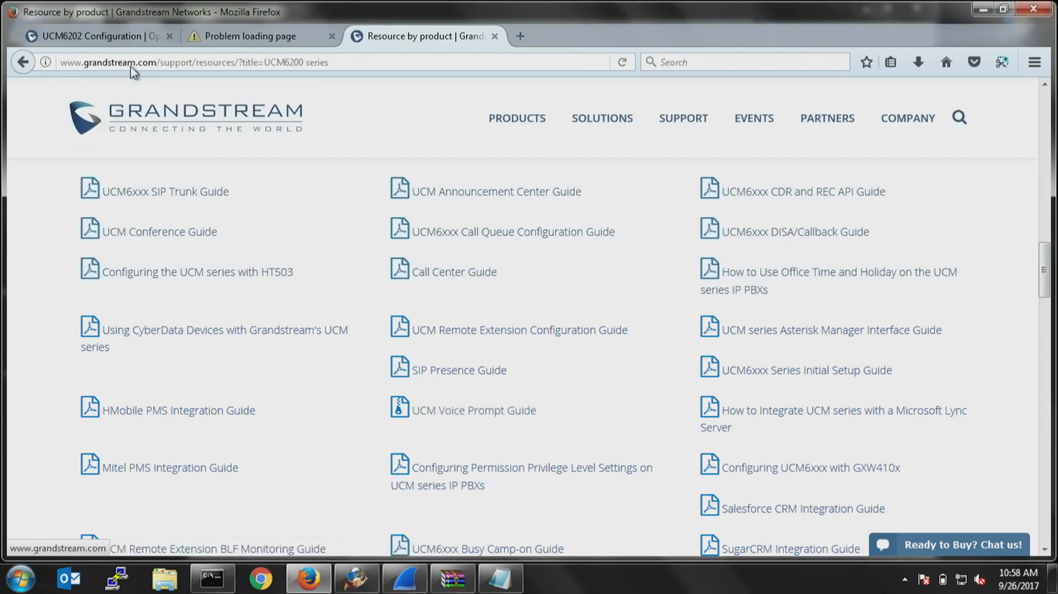
Return to the UCM6202 configuration and open its Inbound Routes page.
{"action": "left_click", "coordinate": [132, 36]}
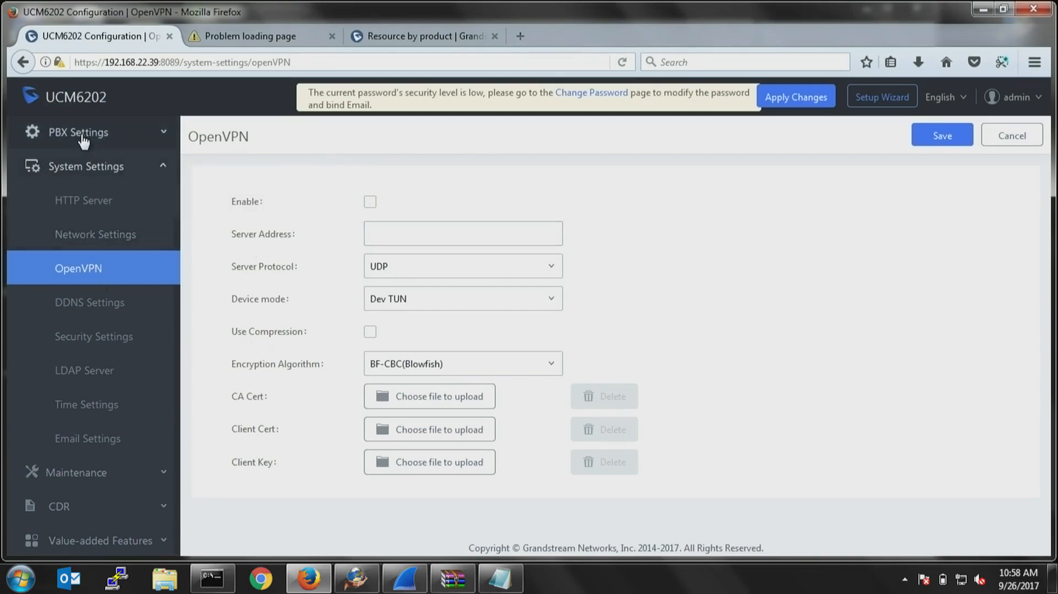
{"action": "scroll", "coordinate": [100, 184], "scroll_direction": "up", "scroll_amount": 2}
{"action": "left_click", "coordinate": [96, 163]}
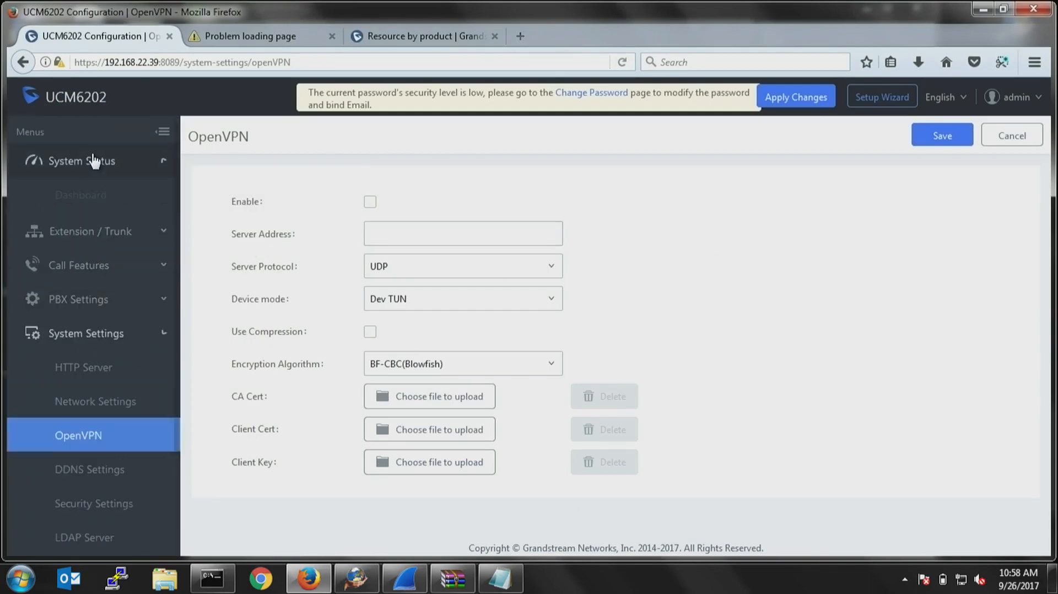
{"action": "left_click", "coordinate": [85, 331]}
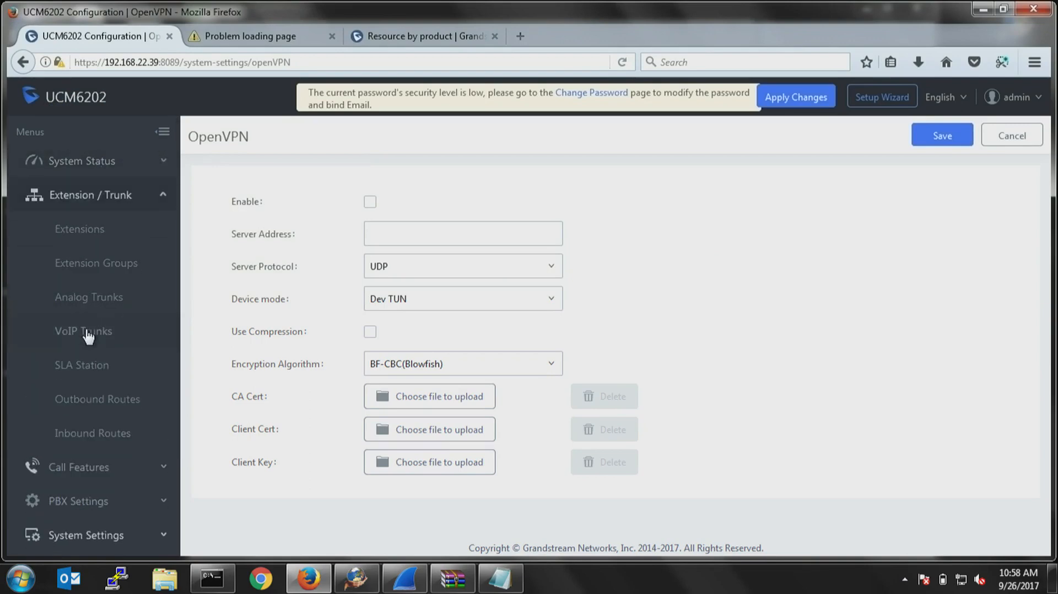
{"action": "left_click", "coordinate": [106, 433]}
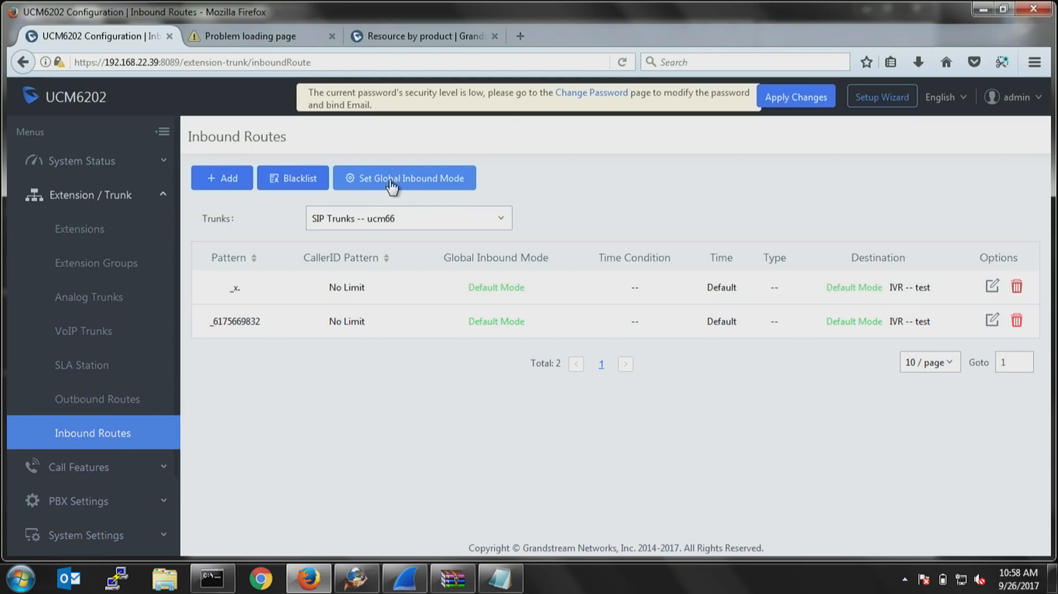
Enable Inbound Multiple Mode in the global inbound mode settings and save.
{"action": "left_click", "coordinate": [391, 185]}
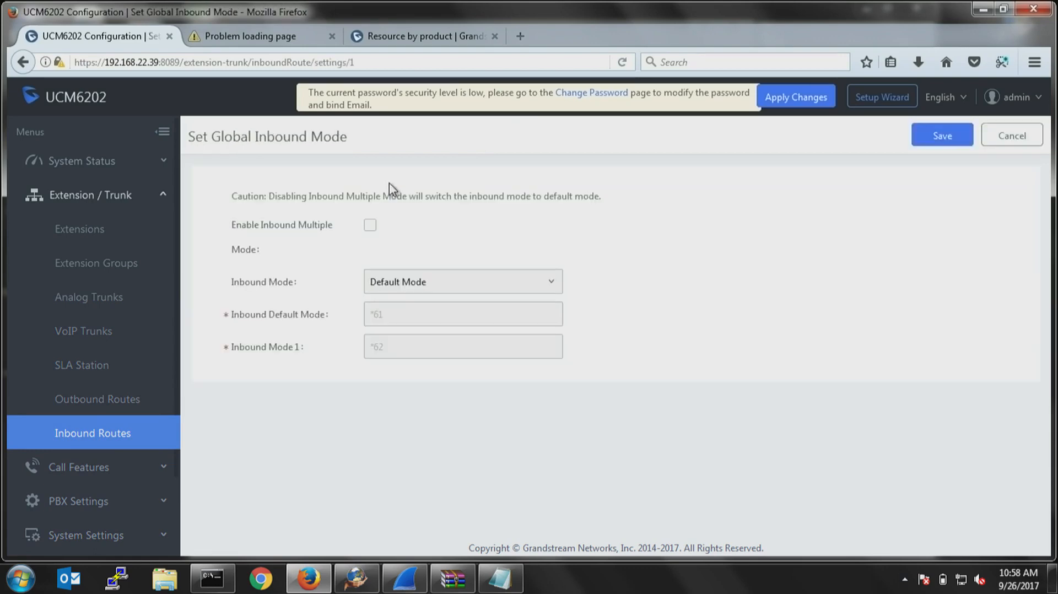
{"action": "left_click", "coordinate": [370, 225]}
{"action": "left_click_drag", "start_coordinate": [394, 312], "coordinate": [351, 313]}
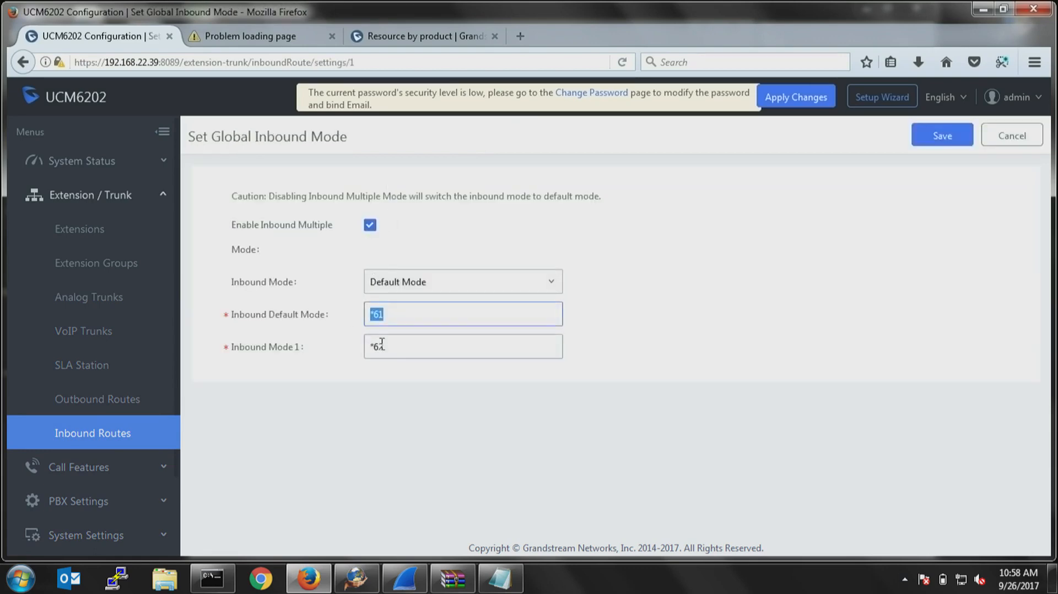
{"action": "left_click_drag", "start_coordinate": [393, 346], "coordinate": [323, 349]}
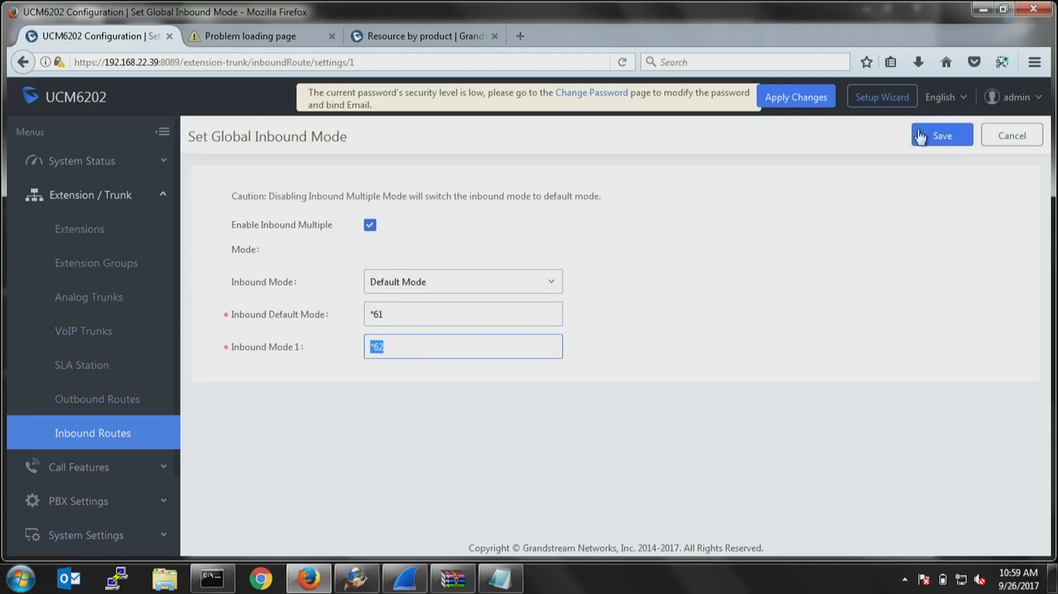
{"action": "left_click", "coordinate": [942, 137]}
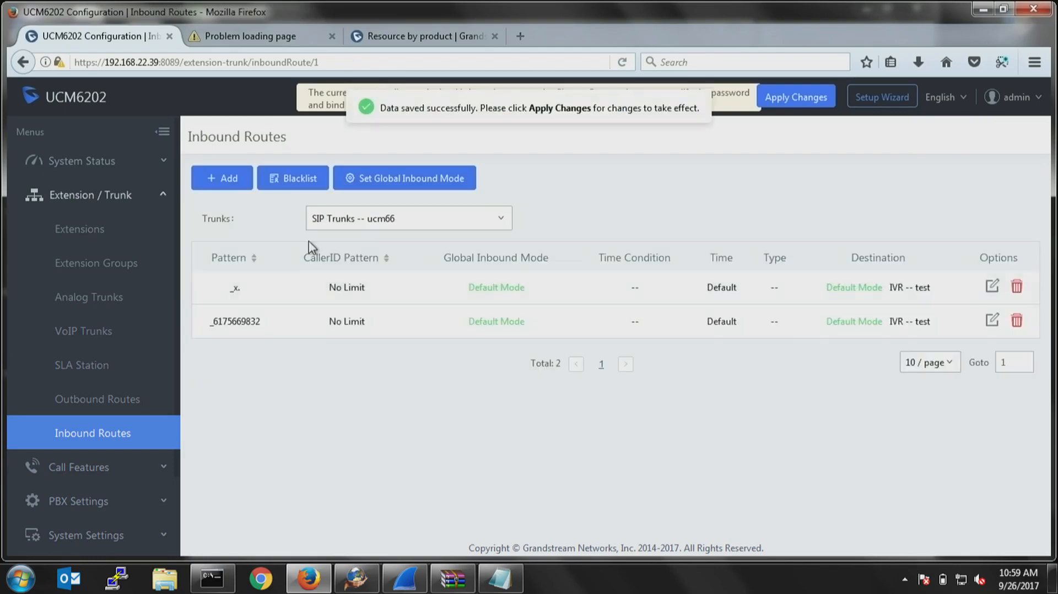
Open the second inbound route of the ucm66 SIP trunk for editing and enable its Inbound Multiple Mode.
{"action": "left_click", "coordinate": [991, 320]}
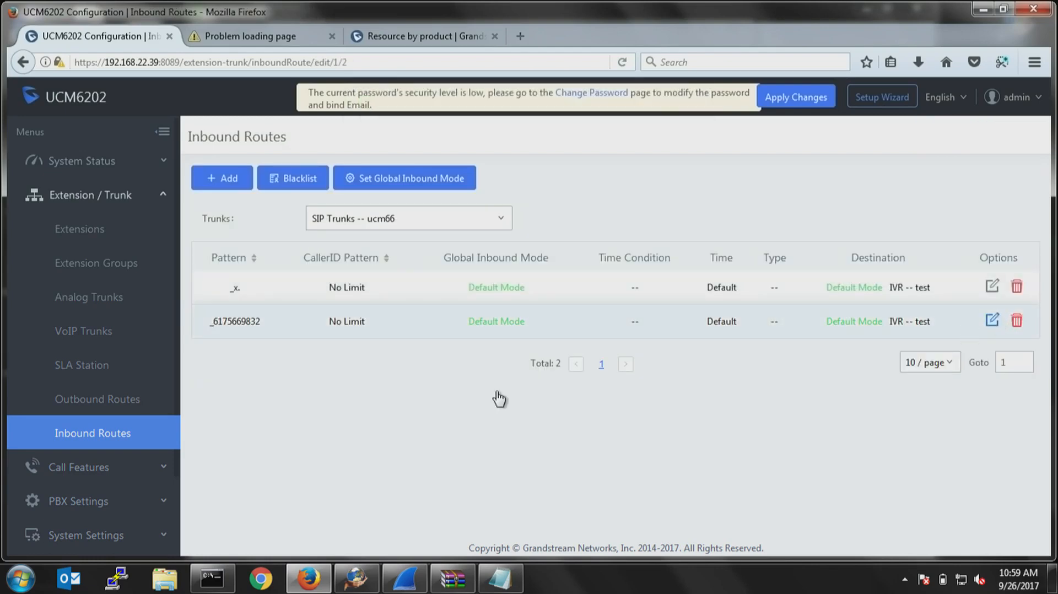
{"action": "scroll", "coordinate": [300, 406], "scroll_direction": "down", "scroll_amount": 3}
{"action": "scroll", "coordinate": [366, 359], "scroll_direction": "up", "scroll_amount": 1}
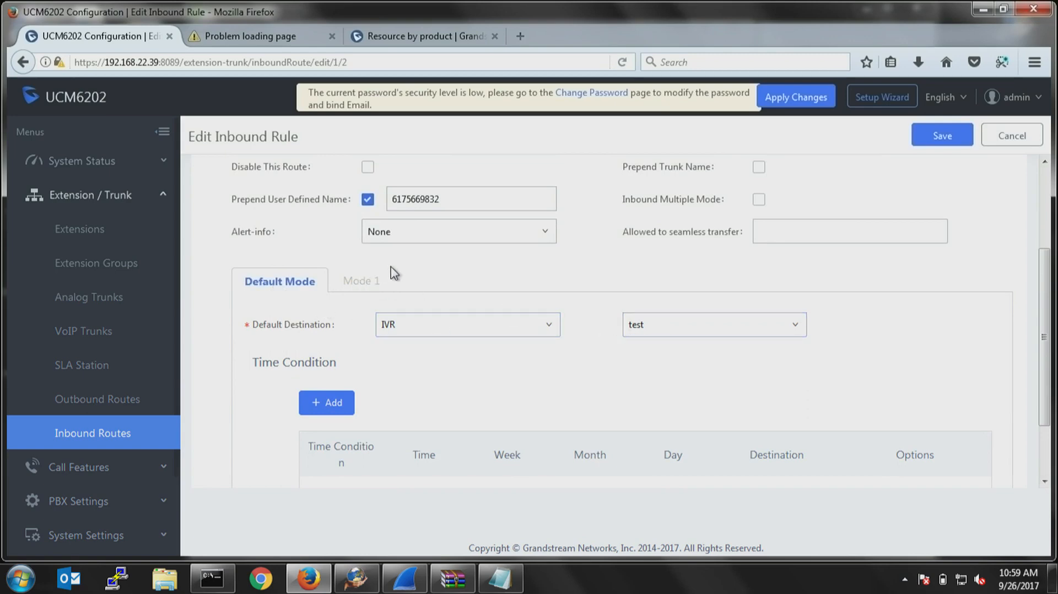
{"action": "left_click", "coordinate": [758, 200]}
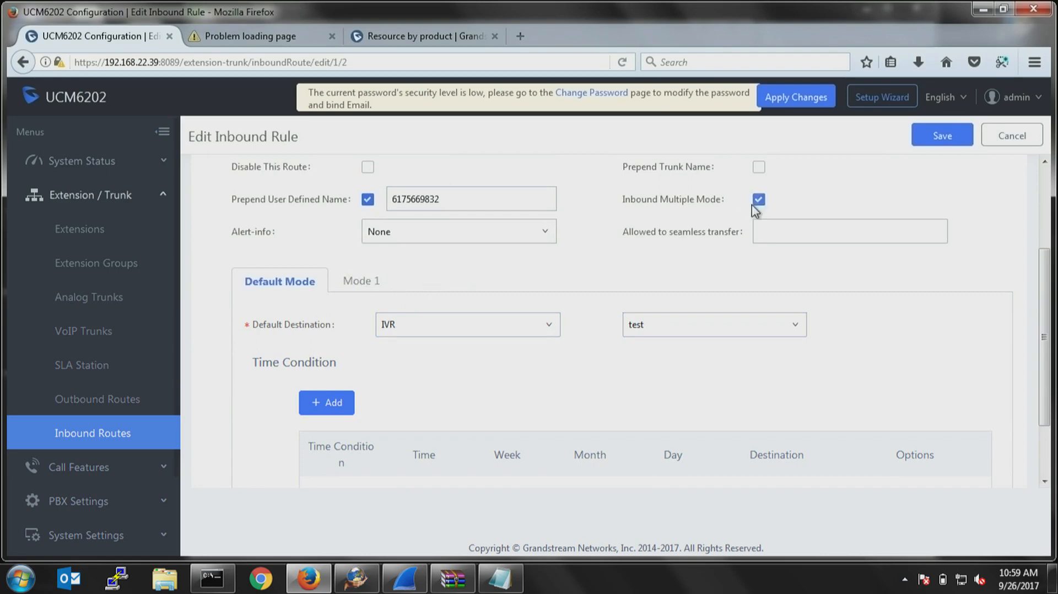
Set the inbound rule's Mode 1 default destination to External Number, enter the destination phone number, and compare it with Default Mode.
{"action": "left_click", "coordinate": [361, 282]}
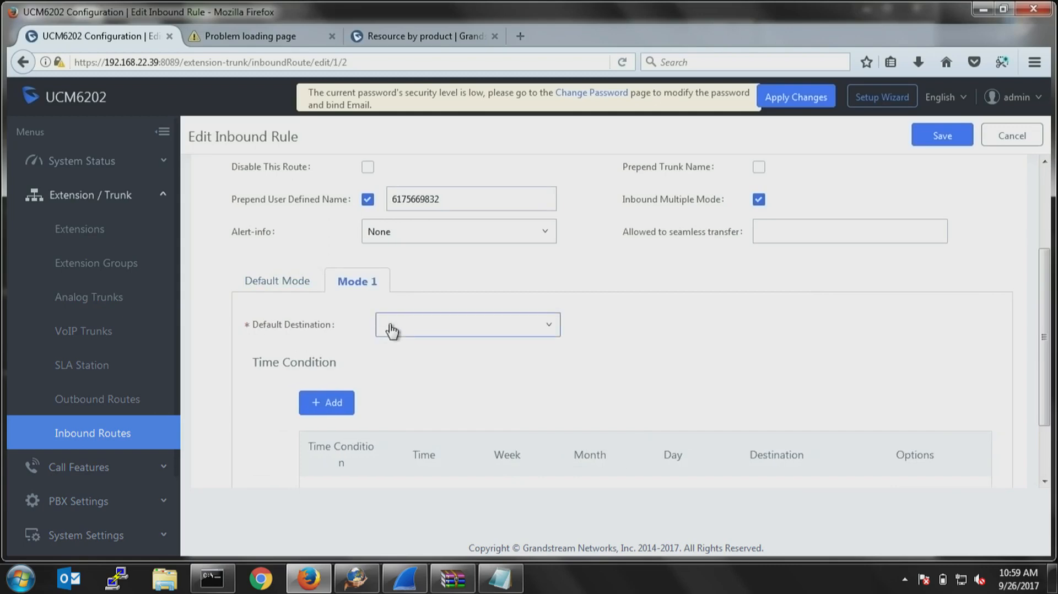
{"action": "left_click", "coordinate": [391, 331]}
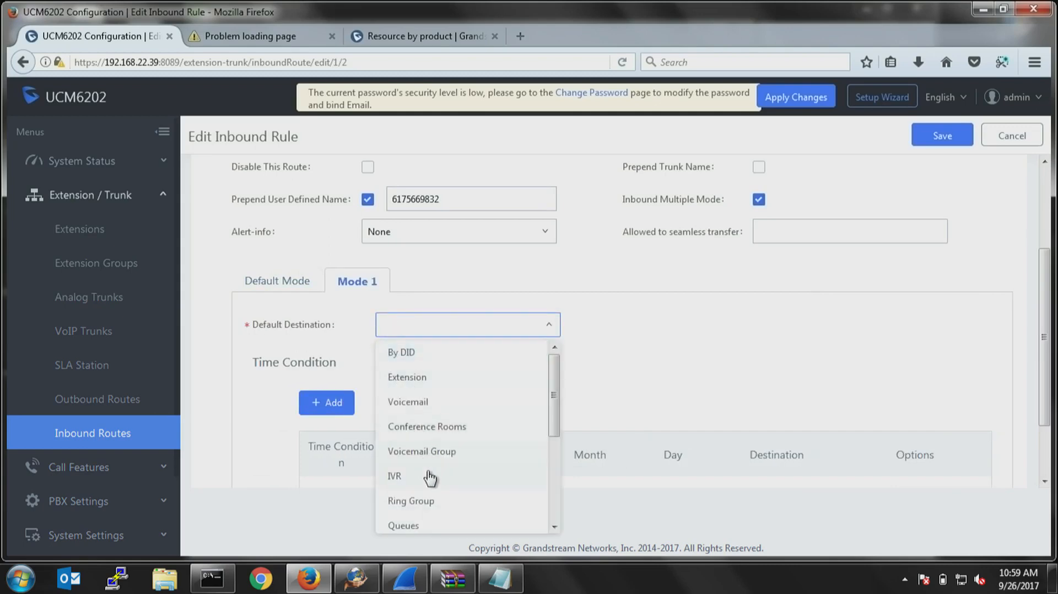
{"action": "scroll", "coordinate": [423, 475], "scroll_direction": "down", "scroll_amount": 2}
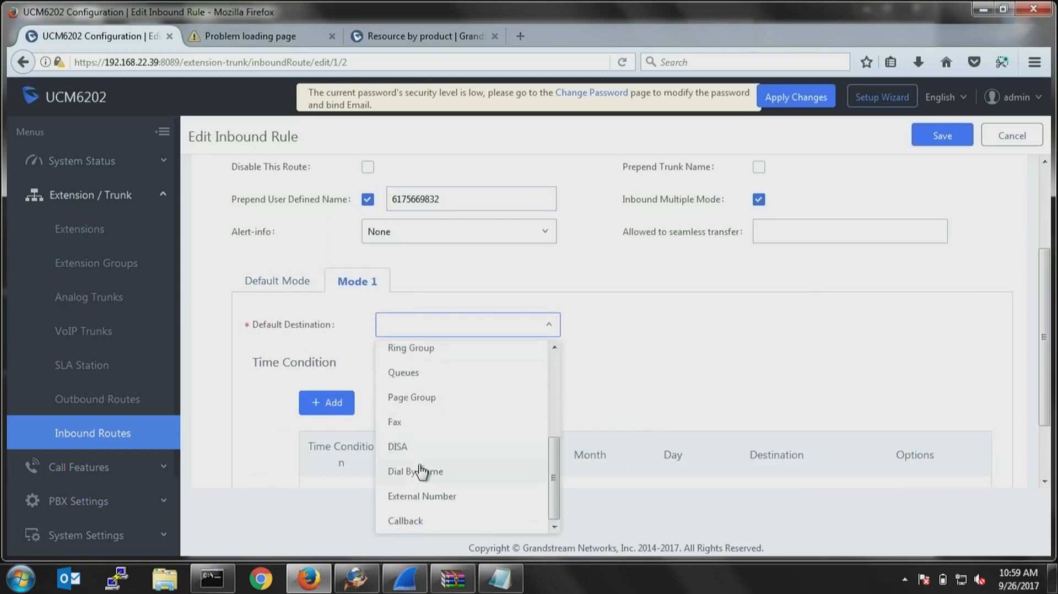
{"action": "left_click", "coordinate": [438, 496]}
{"action": "left_click", "coordinate": [660, 327]}
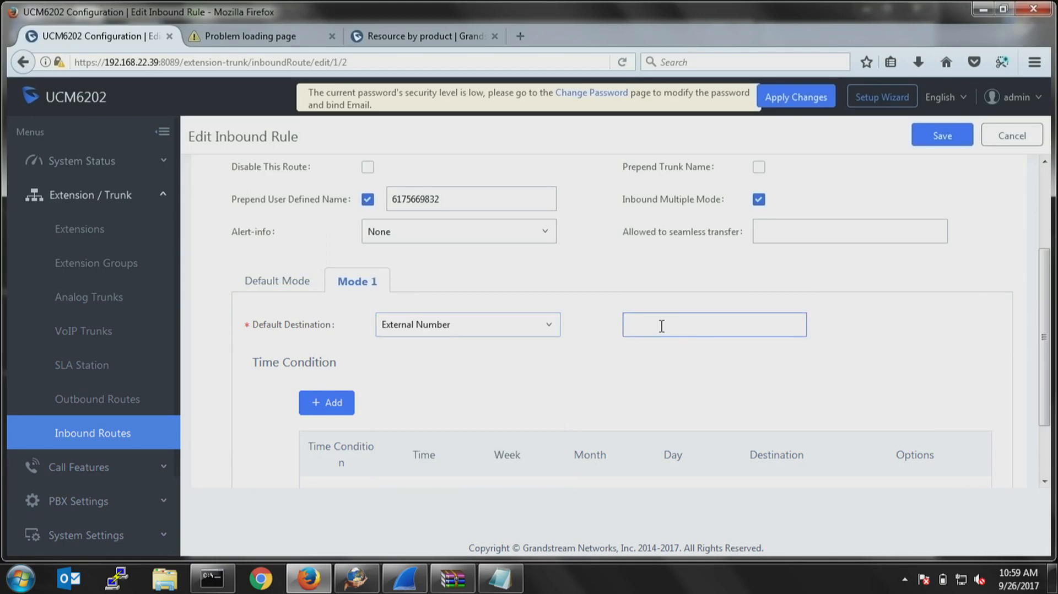
{"action": "left_click", "coordinate": [286, 283]}
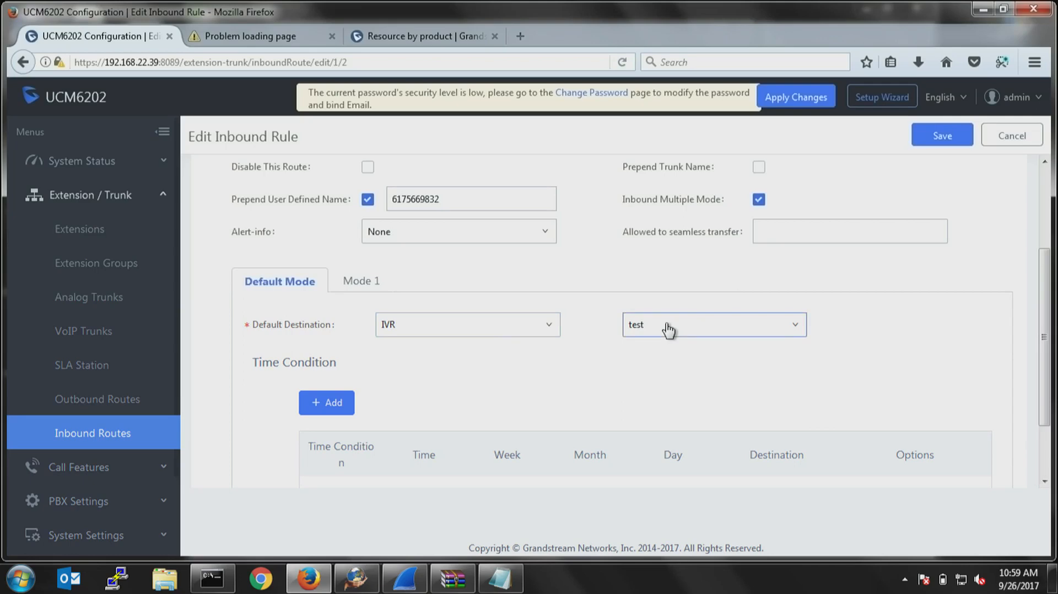
{"action": "left_click", "coordinate": [355, 282]}
{"action": "scroll", "coordinate": [399, 276], "scroll_direction": "up", "scroll_amount": 3}
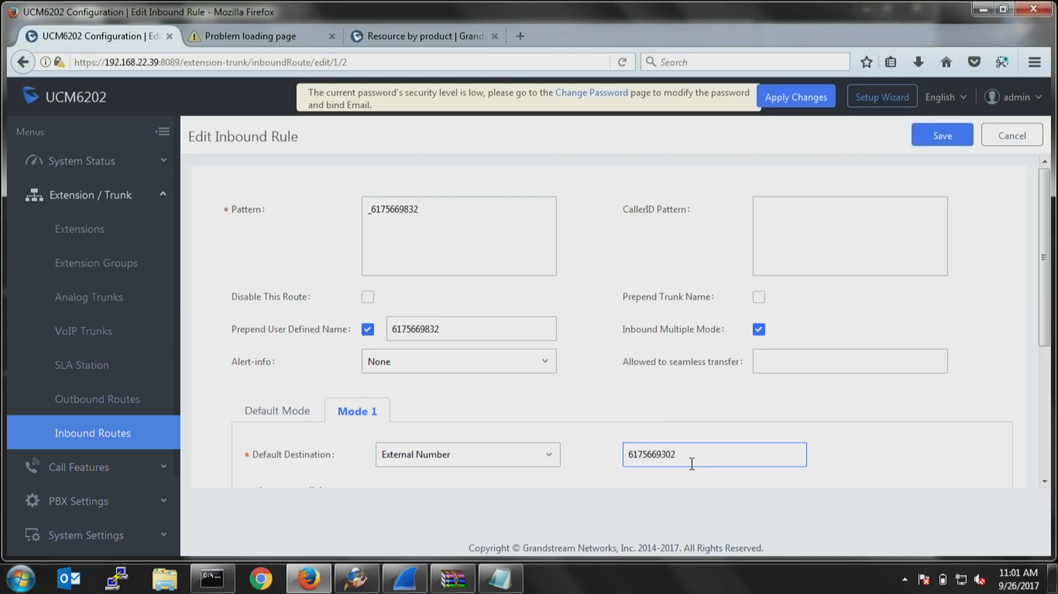
Start a new backup from the maintenance settings, with Local storage and all file types included.
{"action": "scroll", "coordinate": [90, 432], "scroll_direction": "down", "scroll_amount": 3}
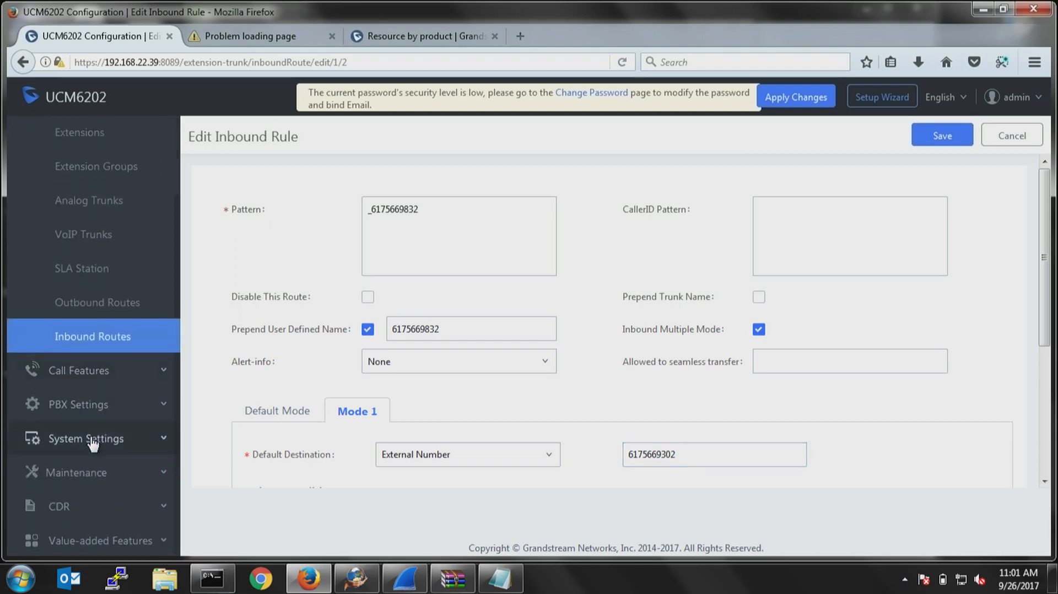
{"action": "left_click", "coordinate": [75, 472]}
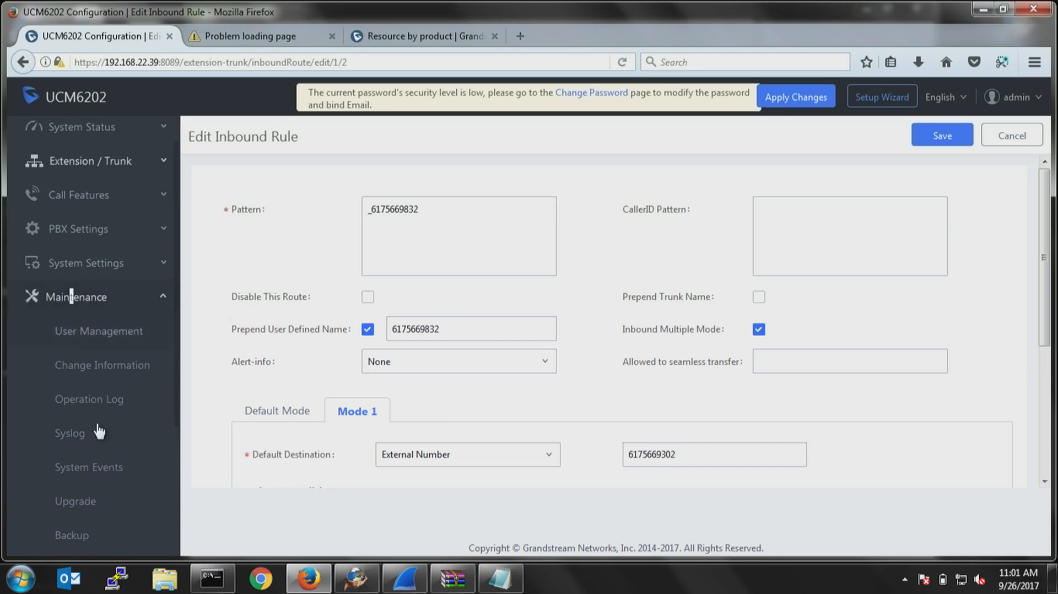
{"action": "left_click", "coordinate": [83, 535]}
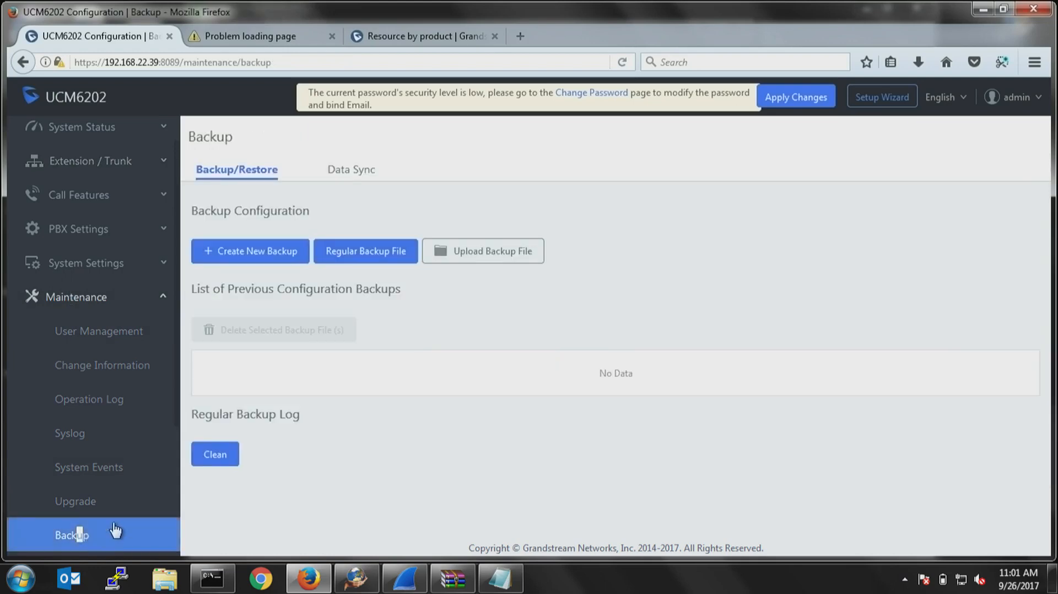
{"action": "left_click", "coordinate": [252, 255]}
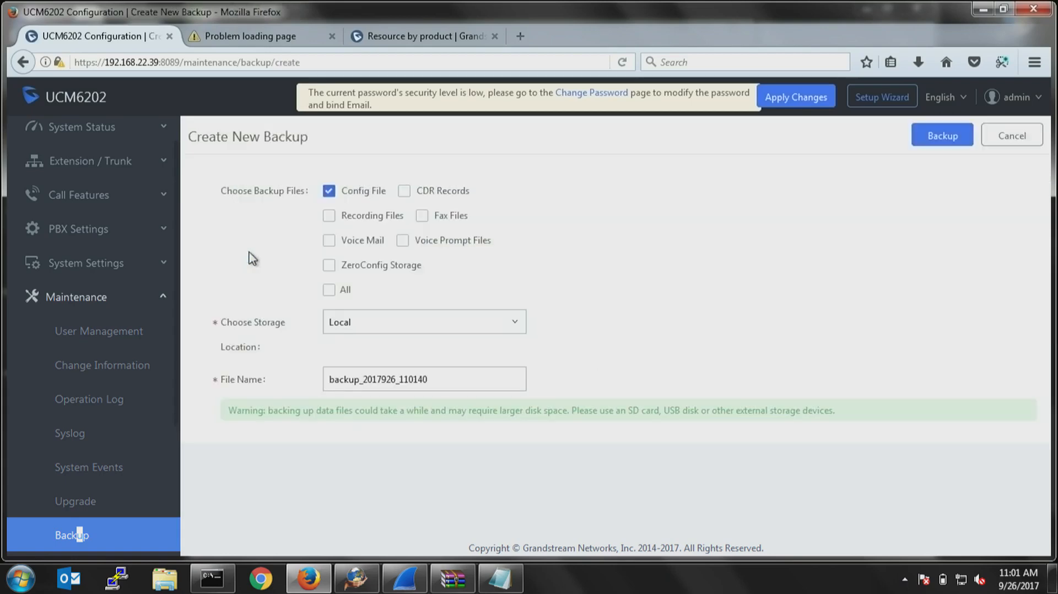
{"action": "left_click", "coordinate": [401, 325]}
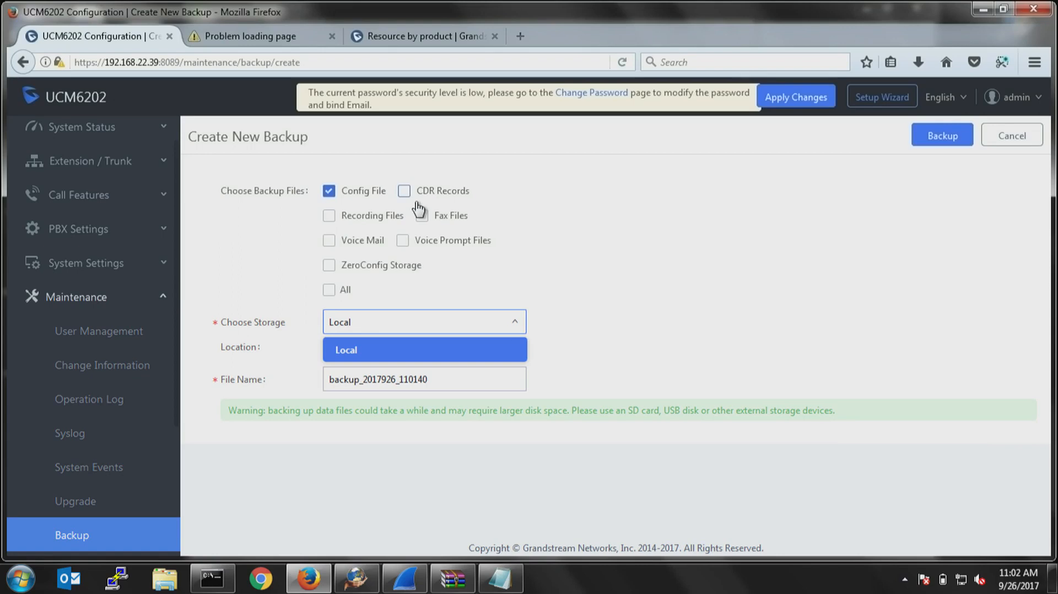
{"action": "left_click", "coordinate": [329, 291]}
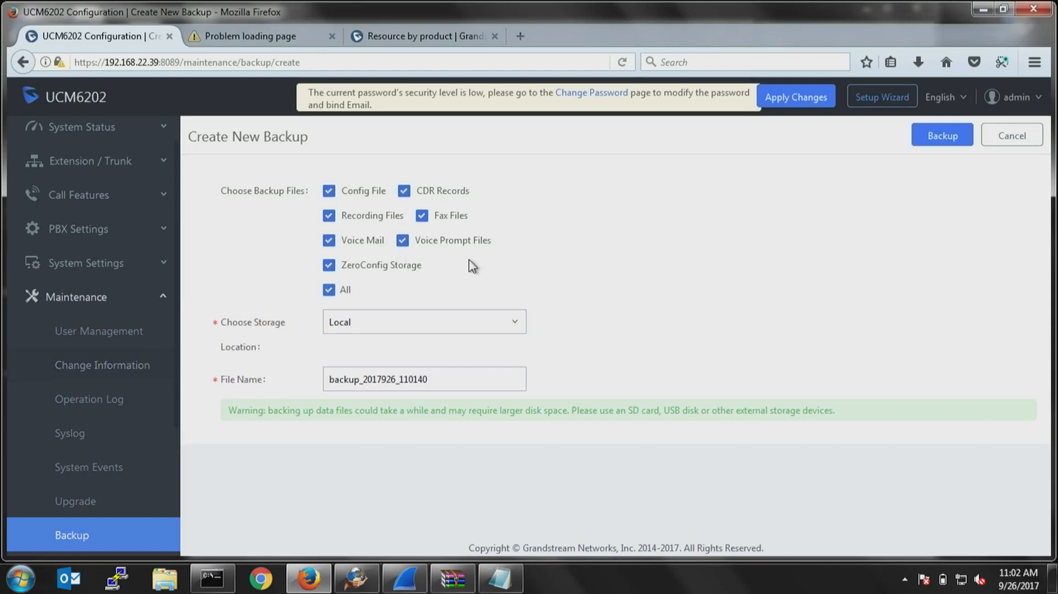
Open the UCM6202's firmware upgrade settings and look up the UCM62xx firmware versions on Grandstream's support website.
{"action": "left_click", "coordinate": [84, 502]}
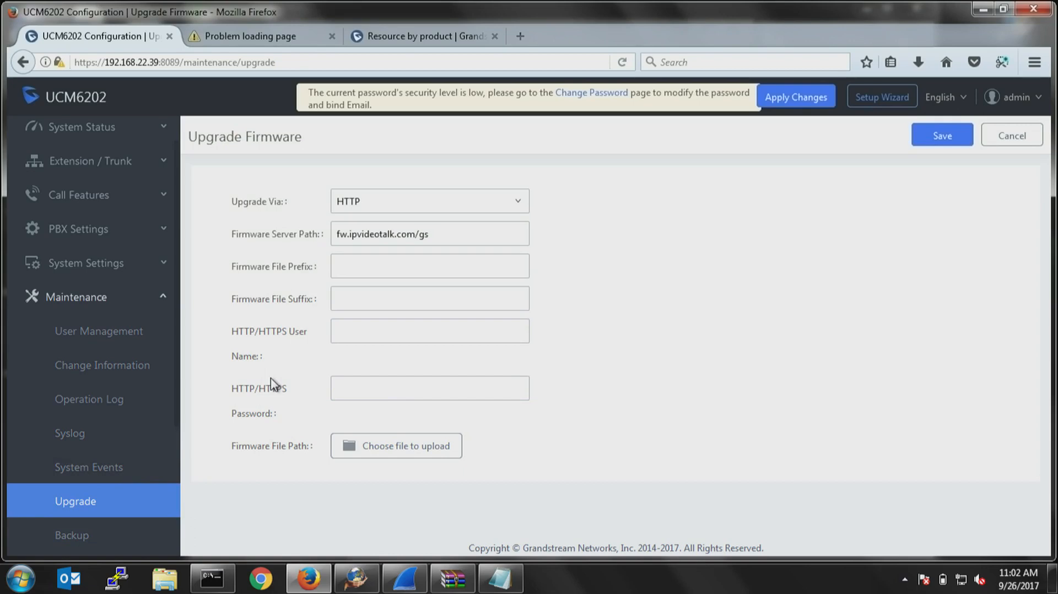
{"action": "left_click", "coordinate": [423, 35]}
{"action": "mouse_move", "coordinate": [675, 123]}
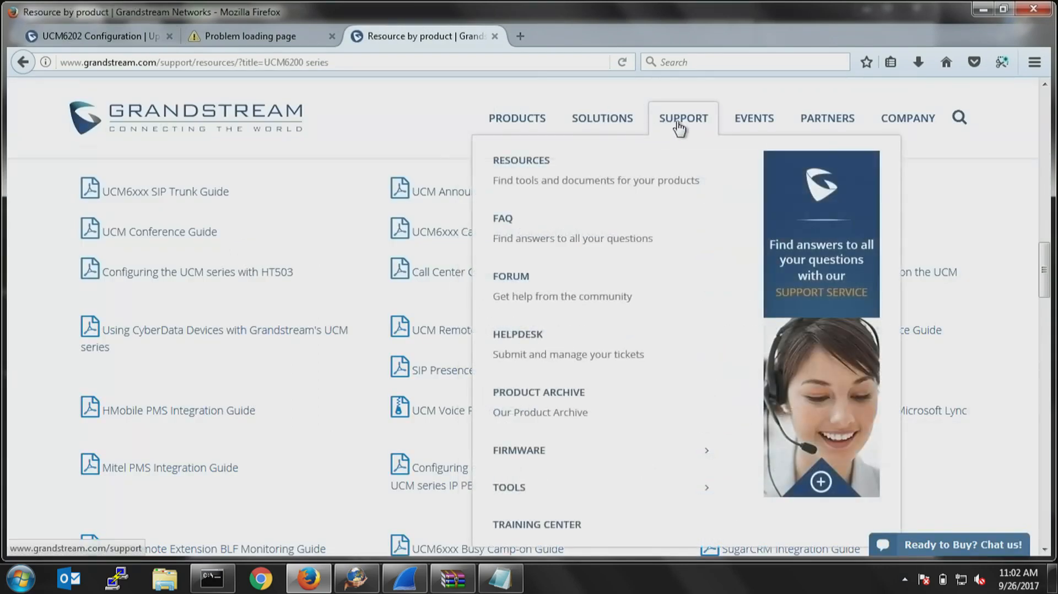
{"action": "left_click", "coordinate": [534, 449]}
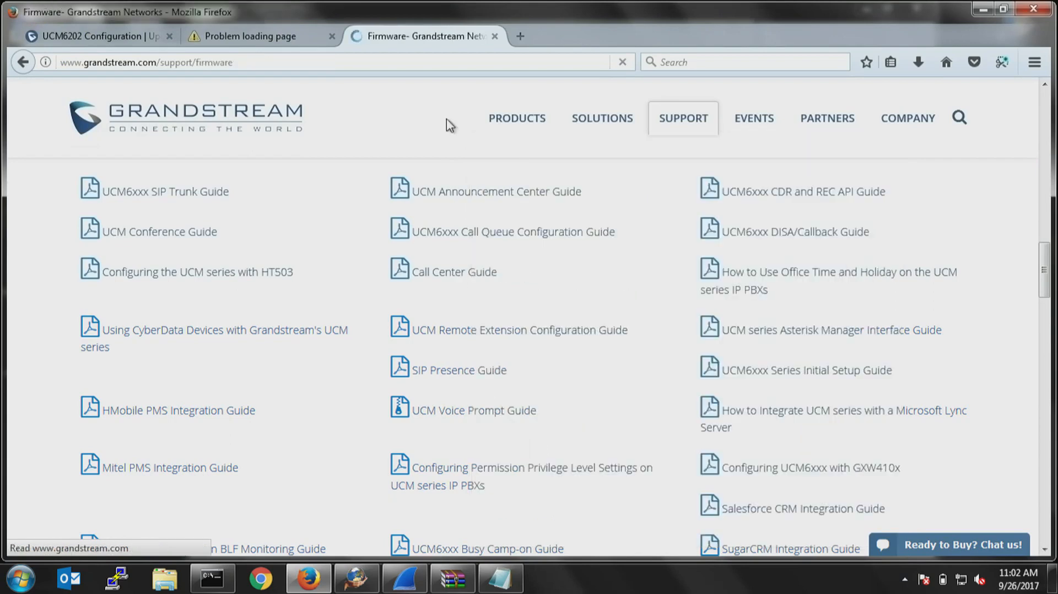
{"action": "scroll", "coordinate": [428, 327], "scroll_direction": "down", "scroll_amount": 10}
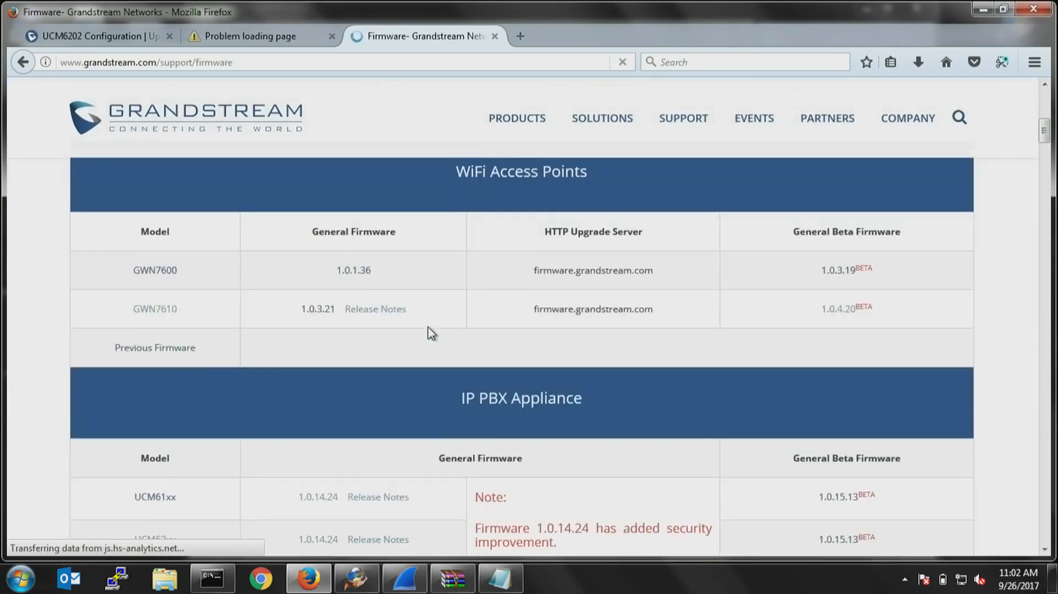
{"action": "scroll", "coordinate": [428, 329], "scroll_direction": "down", "scroll_amount": 1}
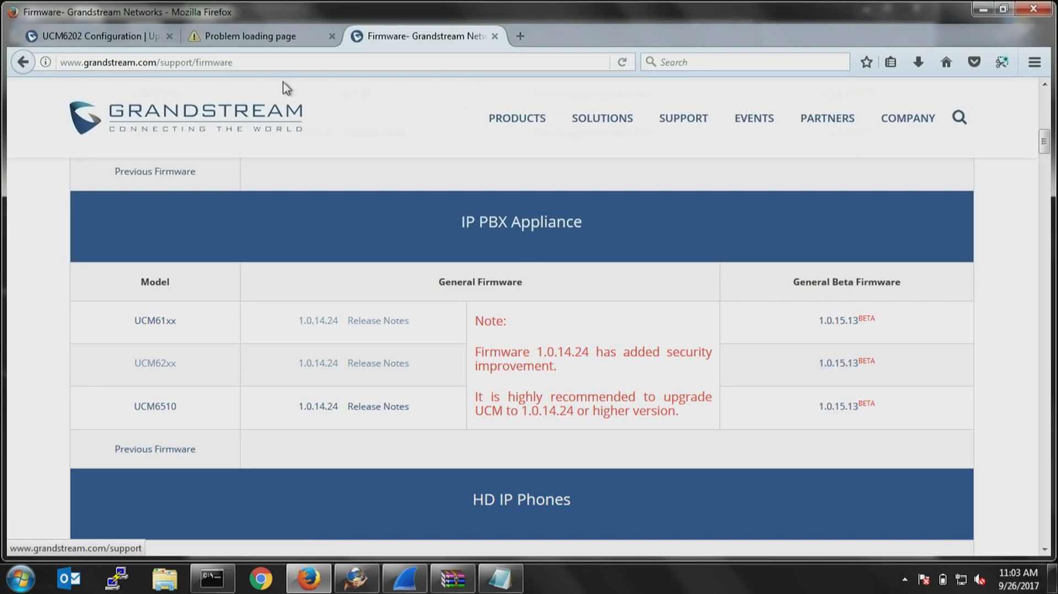
Return to the UCM6202 firmware upgrade page, browse the desktop for a firmware file, and dismiss the file selection.
{"action": "left_click", "coordinate": [110, 35]}
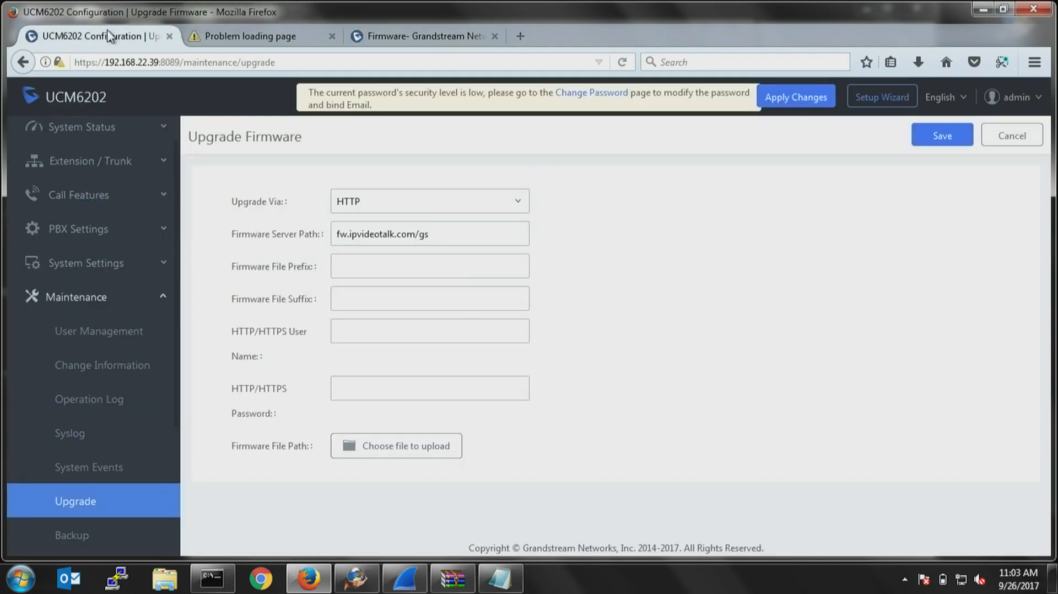
{"action": "left_click", "coordinate": [403, 449]}
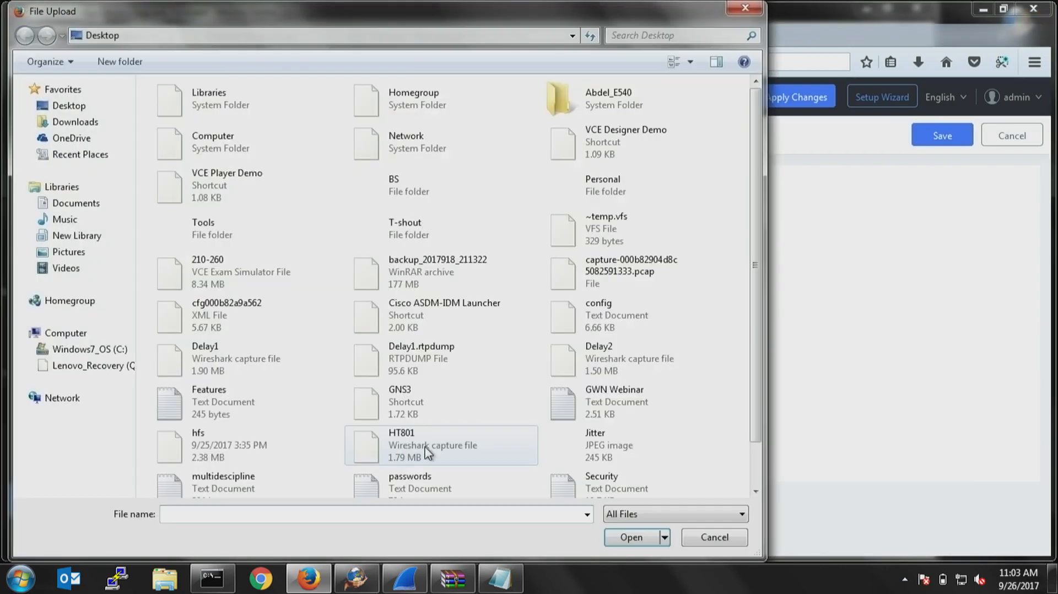
{"action": "left_click_drag", "start_coordinate": [754, 318], "coordinate": [771, 340]}
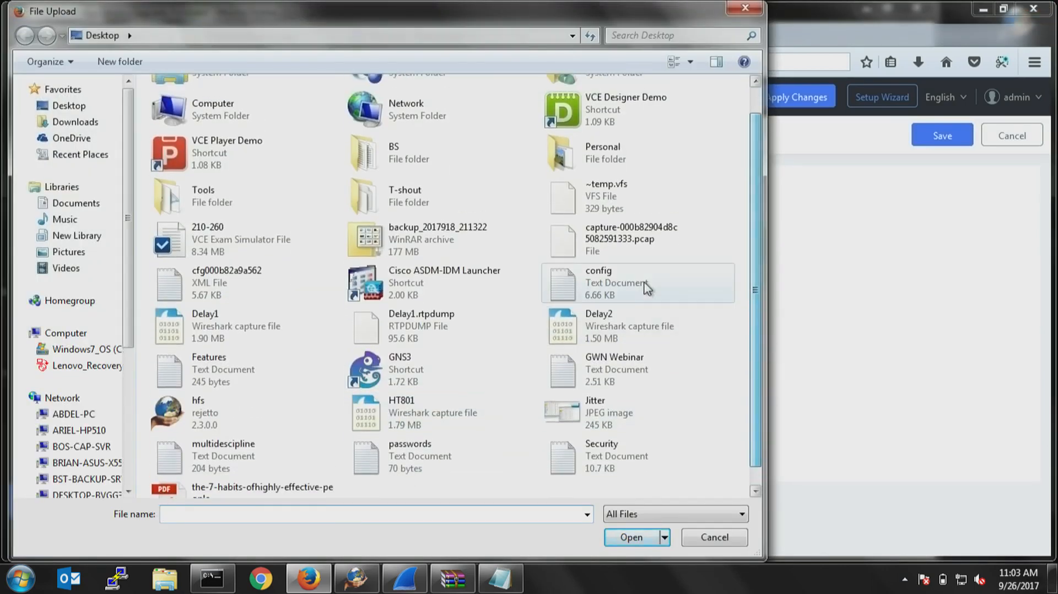
{"action": "left_click", "coordinate": [744, 8]}
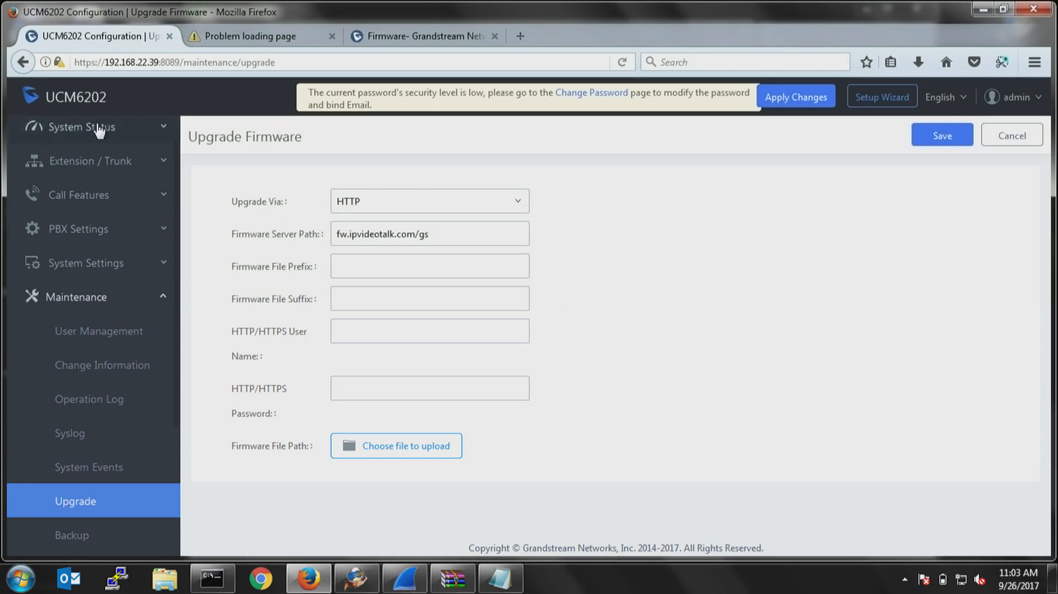
Reopen the second inbound route of the ucm66 trunk and set its default destination to Extension 1002.
{"action": "left_click", "coordinate": [99, 163]}
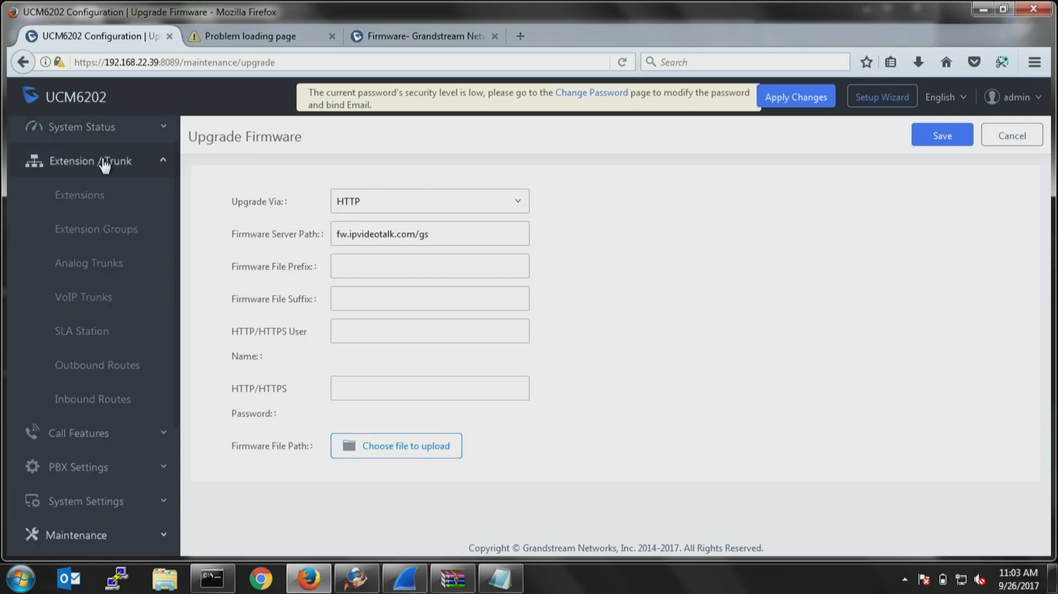
{"action": "left_click", "coordinate": [110, 397]}
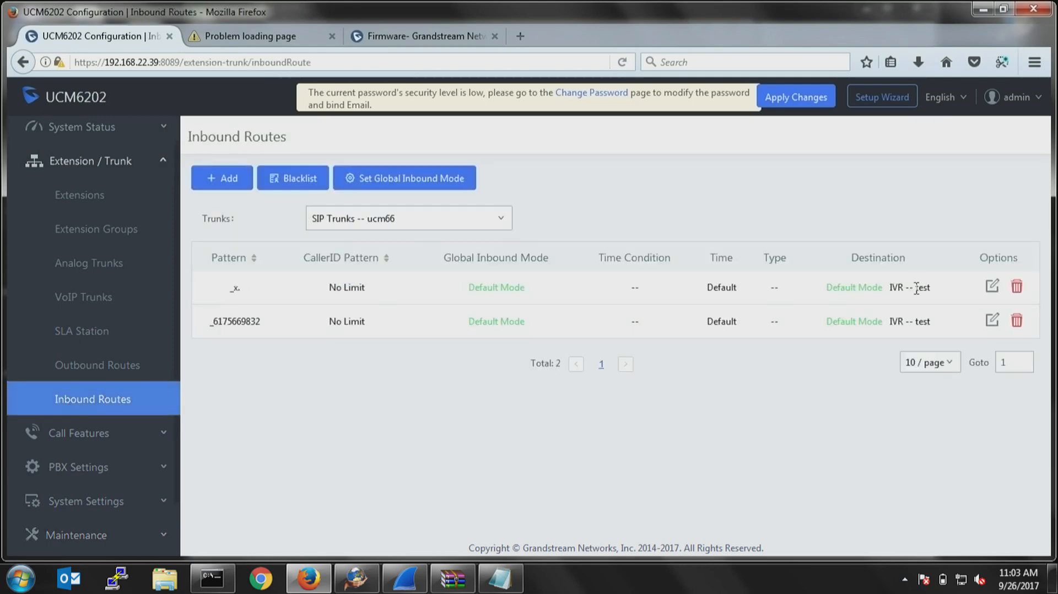
{"action": "left_click", "coordinate": [991, 321]}
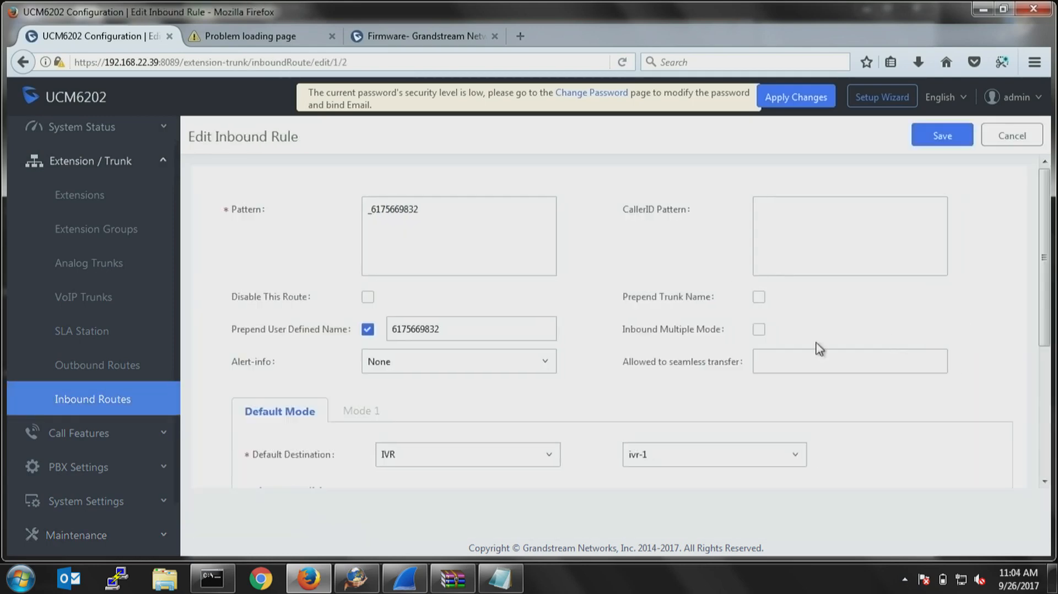
{"action": "left_click", "coordinate": [459, 462]}
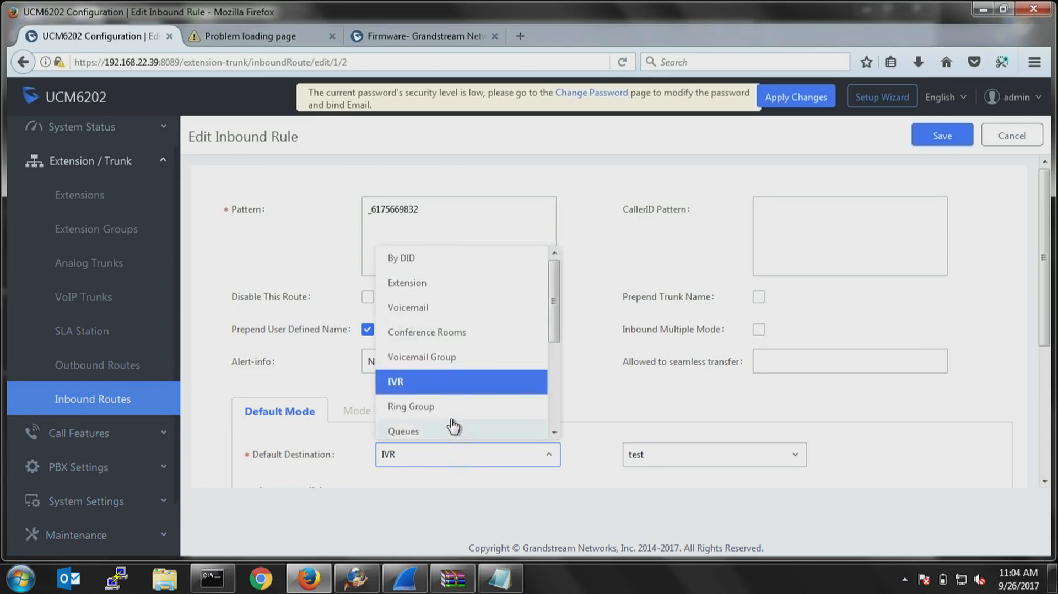
{"action": "left_click", "coordinate": [434, 285]}
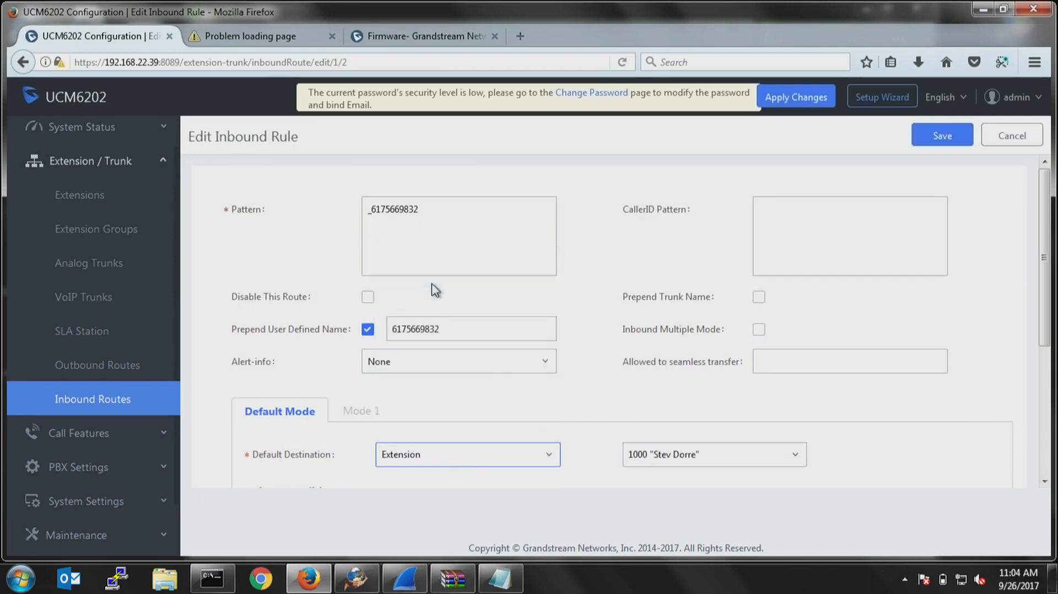
{"action": "left_click", "coordinate": [685, 455]}
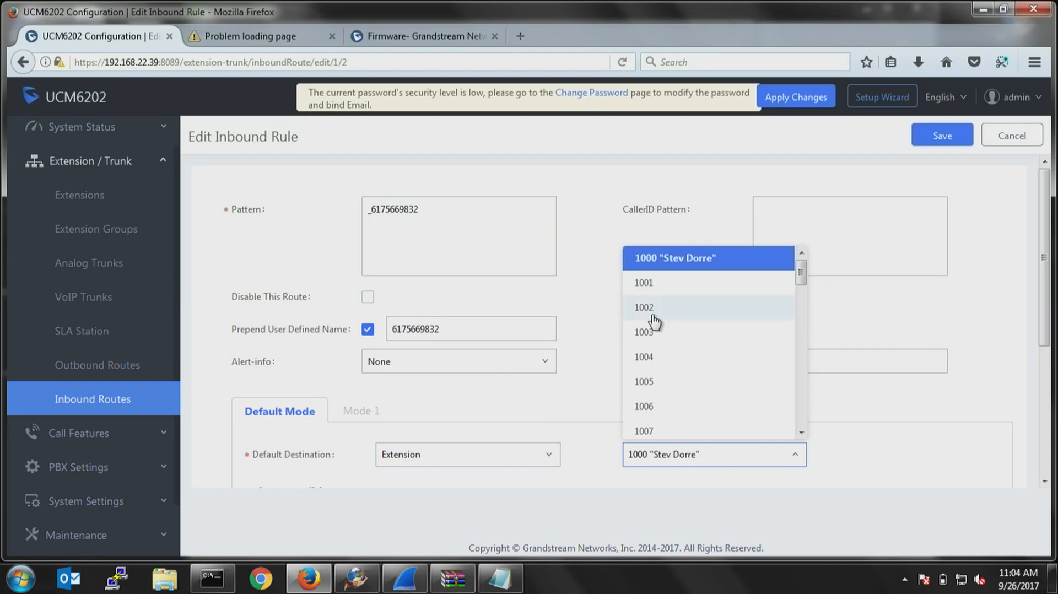
{"action": "left_click", "coordinate": [654, 309]}
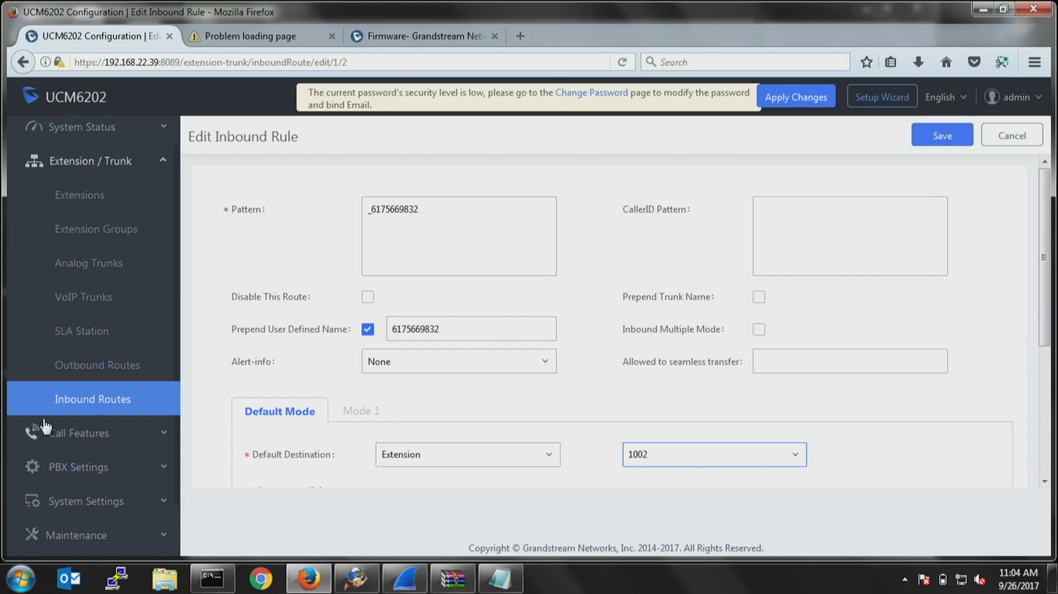
Open the Feature Codes settings under the call features and examine the Voicemail Access Code and My Voicemail codes.
{"action": "left_click", "coordinate": [83, 434]}
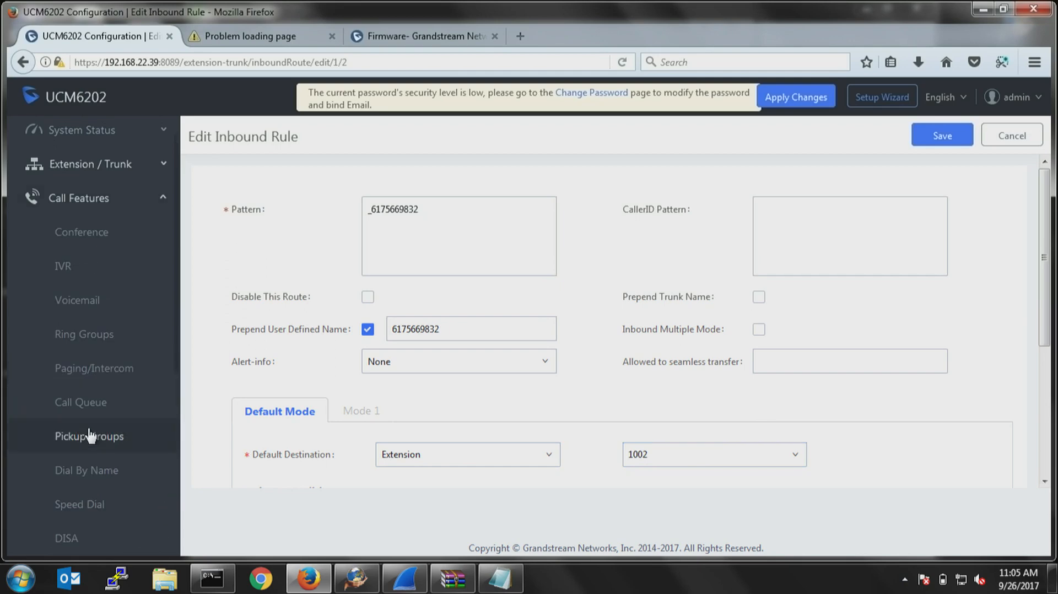
{"action": "scroll", "coordinate": [91, 435], "scroll_direction": "down", "scroll_amount": 3}
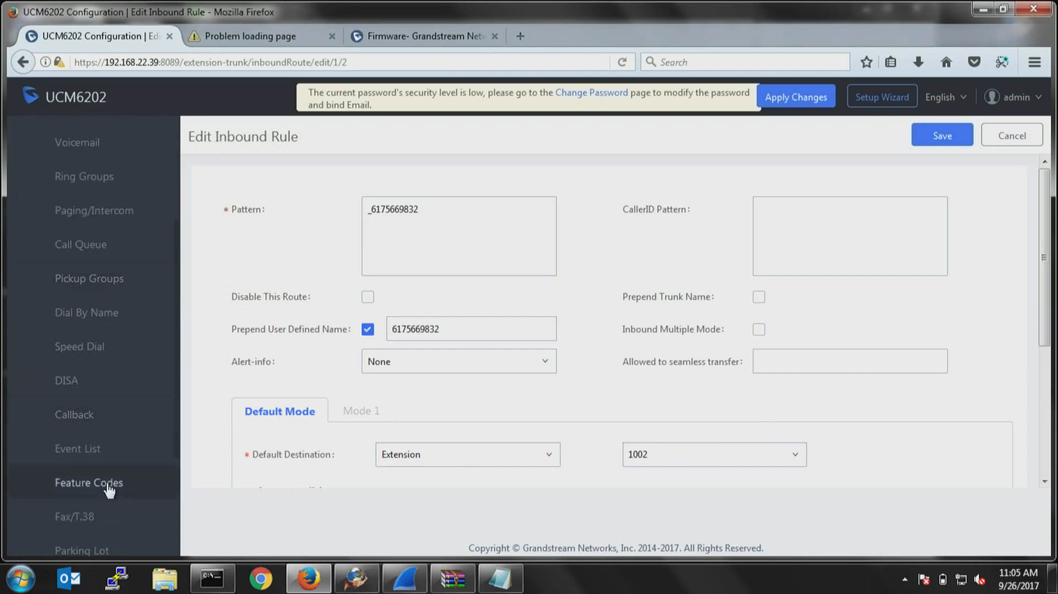
{"action": "left_click", "coordinate": [109, 484]}
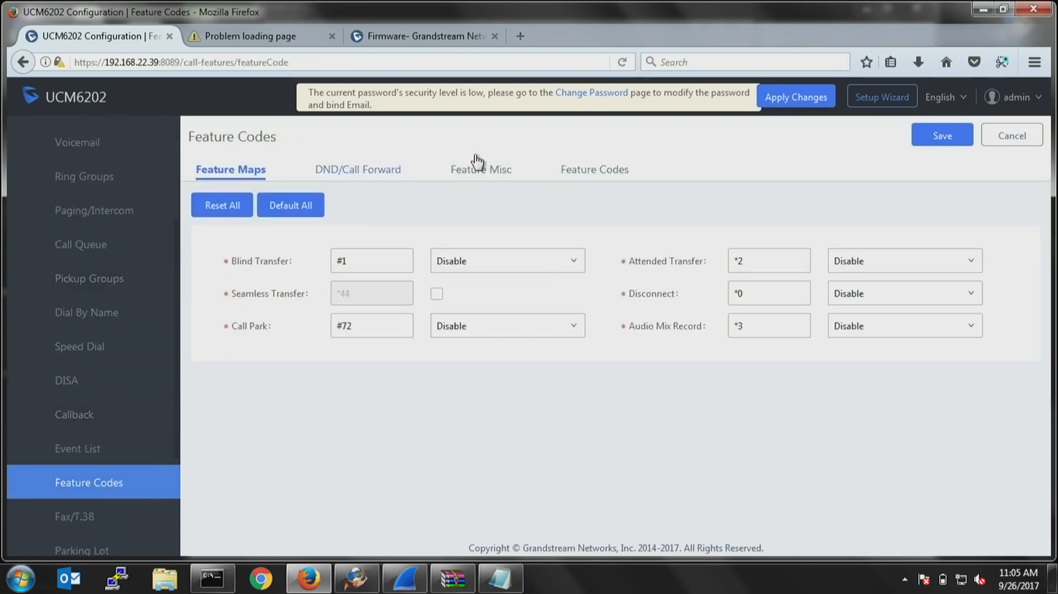
{"action": "left_click", "coordinate": [473, 182]}
{"action": "left_click", "coordinate": [586, 180]}
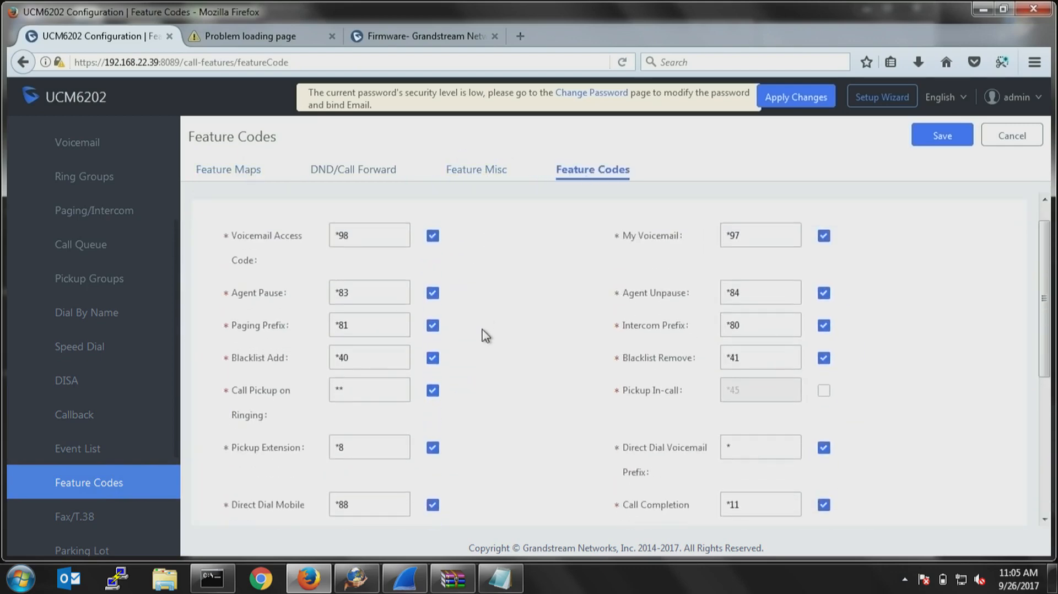
{"action": "left_click_drag", "start_coordinate": [364, 261], "coordinate": [333, 263]}
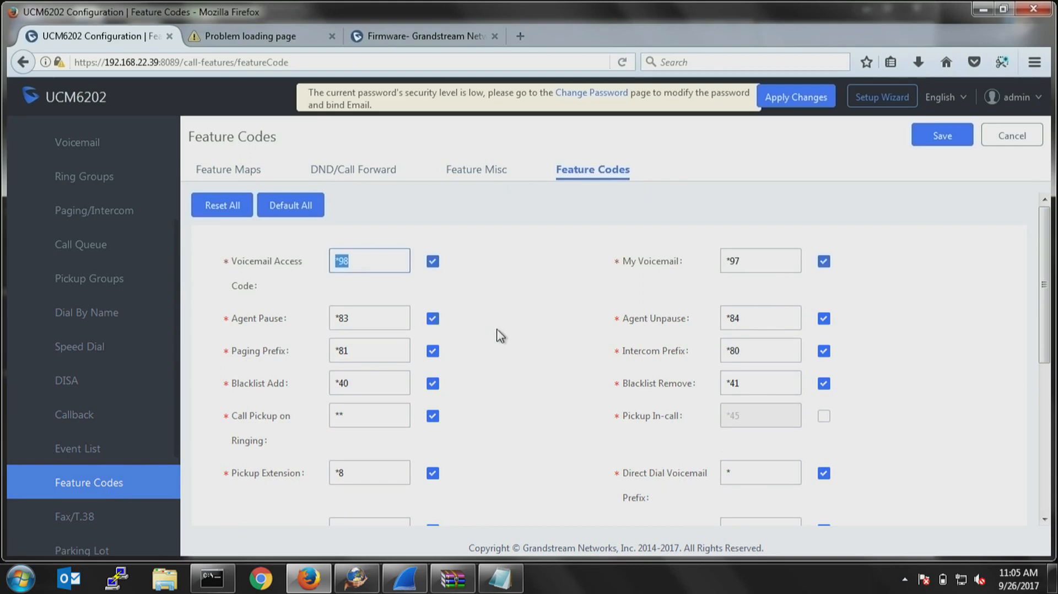
{"action": "left_click", "coordinate": [526, 291]}
{"action": "left_click", "coordinate": [768, 260]}
{"action": "left_click_drag", "start_coordinate": [740, 264], "coordinate": [719, 267]}
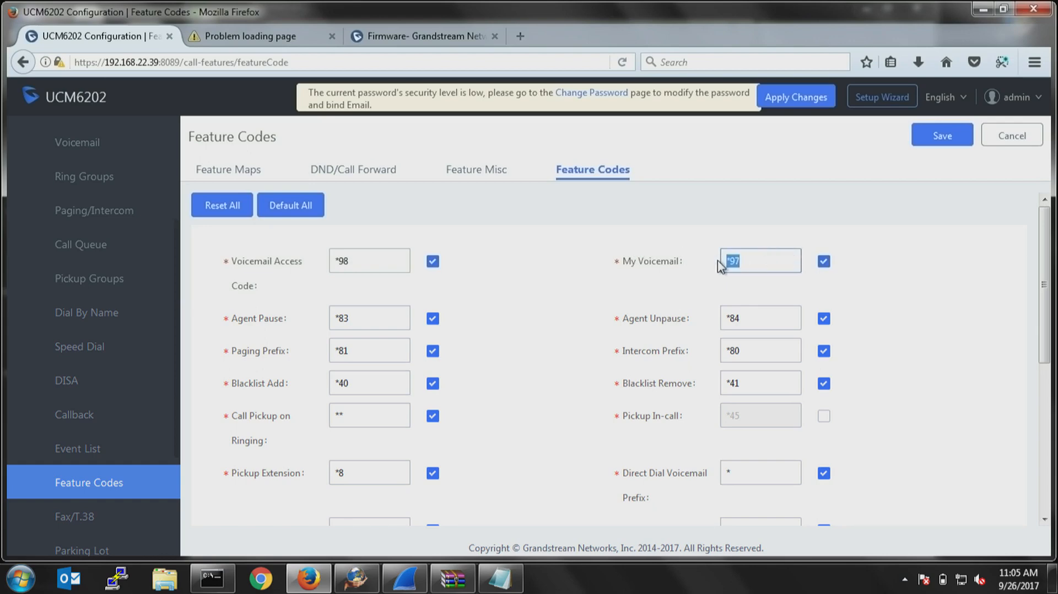